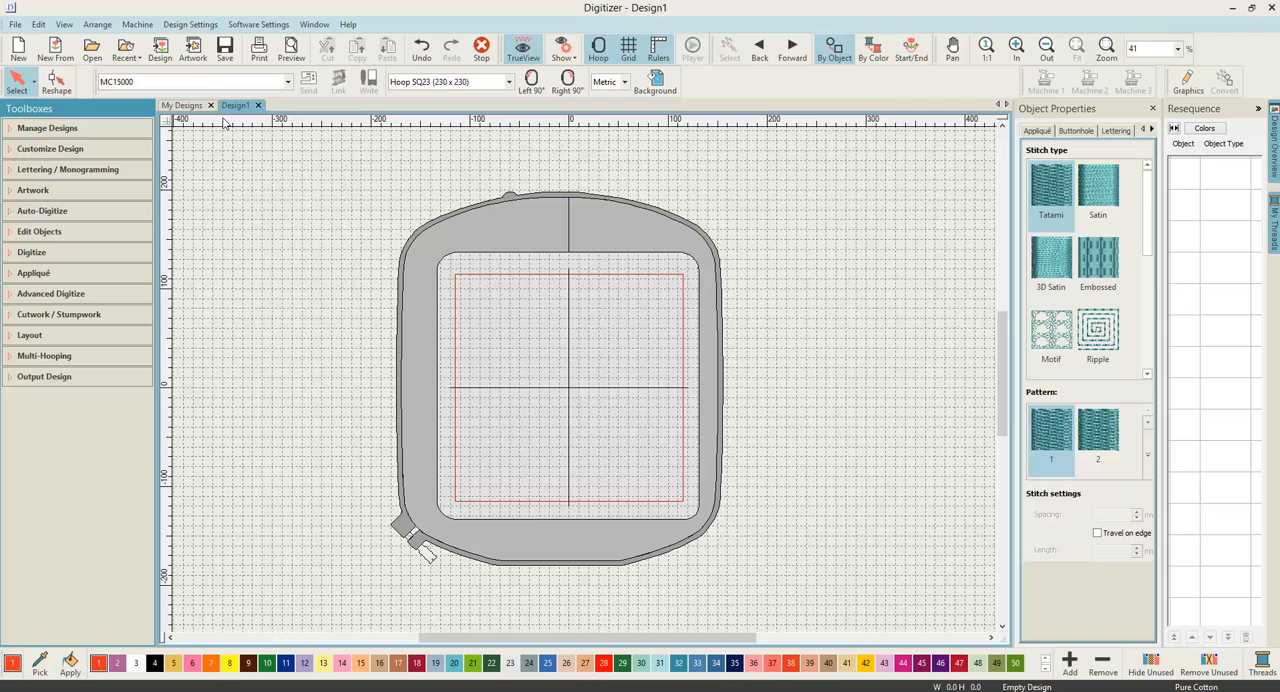
Step: Insert the Pretty+Lady artwork from the Digitial Artwork folder on the Desktop into the design
{"action": "left_click", "coordinate": [197, 50]}
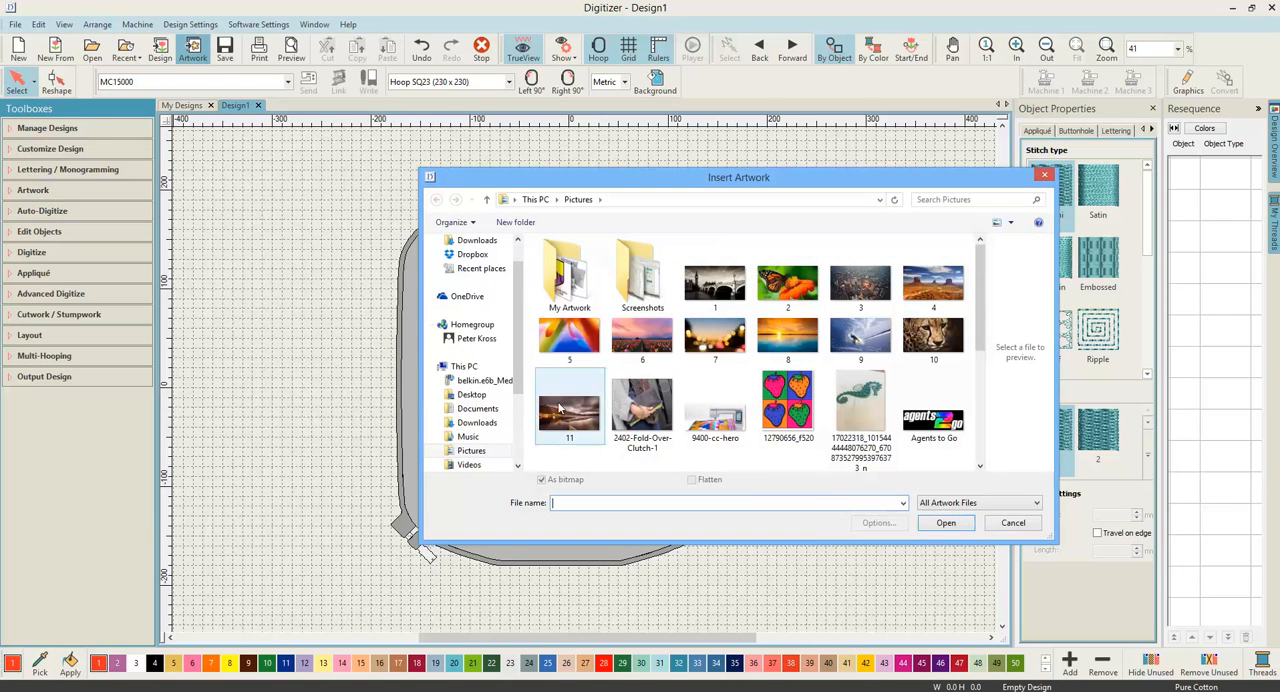
{"action": "left_click", "coordinate": [473, 395]}
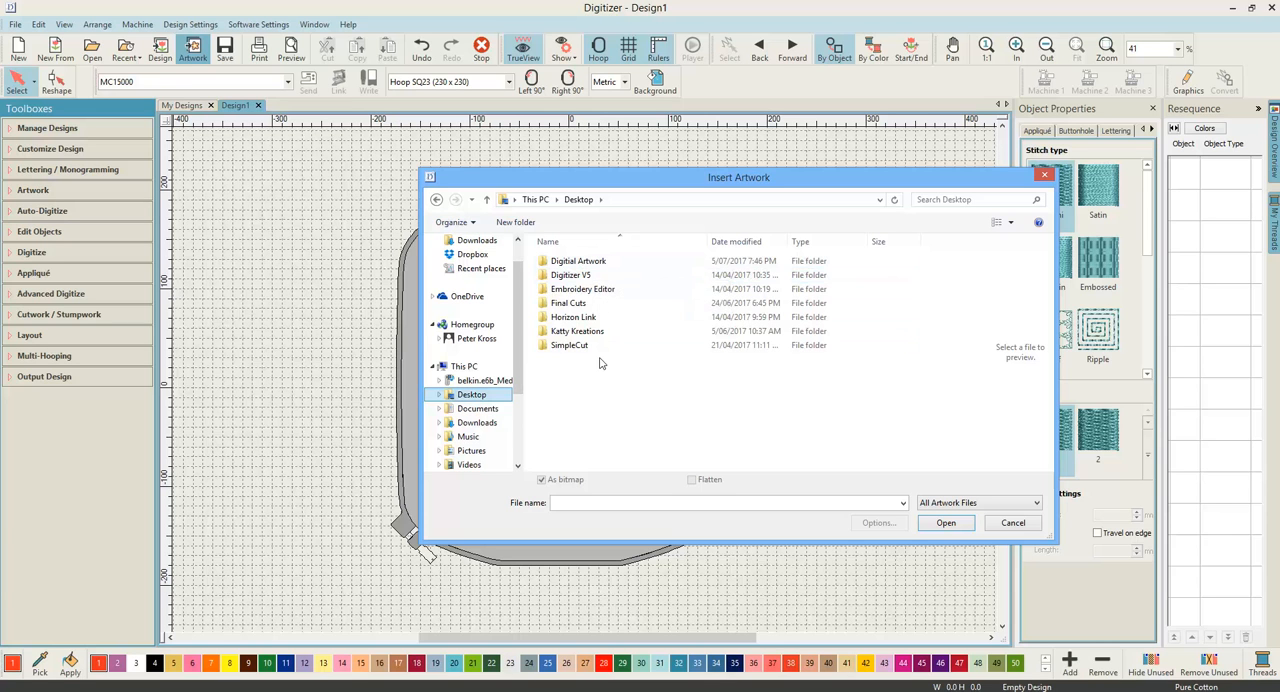
{"action": "left_click", "coordinate": [590, 264]}
{"action": "double_click", "coordinate": [590, 264]}
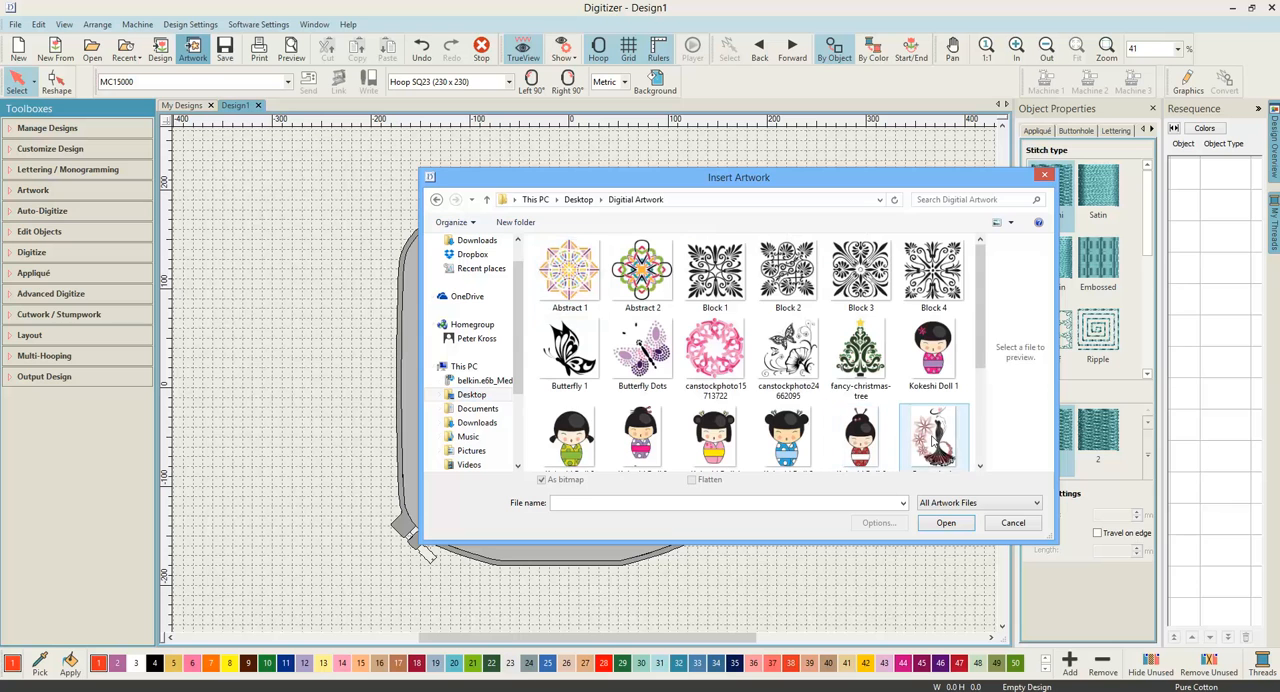
{"action": "left_click", "coordinate": [935, 440]}
{"action": "scroll", "coordinate": [935, 440], "scroll_direction": "down", "scroll_amount": 1}
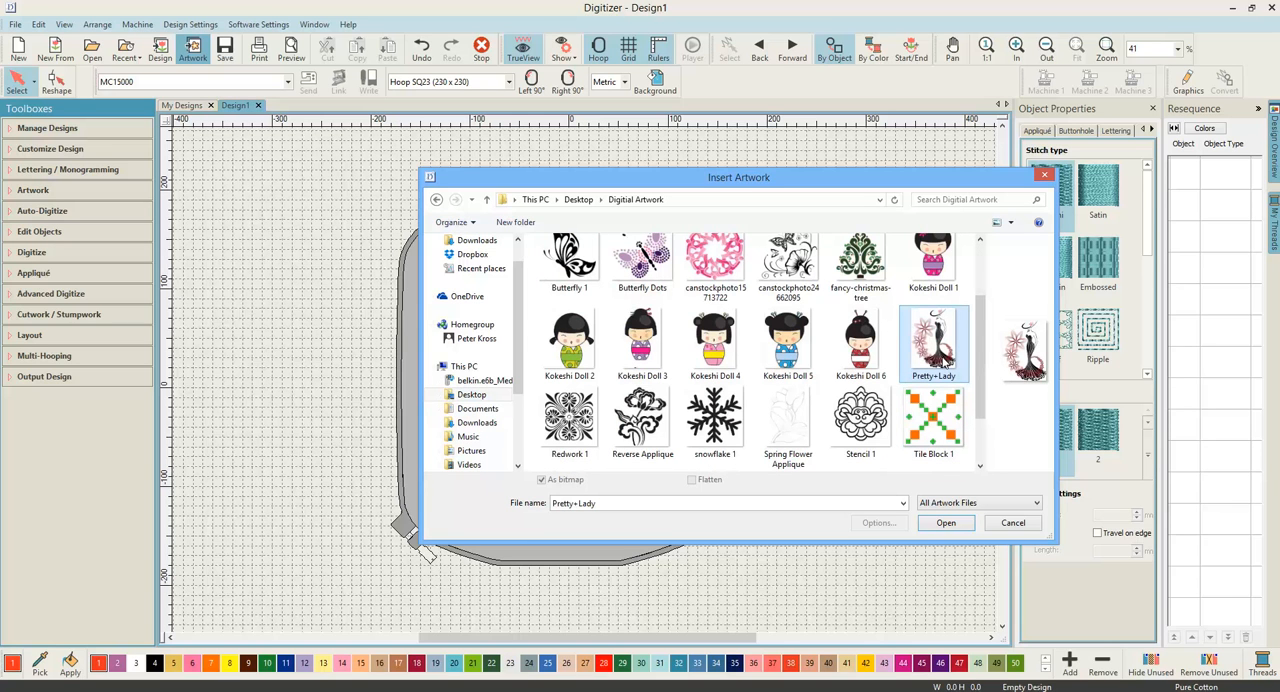
{"action": "left_click", "coordinate": [946, 524]}
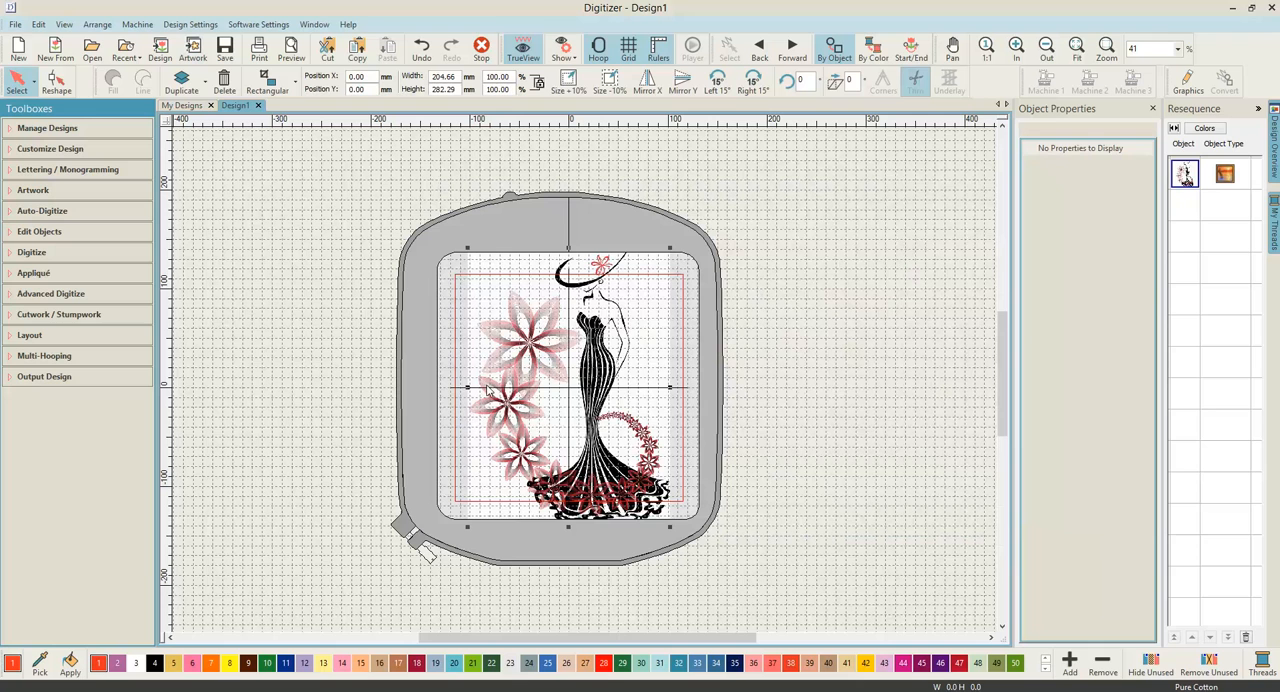
Step: Deselect the artwork and change the hoop to Hoop GR (230 x 300)
{"action": "left_click", "coordinate": [314, 348]}
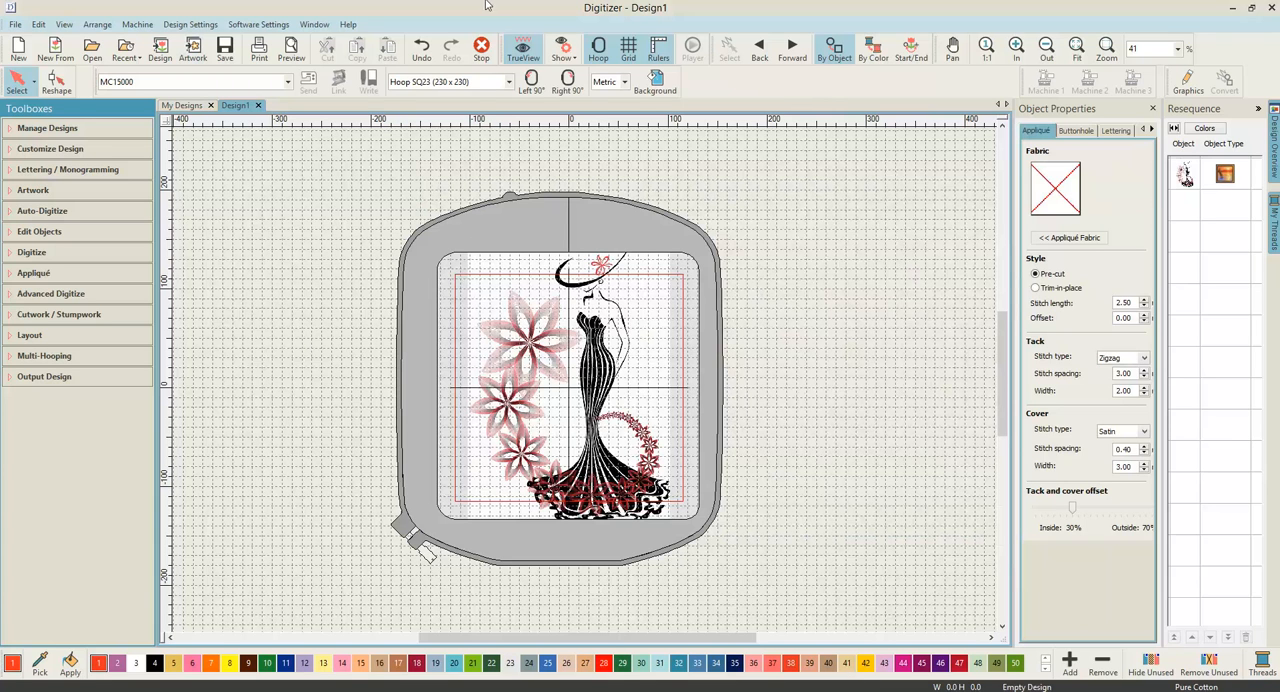
{"action": "left_click", "coordinate": [509, 82]}
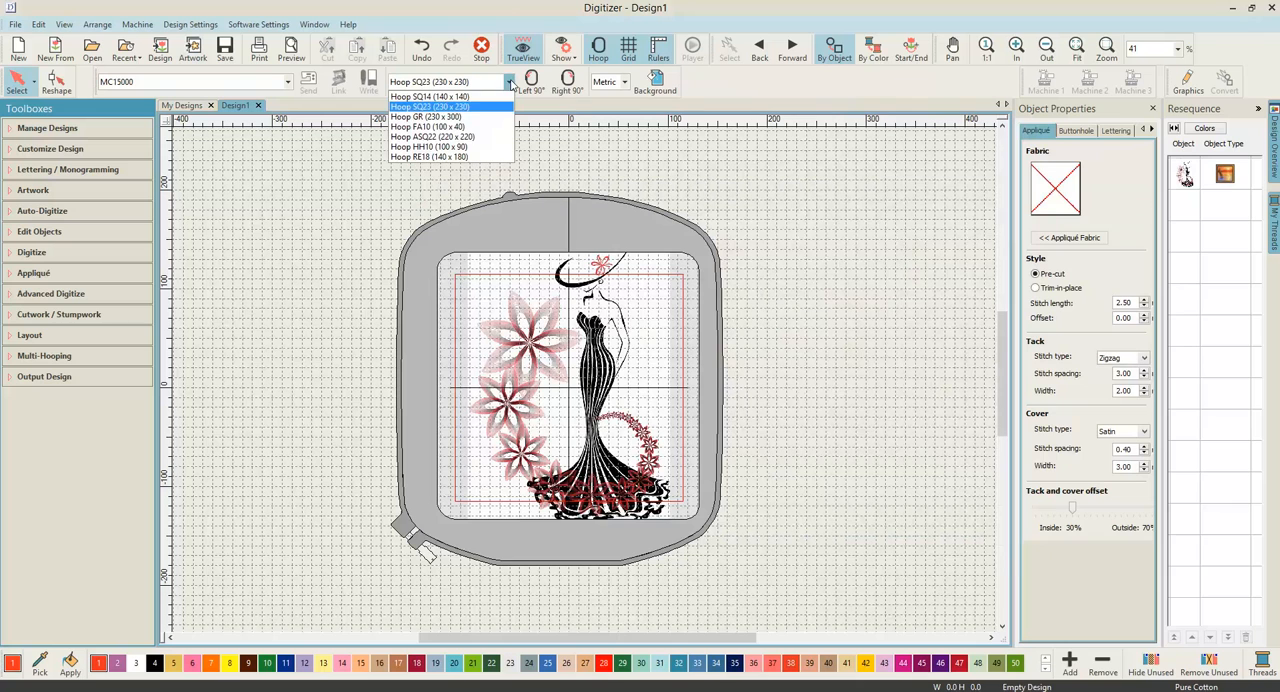
{"action": "left_click", "coordinate": [488, 117]}
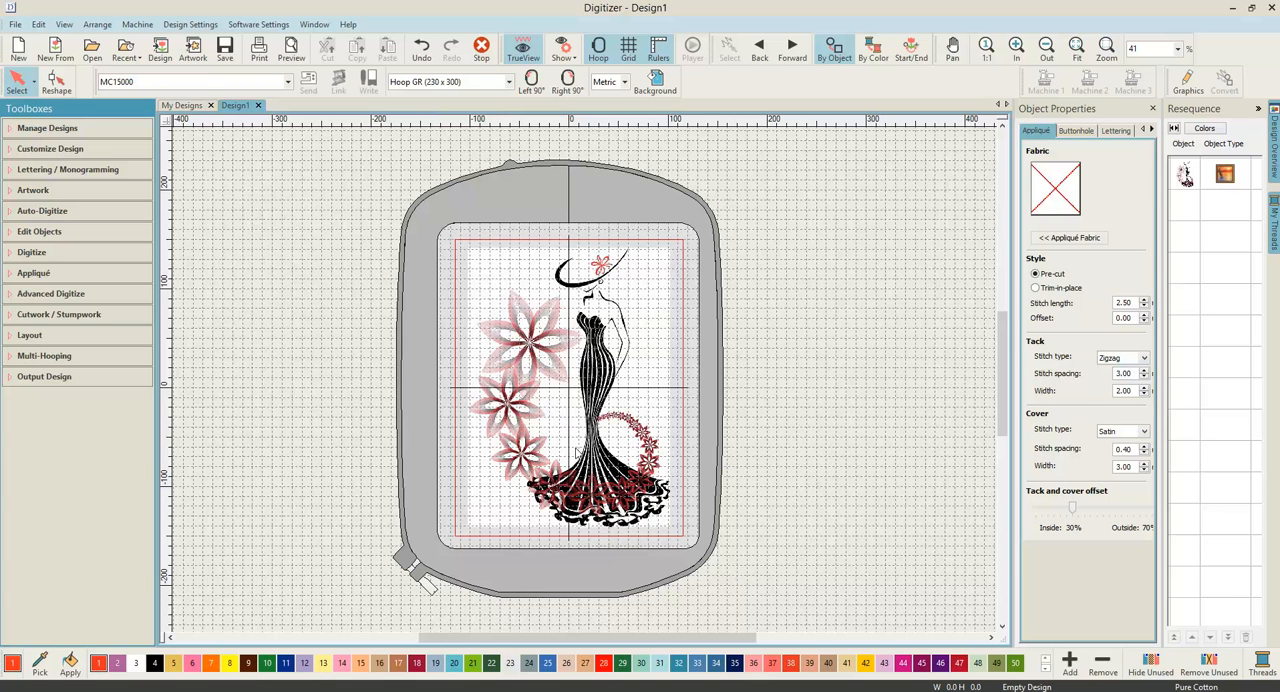
Step: Set up Digitize Blocks as a satin fill with auto split off and black thread (color 4)
{"action": "left_click", "coordinate": [44, 257]}
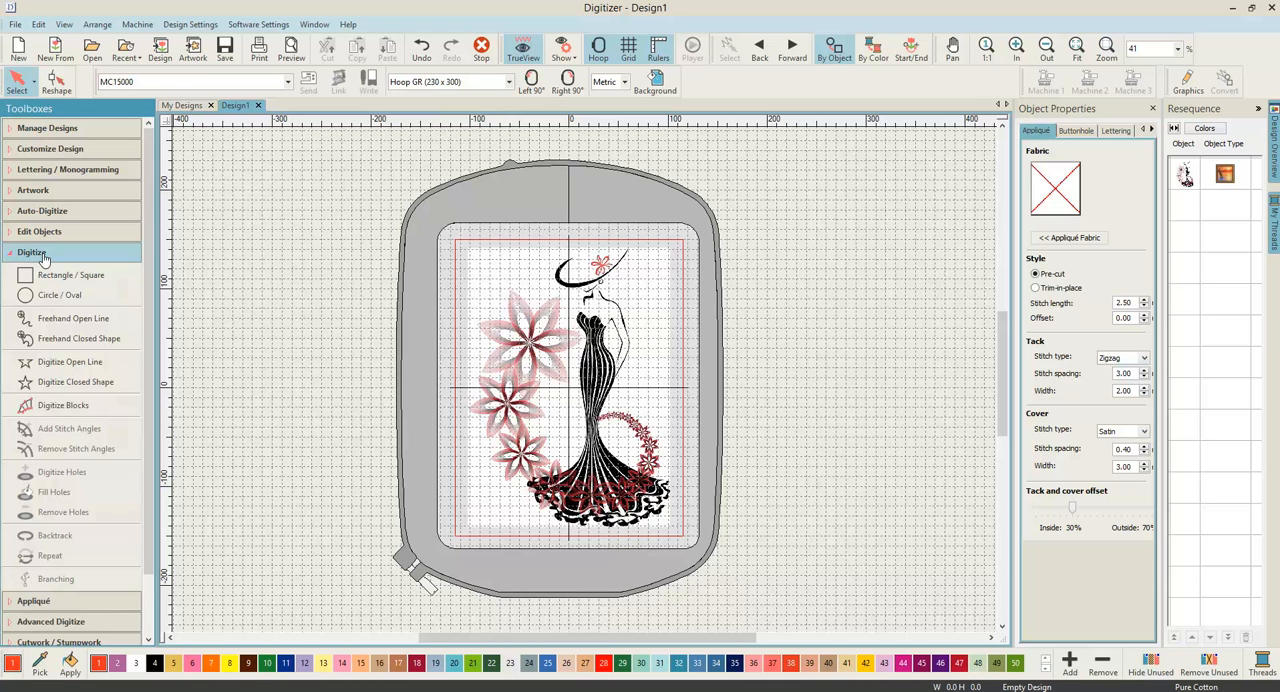
{"action": "left_click", "coordinate": [62, 409]}
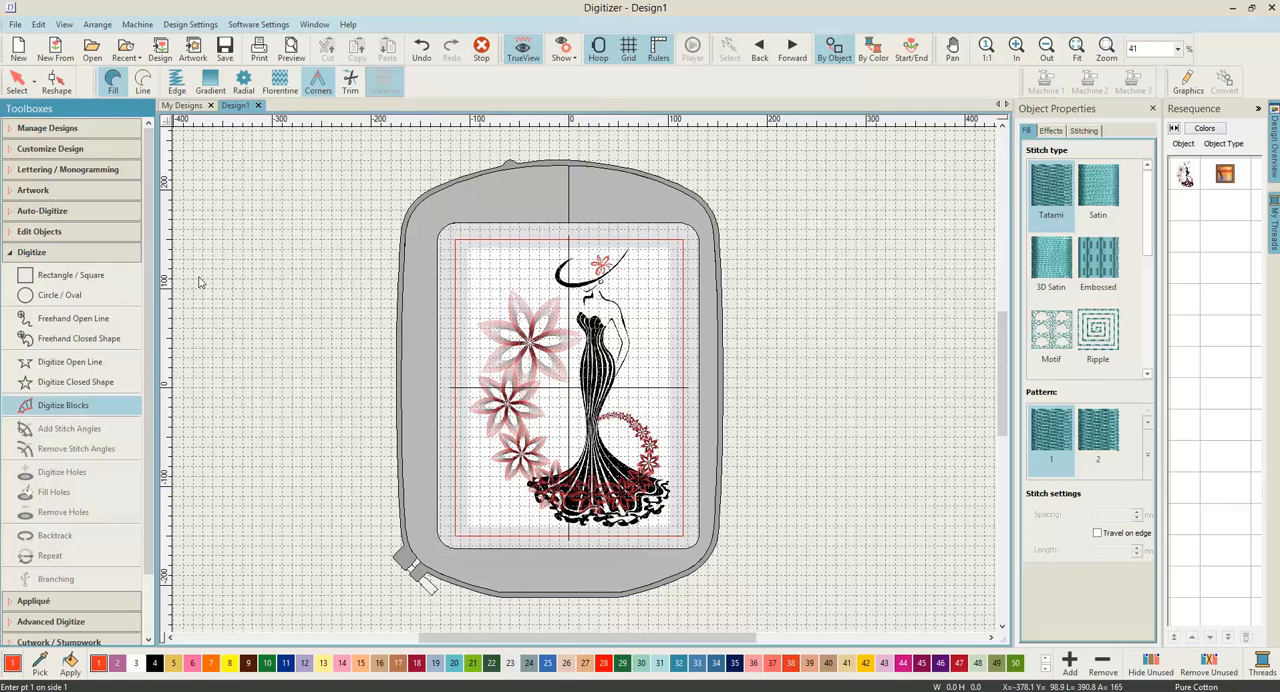
{"action": "left_click", "coordinate": [113, 87]}
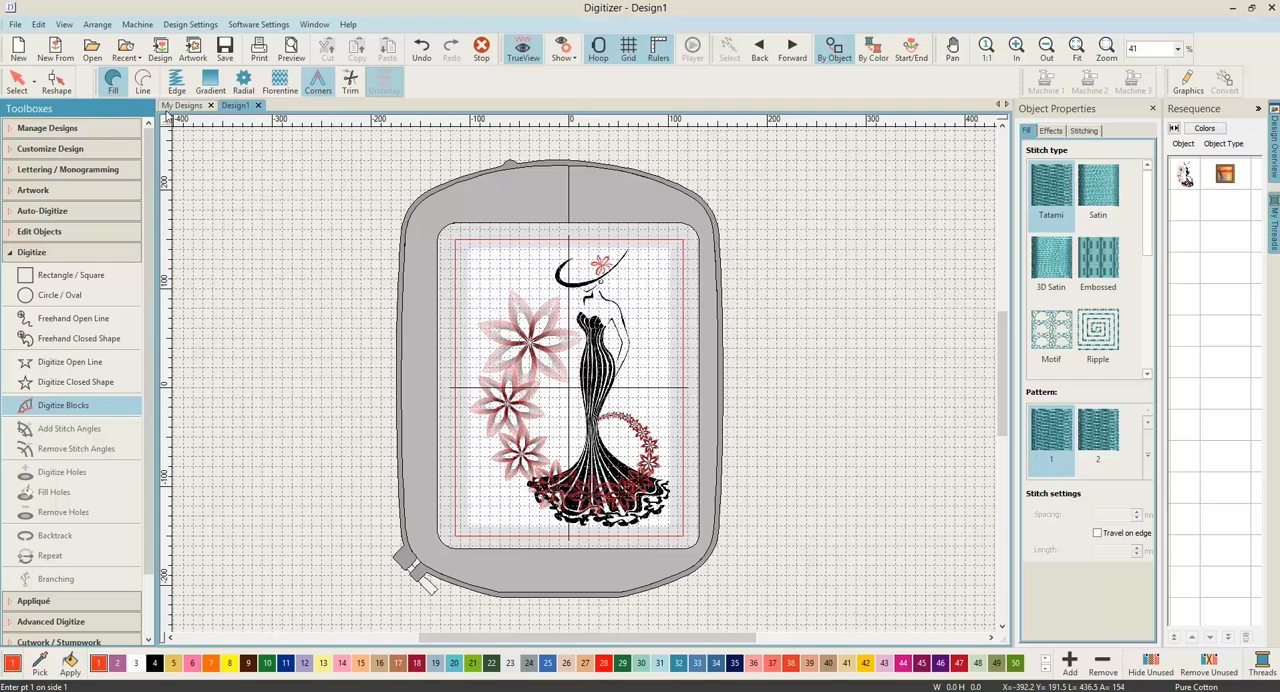
{"action": "left_click", "coordinate": [1103, 204]}
{"action": "left_click", "coordinate": [1112, 192]}
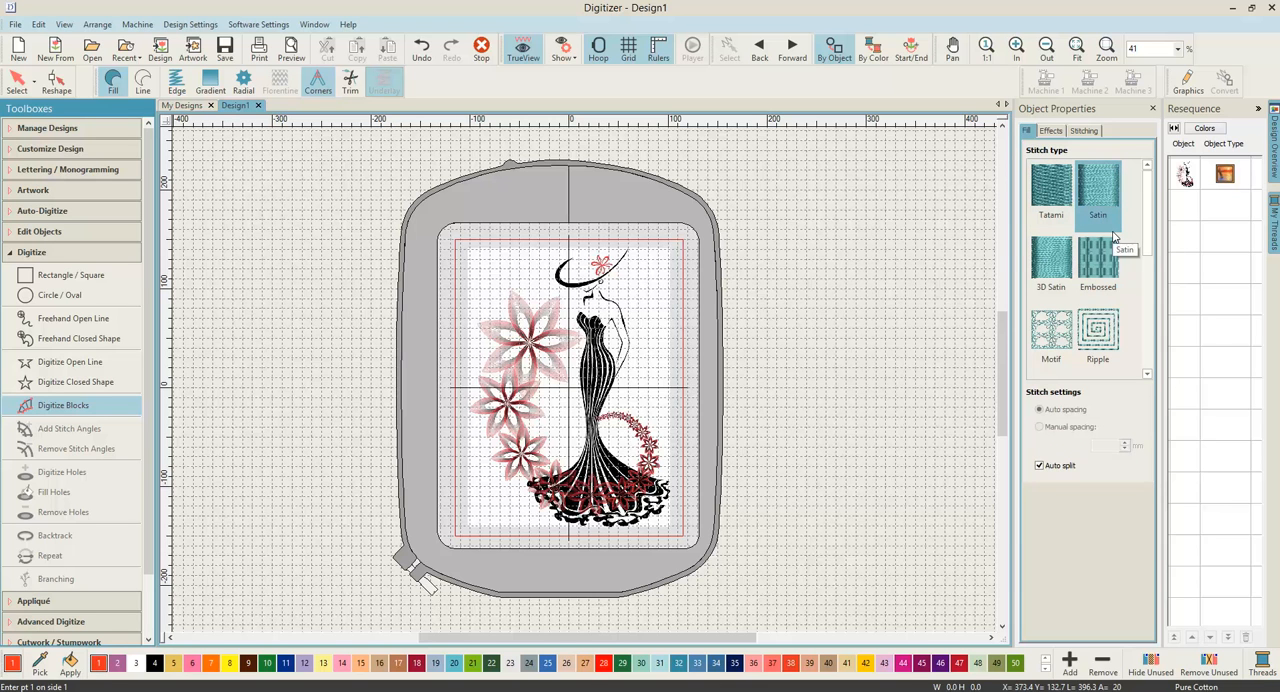
{"action": "left_click", "coordinate": [1040, 467]}
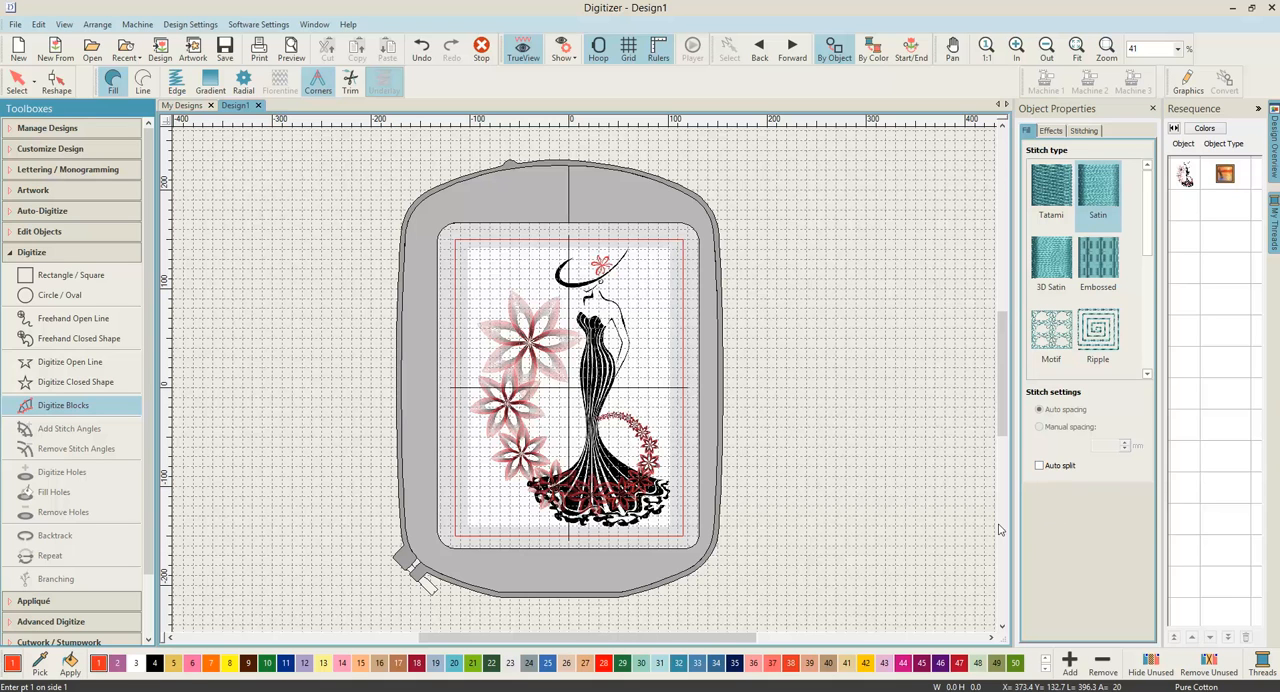
{"action": "left_click", "coordinate": [155, 664]}
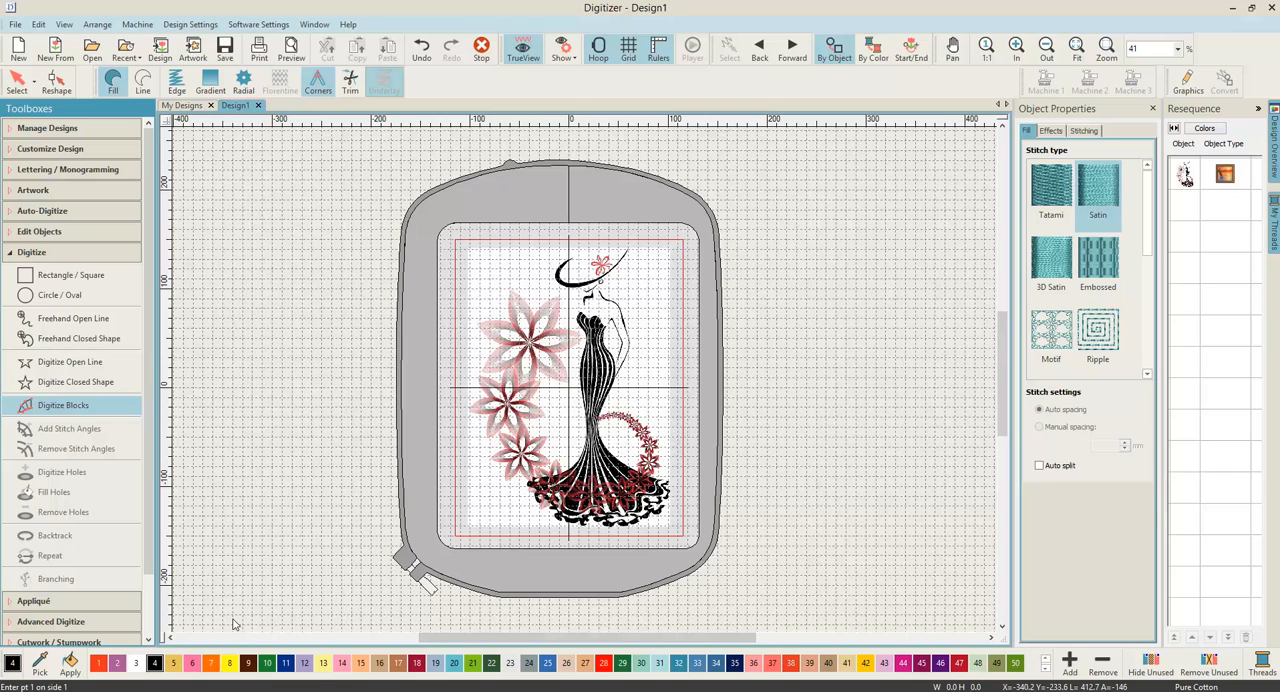
Step: Examine the black stripes of the lady's dress from the bodice down to the ruffled hem and back up
{"action": "scroll", "coordinate": [585, 385], "scroll_direction": "up", "scroll_amount": 4}
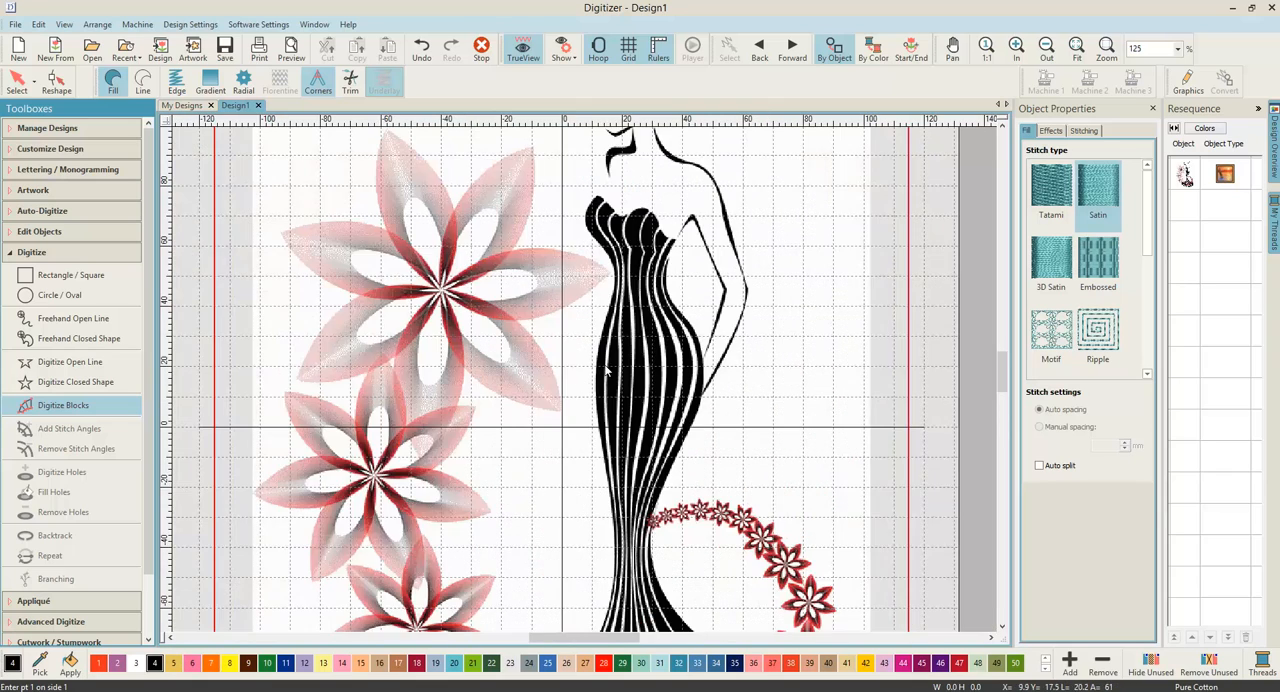
{"action": "scroll", "coordinate": [585, 385], "scroll_direction": "up", "scroll_amount": 2}
{"action": "scroll", "coordinate": [585, 385], "scroll_direction": "up", "scroll_amount": 2}
{"action": "scroll", "coordinate": [587, 385], "scroll_direction": "up", "scroll_amount": 3}
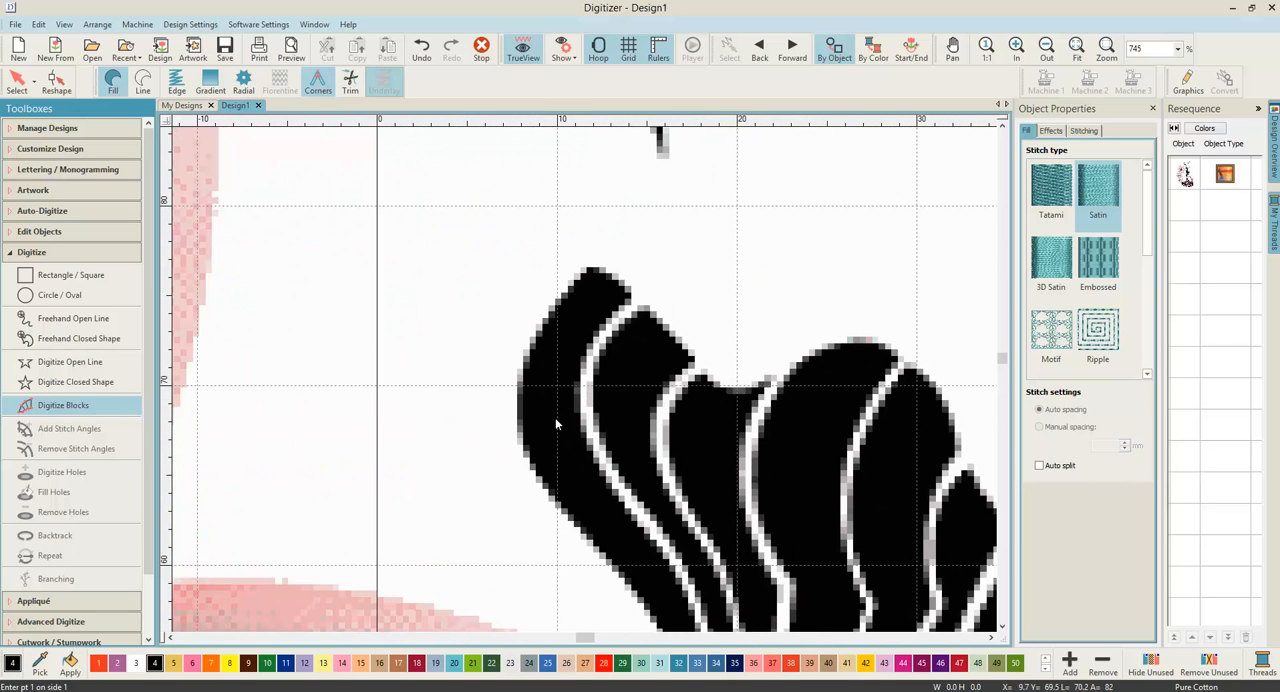
{"action": "scroll", "coordinate": [591, 386], "scroll_direction": "down", "scroll_amount": 1}
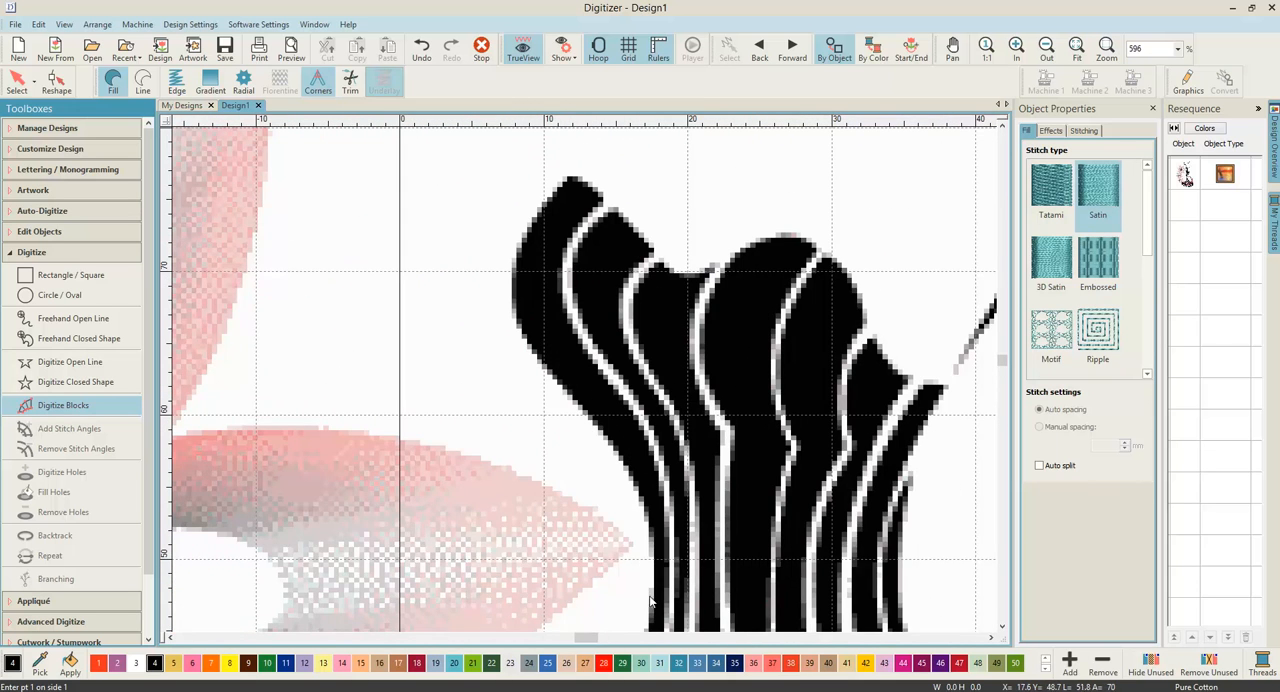
{"action": "scroll", "coordinate": [583, 410], "scroll_direction": "down", "scroll_amount": 1}
{"action": "scroll", "coordinate": [578, 440], "scroll_direction": "down", "scroll_amount": 4}
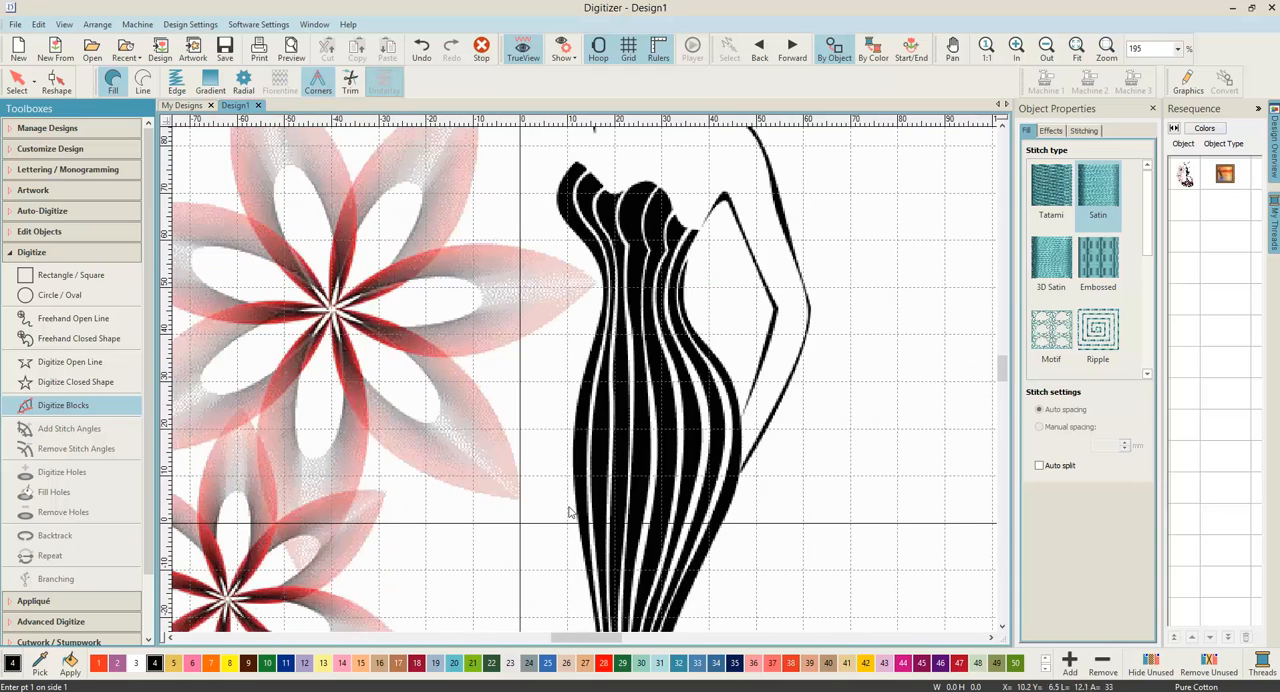
{"action": "scroll", "coordinate": [578, 570], "scroll_direction": "down", "scroll_amount": 2}
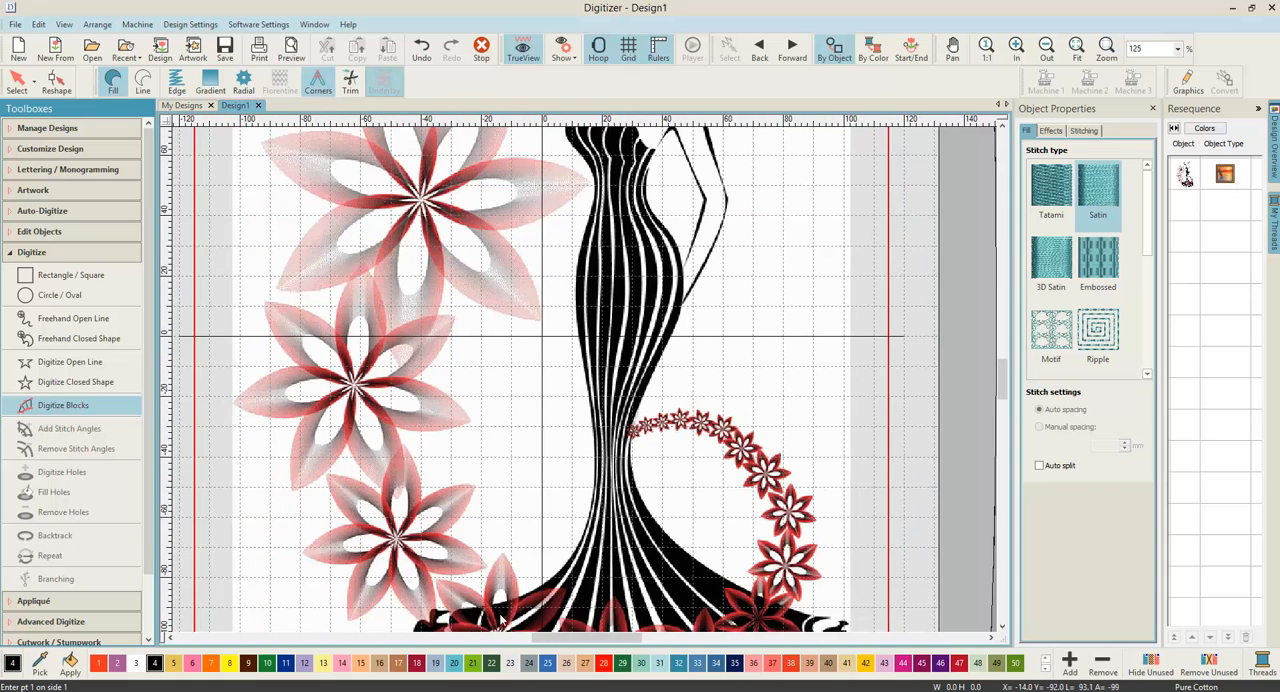
{"action": "scroll", "coordinate": [498, 618], "scroll_direction": "down", "scroll_amount": 1}
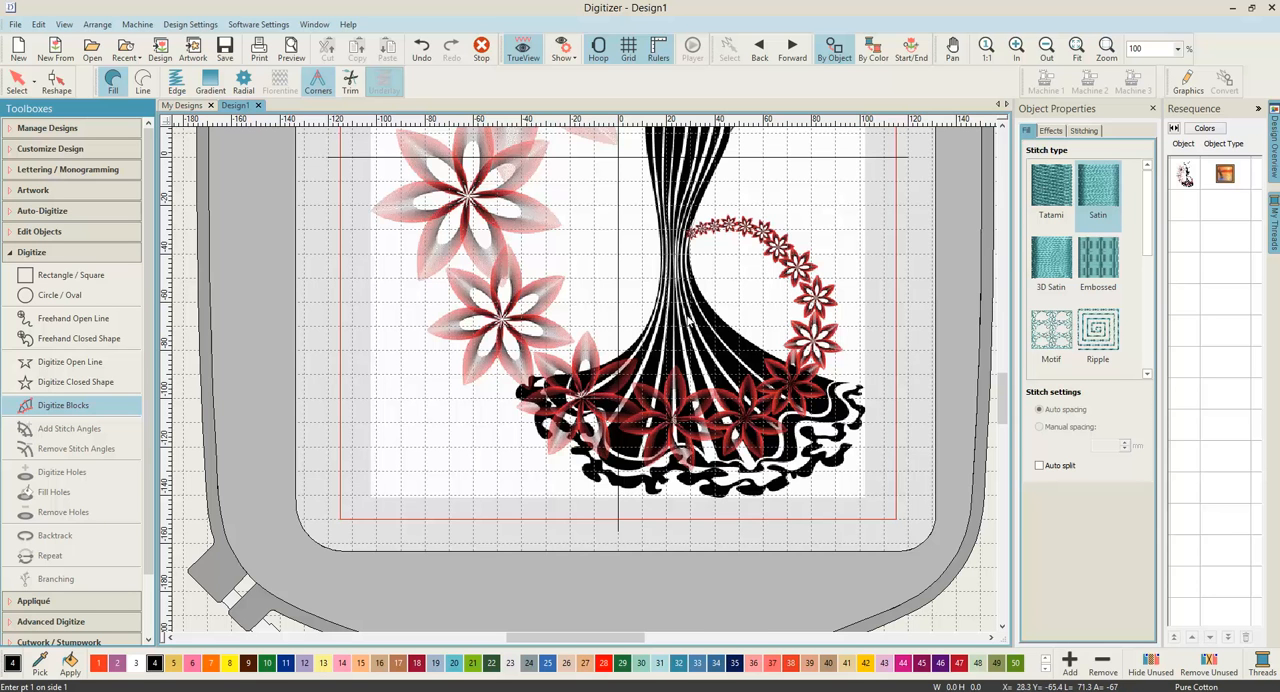
{"action": "scroll", "coordinate": [688, 320], "scroll_direction": "up", "scroll_amount": 2}
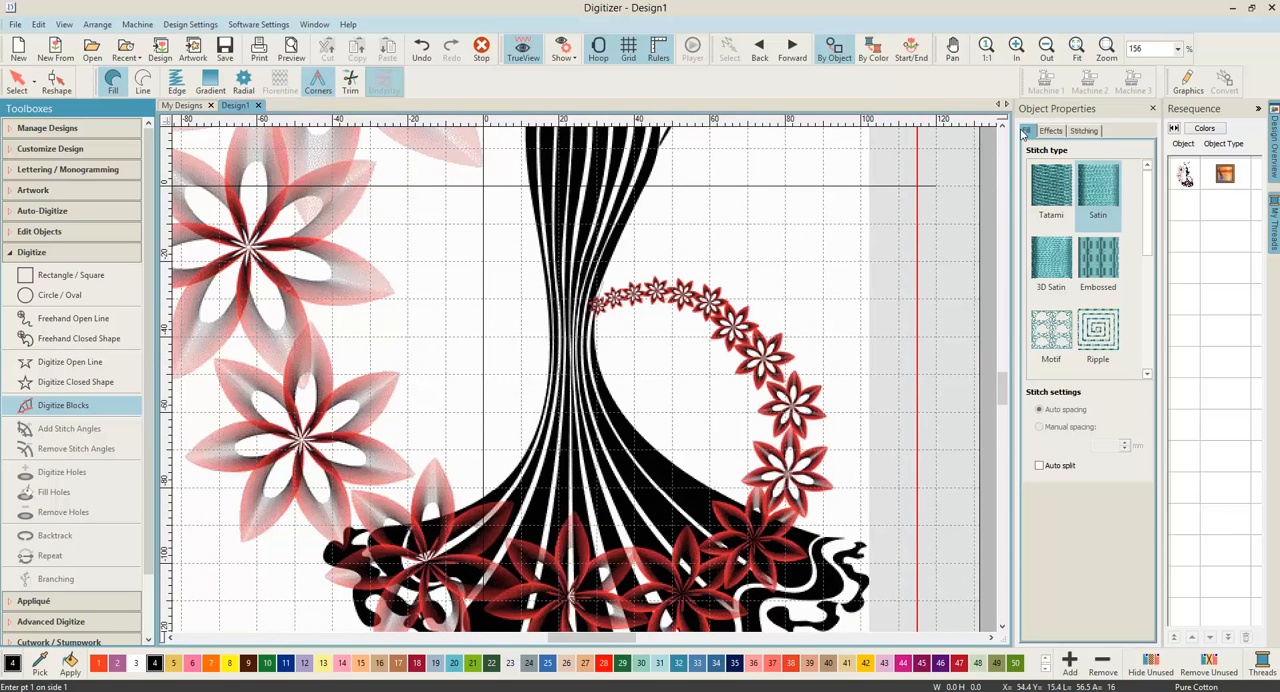
{"action": "left_click", "coordinate": [1002, 125]}
{"action": "left_click", "coordinate": [1002, 125]}
{"action": "left_click", "coordinate": [1002, 125]}
{"action": "left_click", "coordinate": [1002, 125]}
{"action": "left_click", "coordinate": [1002, 125]}
{"action": "left_click", "coordinate": [1002, 125]}
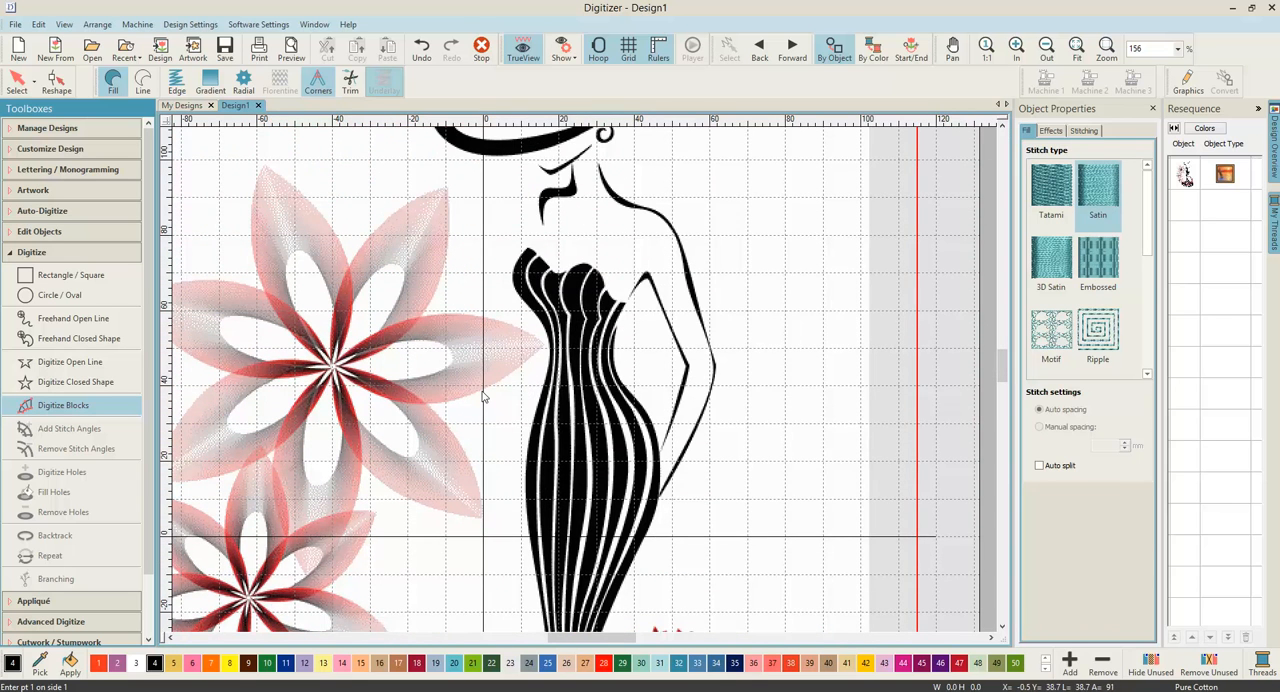
Step: Start a satin block at the top of the dress's leftmost stripe, placing four point pairs along its two edges
{"action": "scroll", "coordinate": [537, 263], "scroll_direction": "up", "scroll_amount": 6}
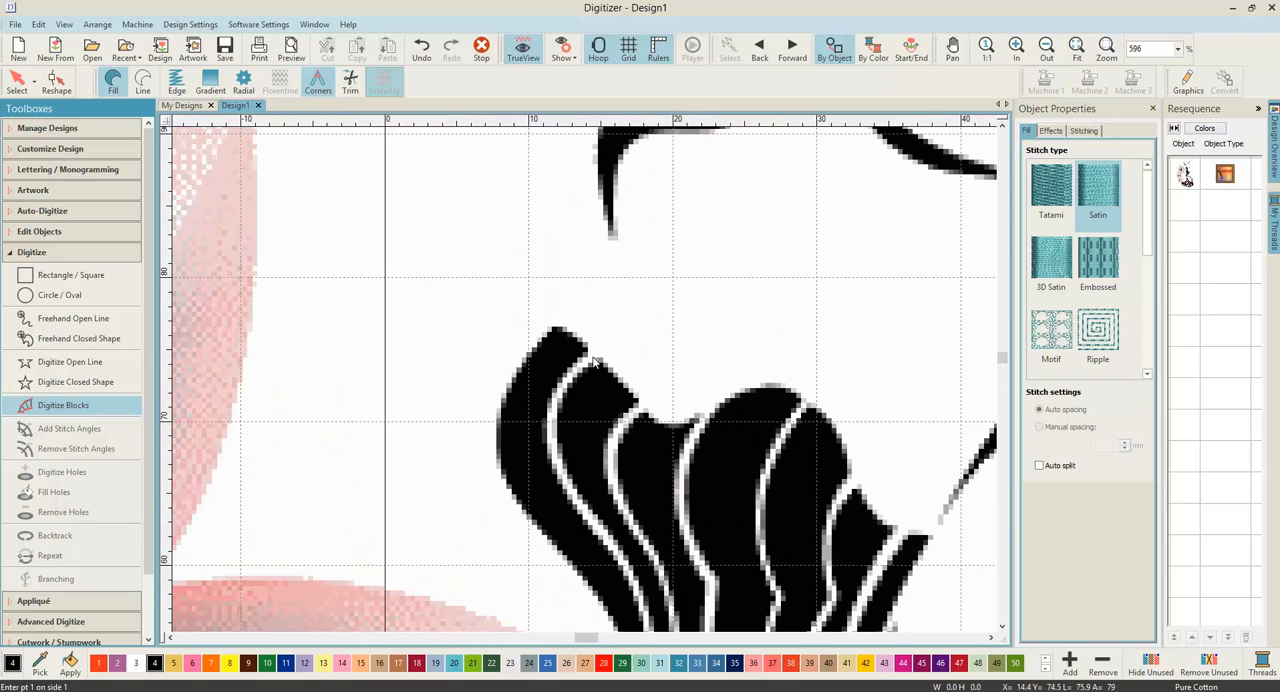
{"action": "scroll", "coordinate": [554, 337], "scroll_direction": "up", "scroll_amount": 2}
{"action": "scroll", "coordinate": [586, 385], "scroll_direction": "up", "scroll_amount": 1}
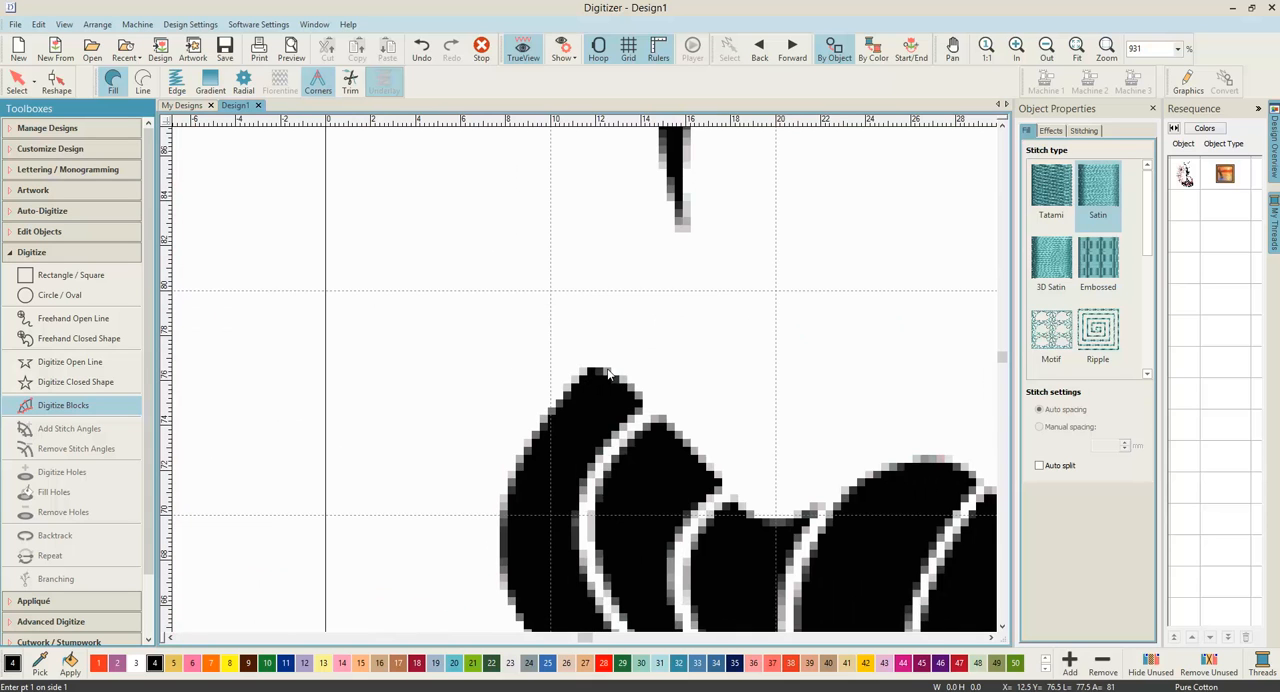
{"action": "left_click", "coordinate": [590, 366]}
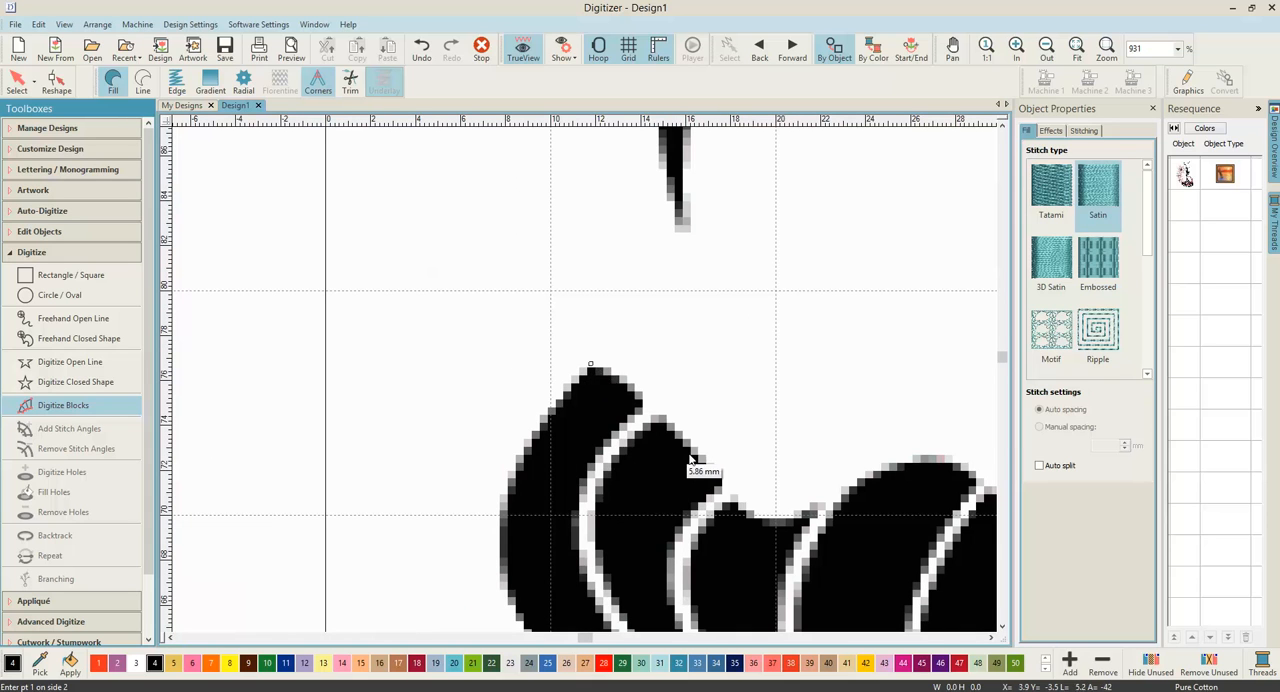
{"action": "left_click", "coordinate": [641, 403]}
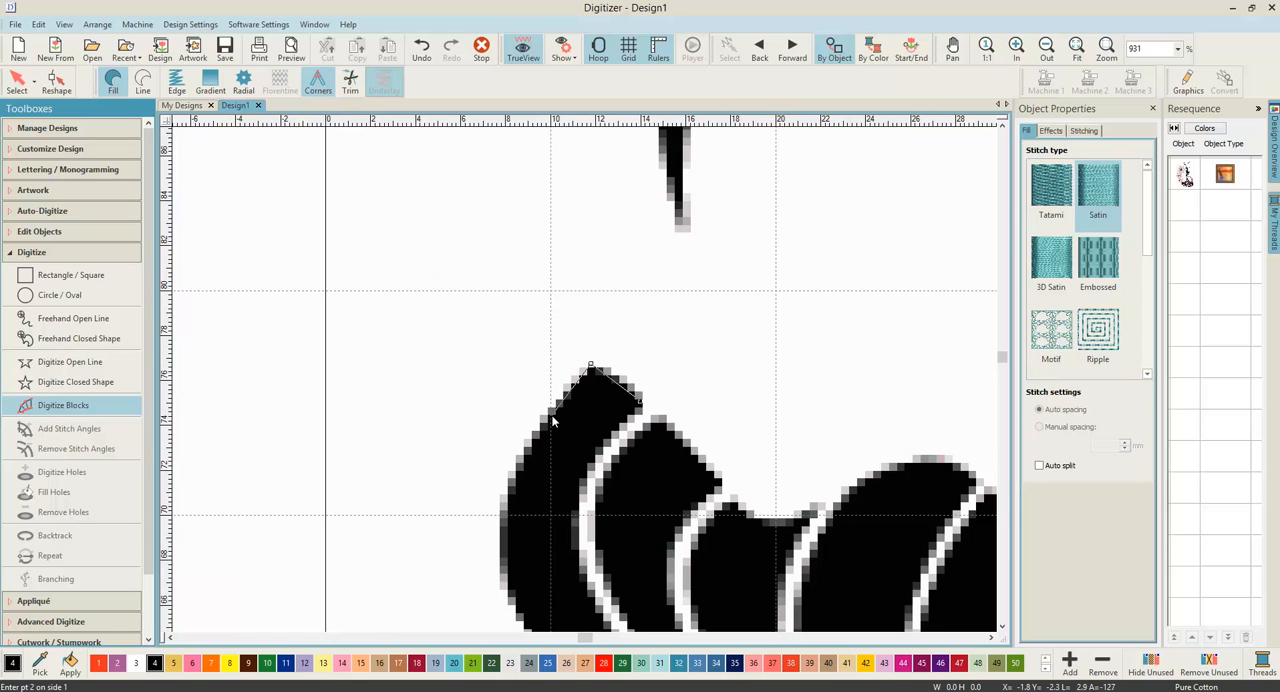
{"action": "left_click", "coordinate": [552, 418]}
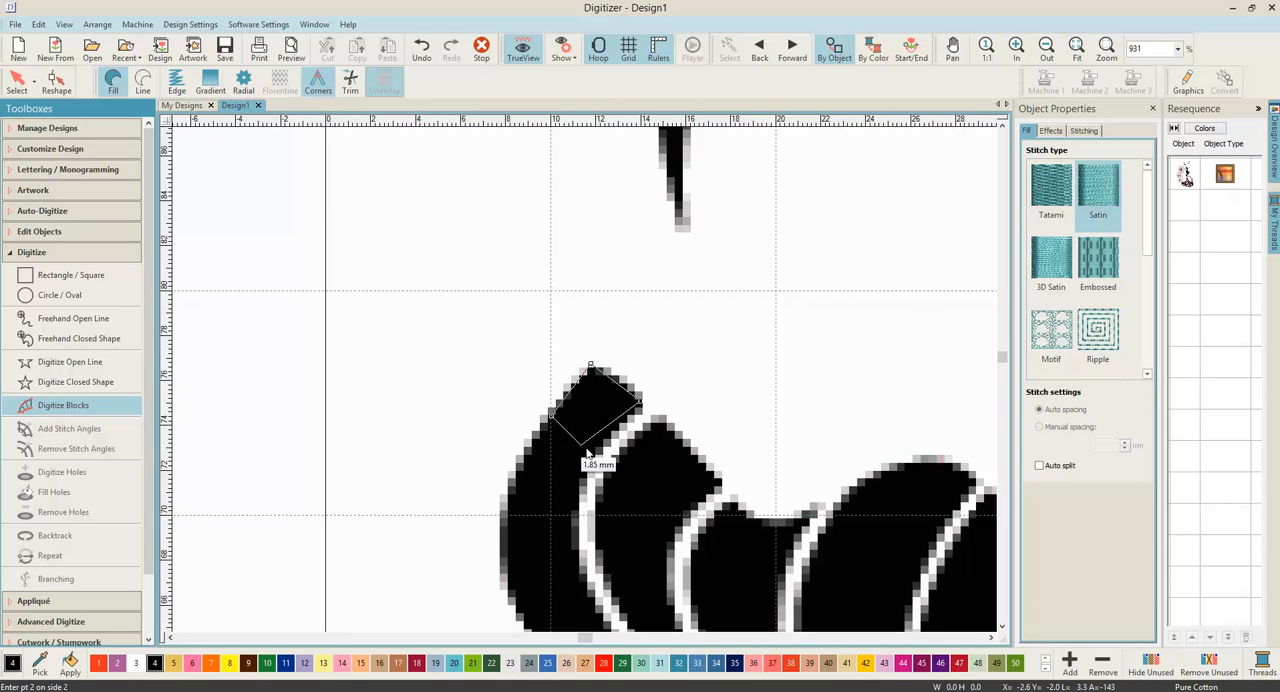
{"action": "left_click", "coordinate": [510, 490]}
{"action": "left_click", "coordinate": [575, 504]}
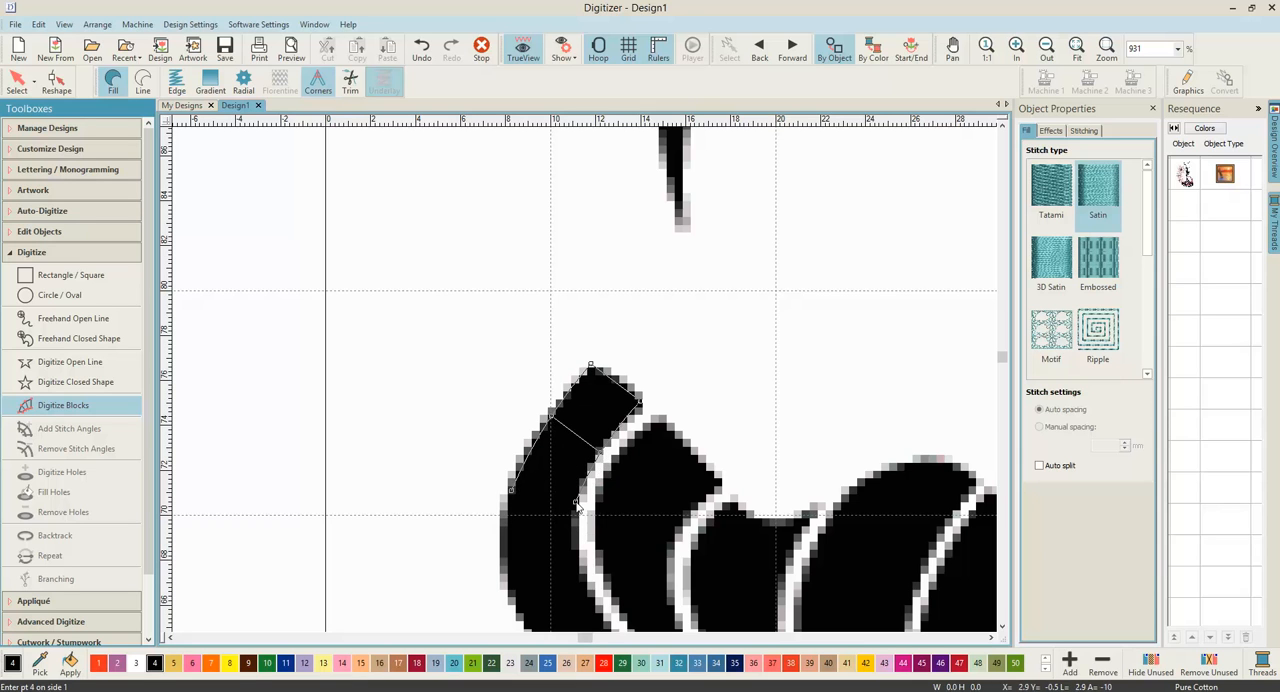
{"action": "left_click", "coordinate": [510, 558]}
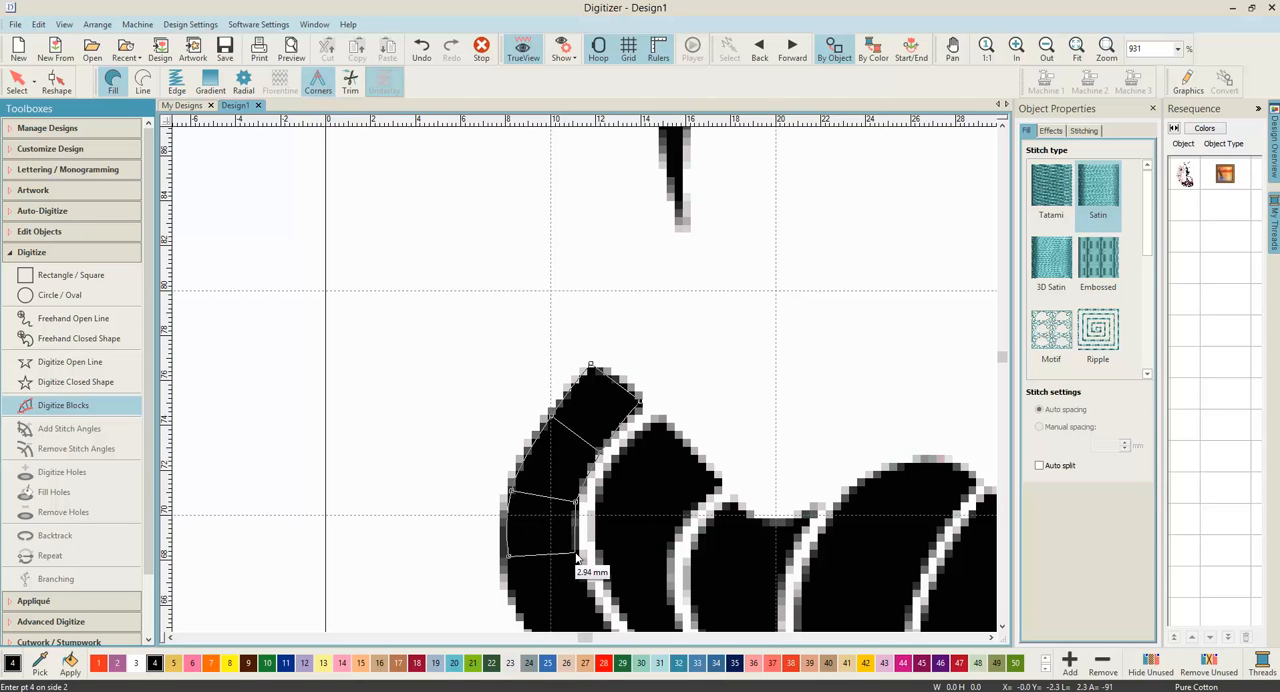
{"action": "left_click", "coordinate": [576, 548]}
Step: Continue the leftmost stripe's satin block with five point pairs along both edges, following the curve from the bodice to the waist
{"action": "scroll", "coordinate": [571, 520], "scroll_direction": "down", "scroll_amount": 2}
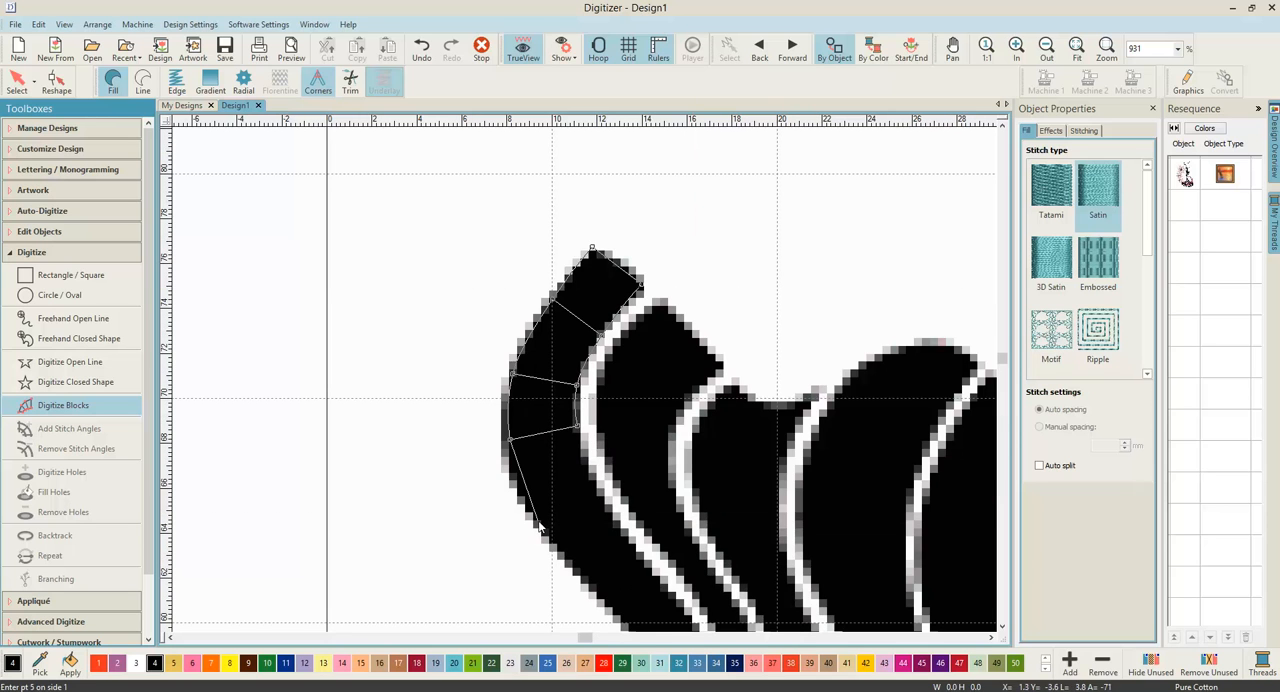
{"action": "left_click", "coordinate": [536, 520]}
{"action": "left_click", "coordinate": [596, 490]}
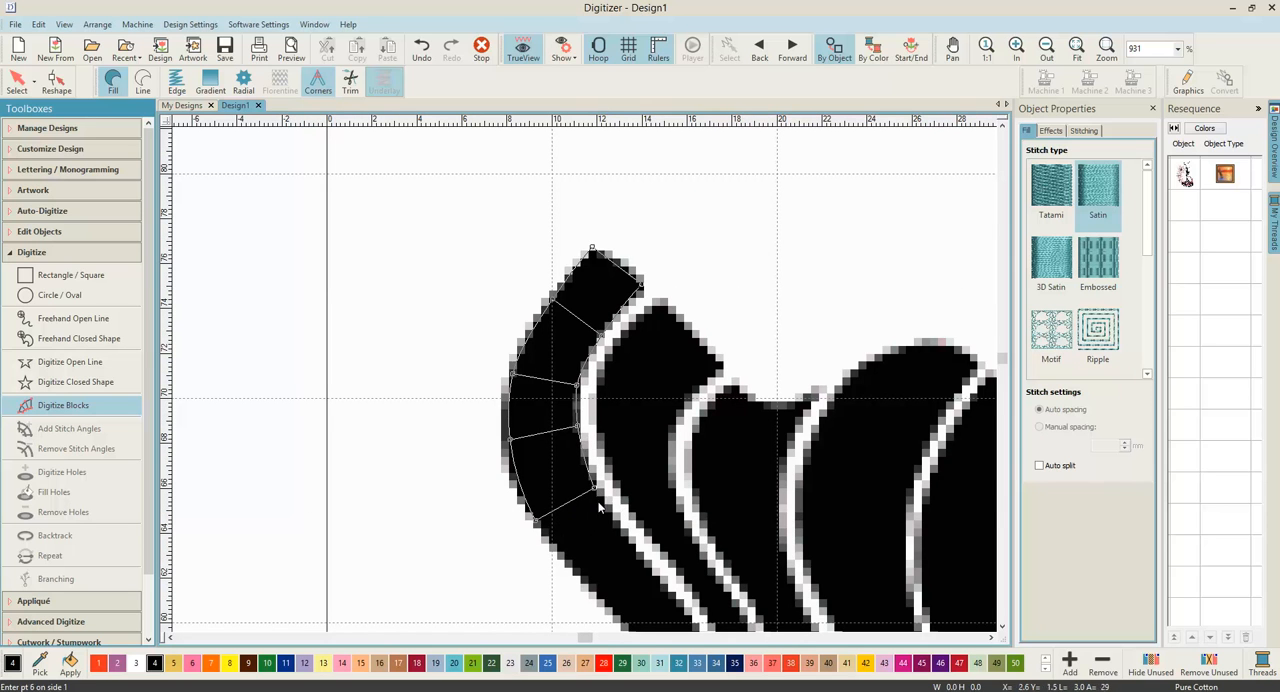
{"action": "left_click", "coordinate": [634, 548]}
{"action": "key", "text": "p"}
{"action": "left_click_drag", "start_coordinate": [634, 548], "coordinate": [548, 320]}
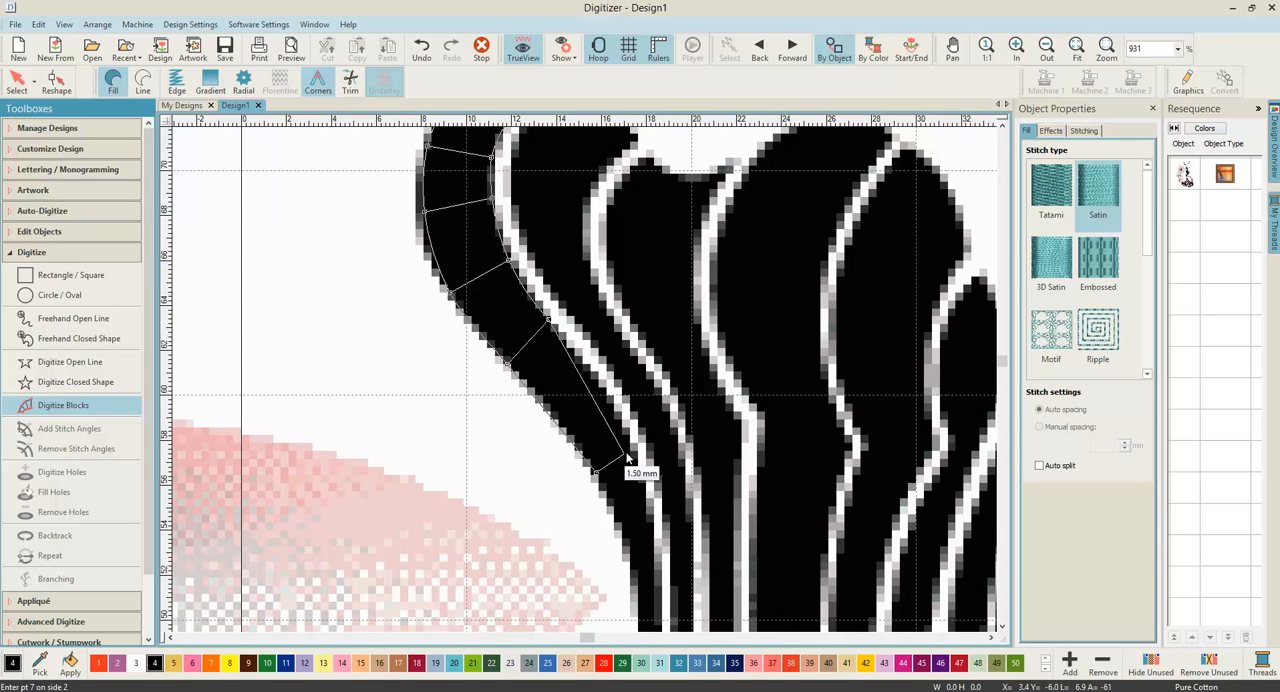
{"action": "left_click", "coordinate": [633, 455]}
{"action": "left_click", "coordinate": [631, 563]}
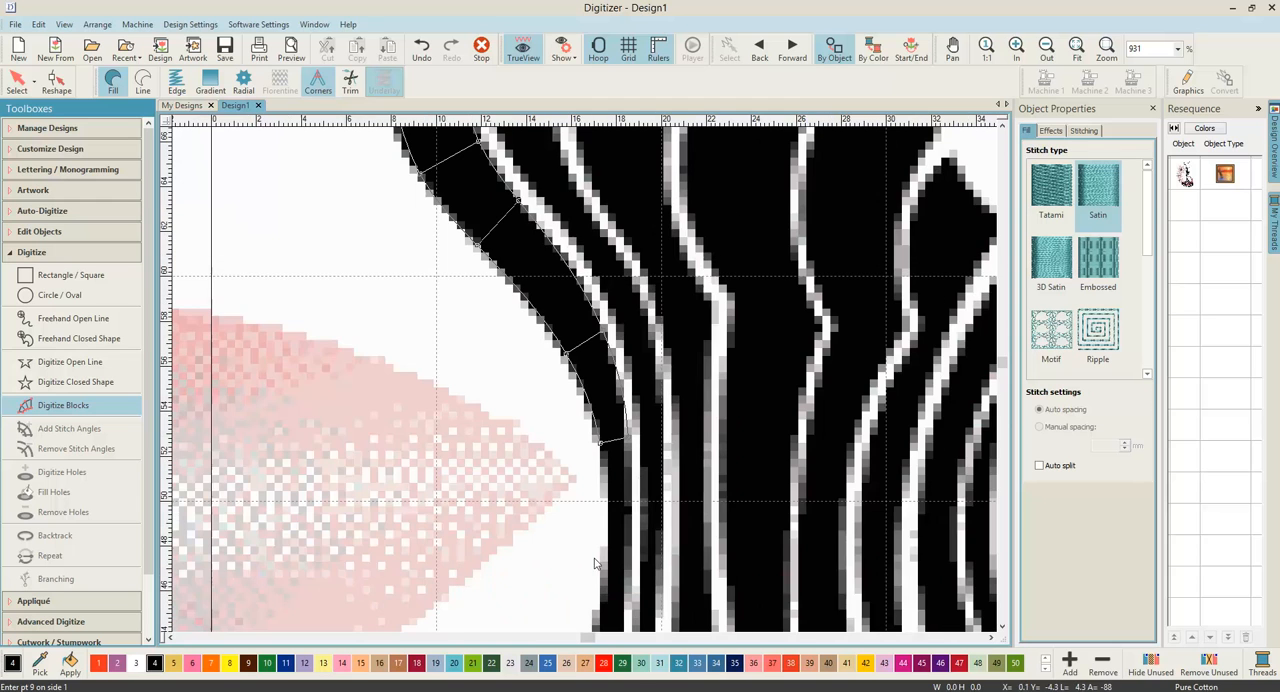
{"action": "right_click", "coordinate": [611, 540]}
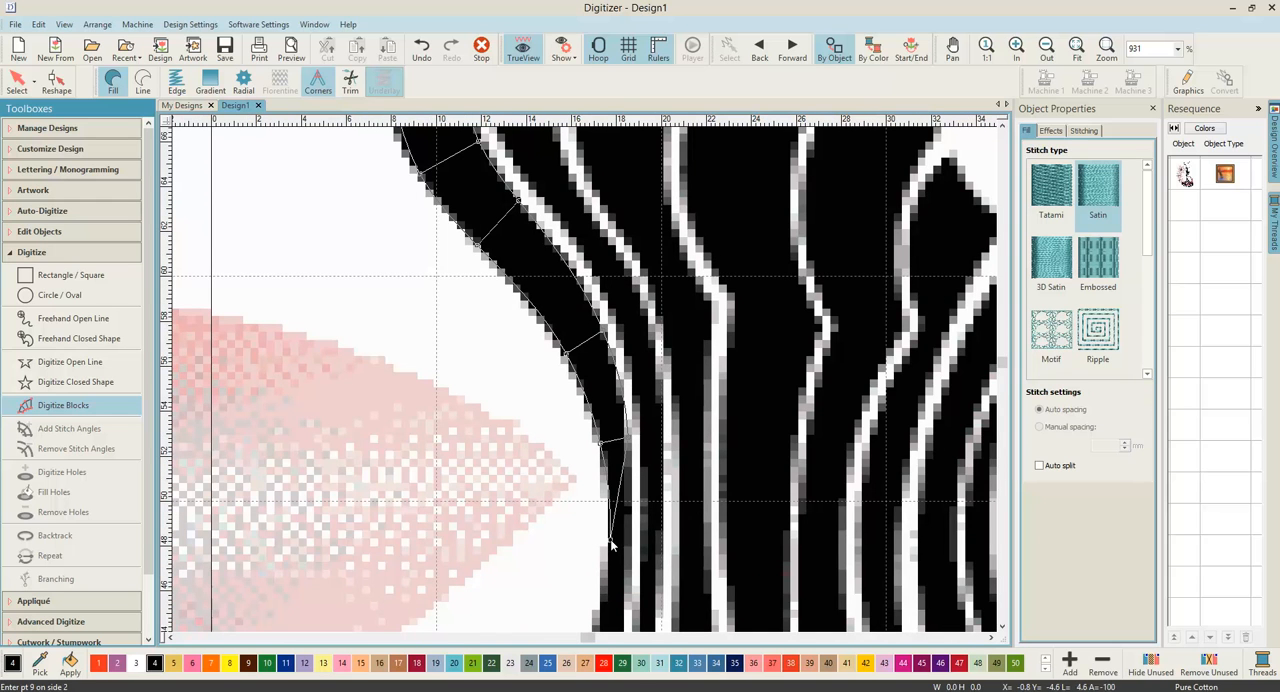
{"action": "left_click", "coordinate": [631, 541]}
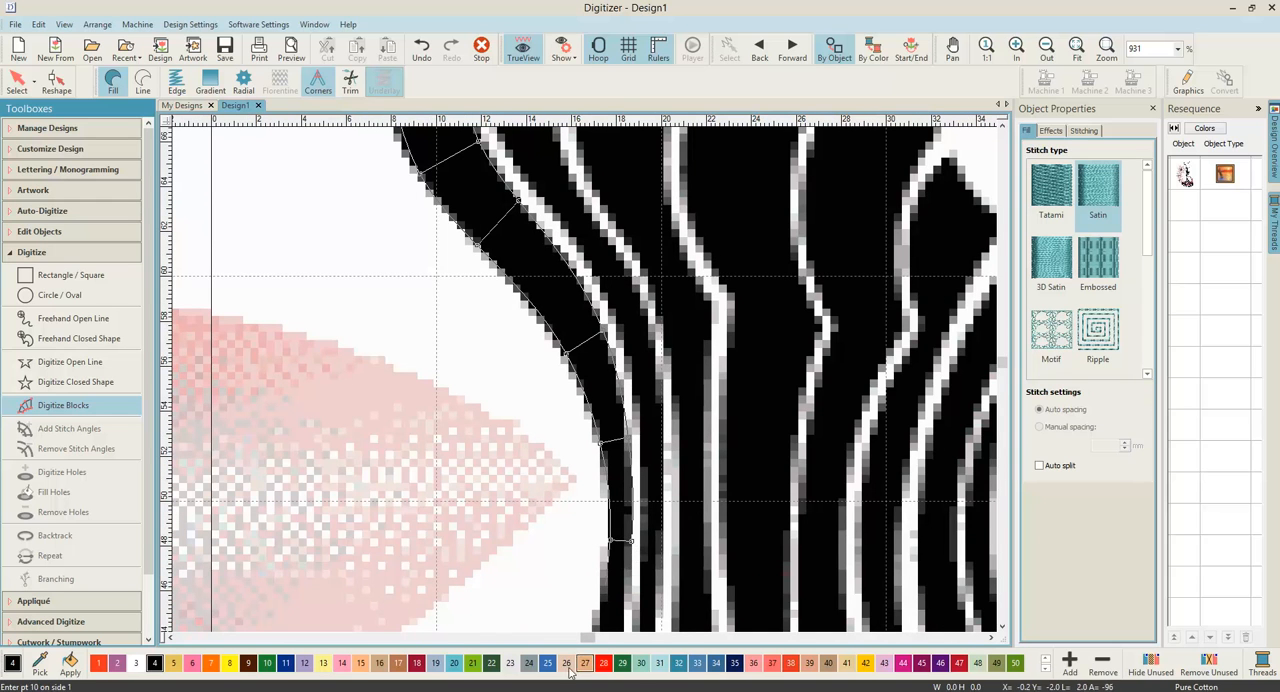
Step: Extend the satin block with five more point pairs from the waist down to the widest part of the hip
{"action": "right_click", "coordinate": [587, 512]}
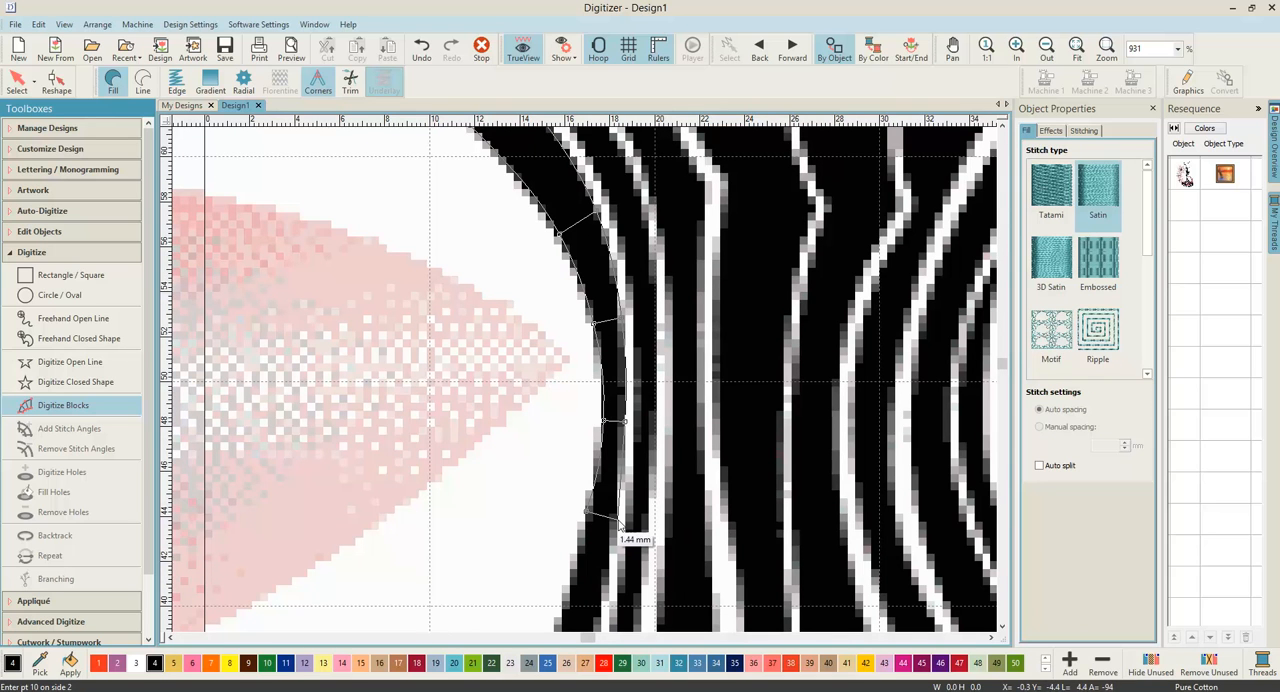
{"action": "left_click", "coordinate": [619, 521]}
{"action": "right_click", "coordinate": [565, 516]}
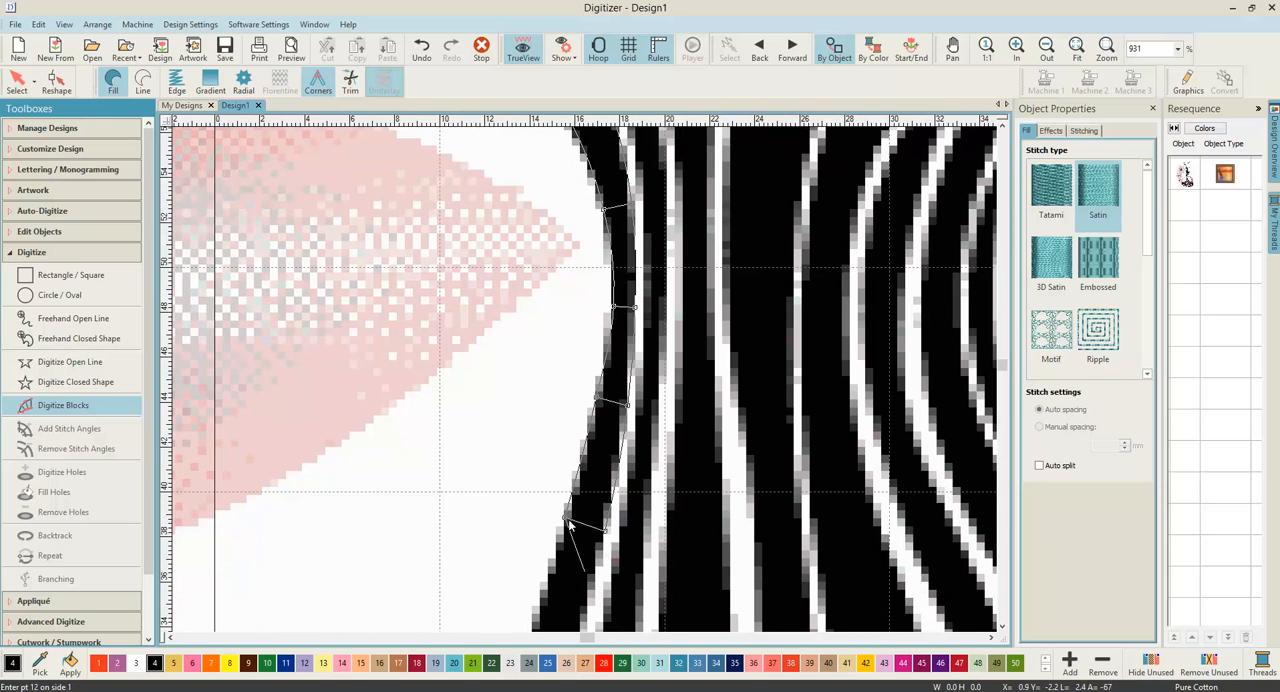
{"action": "left_click", "coordinate": [606, 543]}
{"action": "right_click", "coordinate": [541, 463]}
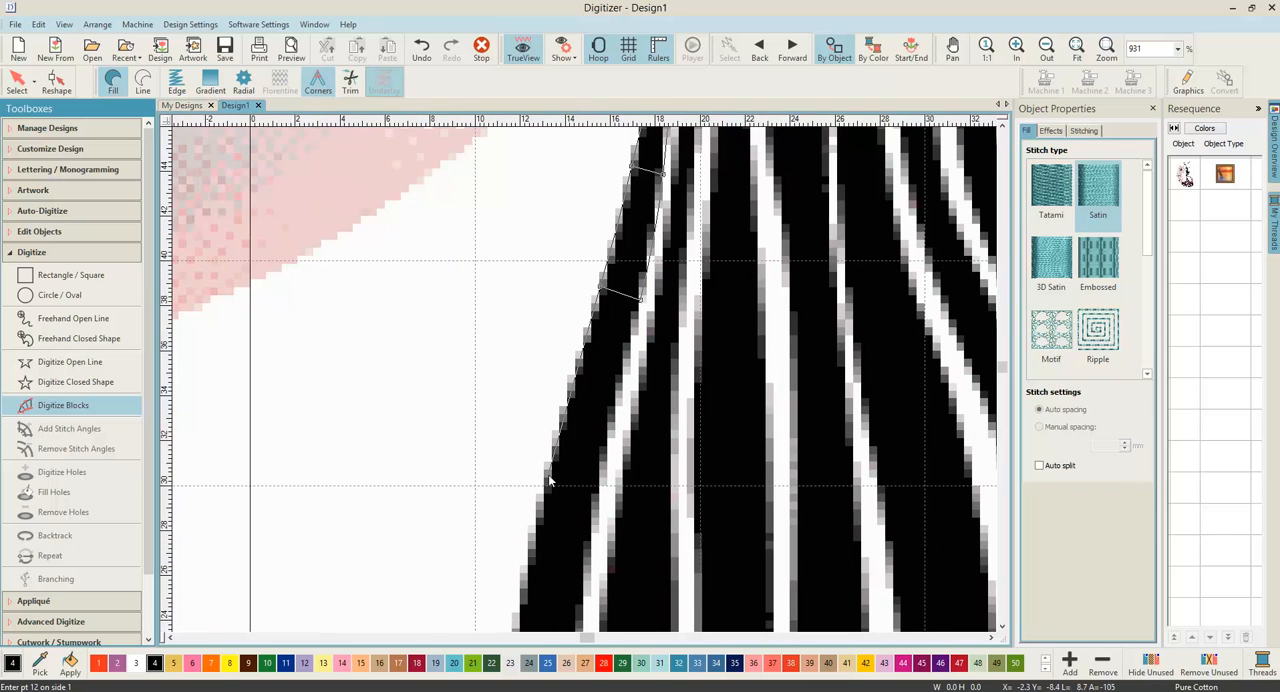
{"action": "left_click", "coordinate": [600, 485]}
{"action": "right_click", "coordinate": [542, 533]}
{"action": "left_click", "coordinate": [601, 543]}
{"action": "right_click", "coordinate": [542, 577]}
{"action": "left_click", "coordinate": [604, 579]}
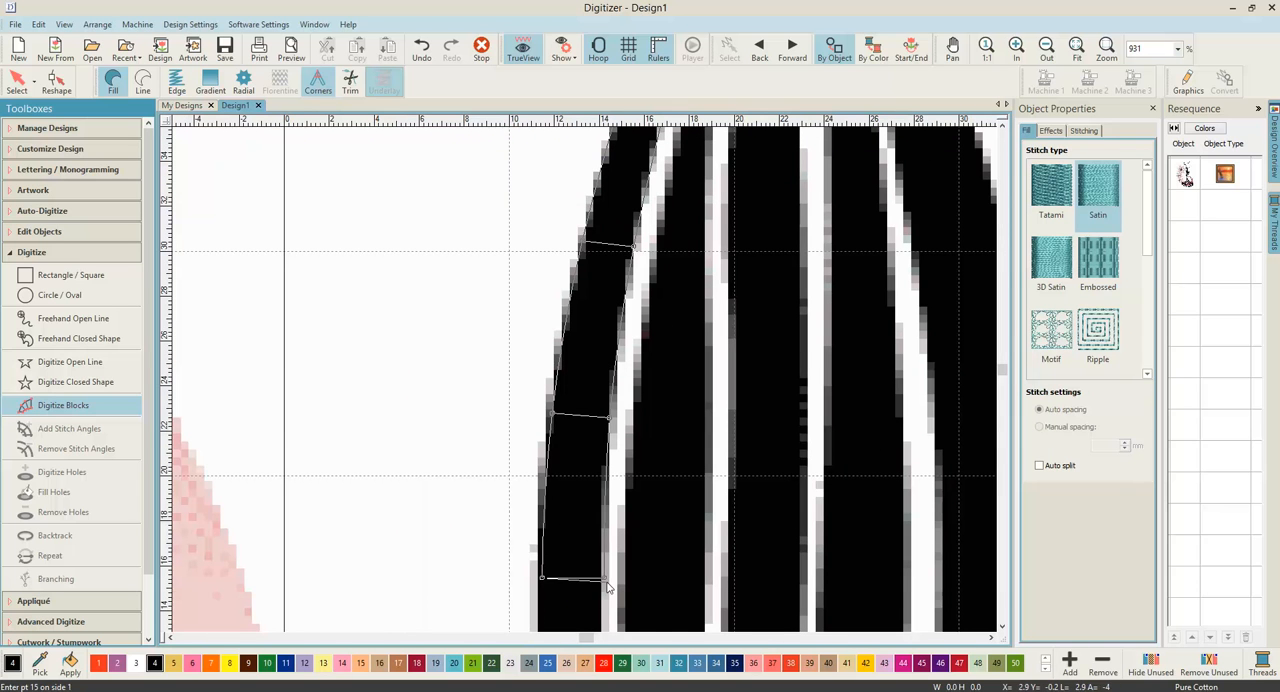
Step: Carry the satin block from the hip down the tapering thigh section to the knee, adding five widely spaced point pairs
{"action": "scroll", "coordinate": [584, 378], "scroll_direction": "down", "scroll_amount": 3}
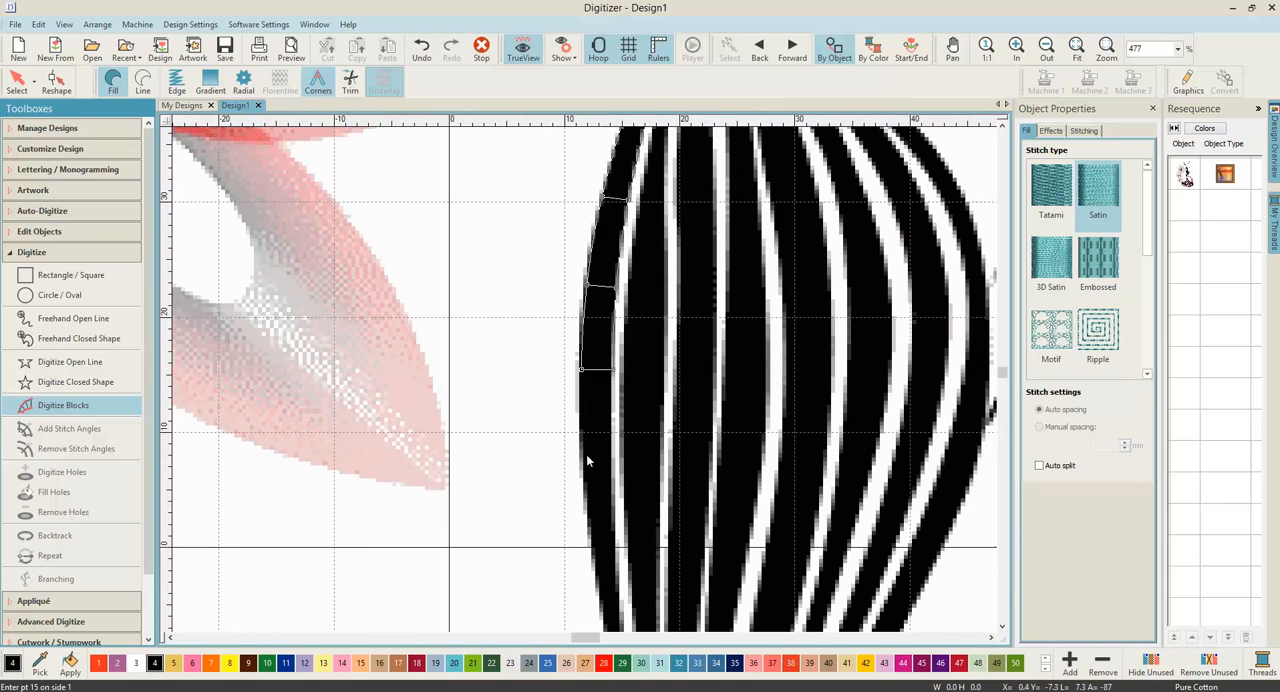
{"action": "left_click", "coordinate": [584, 460]}
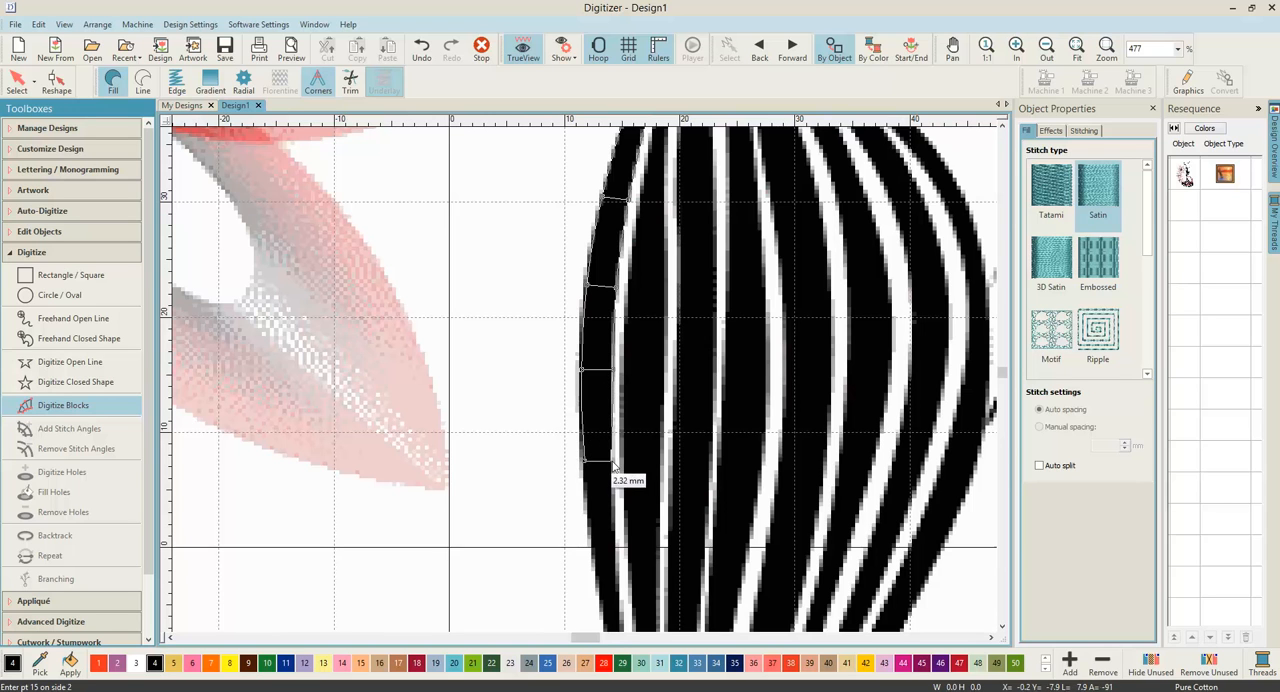
{"action": "left_click", "coordinate": [611, 462]}
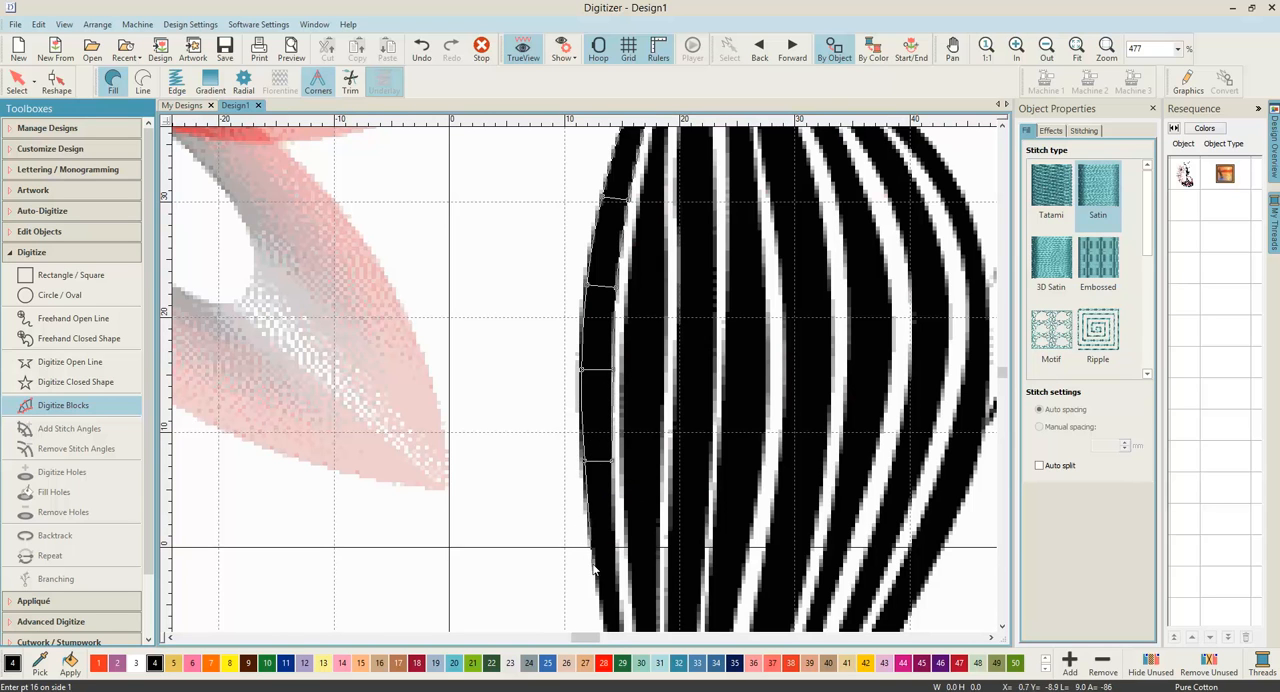
{"action": "left_click", "coordinate": [614, 562]}
{"action": "left_click", "coordinate": [602, 564]}
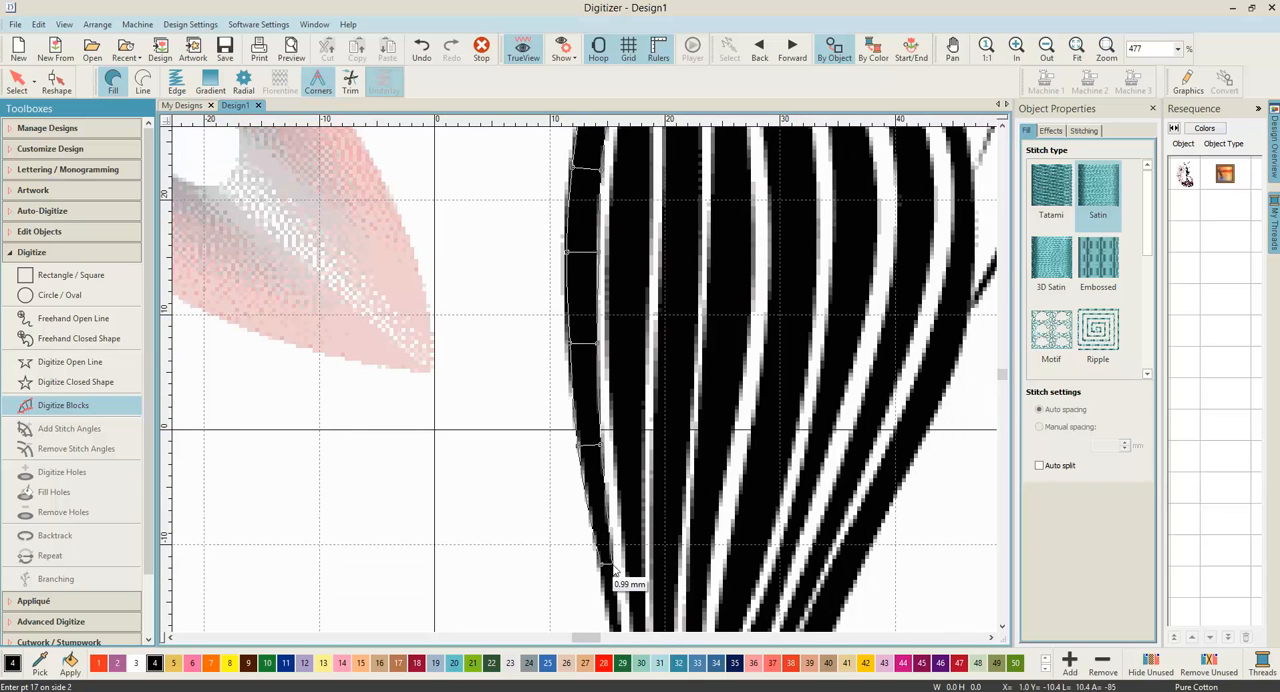
{"action": "left_click", "coordinate": [621, 499]}
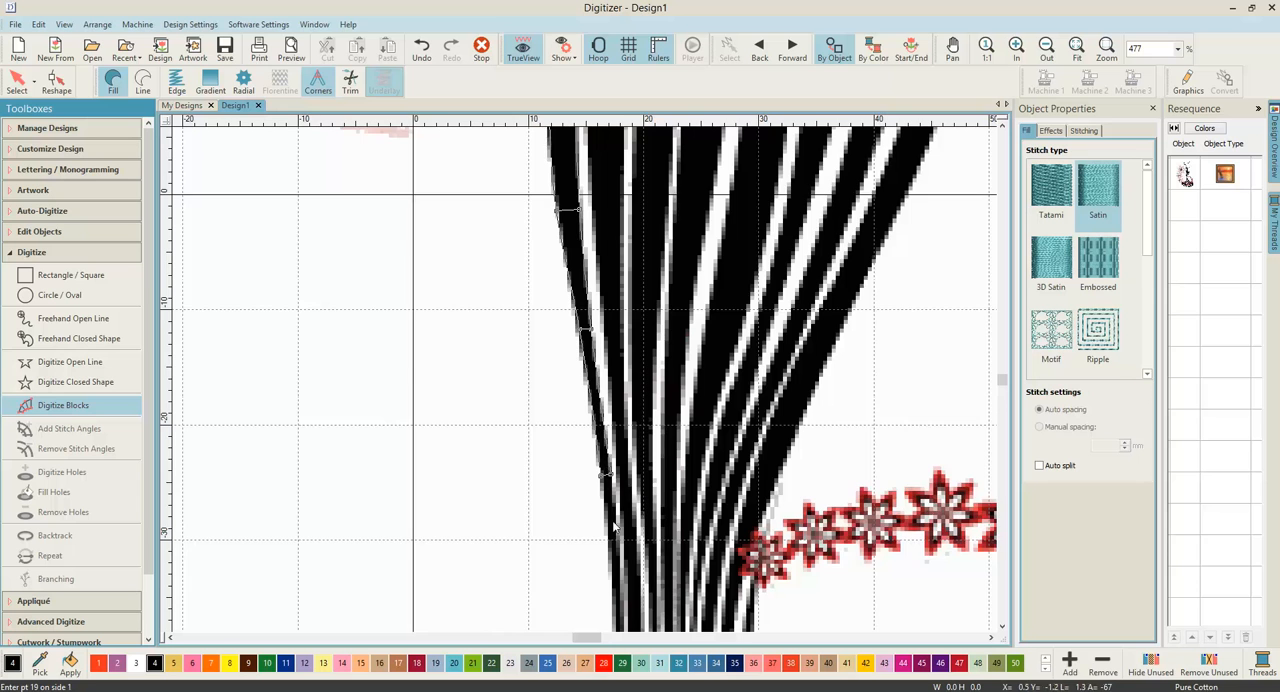
{"action": "left_click", "coordinate": [604, 485]}
{"action": "left_click", "coordinate": [599, 484]}
{"action": "left_click", "coordinate": [607, 483]}
Step: Place four point pairs along the stripe's narrow stretch at the knee, following its edges to where the skirt begins to flare
{"action": "scroll", "coordinate": [607, 483], "scroll_direction": "down", "scroll_amount": 1}
{"action": "scroll", "coordinate": [583, 382], "scroll_direction": "up", "scroll_amount": 2}
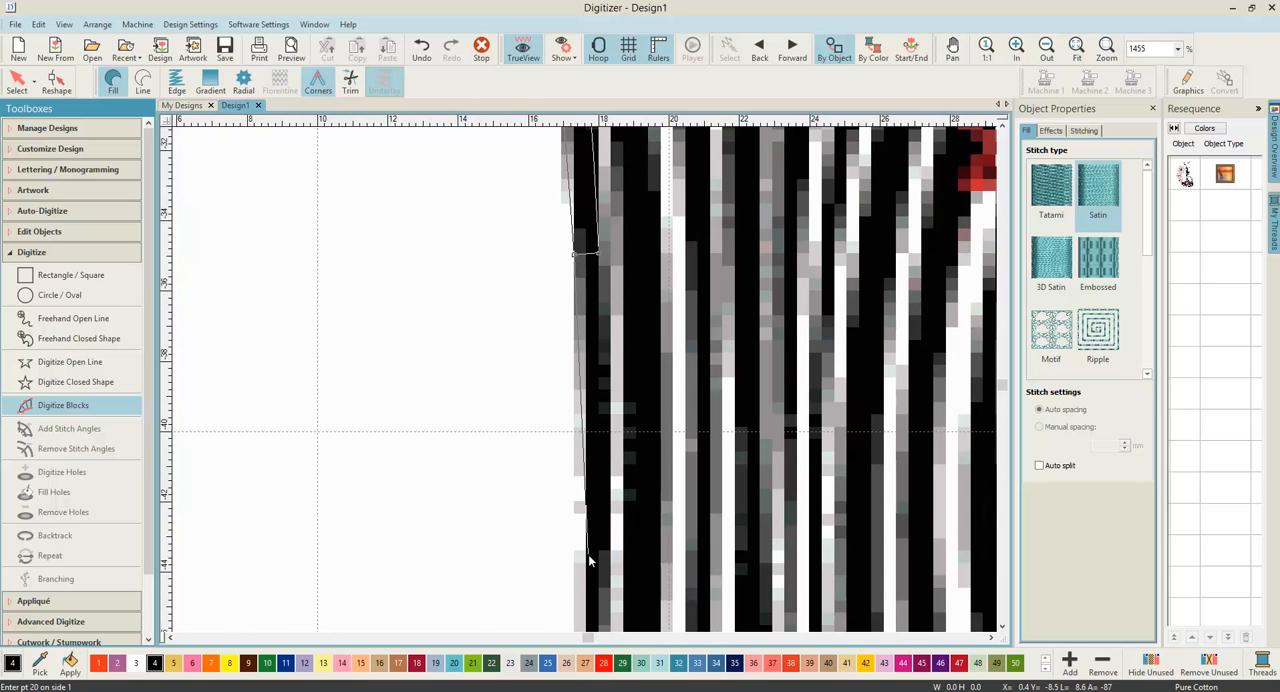
{"action": "left_click", "coordinate": [587, 554]}
{"action": "left_click", "coordinate": [607, 556]}
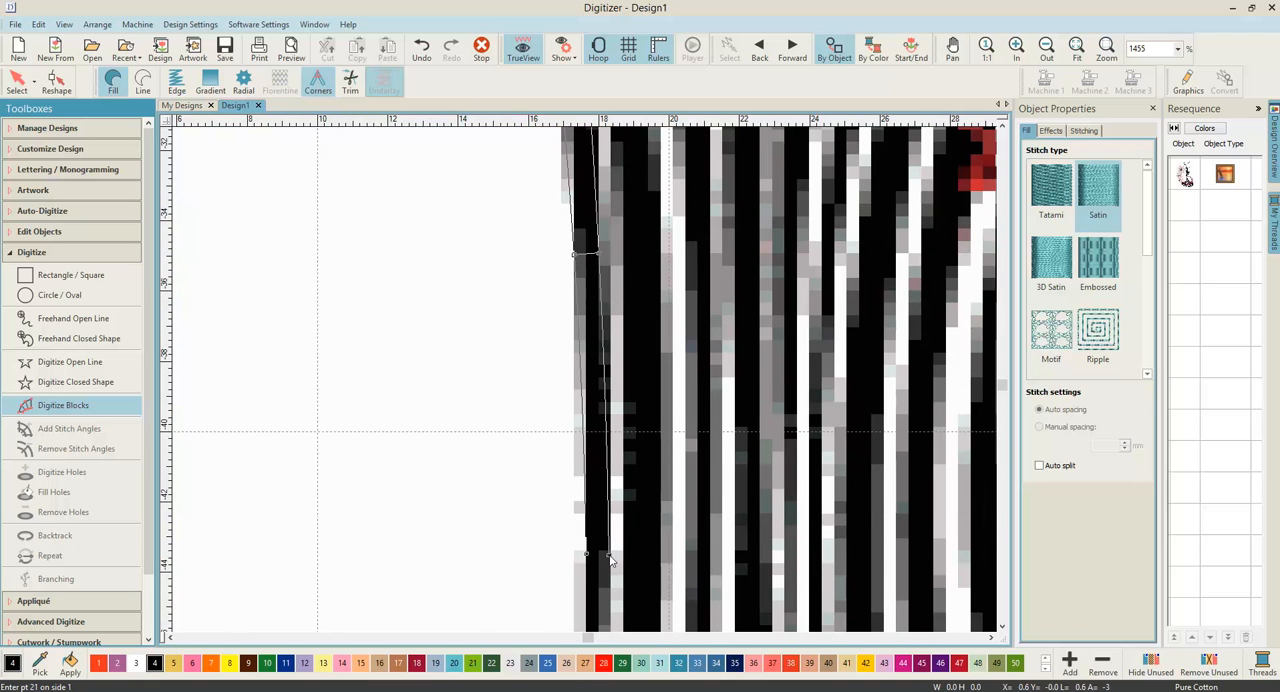
{"action": "left_click", "coordinate": [575, 517]}
{"action": "left_click", "coordinate": [600, 518]}
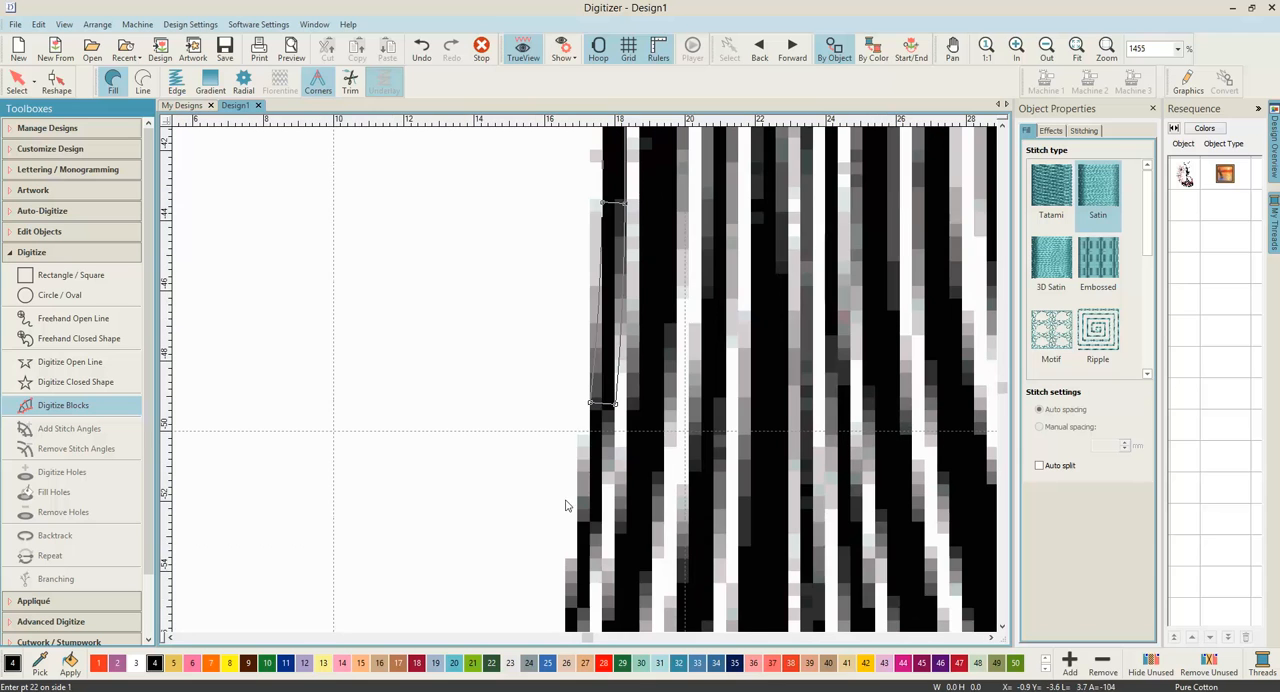
{"action": "left_click", "coordinate": [577, 574]}
{"action": "left_click", "coordinate": [599, 581]}
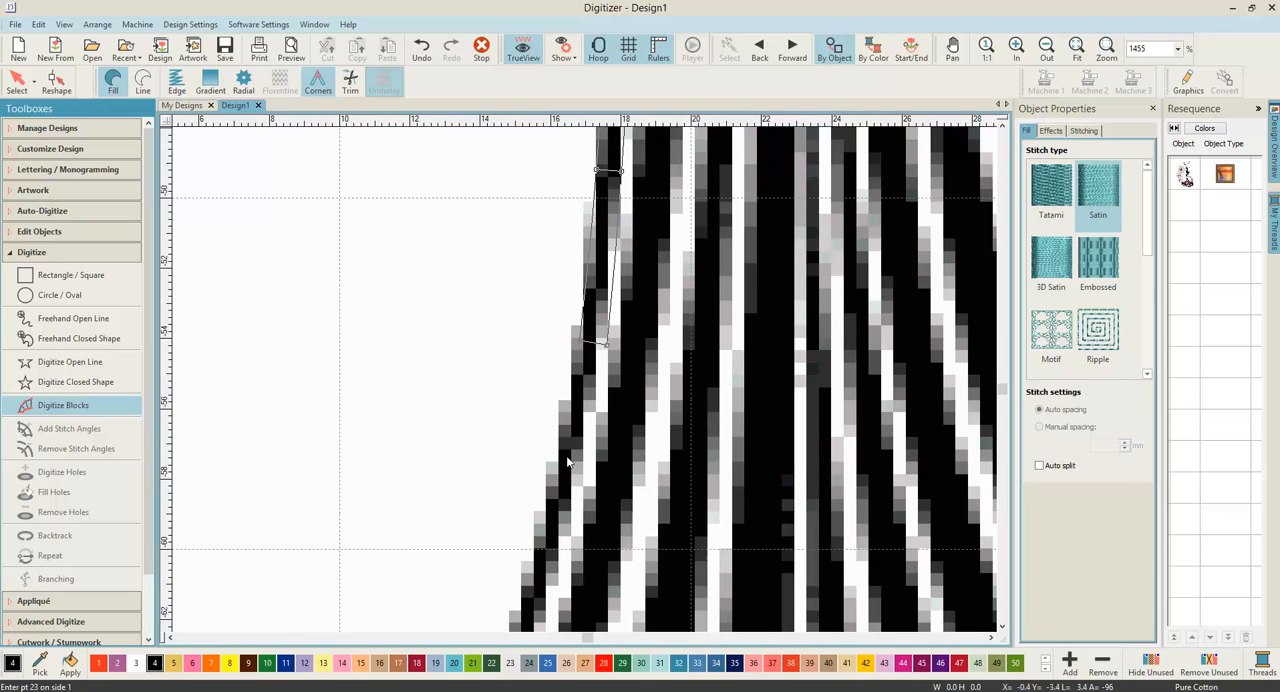
{"action": "left_click", "coordinate": [538, 549]}
{"action": "left_click", "coordinate": [561, 555]}
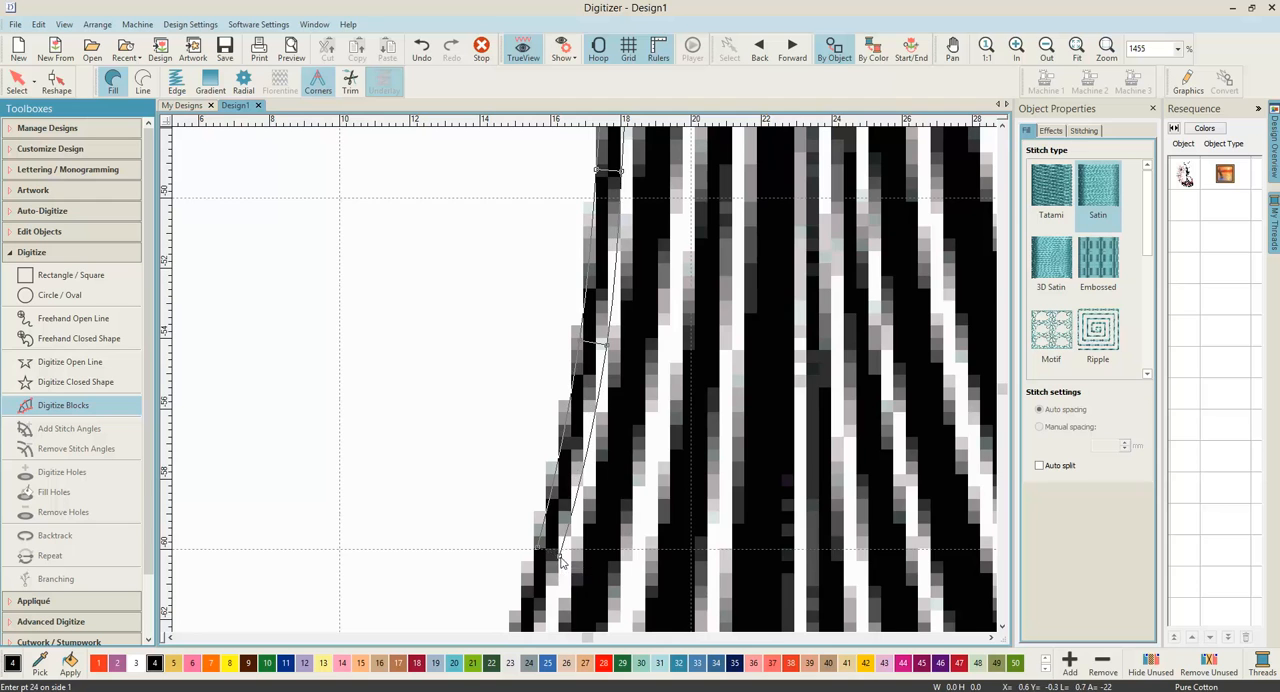
Step: Add four point pairs down the flaring skirt, widening the block across the stripe to the first petals of the red flower
{"action": "left_click", "coordinate": [540, 563]}
{"action": "left_click", "coordinate": [573, 583]}
{"action": "left_click", "coordinate": [487, 548]}
{"action": "left_click", "coordinate": [528, 567]}
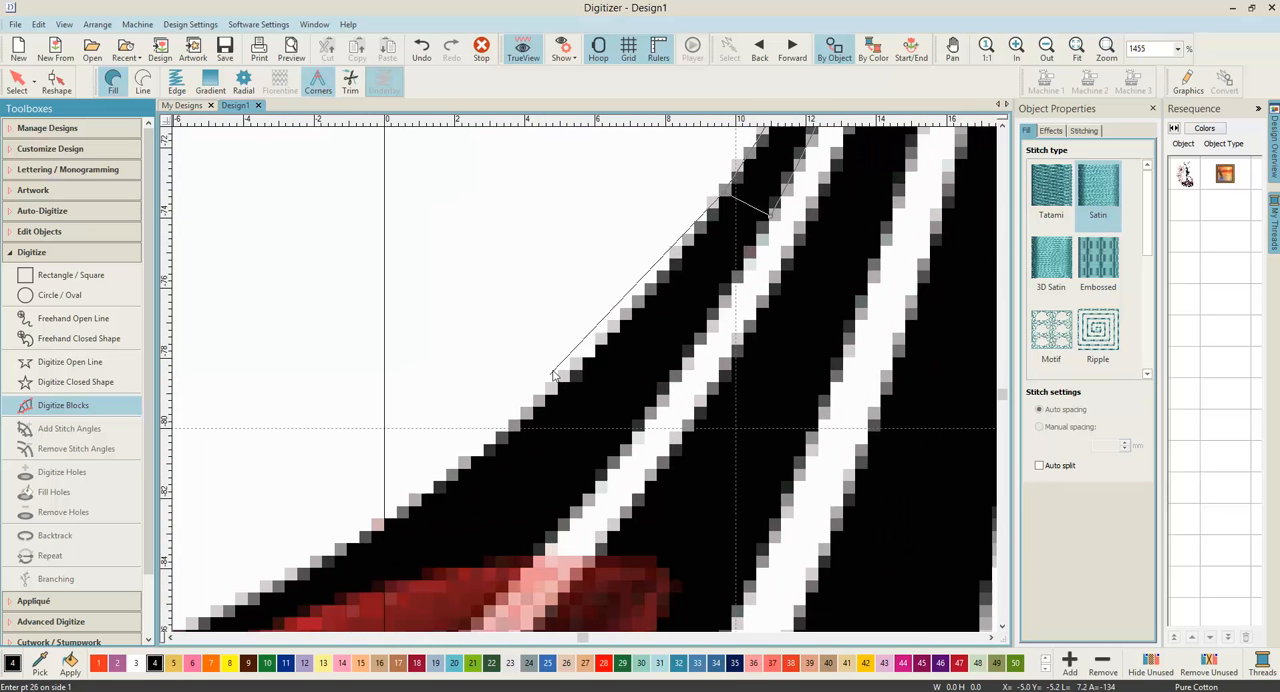
{"action": "left_click", "coordinate": [481, 470]}
{"action": "left_click", "coordinate": [551, 533]}
{"action": "left_click", "coordinate": [376, 420]}
{"action": "left_click", "coordinate": [500, 562]}
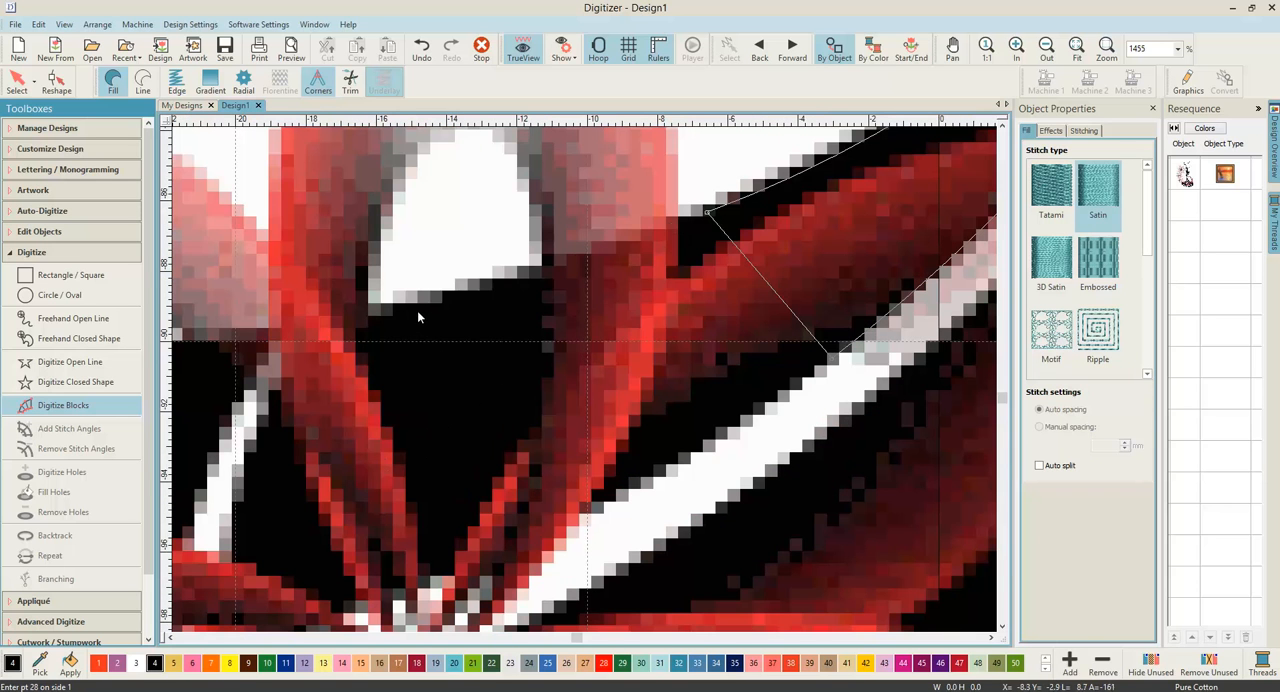
Step: Place the last four point pairs across the black area under the red flower, narrowing the end, and complete the satin block
{"action": "left_click", "coordinate": [412, 305]}
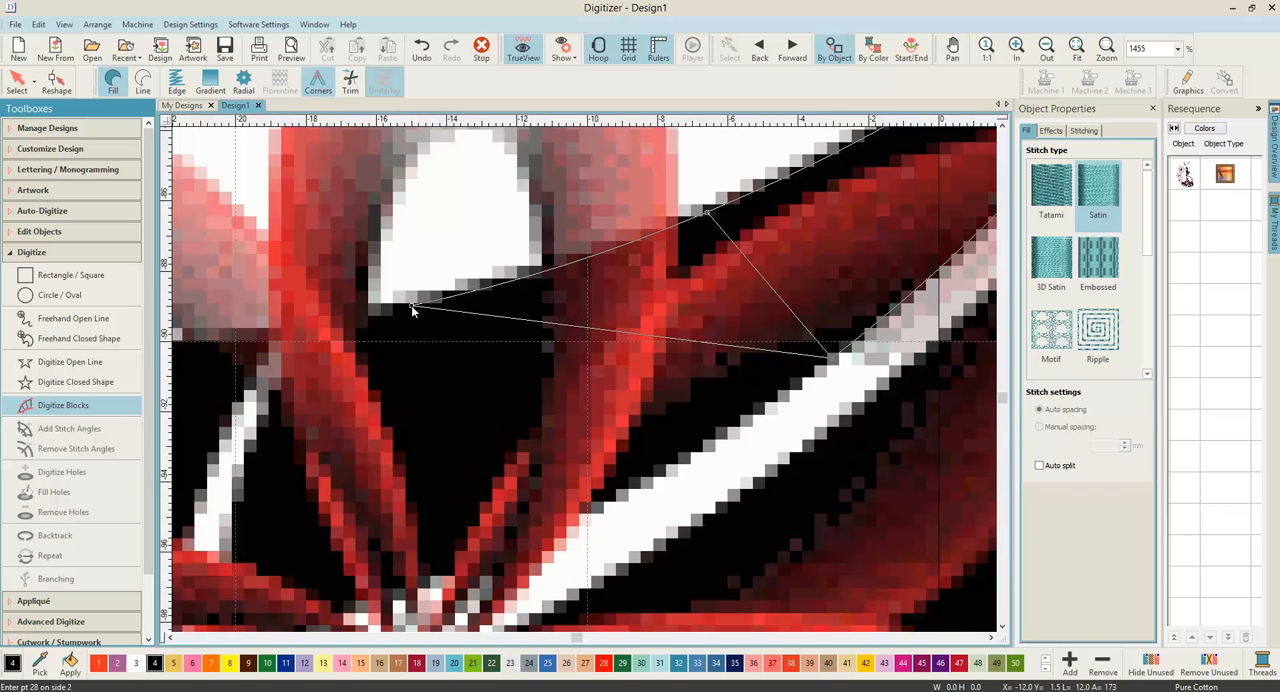
{"action": "left_click", "coordinate": [526, 555]}
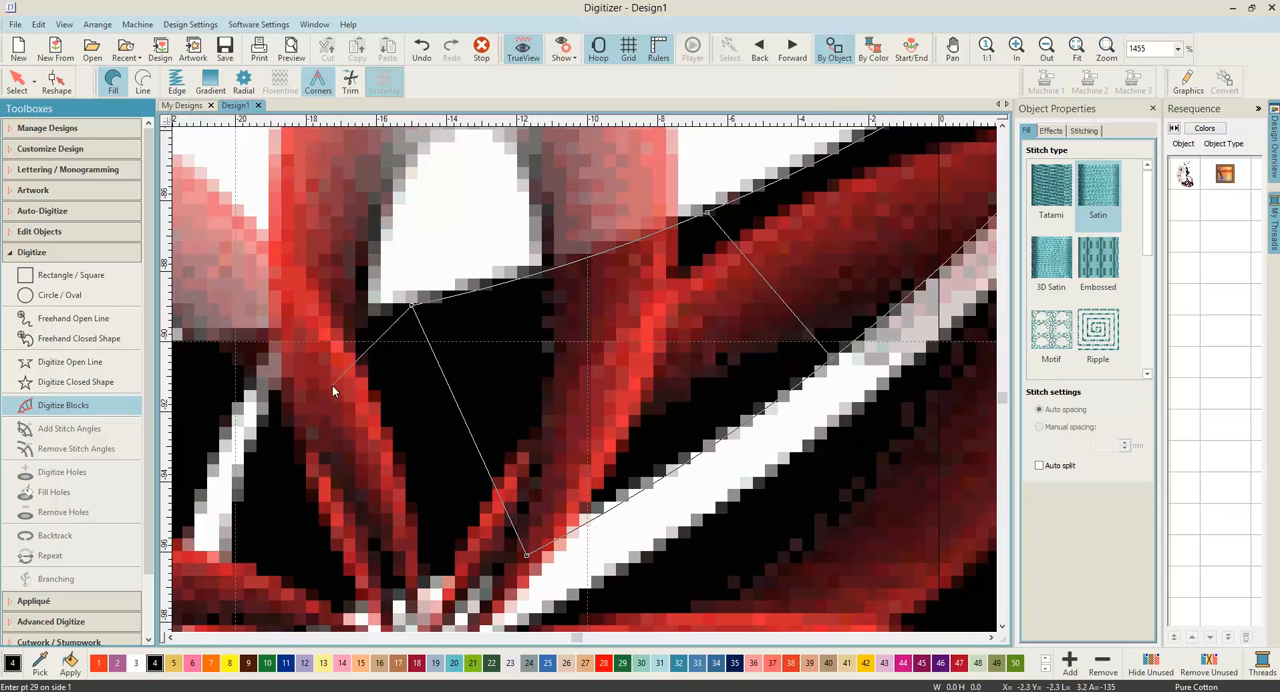
{"action": "left_click", "coordinate": [317, 342]}
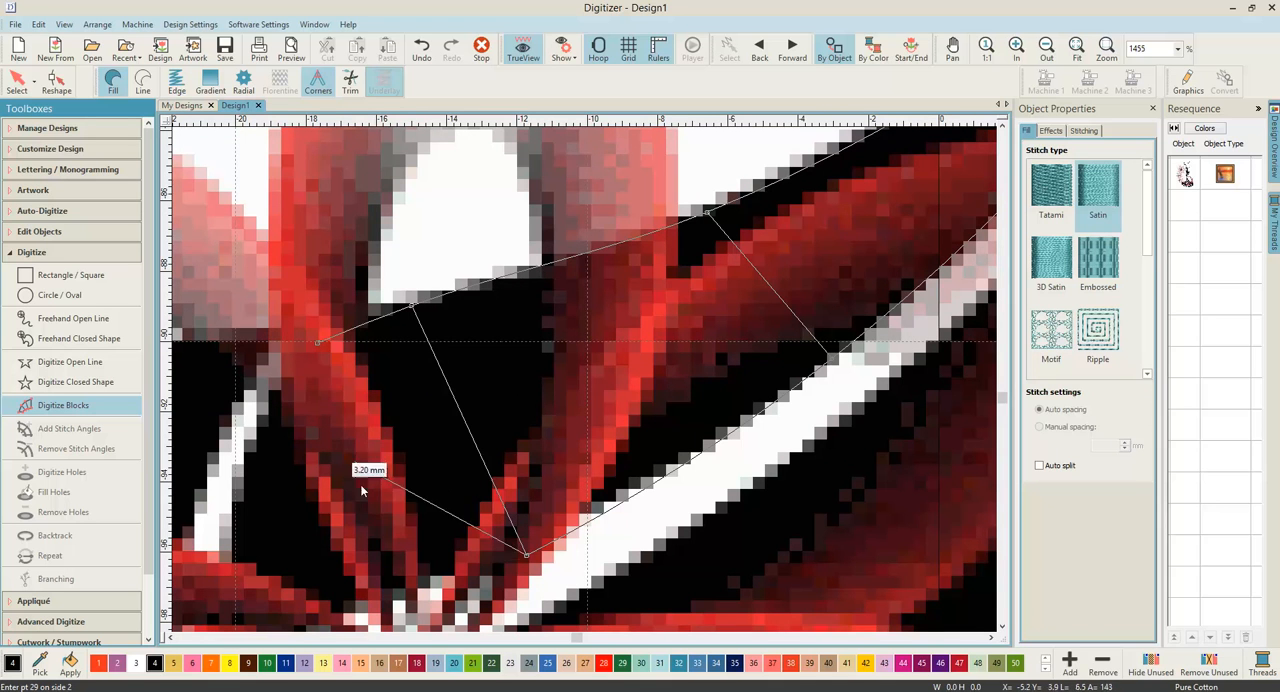
{"action": "left_click", "coordinate": [412, 579]}
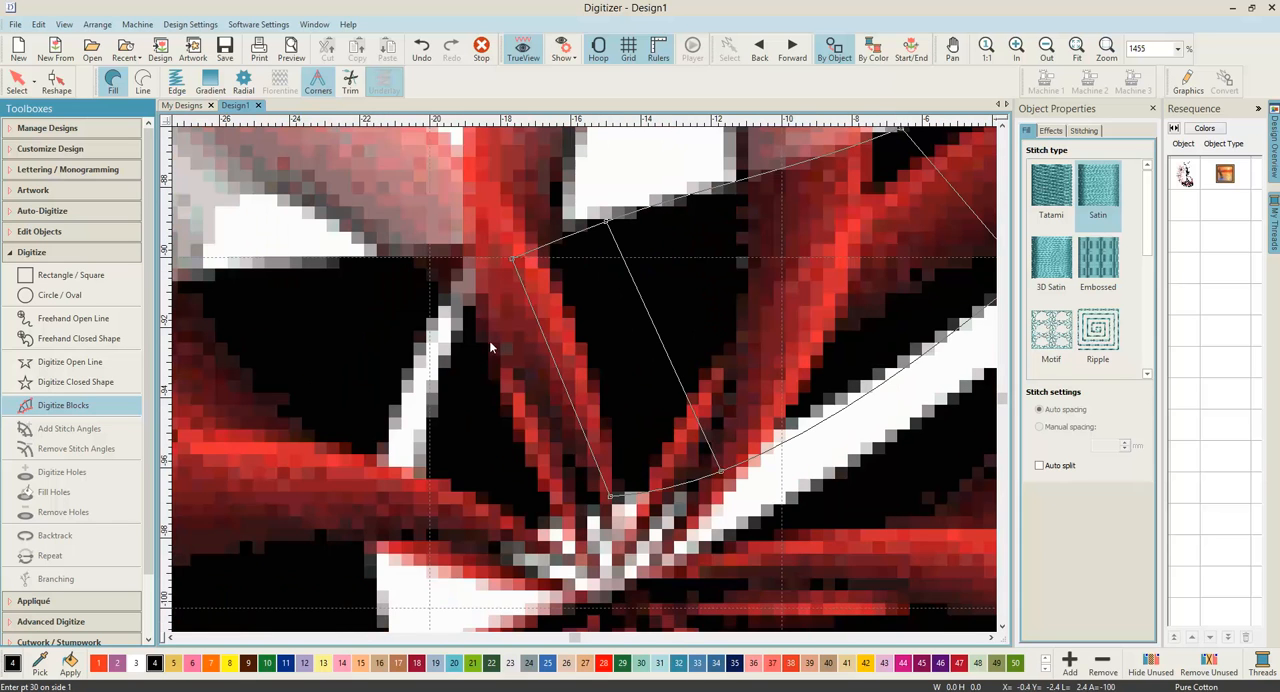
{"action": "left_click", "coordinate": [450, 367]}
{"action": "left_click", "coordinate": [520, 521]}
{"action": "left_click", "coordinate": [435, 481]}
{"action": "left_click", "coordinate": [470, 523]}
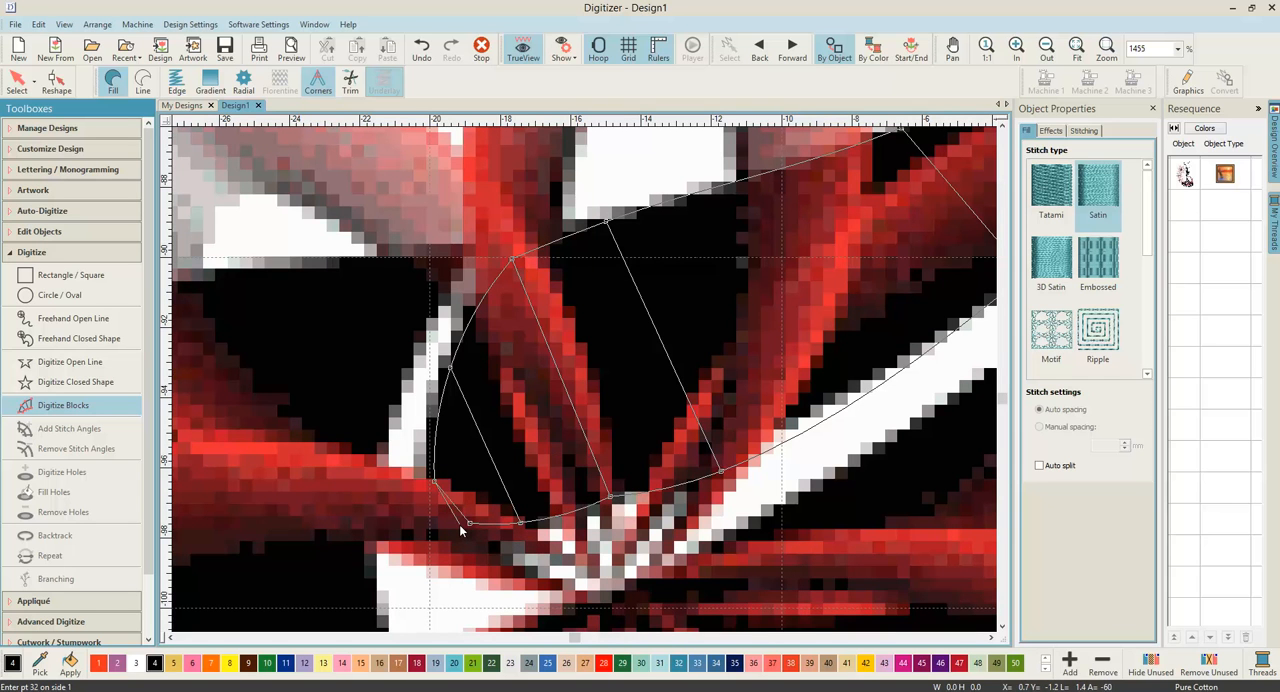
{"action": "key", "text": "Return"}
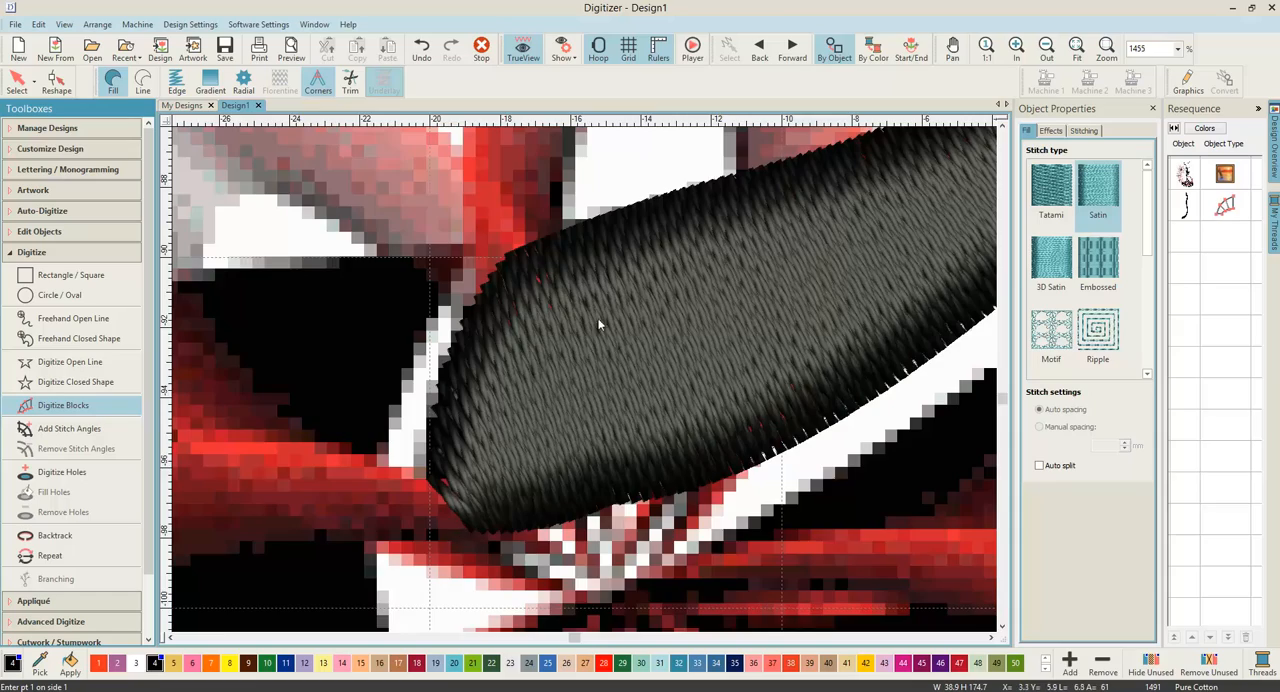
Step: Examine the completed satin stripe from bodice to hem over the artwork, then hide the artwork and inspect the stitching alone
{"action": "scroll", "coordinate": [598, 319], "scroll_direction": "down", "scroll_amount": 2}
{"action": "scroll", "coordinate": [590, 383], "scroll_direction": "down", "scroll_amount": 6}
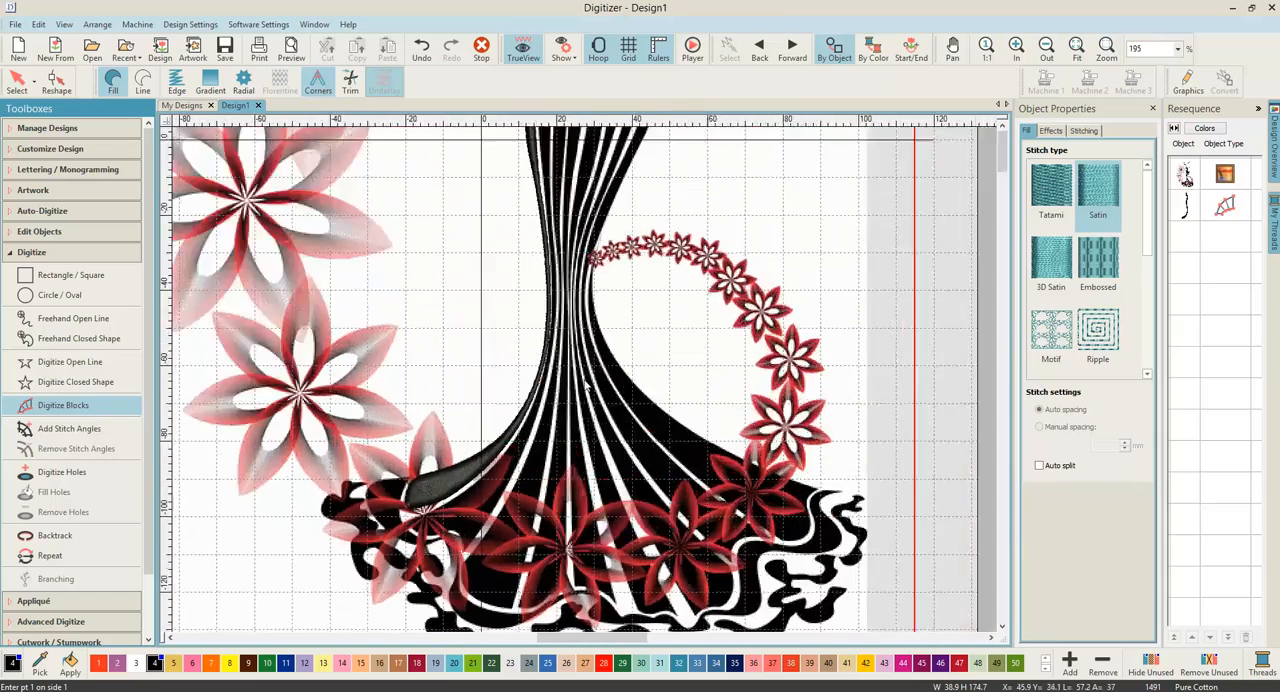
{"action": "scroll", "coordinate": [588, 385], "scroll_direction": "down", "scroll_amount": 1}
{"action": "scroll", "coordinate": [588, 385], "scroll_direction": "up", "scroll_amount": 3}
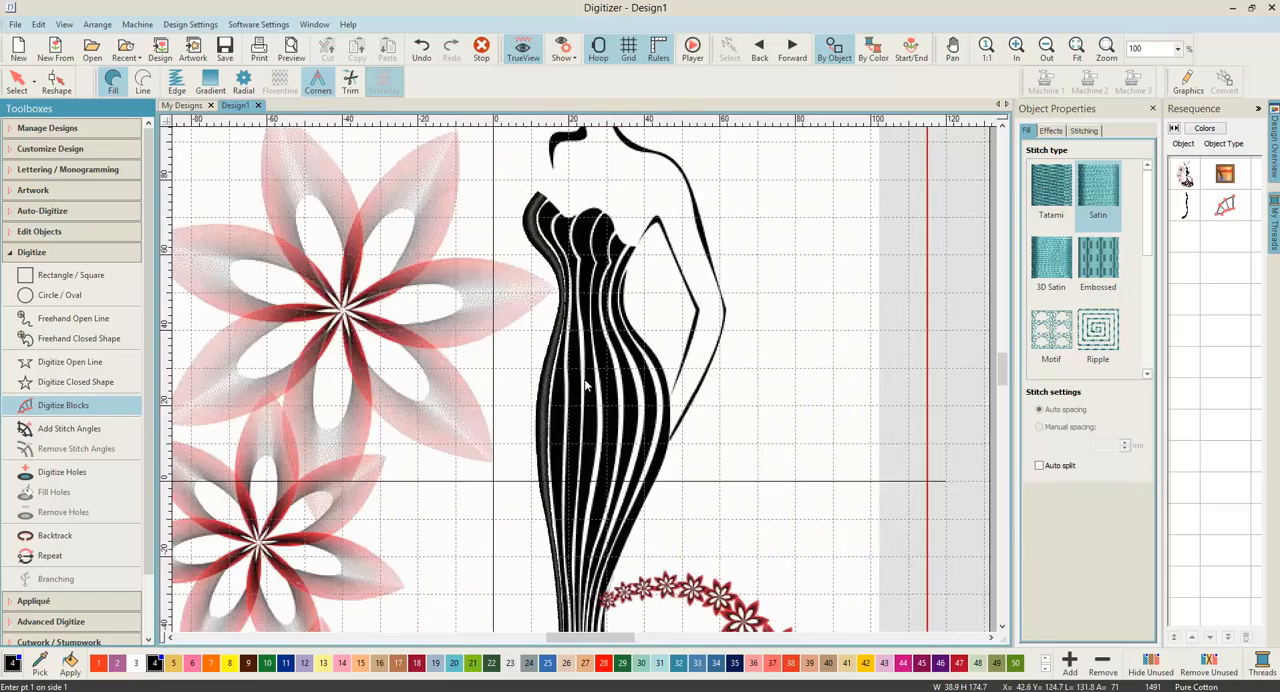
{"action": "scroll", "coordinate": [588, 385], "scroll_direction": "down", "scroll_amount": 2}
{"action": "scroll", "coordinate": [588, 385], "scroll_direction": "up", "scroll_amount": 1}
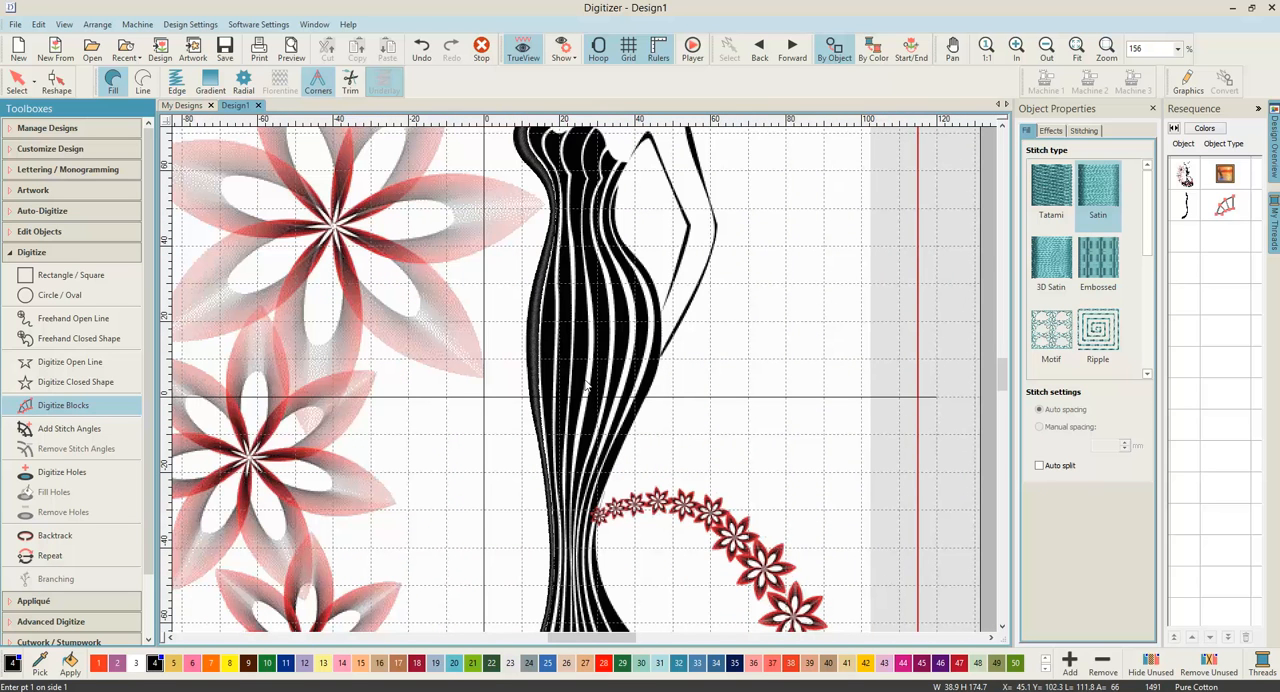
{"action": "key", "text": "d"}
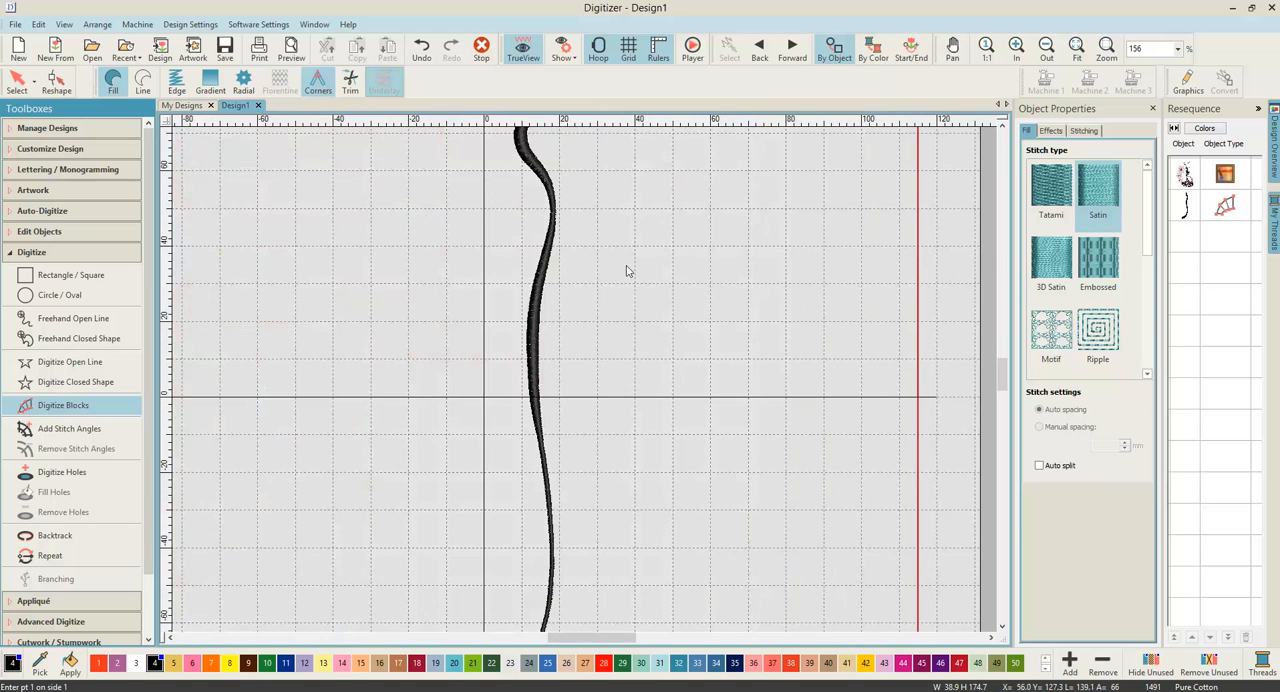
{"action": "scroll", "coordinate": [620, 270], "scroll_direction": "down", "scroll_amount": 1}
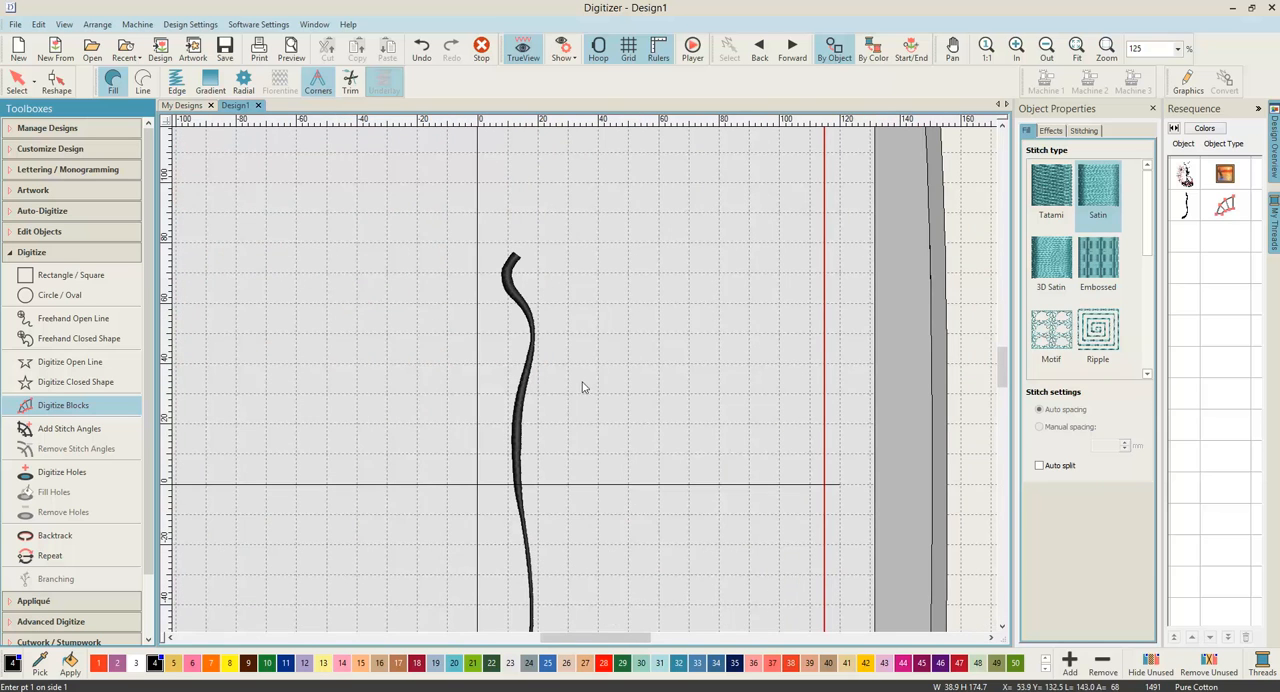
{"action": "left_click", "coordinate": [1001, 628]}
{"action": "scroll", "coordinate": [814, 578], "scroll_direction": "down", "scroll_amount": 1}
{"action": "scroll", "coordinate": [468, 333], "scroll_direction": "up", "scroll_amount": 1}
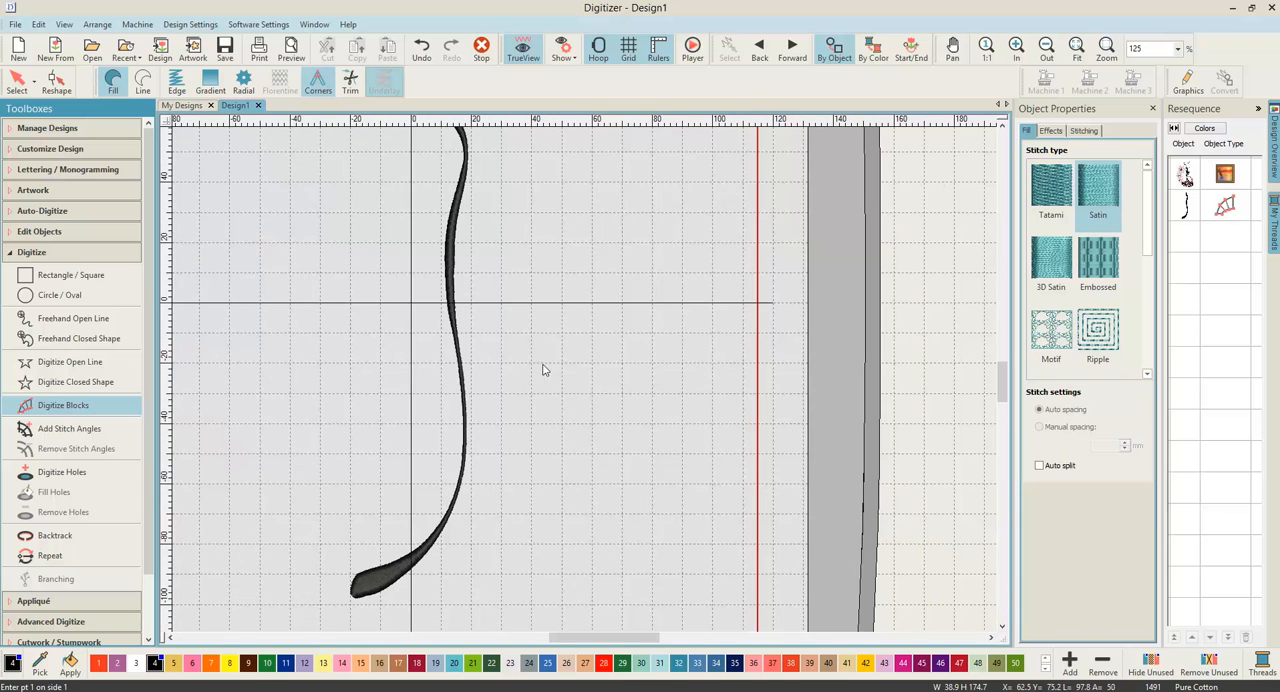
{"action": "scroll", "coordinate": [550, 330], "scroll_direction": "down", "scroll_amount": 1}
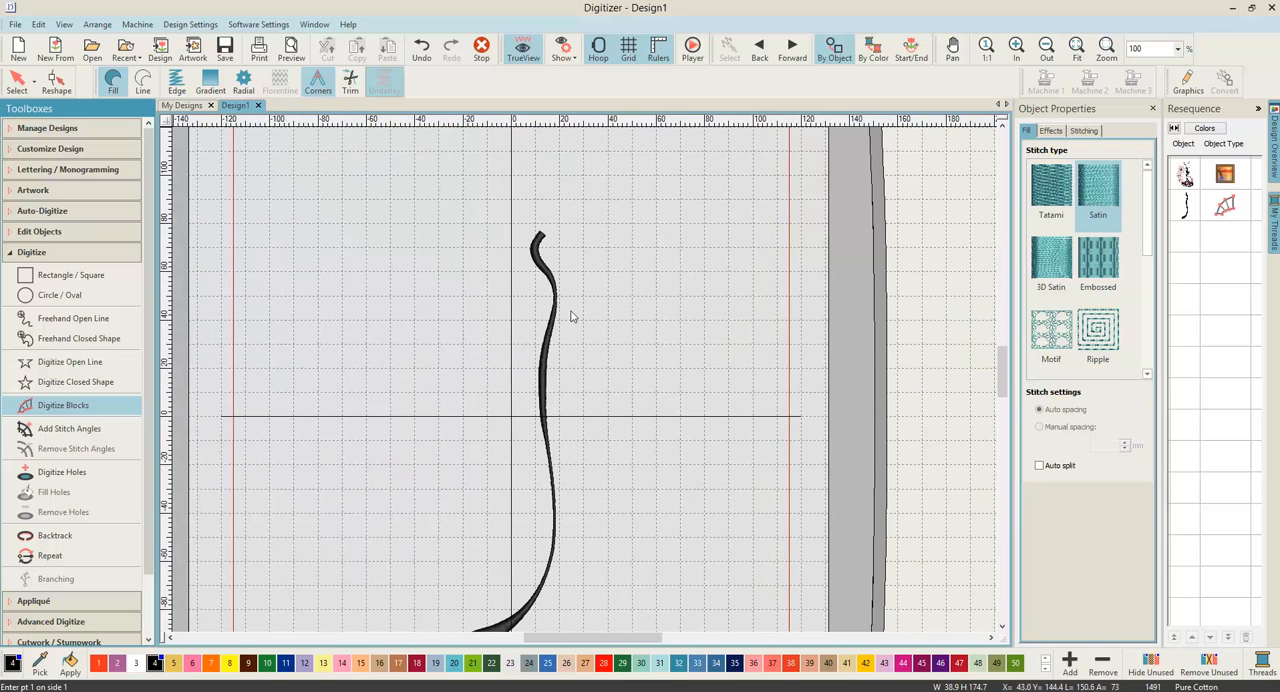
{"action": "scroll", "coordinate": [586, 385], "scroll_direction": "down", "scroll_amount": 1}
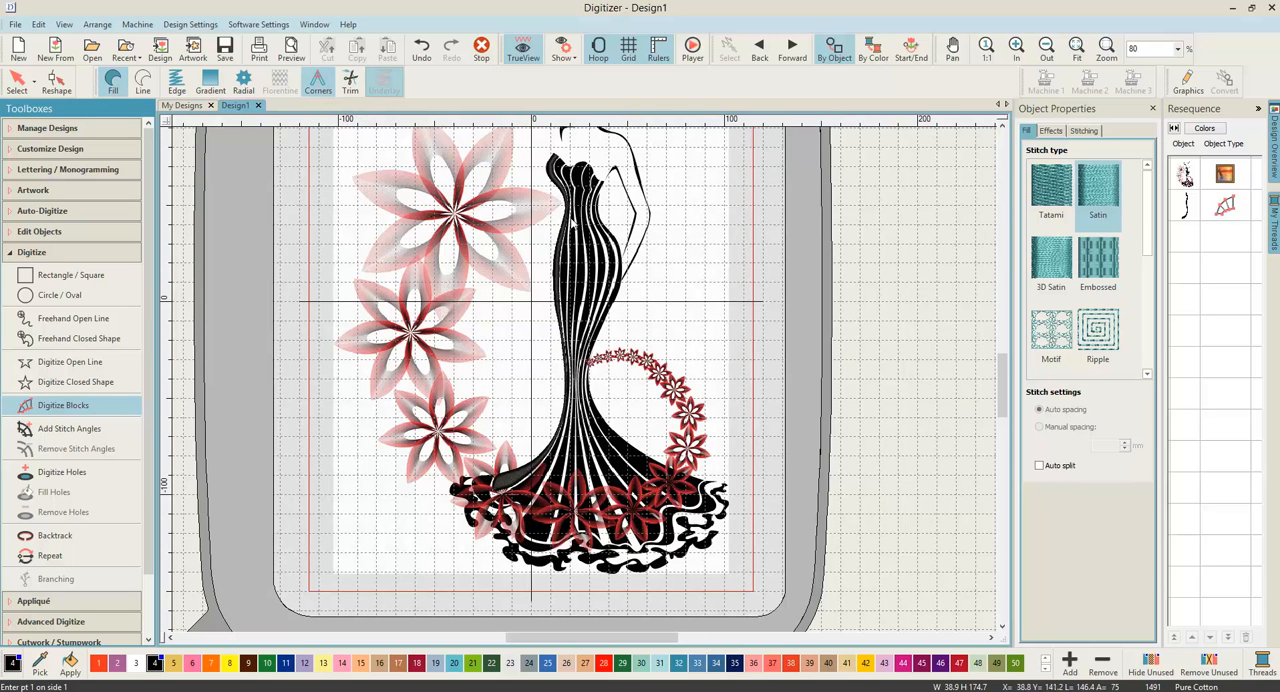
{"action": "scroll", "coordinate": [573, 223], "scroll_direction": "up", "scroll_amount": 5}
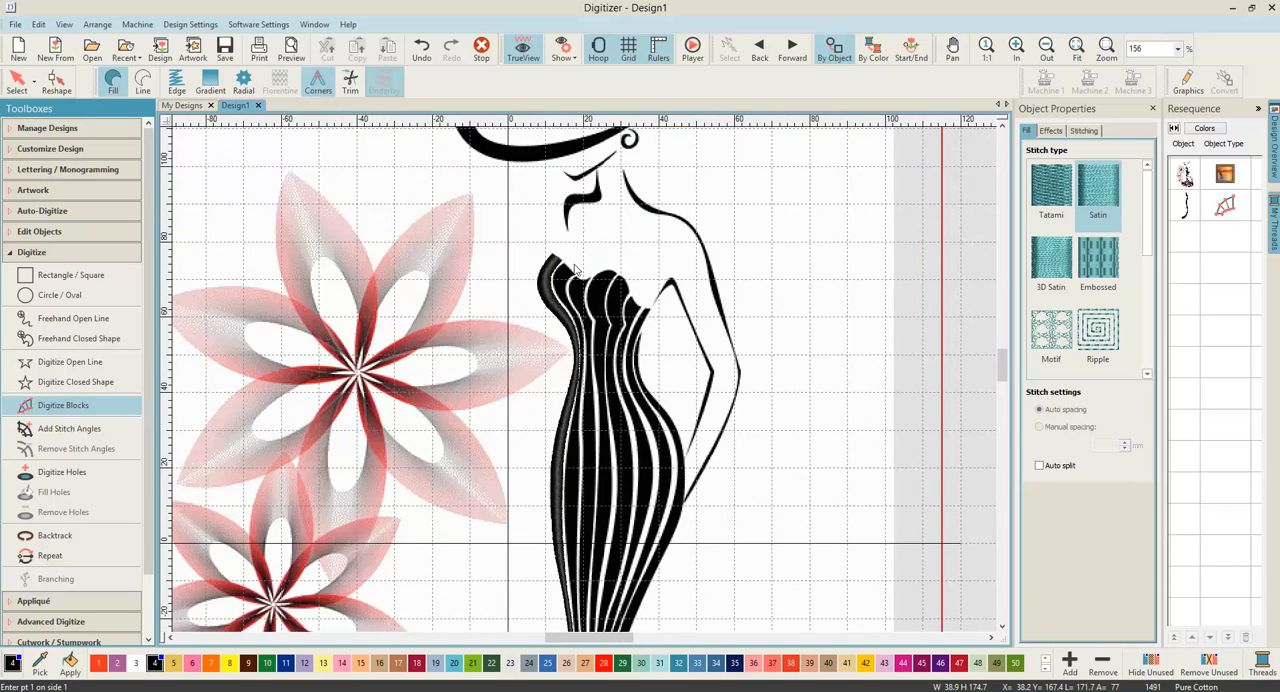
{"action": "scroll", "coordinate": [586, 395], "scroll_direction": "up", "scroll_amount": 1}
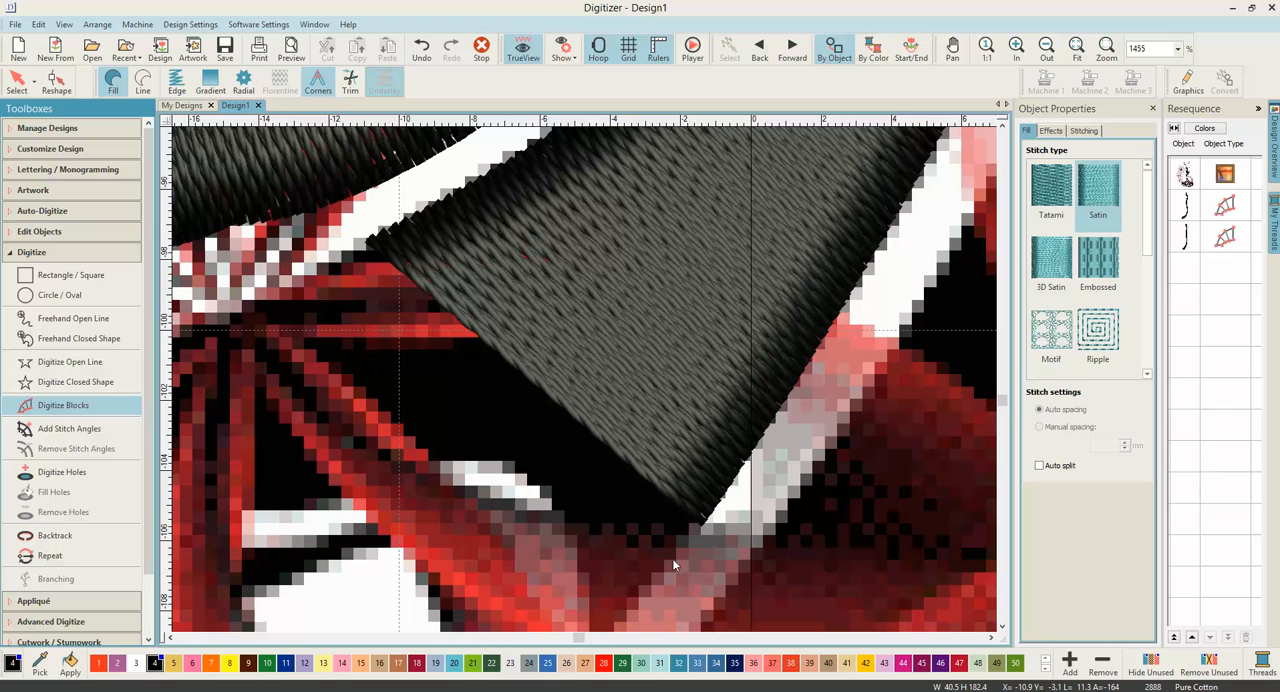
{"action": "left_click", "coordinate": [354, 376]}
{"action": "key", "text": "Escape"}
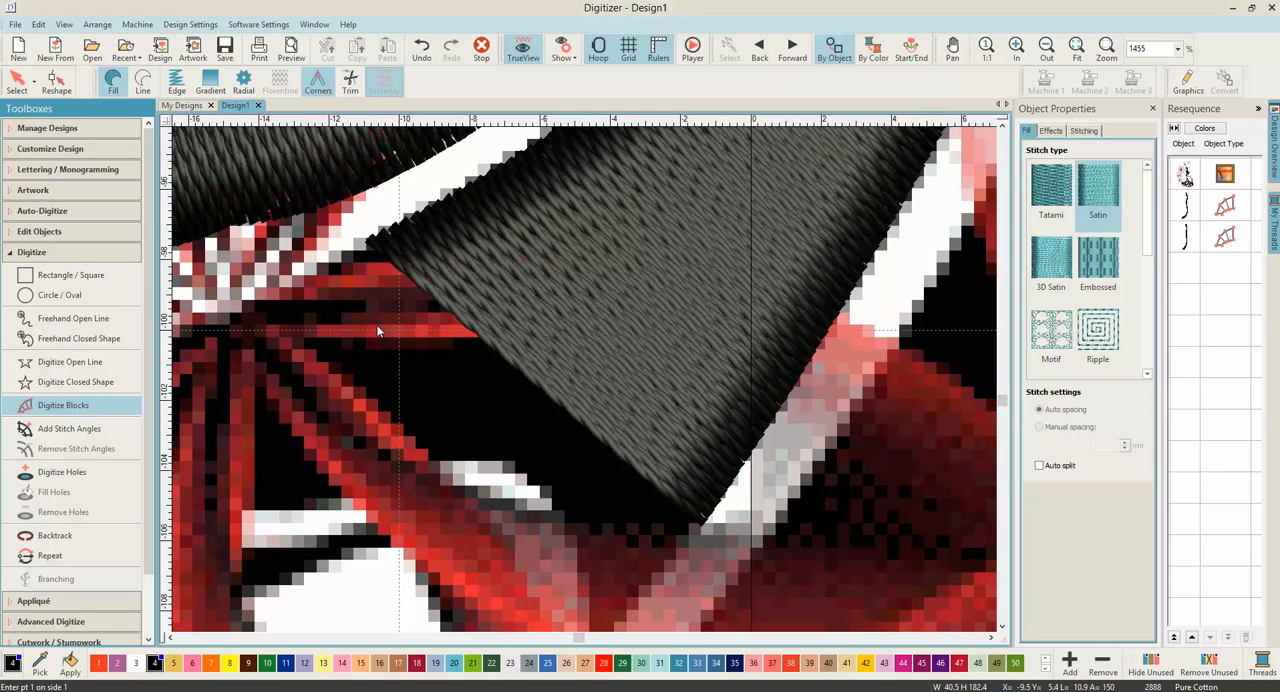
Step: Start a closed shape at the hem end of the second satin stripe, running its first edge straight between the stripe's two end corners
{"action": "scroll", "coordinate": [541, 345], "scroll_direction": "down", "scroll_amount": 2}
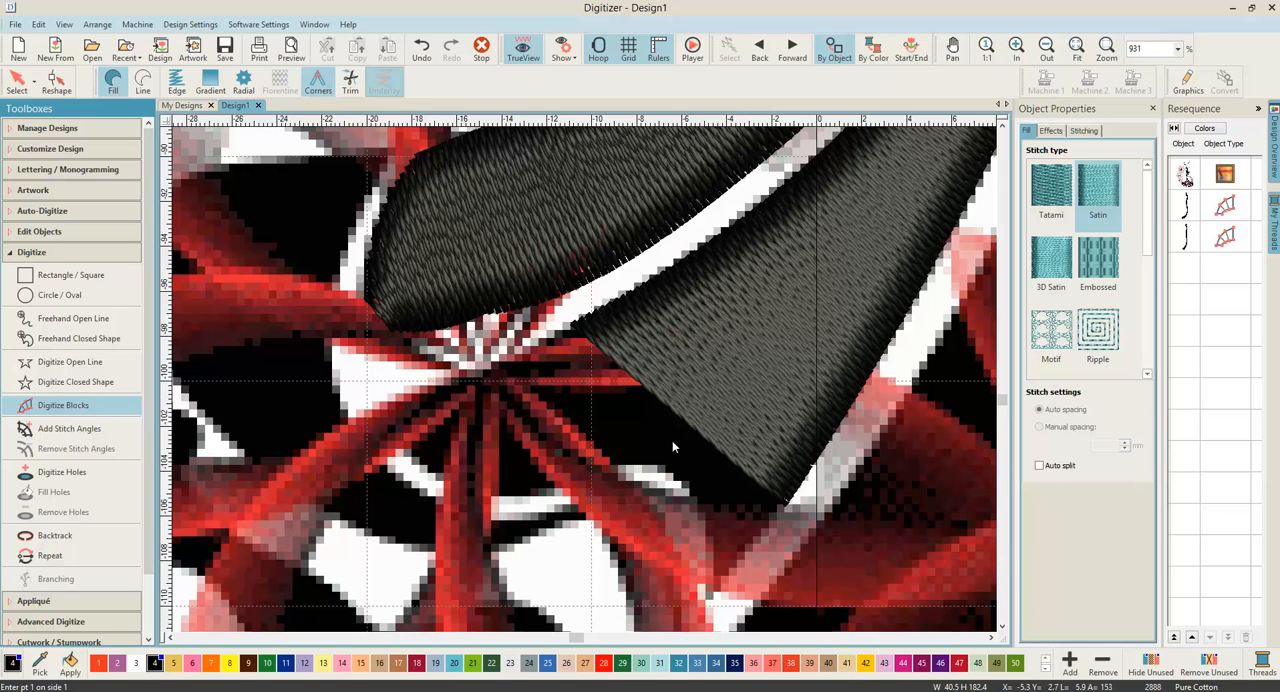
{"action": "left_click", "coordinate": [84, 386]}
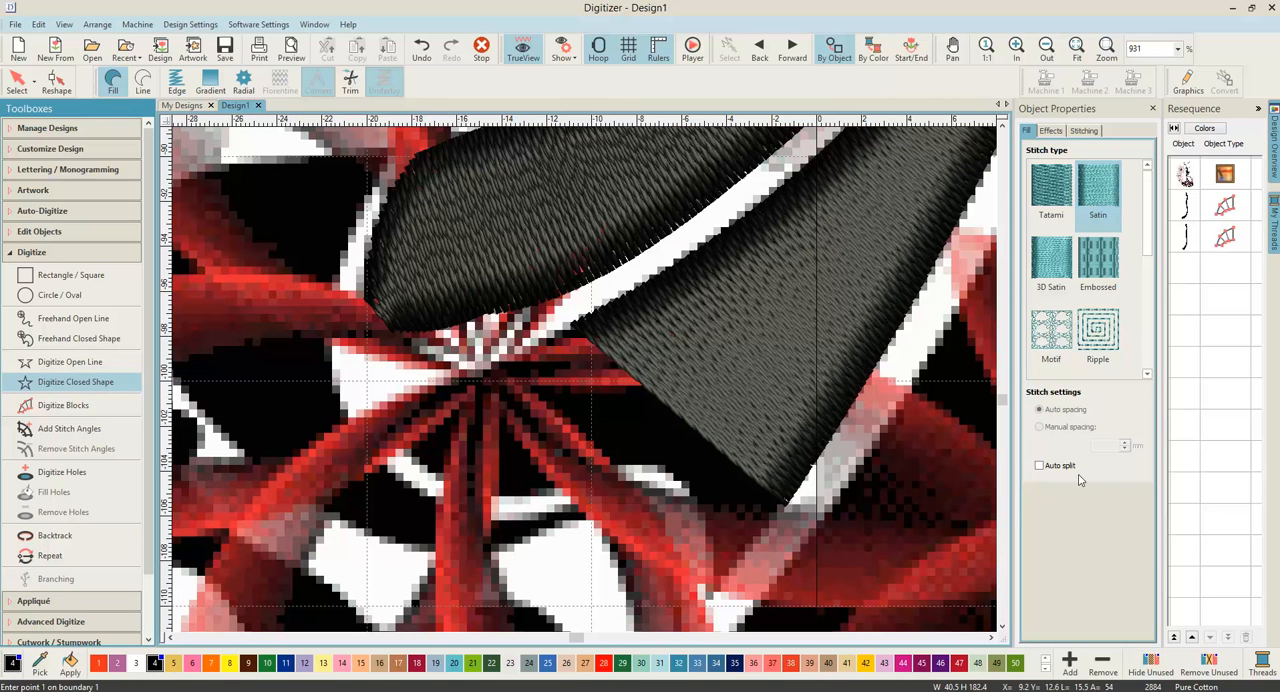
{"action": "scroll", "coordinate": [762, 493], "scroll_direction": "up", "scroll_amount": 1}
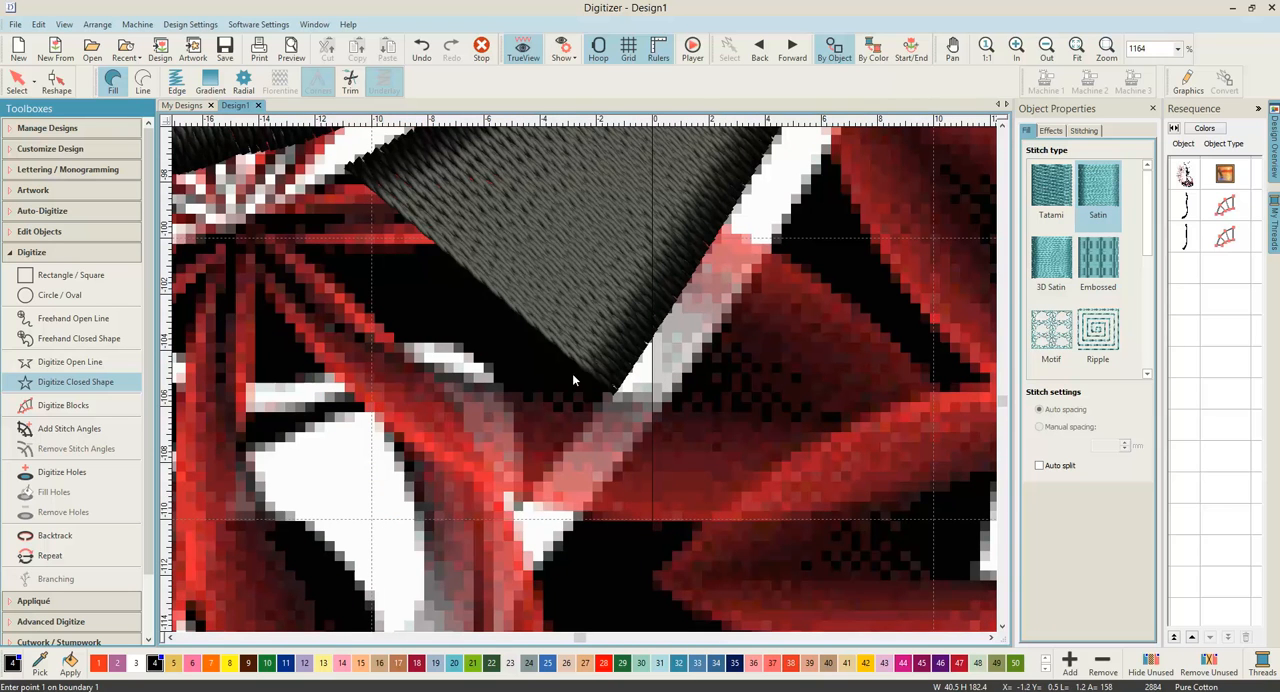
{"action": "left_click", "coordinate": [348, 176]}
{"action": "left_click", "coordinate": [612, 394]}
Step: Outline the black area below the stripe with curved points around the flower petals and complete the satin shape, about 17 by 12 mm
{"action": "right_click", "coordinate": [519, 511]}
{"action": "right_click", "coordinate": [492, 368]}
{"action": "right_click", "coordinate": [431, 339]}
{"action": "right_click", "coordinate": [335, 365]}
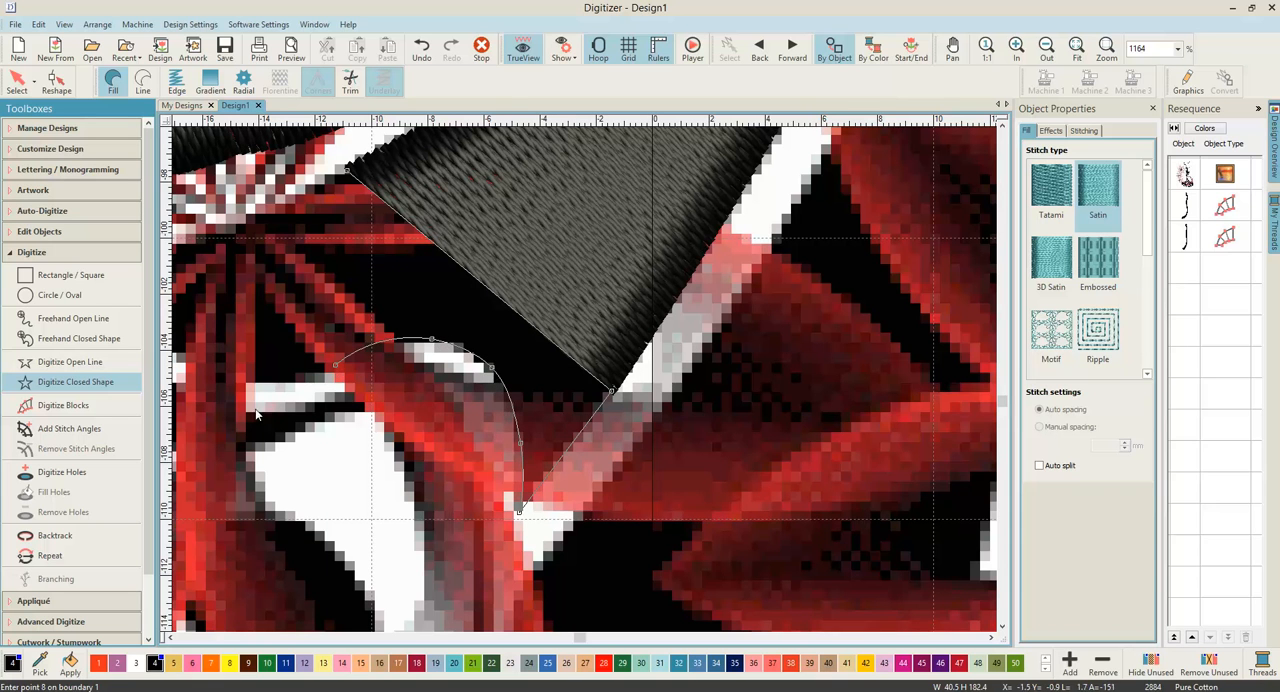
{"action": "right_click", "coordinate": [273, 381]}
{"action": "right_click", "coordinate": [374, 354]}
{"action": "right_click", "coordinate": [311, 281]}
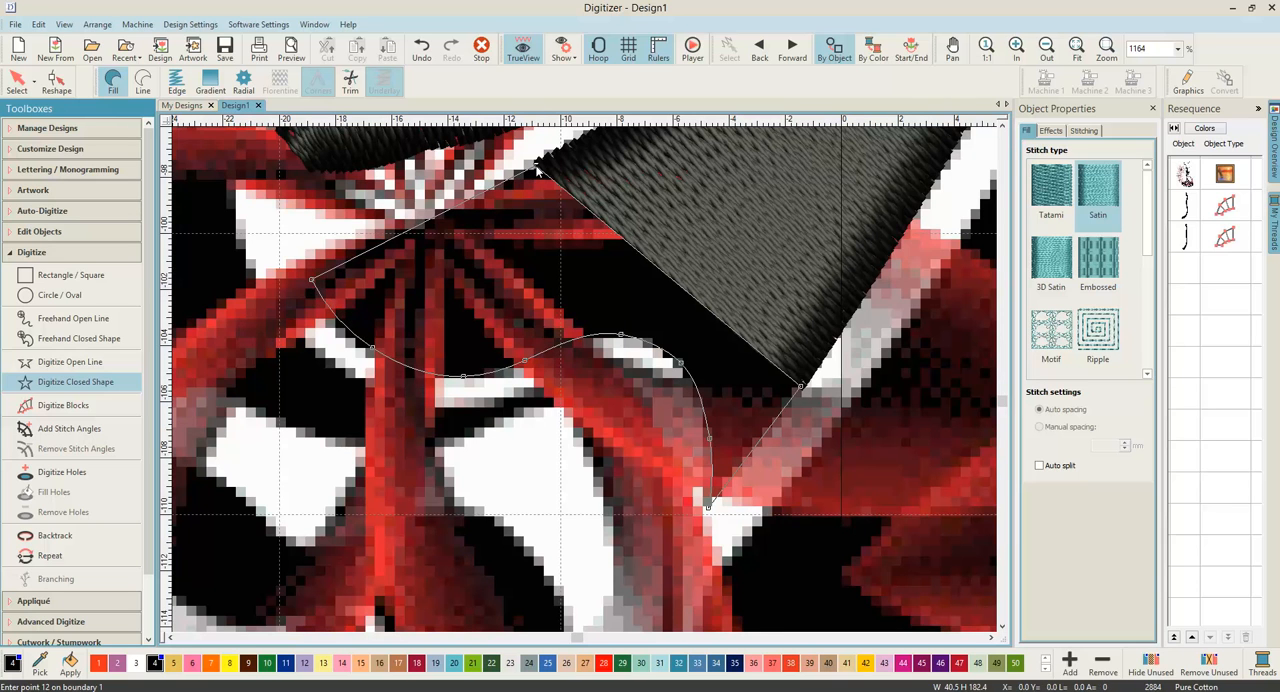
{"action": "key", "text": "Return"}
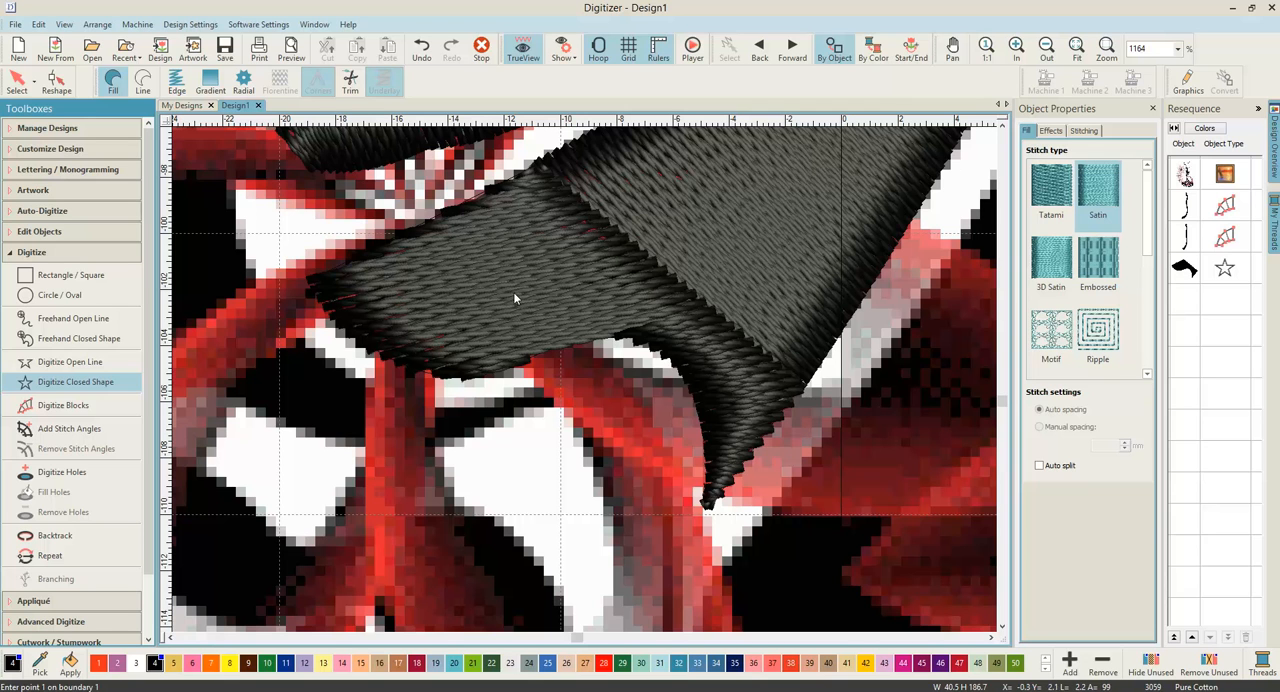
Step: Select the new hem shape, open its stitching properties, and widen the properties pane to reveal the full value fields
{"action": "left_click", "coordinate": [17, 82]}
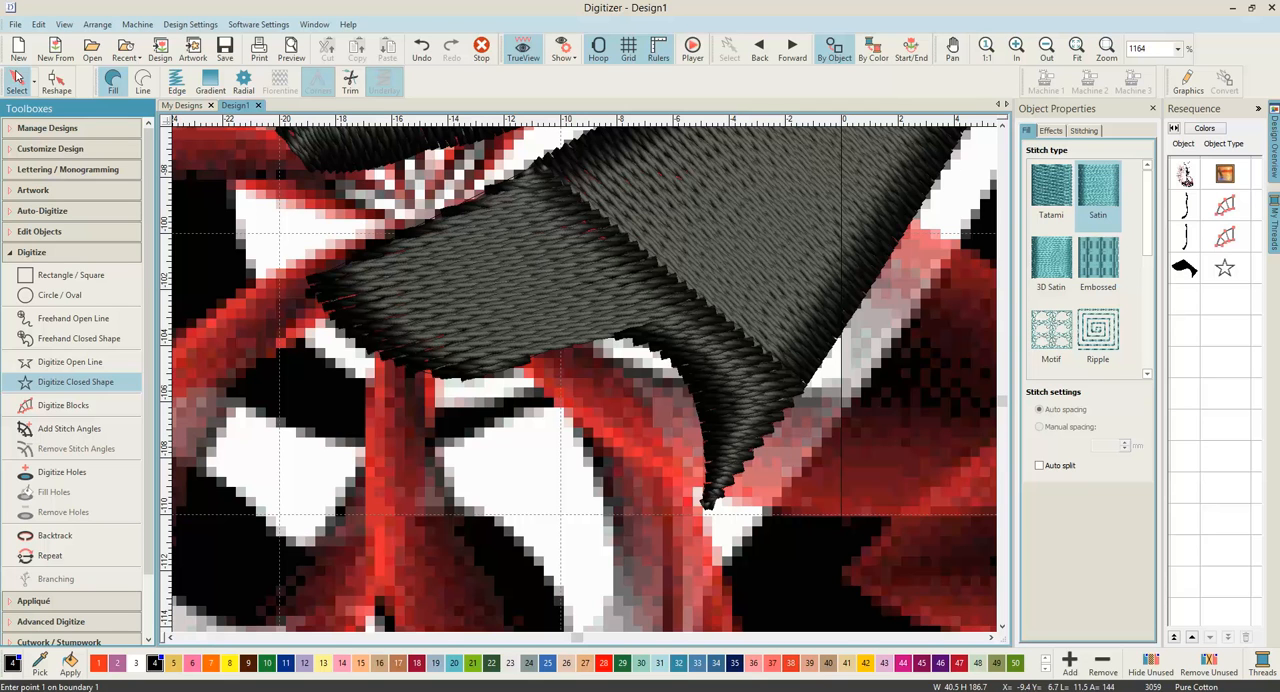
{"action": "left_click", "coordinate": [405, 219]}
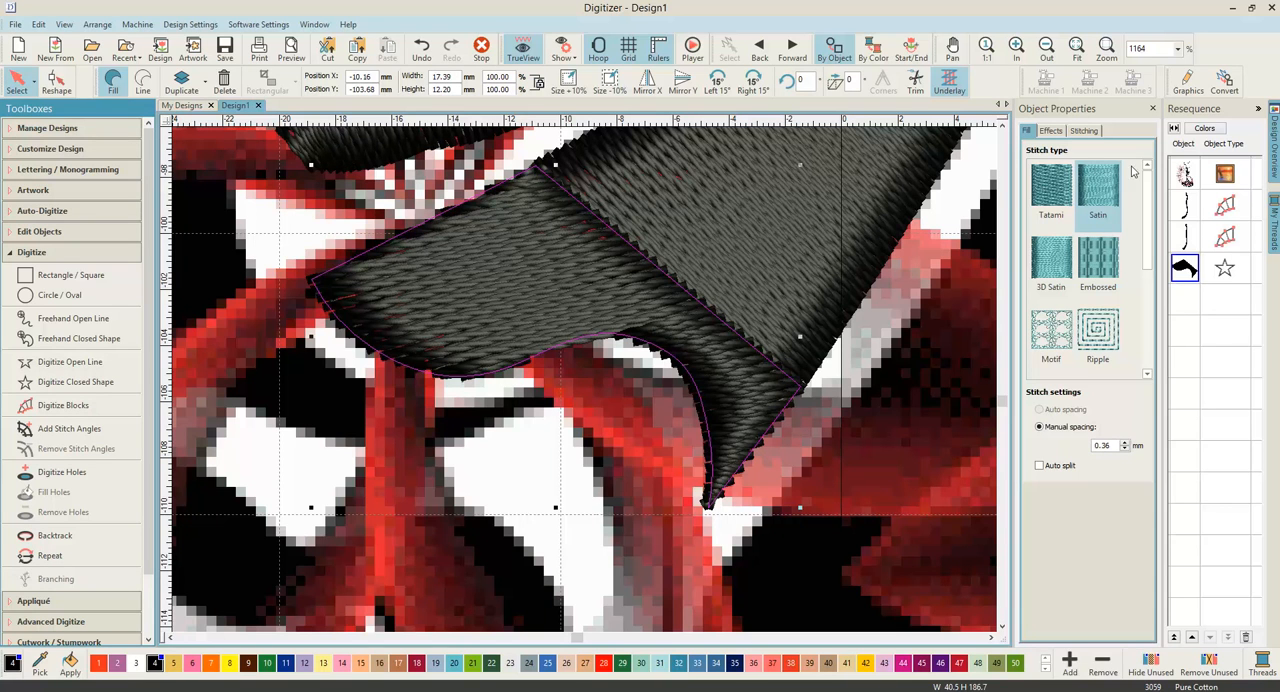
{"action": "left_click", "coordinate": [1080, 134]}
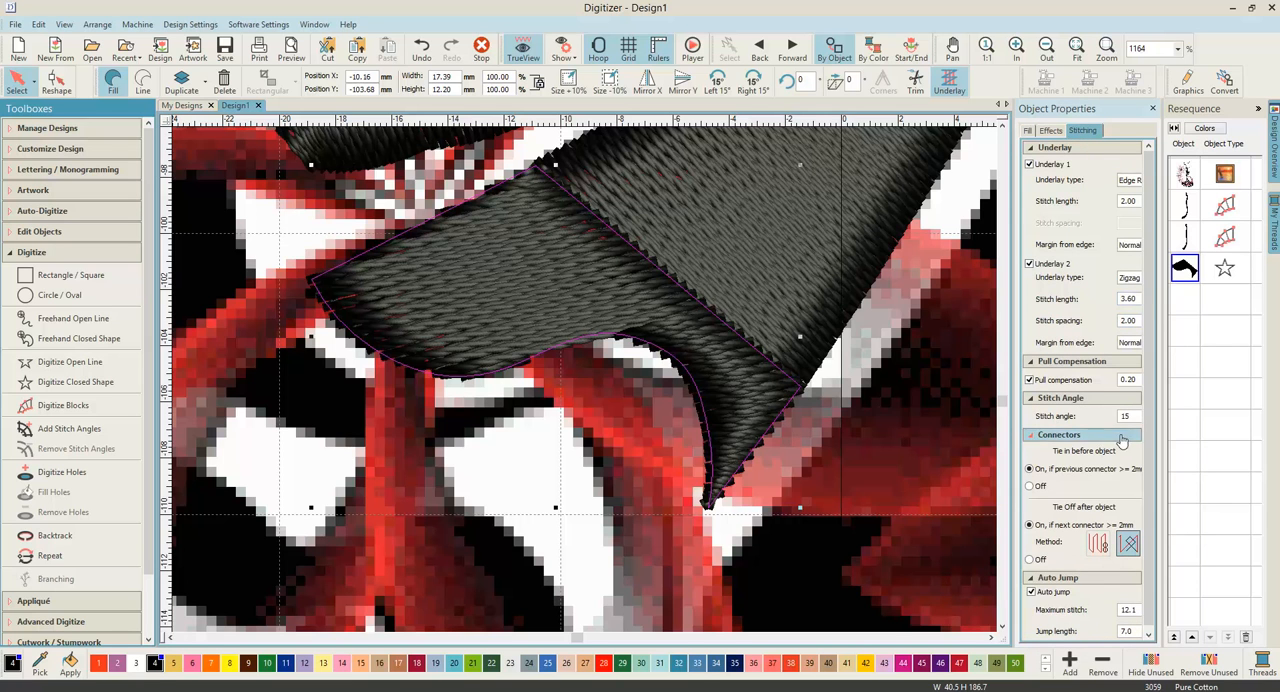
{"action": "left_click_drag", "start_coordinate": [1014, 388], "coordinate": [975, 390]}
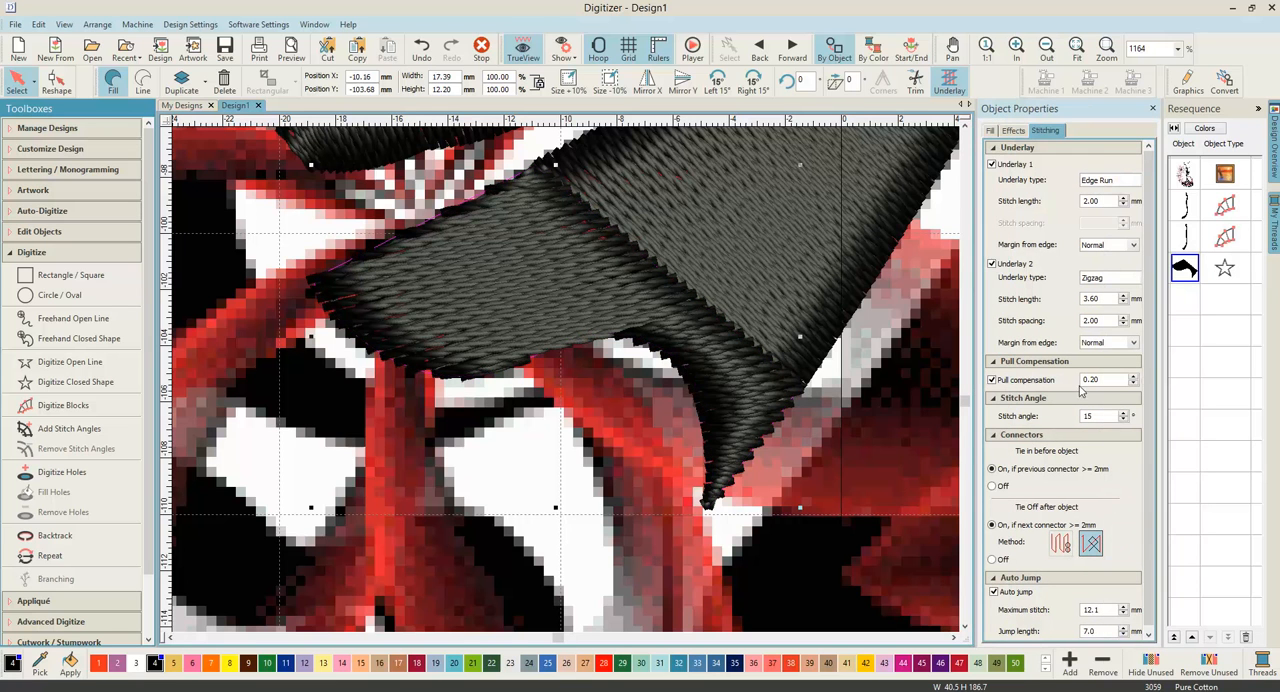
Step: Try a stitch angle of 8° on the hem shape
{"action": "left_click", "coordinate": [1124, 419]}
{"action": "left_click", "coordinate": [1124, 420]}
{"action": "left_click", "coordinate": [1124, 420]}
{"action": "left_click", "coordinate": [1124, 420]}
{"action": "left_click", "coordinate": [1124, 420]}
{"action": "left_click", "coordinate": [1124, 420]}
{"action": "left_click", "coordinate": [1124, 420]}
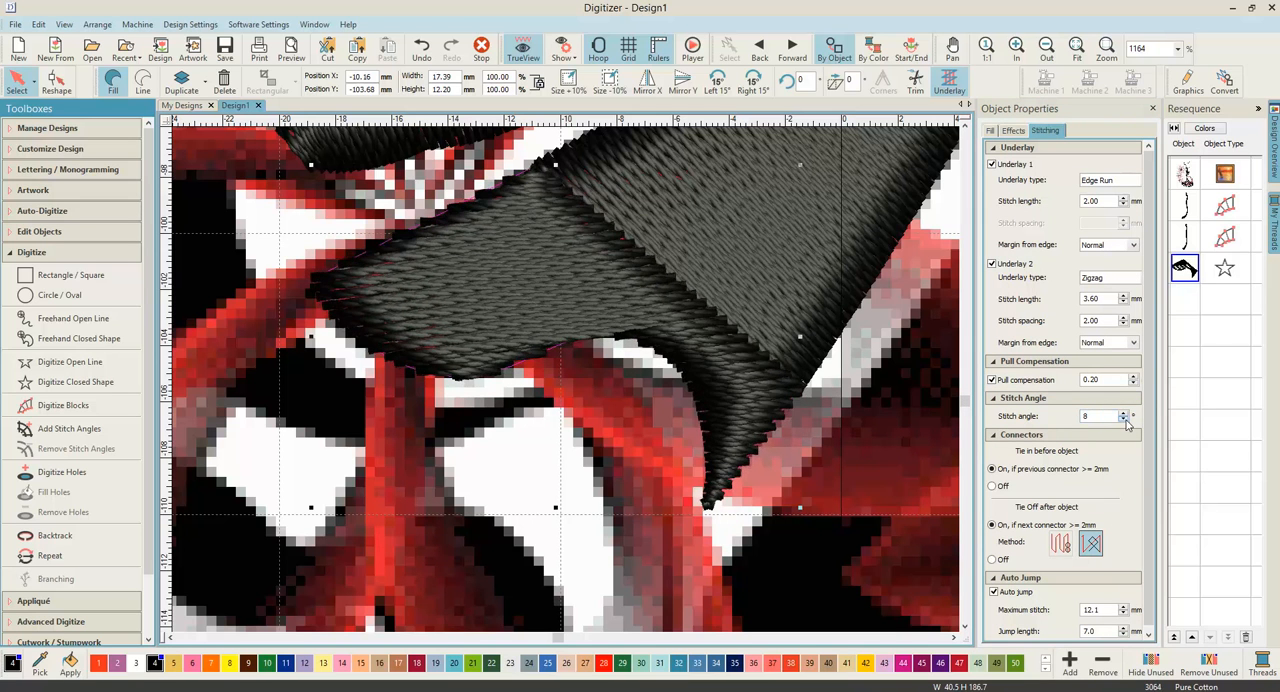
Step: Set the hem shape's stitch angle to 139° to follow the stitching of the adjoining stripe
{"action": "left_click_drag", "start_coordinate": [1104, 419], "coordinate": [1054, 420]}
{"action": "left_click", "coordinate": [1122, 414]}
{"action": "left_click", "coordinate": [1122, 414]}
{"action": "left_click", "coordinate": [1122, 414]}
{"action": "left_click", "coordinate": [1122, 414]}
{"action": "left_click", "coordinate": [1122, 414]}
{"action": "left_click", "coordinate": [1122, 414]}
{"action": "left_click", "coordinate": [1122, 414]}
{"action": "left_click", "coordinate": [1122, 414]}
{"action": "left_click", "coordinate": [1122, 414]}
{"action": "left_click", "coordinate": [1122, 414]}
{"action": "left_click", "coordinate": [1122, 414]}
{"action": "left_click", "coordinate": [1122, 414]}
{"action": "left_click", "coordinate": [1121, 414]}
{"action": "left_click", "coordinate": [1121, 414]}
{"action": "left_click", "coordinate": [1121, 414]}
{"action": "left_click", "coordinate": [1121, 414]}
{"action": "left_click", "coordinate": [1121, 414]}
{"action": "left_click", "coordinate": [1121, 414]}
{"action": "left_click", "coordinate": [1121, 414]}
{"action": "left_click", "coordinate": [1121, 414]}
{"action": "left_click", "coordinate": [1121, 414]}
{"action": "left_click", "coordinate": [1121, 414]}
{"action": "left_click", "coordinate": [1121, 414]}
{"action": "left_click", "coordinate": [1121, 414]}
{"action": "left_click", "coordinate": [1121, 414]}
{"action": "left_click", "coordinate": [1121, 414]}
{"action": "left_click", "coordinate": [1121, 414]}
{"action": "left_click", "coordinate": [1121, 414]}
{"action": "left_click", "coordinate": [1121, 414]}
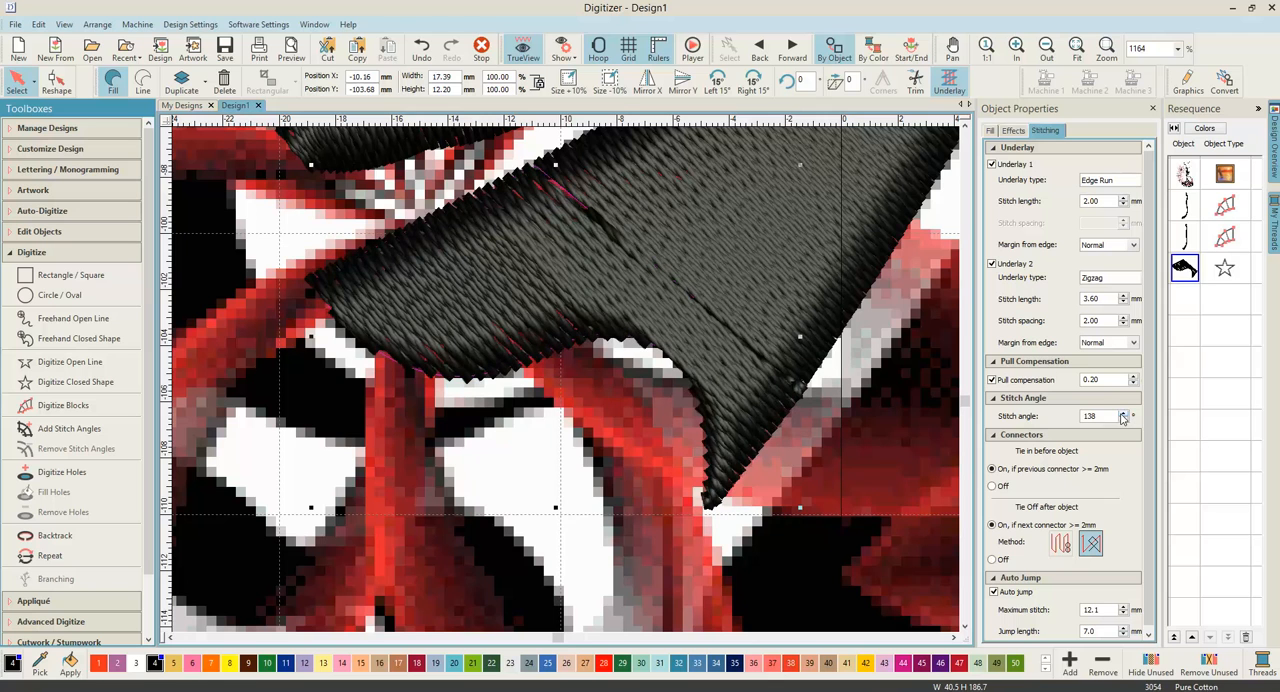
{"action": "left_click", "coordinate": [1121, 414]}
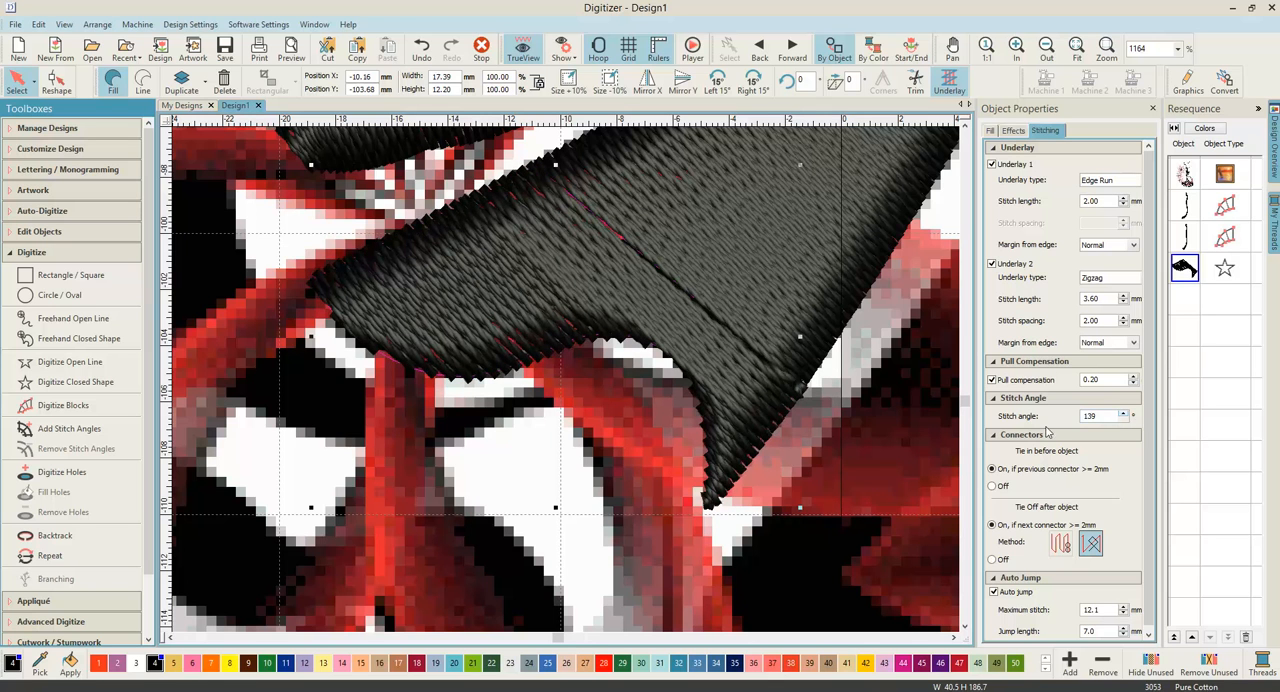
Step: Show the second stripe's reshape control points and examine the seam where its lower end meets the hem shape
{"action": "left_click", "coordinate": [844, 405]}
{"action": "left_click", "coordinate": [658, 311]}
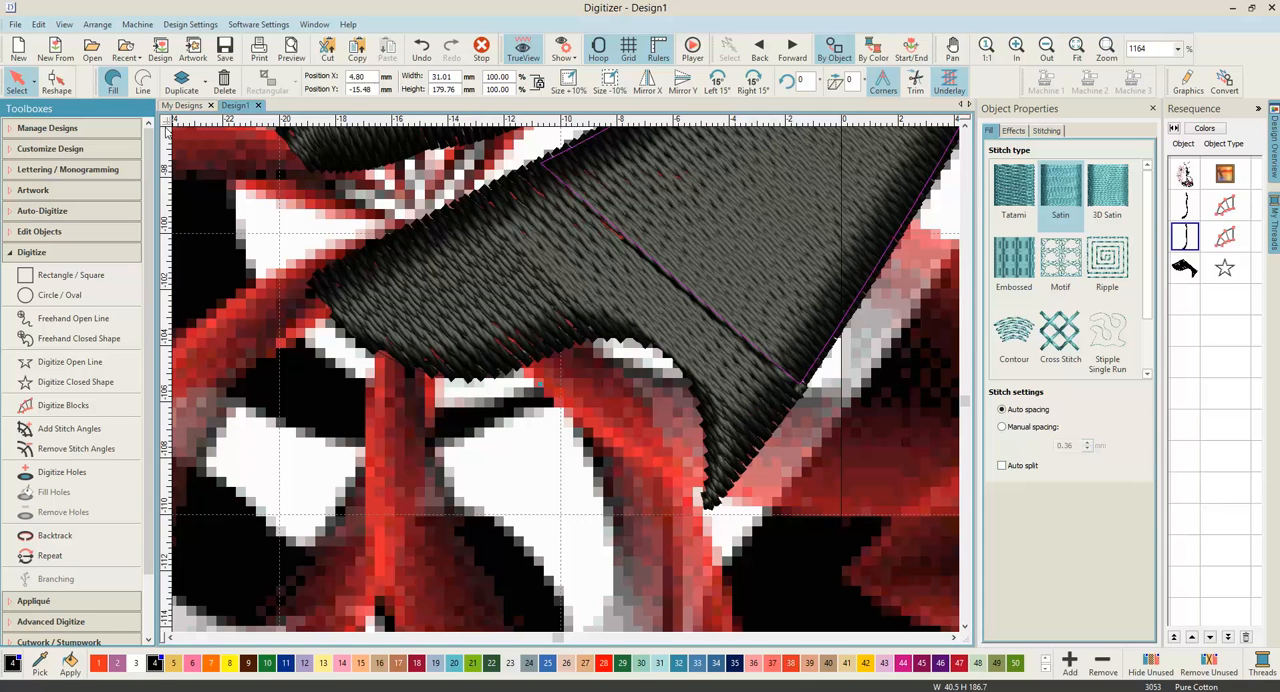
{"action": "left_click", "coordinate": [56, 80]}
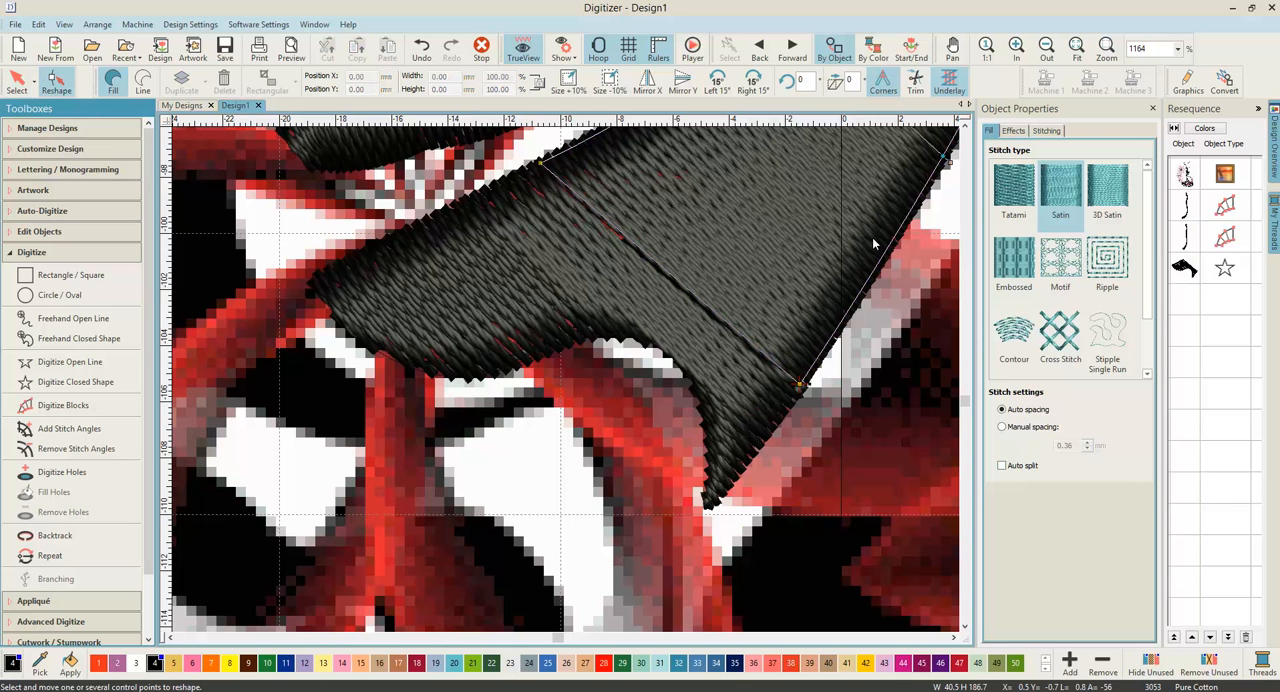
{"action": "scroll", "coordinate": [797, 385], "scroll_direction": "down", "scroll_amount": 1}
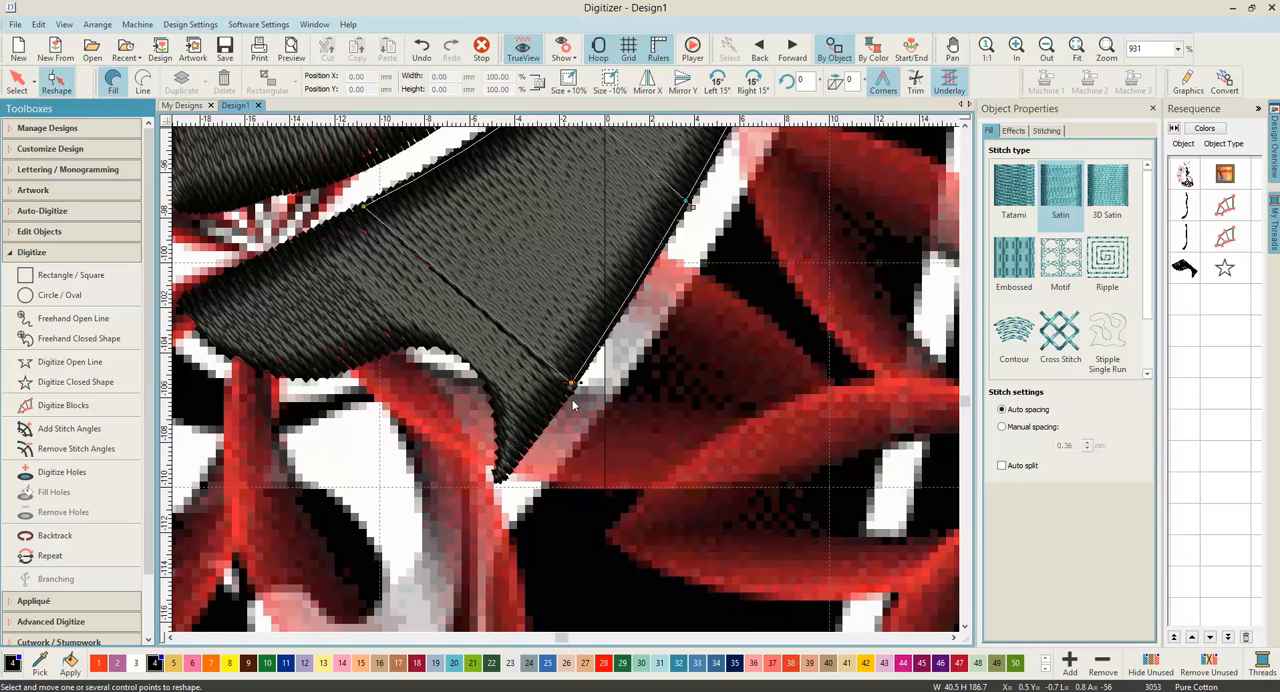
{"action": "scroll", "coordinate": [571, 376], "scroll_direction": "up", "scroll_amount": 2}
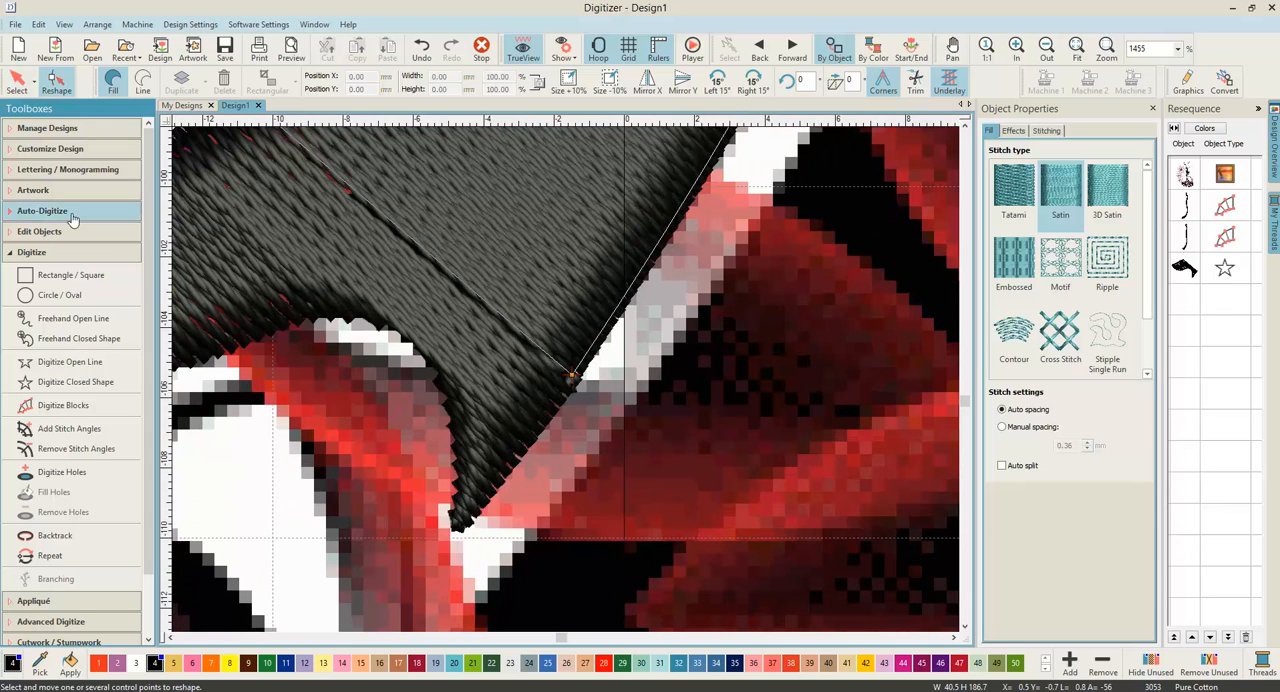
Step: Show the hem shape's reshape control points, examine its corner at the stripe's end, and return to the selection mode
{"action": "left_click", "coordinate": [17, 80]}
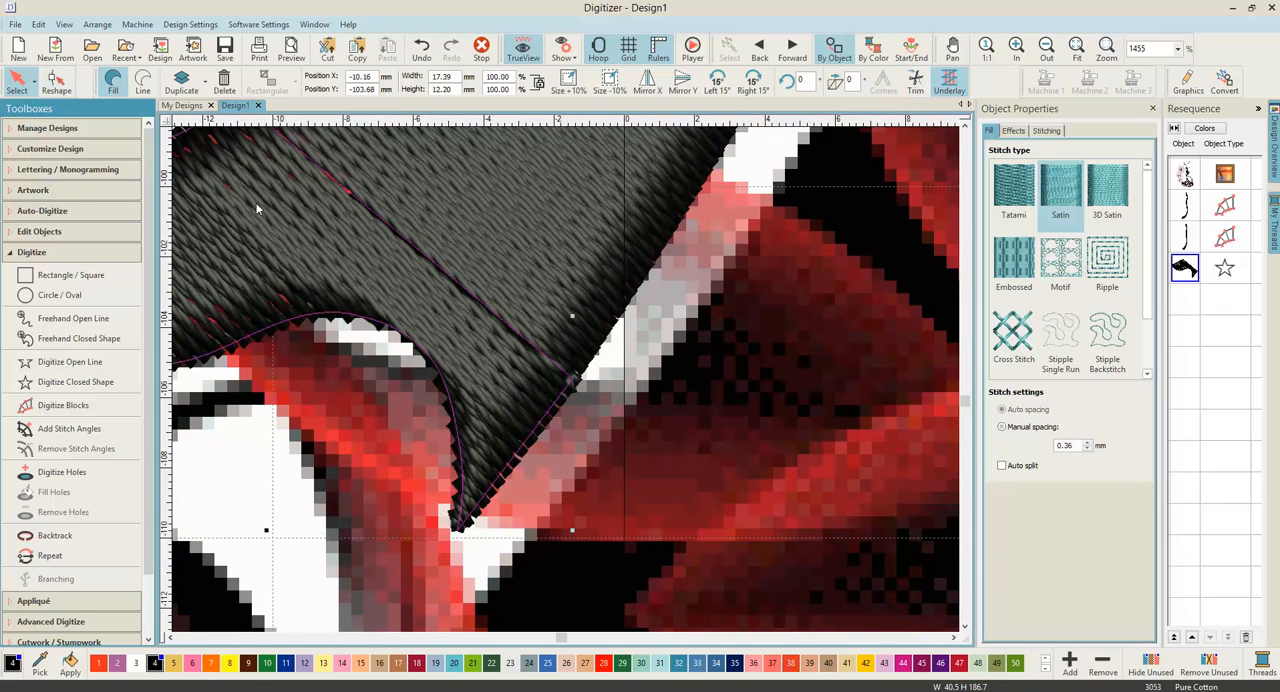
{"action": "left_click", "coordinate": [57, 83]}
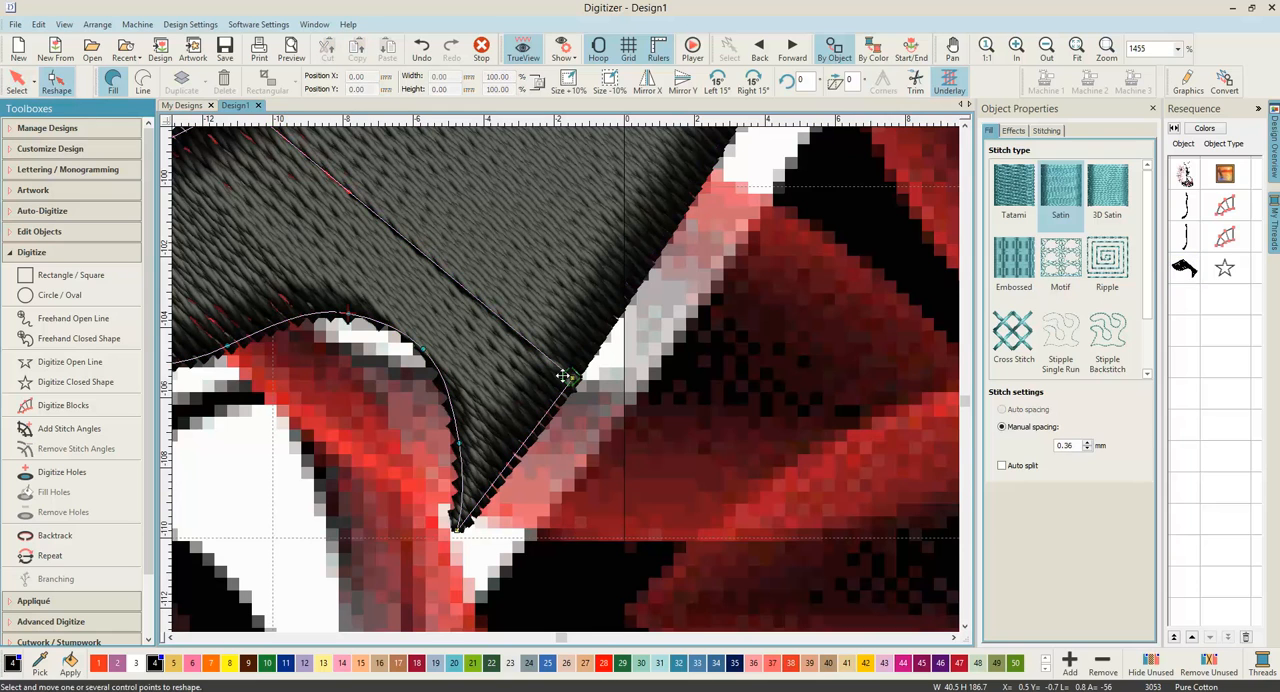
{"action": "scroll", "coordinate": [566, 379], "scroll_direction": "up", "scroll_amount": 4}
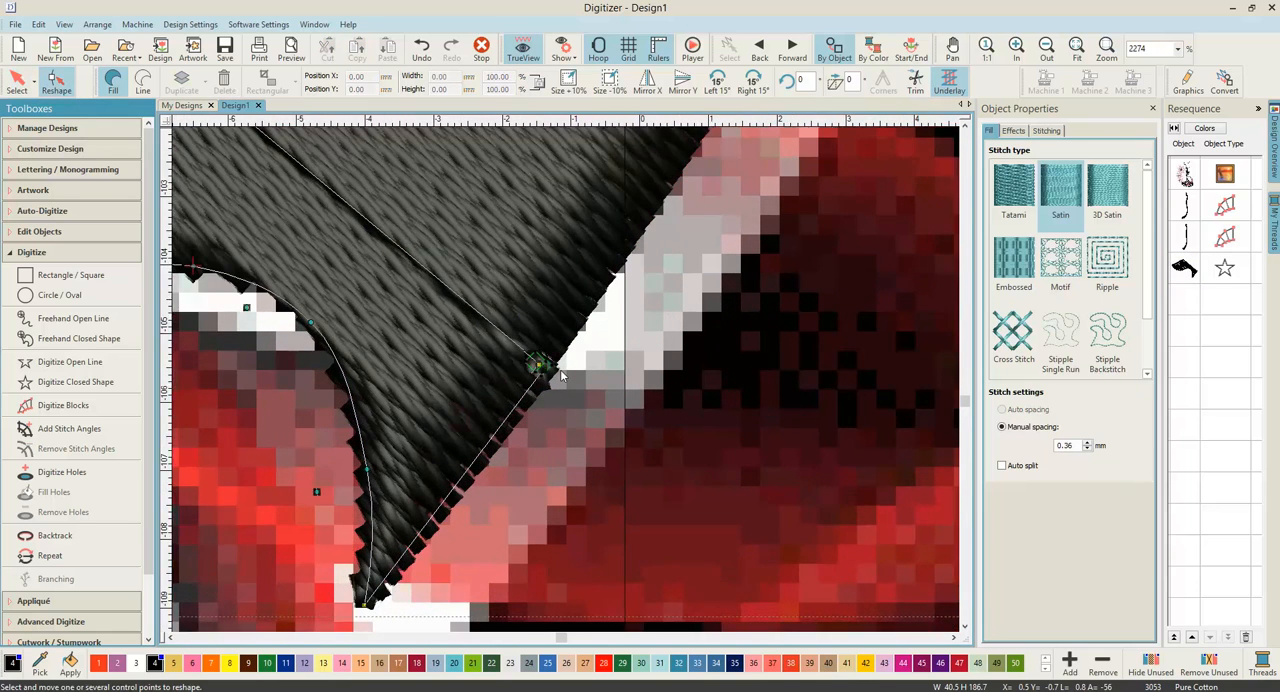
{"action": "scroll", "coordinate": [549, 373], "scroll_direction": "down", "scroll_amount": 7}
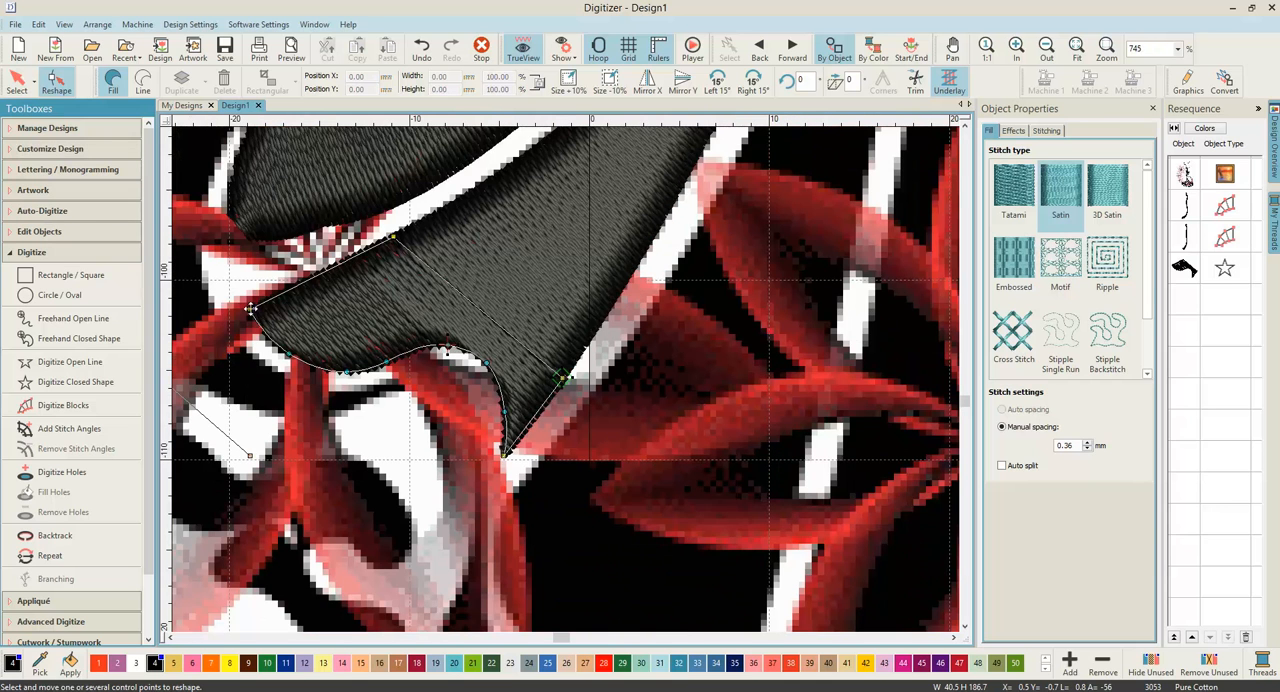
{"action": "left_click", "coordinate": [17, 82]}
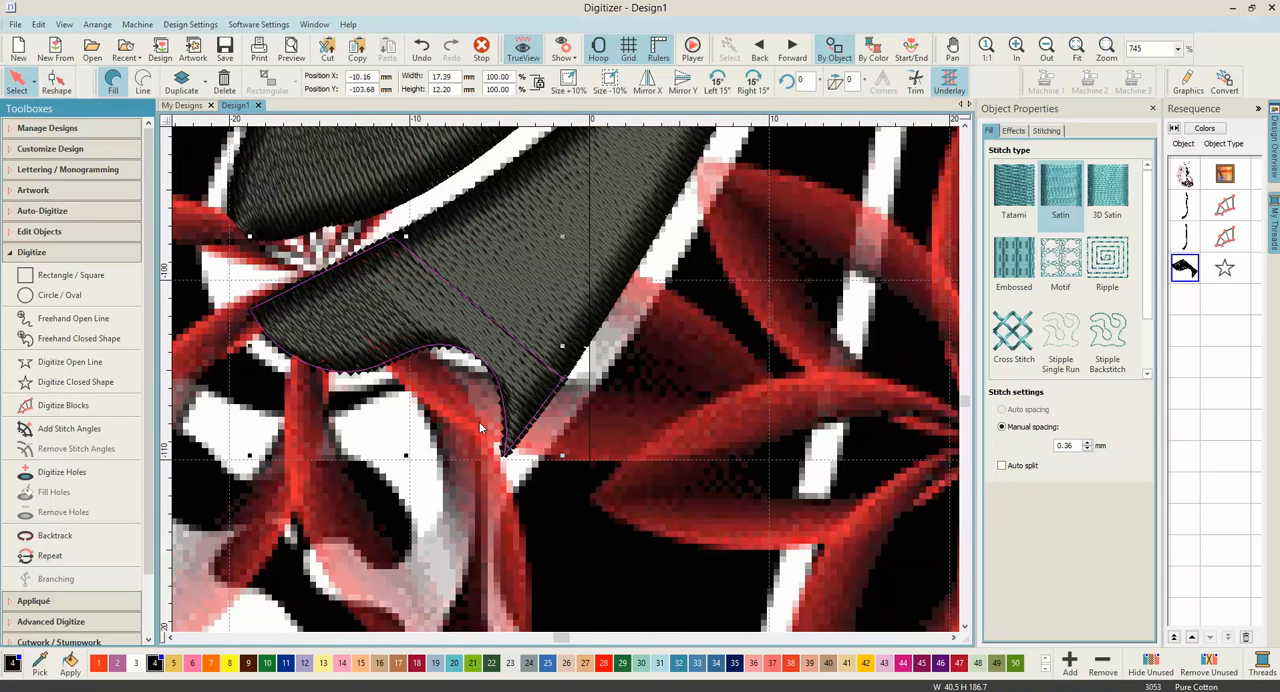
{"action": "key", "text": "Escape"}
Step: Start a closed shape at the top of the third bodice stripe, tracing its lower edge, side and the curved dip of the neckline
{"action": "scroll", "coordinate": [566, 380], "scroll_direction": "down", "scroll_amount": 5}
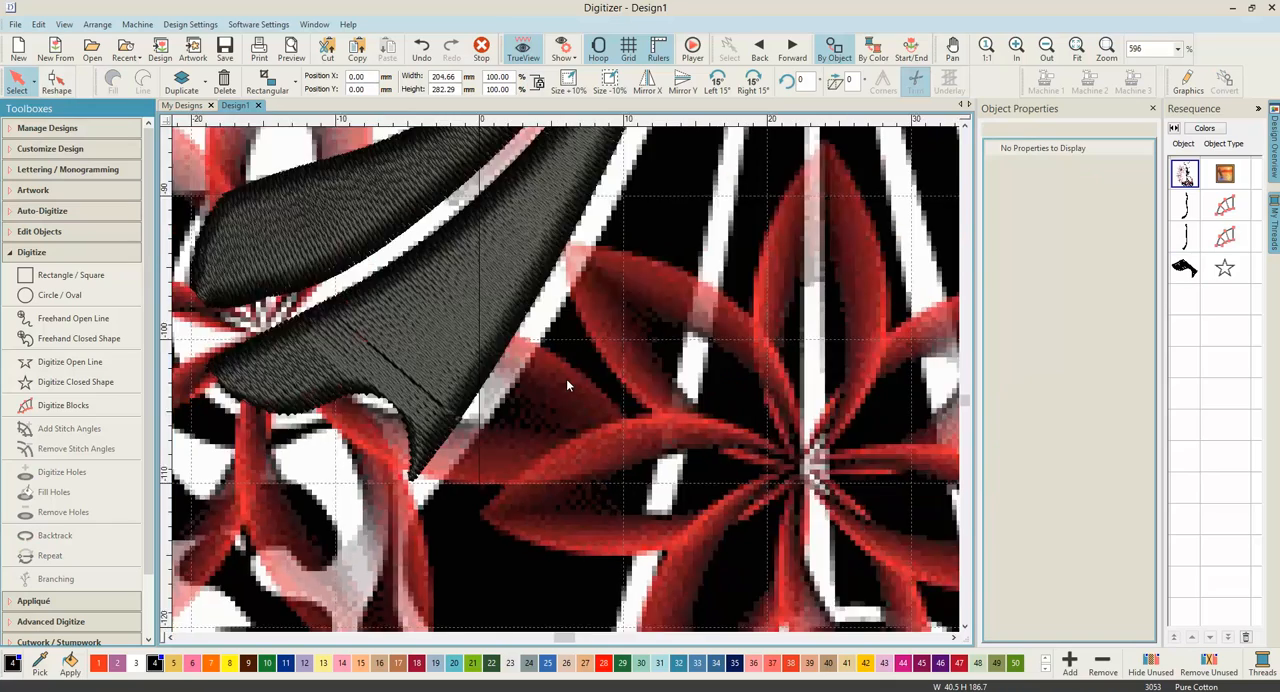
{"action": "scroll", "coordinate": [566, 380], "scroll_direction": "down", "scroll_amount": 2}
{"action": "left_click_drag", "start_coordinate": [966, 401], "coordinate": [964, 351]}
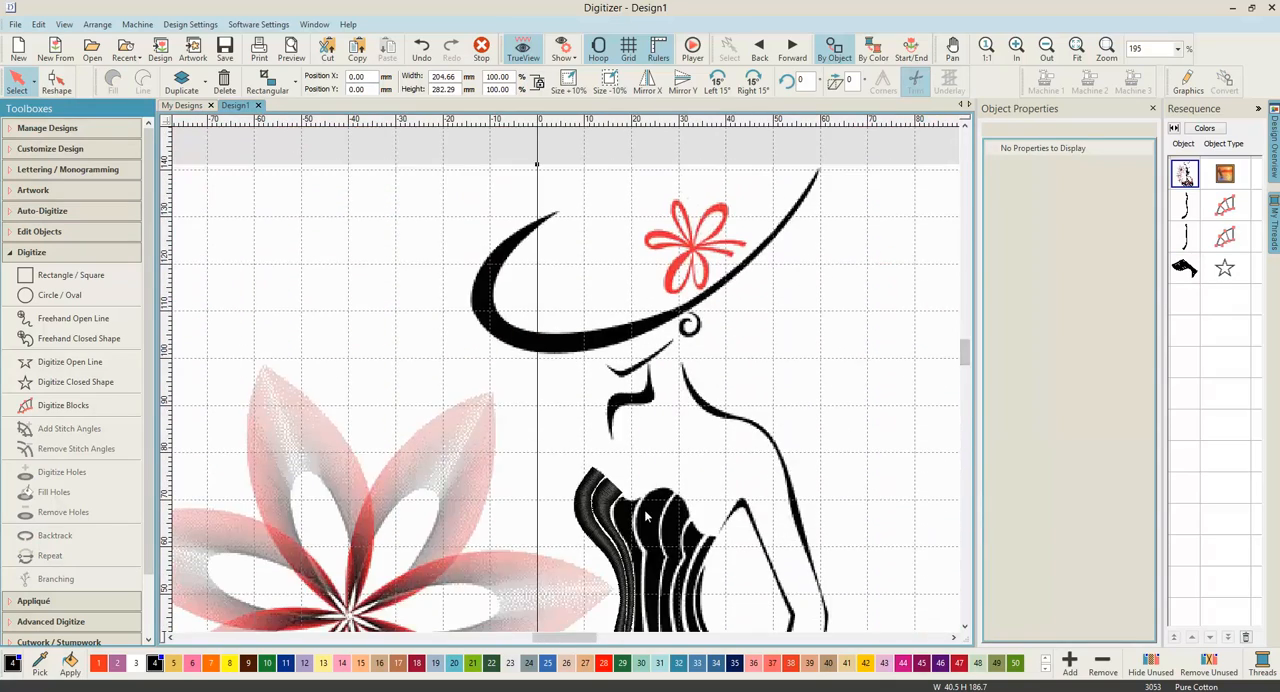
{"action": "scroll", "coordinate": [637, 508], "scroll_direction": "up", "scroll_amount": 4}
{"action": "scroll", "coordinate": [562, 383], "scroll_direction": "up", "scroll_amount": 8}
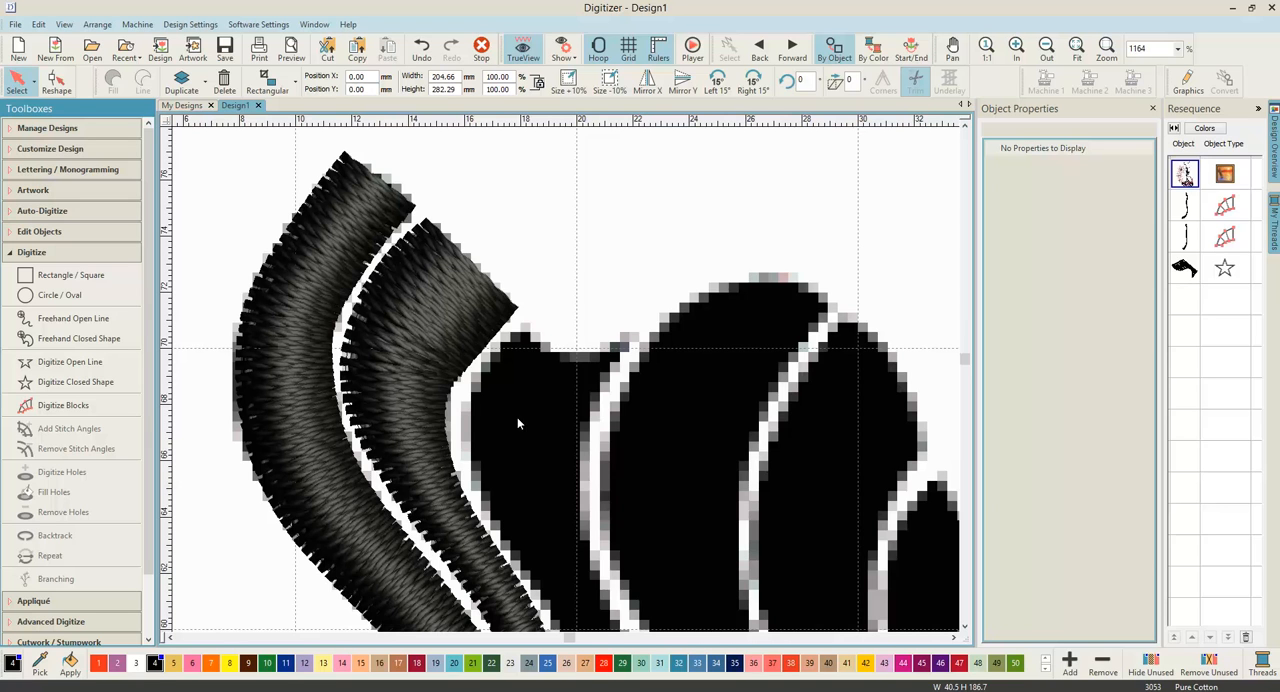
{"action": "left_click", "coordinate": [97, 389]}
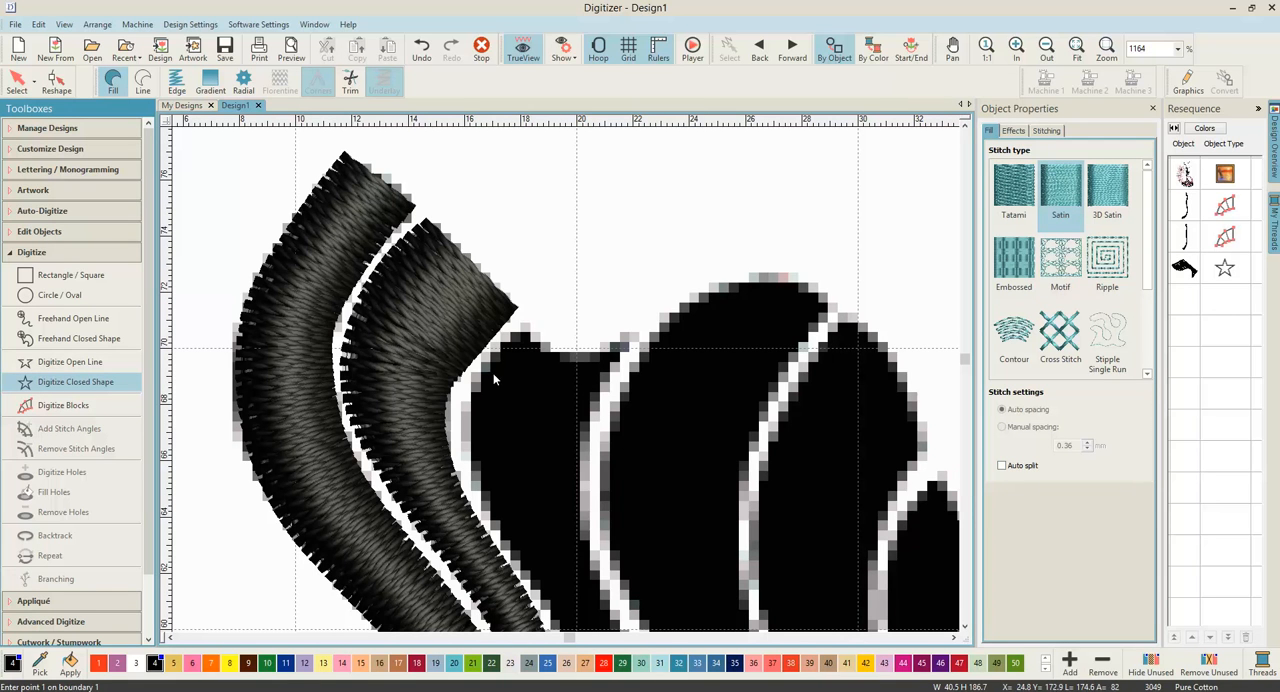
{"action": "scroll", "coordinate": [500, 380], "scroll_direction": "up", "scroll_amount": 2}
{"action": "left_click", "coordinate": [561, 372]}
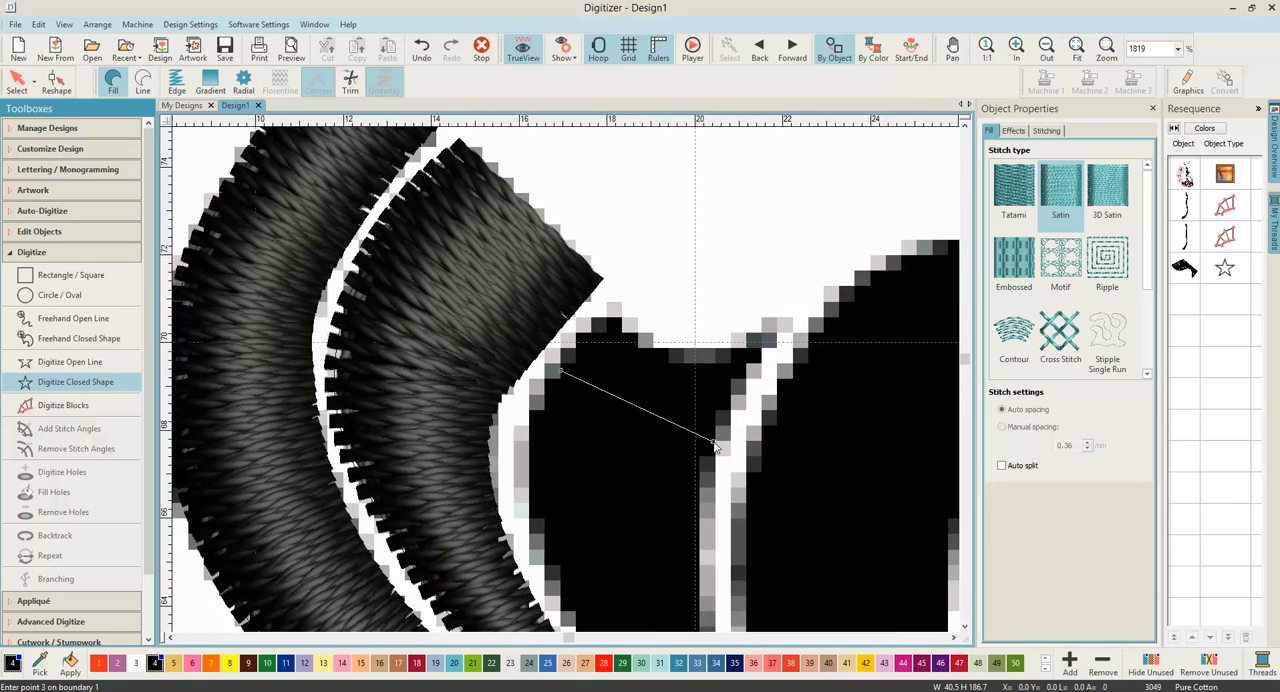
{"action": "right_click", "coordinate": [748, 374]}
{"action": "left_click", "coordinate": [780, 326]}
{"action": "right_click", "coordinate": [706, 360]}
{"action": "right_click", "coordinate": [647, 341]}
{"action": "left_click", "coordinate": [608, 314]}
{"action": "left_click", "coordinate": [563, 374]}
{"action": "key", "text": "BackSpace"}
{"action": "key", "text": "BackSpace"}
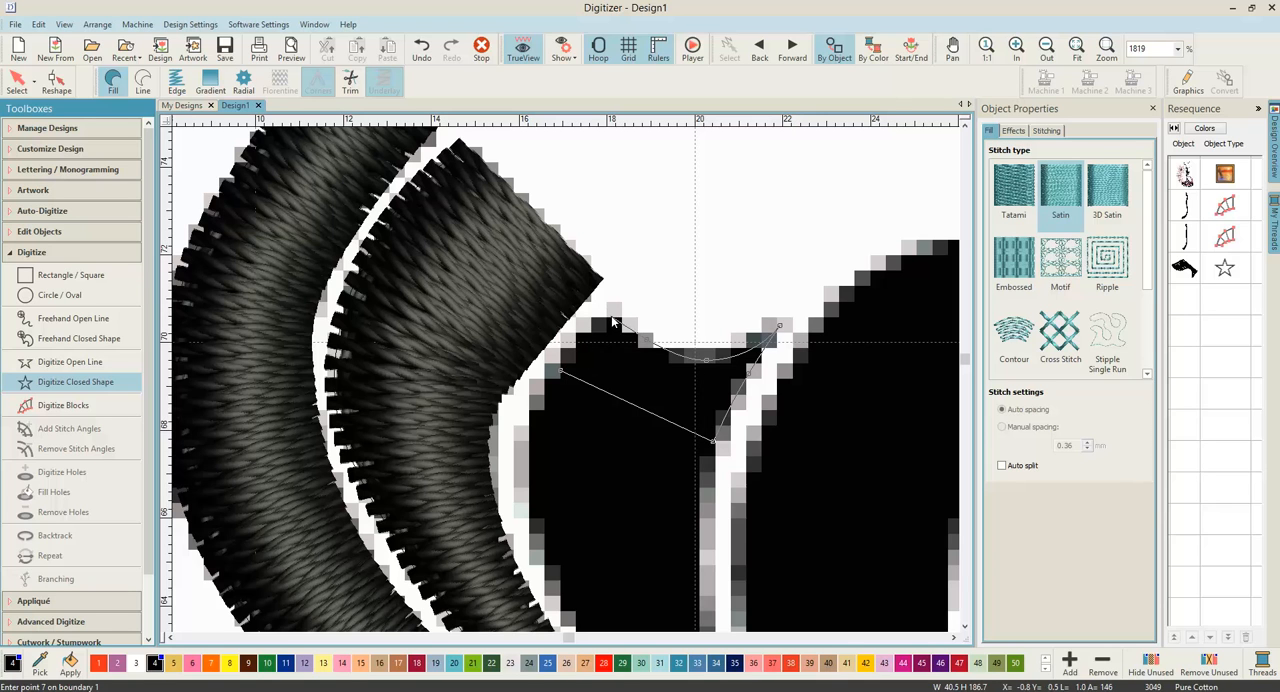
Step: Finish the neckline shape with corner points around its peak back to the start, complete it, and activate Digitize Blocks
{"action": "left_click", "coordinate": [613, 318]}
{"action": "left_click", "coordinate": [581, 334]}
{"action": "left_click", "coordinate": [563, 373]}
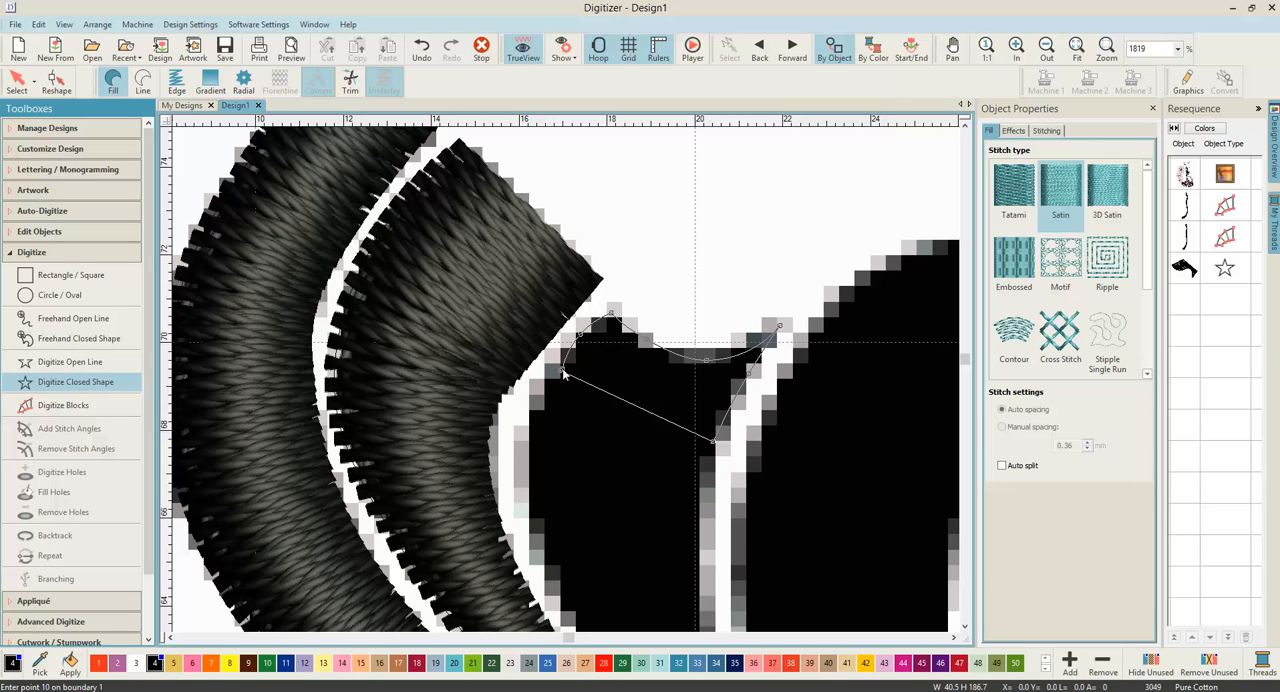
{"action": "key", "text": "Return"}
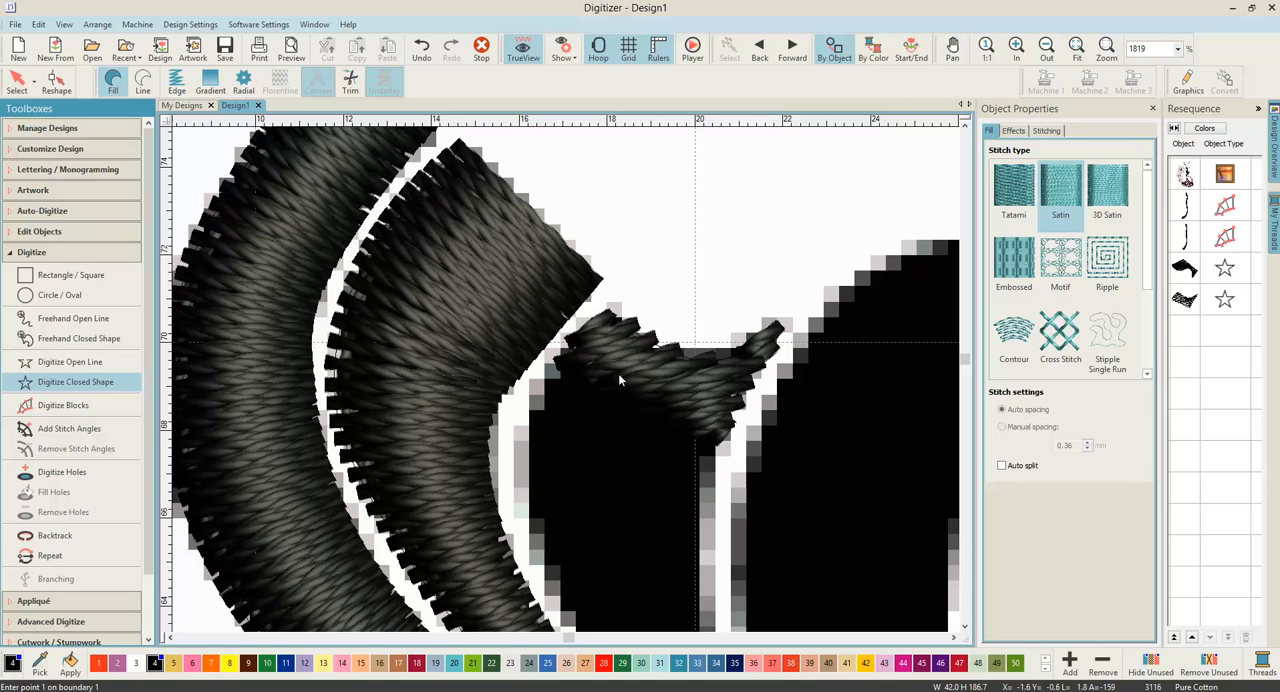
{"action": "left_click", "coordinate": [77, 411]}
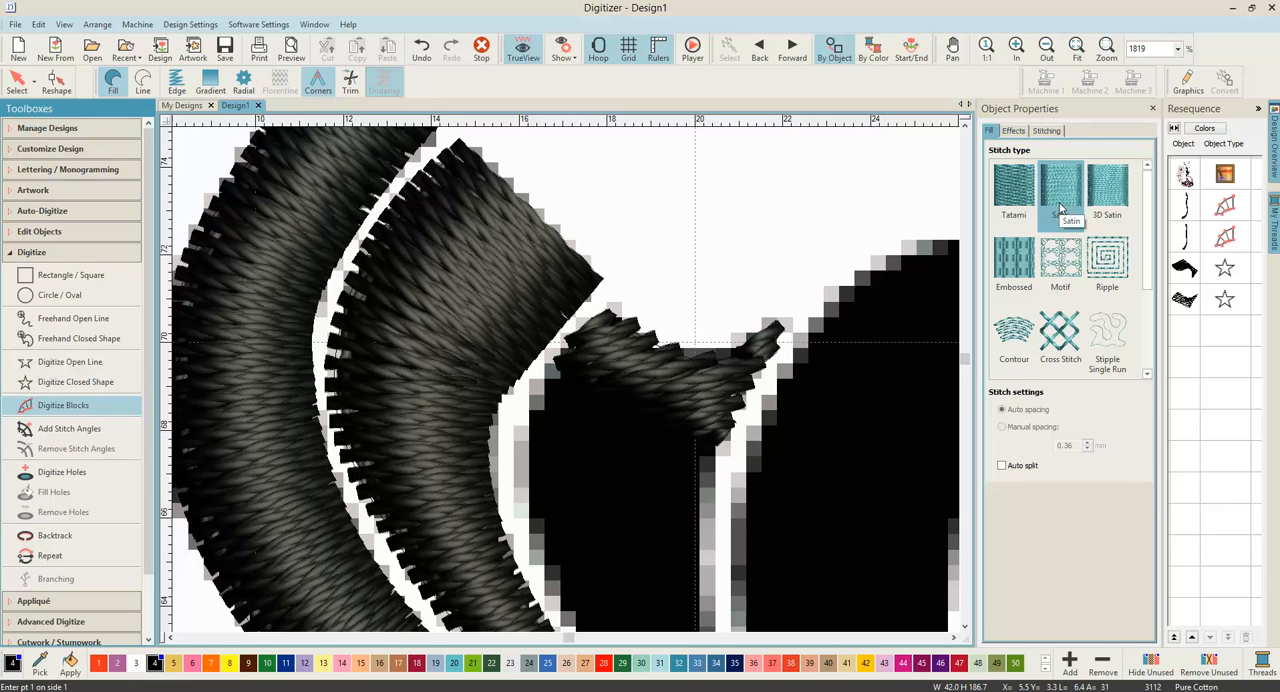
Step: Digitize the third bodice stripe as a satin block with paired points along both edges, starting below the neckline shape and following the stripe down
{"action": "left_click", "coordinate": [566, 372]}
{"action": "left_click", "coordinate": [700, 441]}
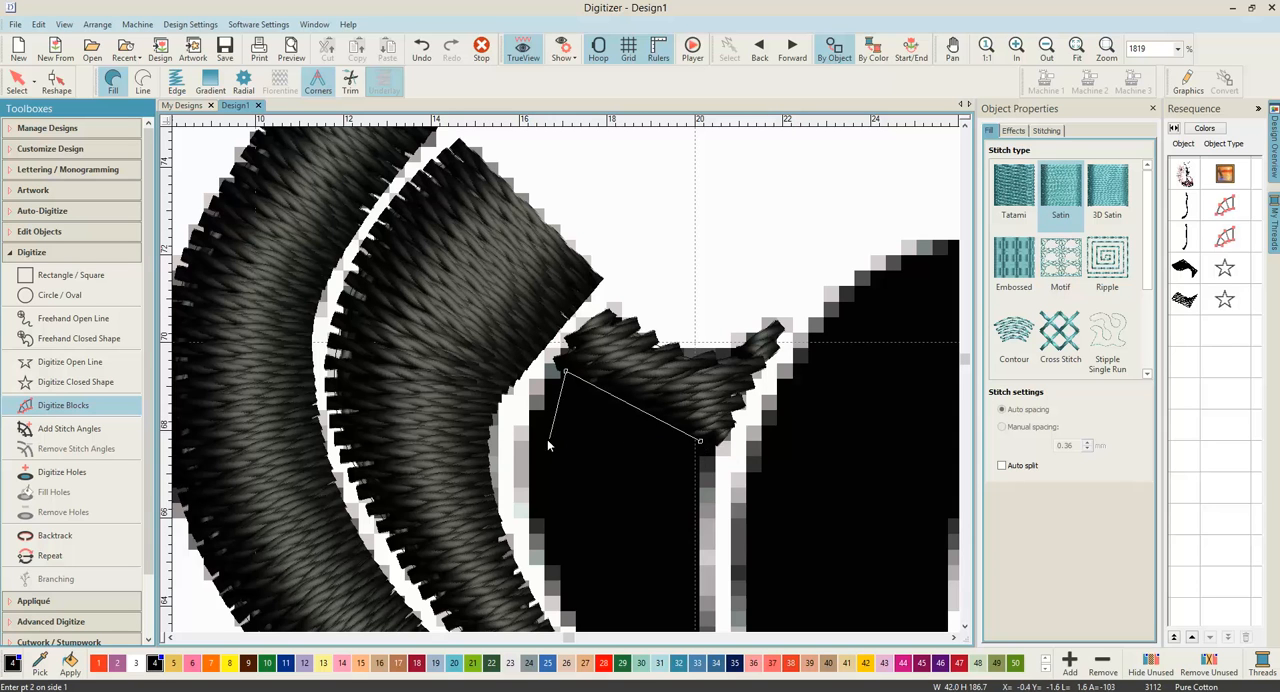
{"action": "left_click", "coordinate": [531, 430]}
{"action": "left_click", "coordinate": [696, 481]}
{"action": "left_click", "coordinate": [541, 524]}
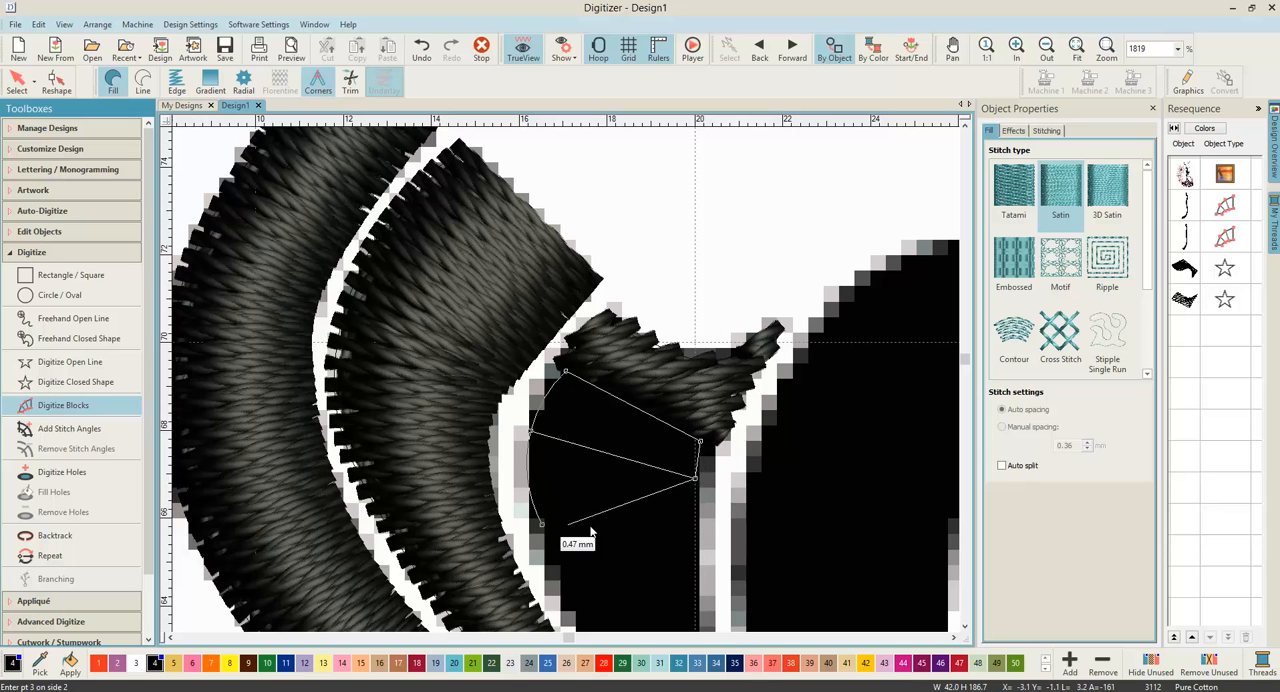
{"action": "left_click", "coordinate": [697, 540]}
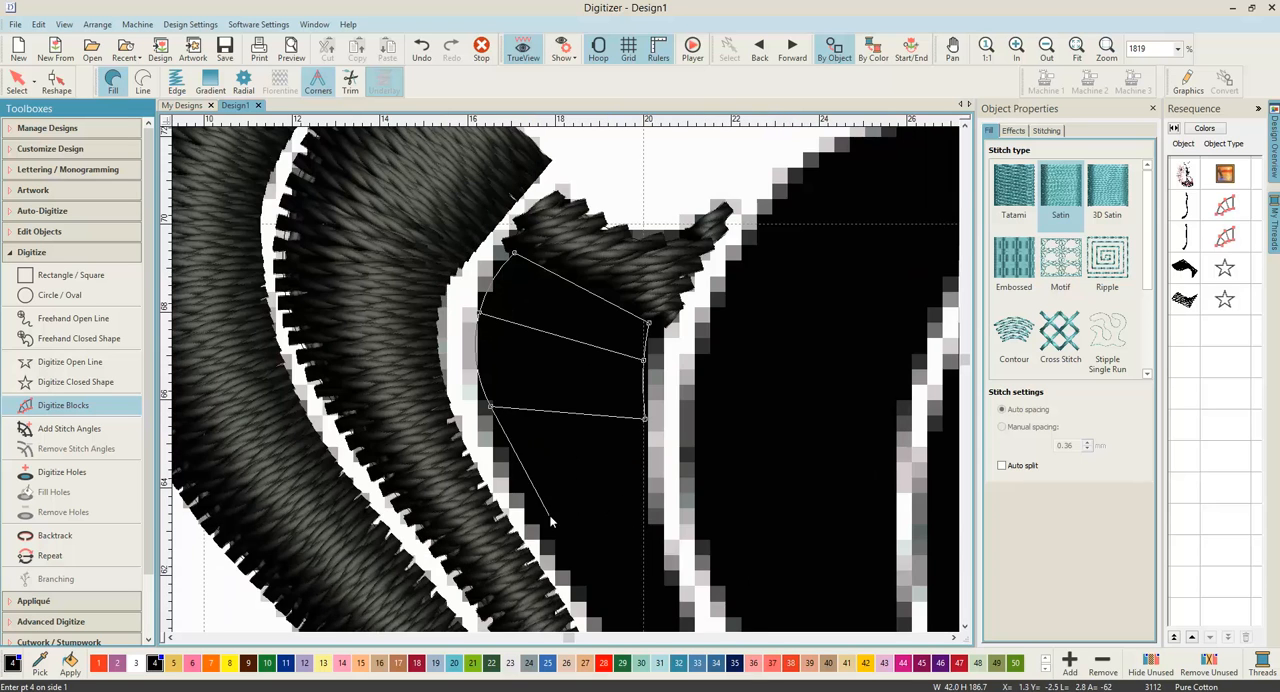
{"action": "left_click", "coordinate": [535, 513]}
{"action": "left_click", "coordinate": [646, 503]}
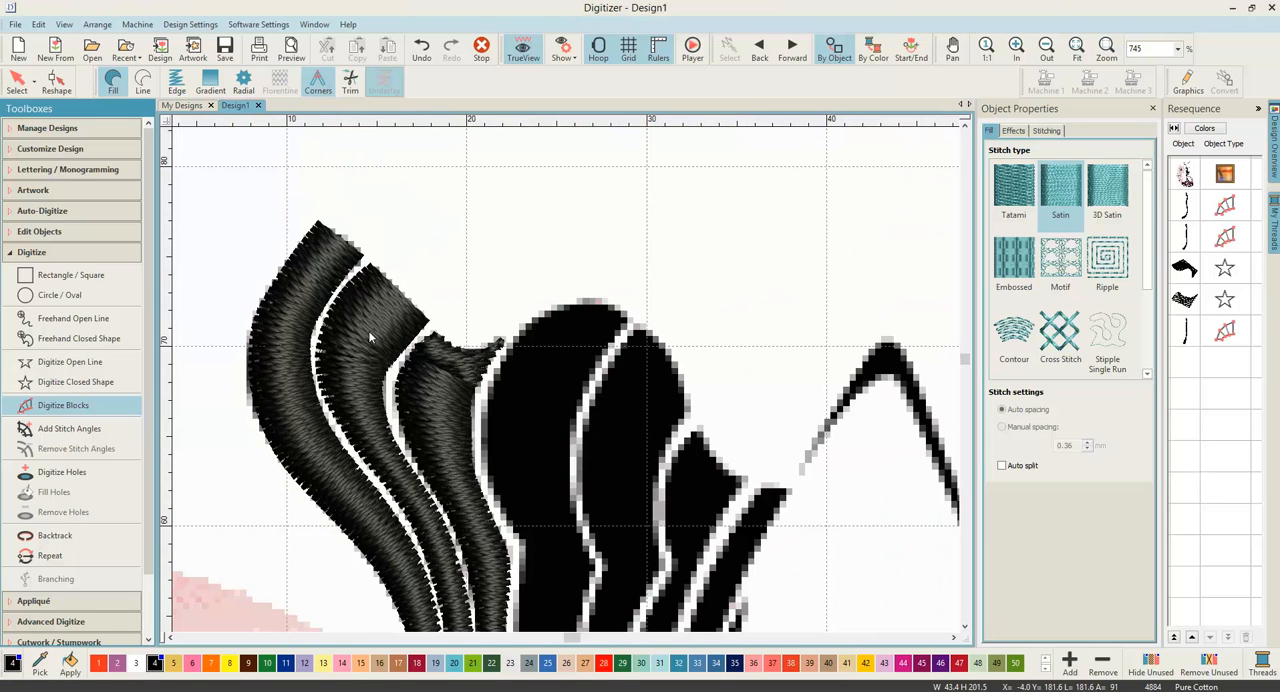
{"action": "left_click", "coordinate": [435, 404]}
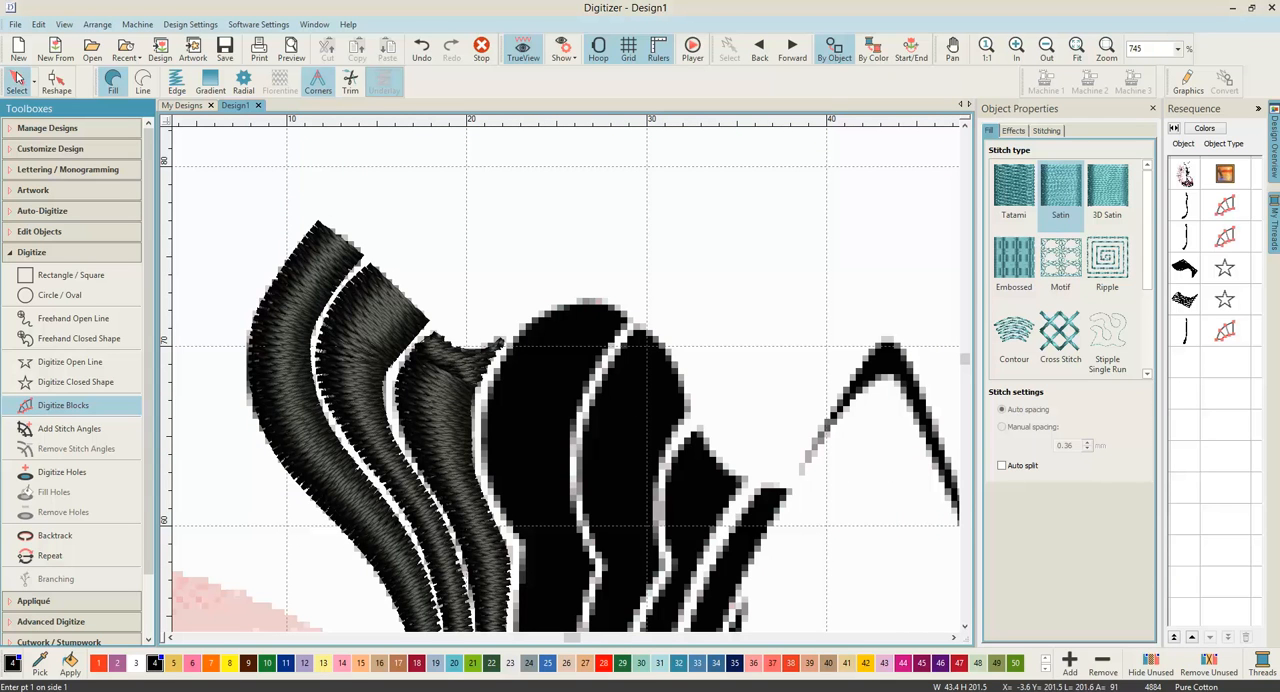
Step: Set the stitch angle of the neckline closed shape to 148 degrees
{"action": "left_click", "coordinate": [17, 80]}
{"action": "left_click", "coordinate": [460, 369]}
{"action": "scroll", "coordinate": [567, 386], "scroll_direction": "up", "scroll_amount": 3}
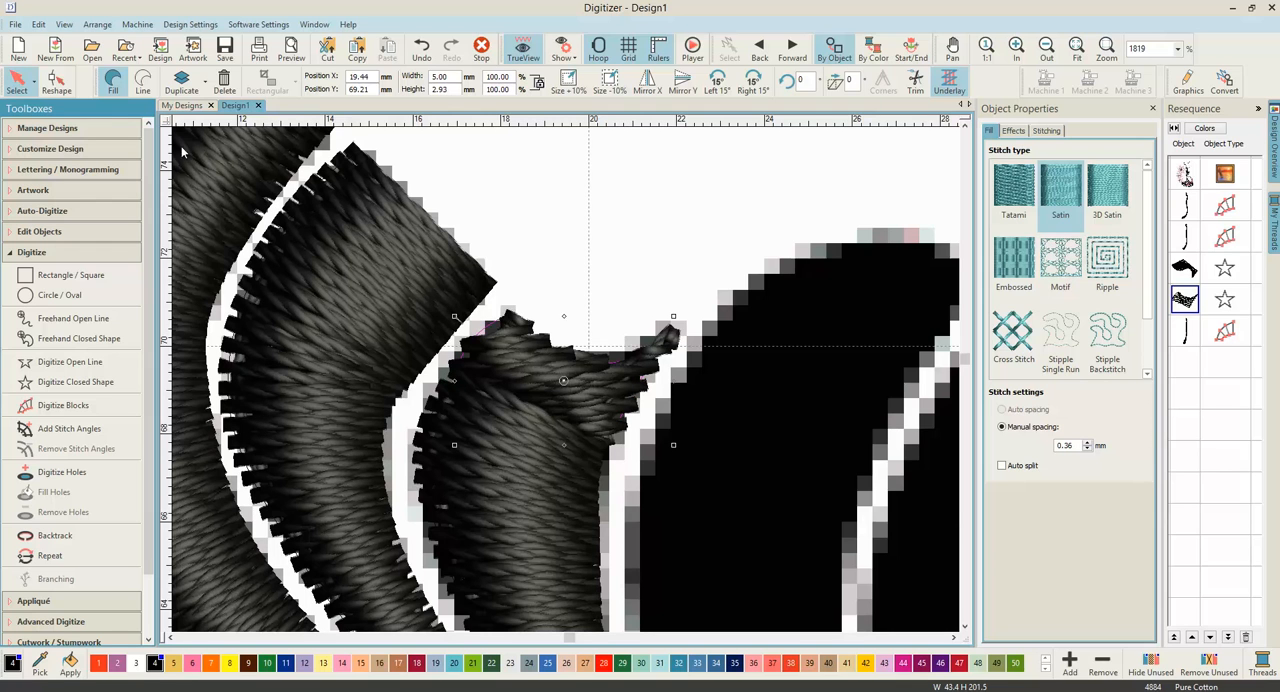
{"action": "left_click", "coordinate": [1054, 134]}
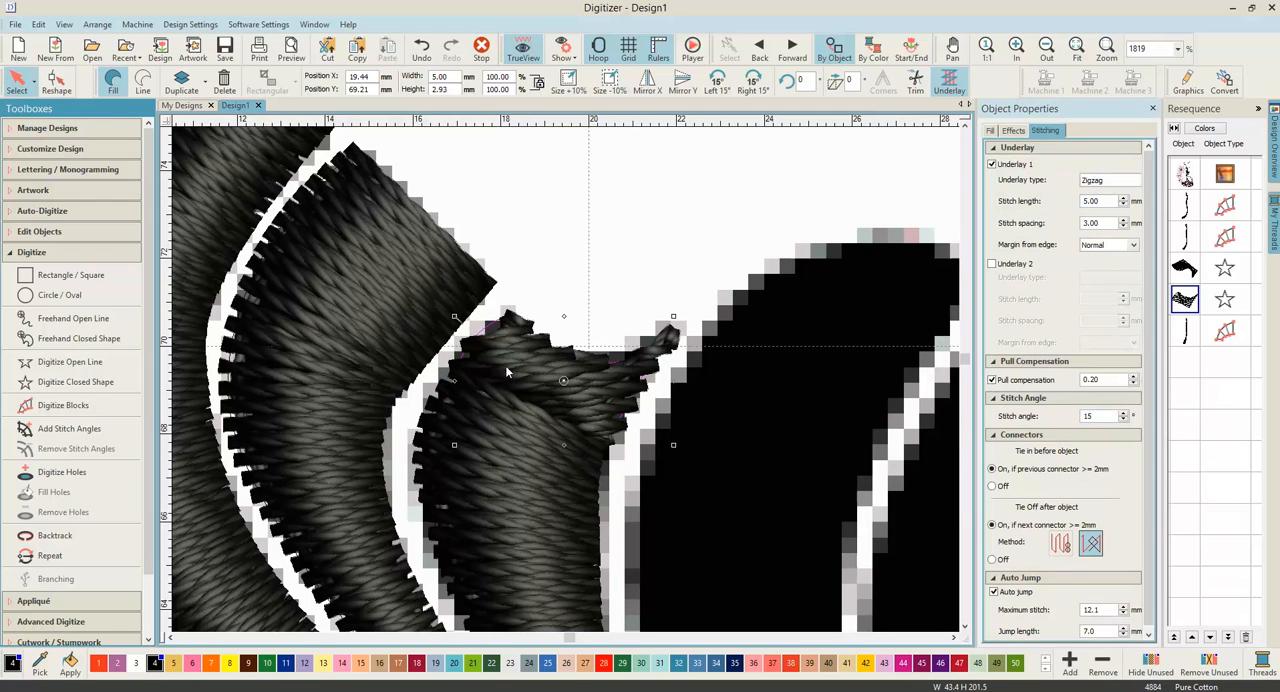
{"action": "left_click", "coordinate": [1124, 414]}
{"action": "left_click", "coordinate": [1124, 414]}
{"action": "left_click", "coordinate": [1124, 414]}
{"action": "left_click", "coordinate": [1124, 414]}
{"action": "left_click", "coordinate": [1124, 414]}
{"action": "left_click", "coordinate": [1124, 414]}
{"action": "left_click", "coordinate": [1124, 414]}
{"action": "left_click", "coordinate": [1124, 414]}
{"action": "left_click", "coordinate": [1124, 414]}
{"action": "left_click", "coordinate": [1124, 414]}
{"action": "left_click", "coordinate": [1124, 414]}
{"action": "left_click", "coordinate": [1124, 414]}
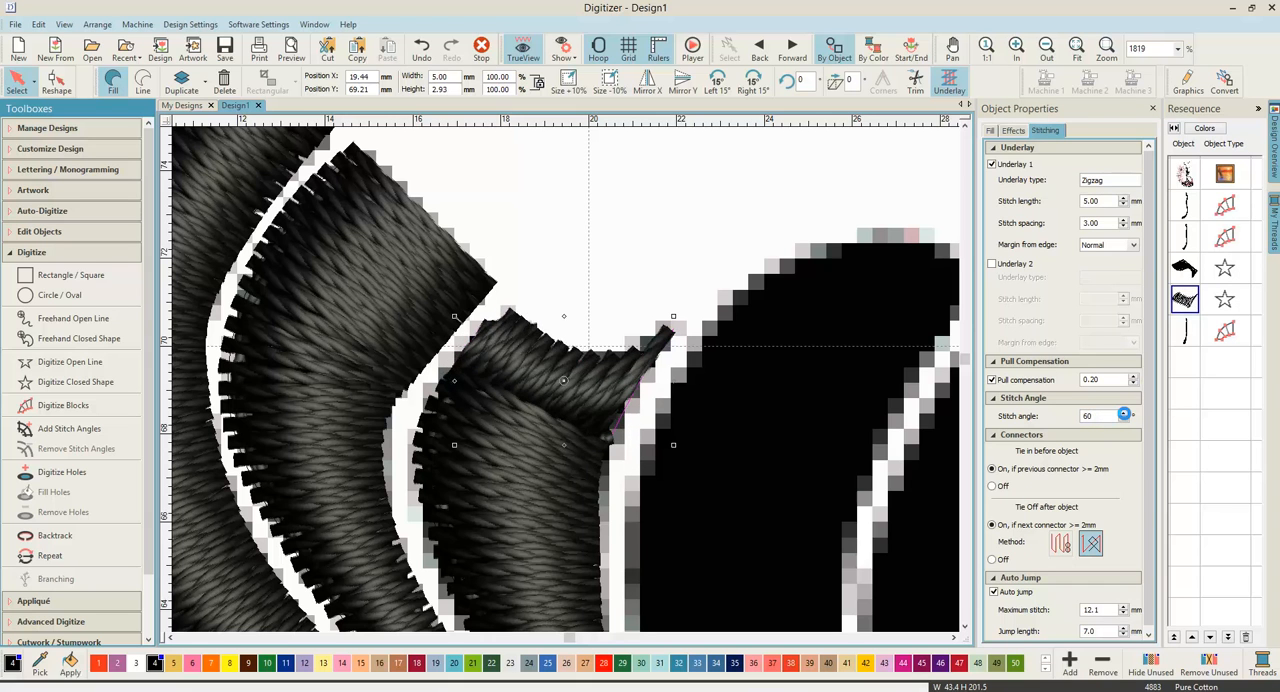
{"action": "left_click", "coordinate": [1124, 414]}
{"action": "left_click", "coordinate": [1124, 414]}
{"action": "left_click", "coordinate": [1124, 414]}
{"action": "left_click", "coordinate": [1124, 414]}
{"action": "left_click", "coordinate": [1124, 414]}
{"action": "left_click", "coordinate": [1124, 414]}
{"action": "left_click", "coordinate": [1124, 414]}
{"action": "left_click", "coordinate": [1124, 414]}
{"action": "left_click", "coordinate": [1124, 414]}
{"action": "left_click", "coordinate": [1124, 414]}
{"action": "left_click", "coordinate": [1124, 414]}
{"action": "left_click", "coordinate": [1124, 414]}
{"action": "left_click", "coordinate": [1124, 414]}
{"action": "left_click", "coordinate": [1124, 414]}
{"action": "left_click", "coordinate": [1124, 414]}
{"action": "left_click", "coordinate": [1124, 414]}
{"action": "left_click", "coordinate": [1124, 415]}
{"action": "left_click", "coordinate": [1124, 415]}
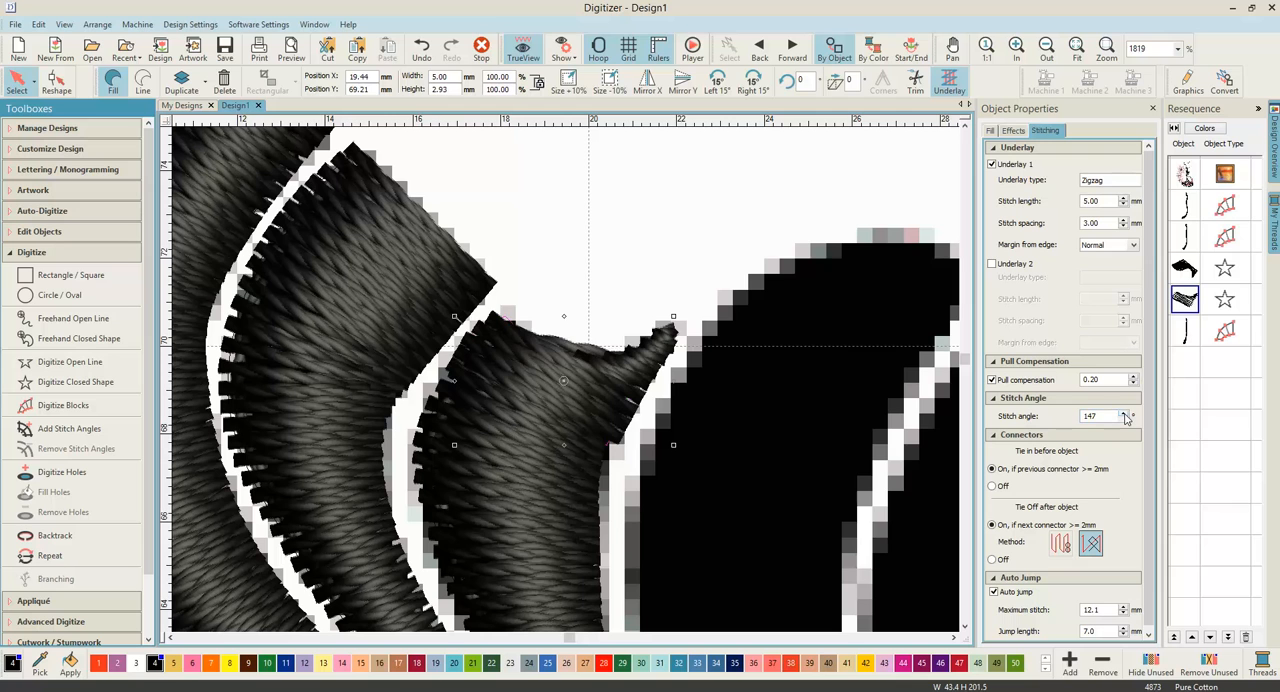
{"action": "left_click", "coordinate": [1124, 415]}
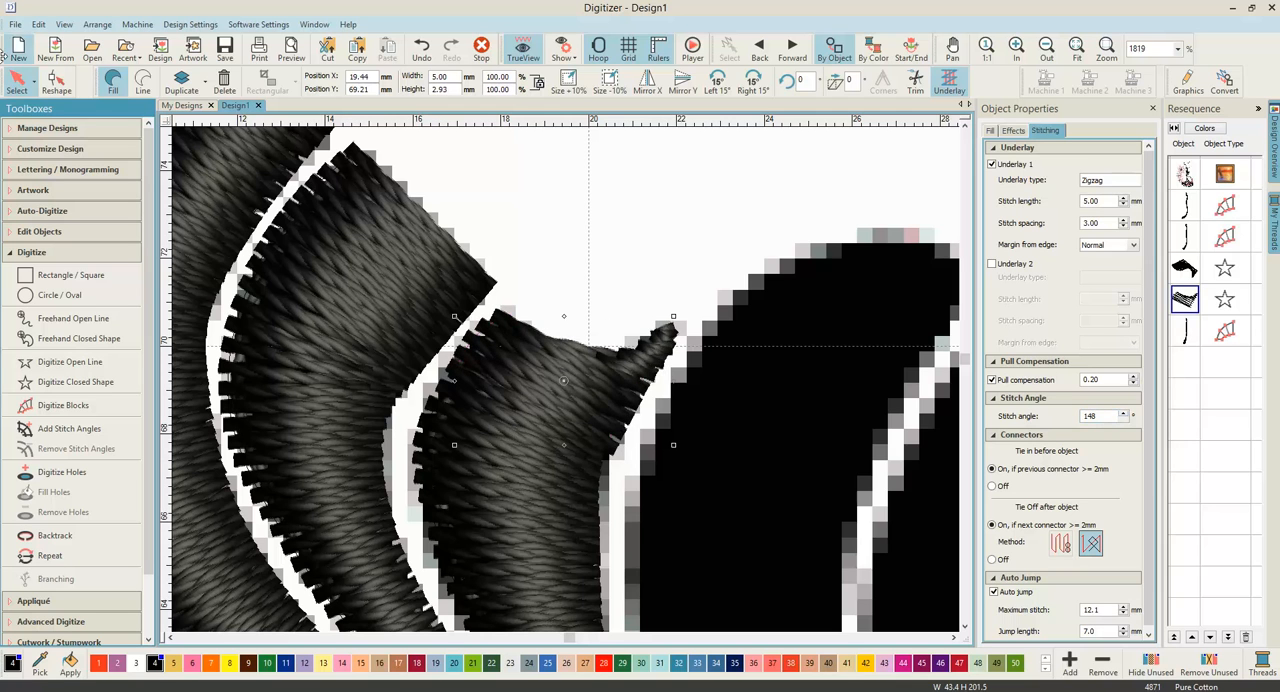
Step: Reshape the neckline shape by moving its stitch end point to the lower corner on the second stripe's side
{"action": "left_click", "coordinate": [56, 82]}
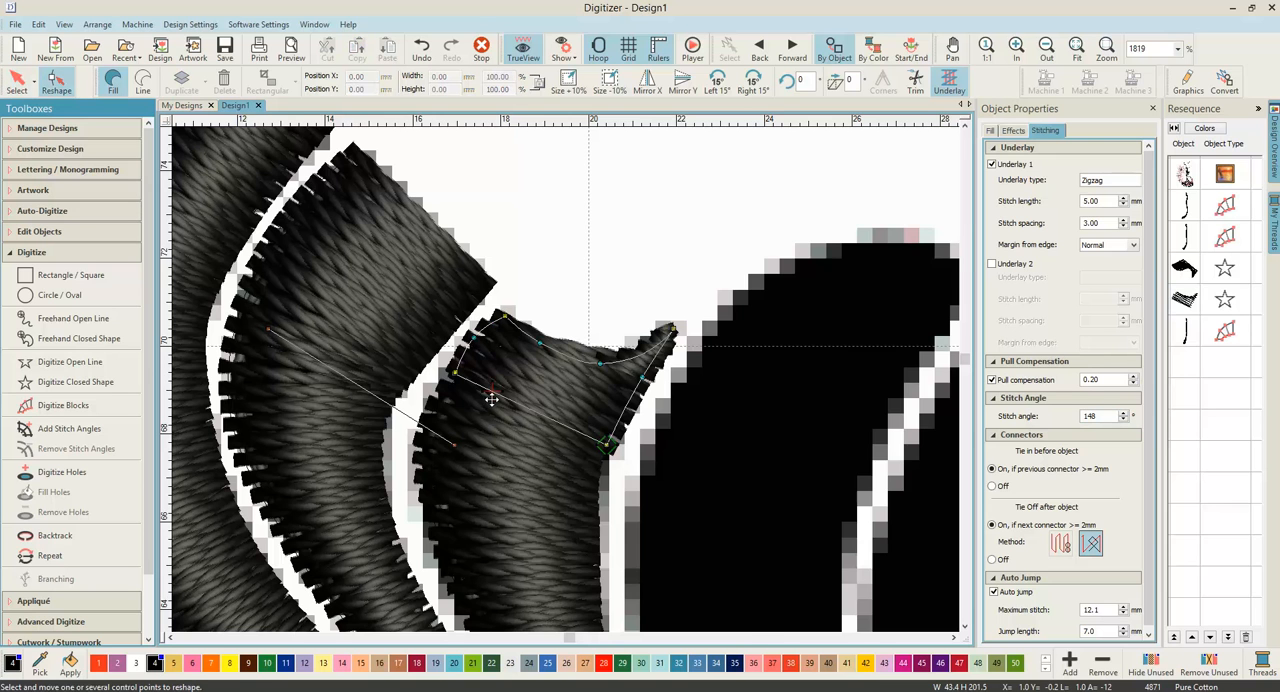
{"action": "scroll", "coordinate": [490, 399], "scroll_direction": "up", "scroll_amount": 1}
{"action": "left_click_drag", "start_coordinate": [568, 368], "coordinate": [530, 354]}
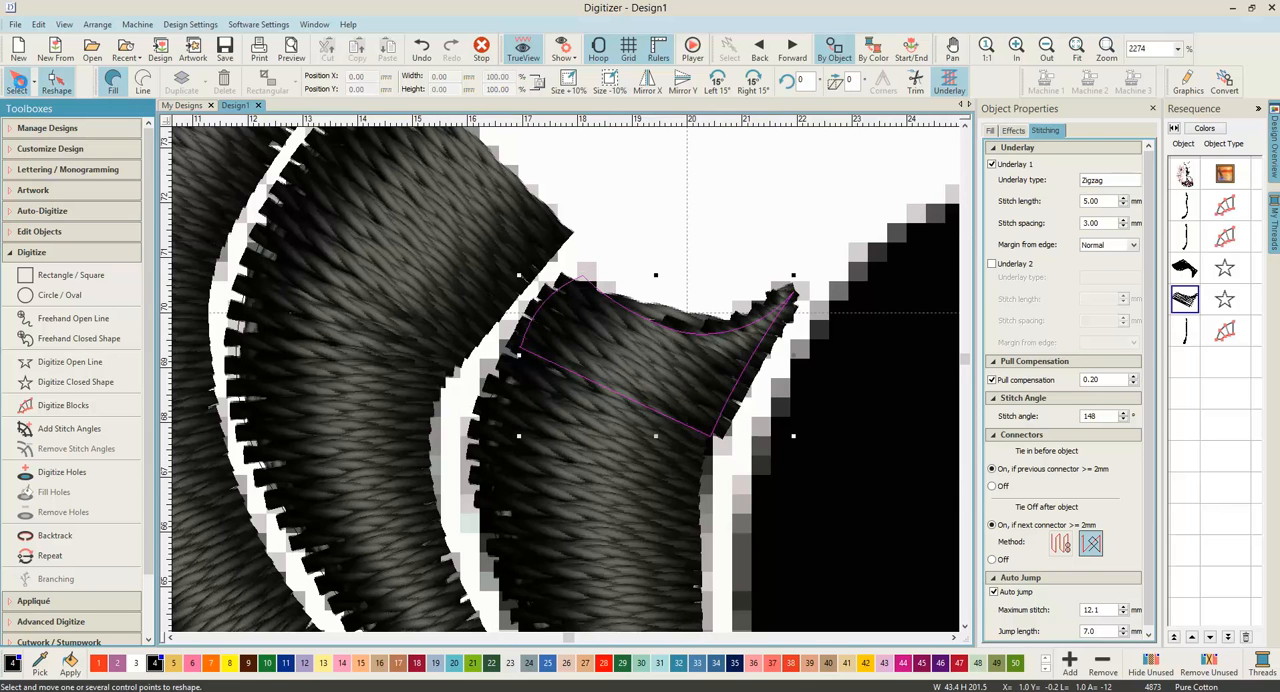
Step: Move the third stripe block's stitch start point to its top corner next to the neckline shape's end point, and leave reshaping
{"action": "left_click", "coordinate": [17, 82]}
{"action": "left_click", "coordinate": [552, 422]}
{"action": "left_click", "coordinate": [57, 86]}
{"action": "left_click_drag", "start_coordinate": [568, 368], "coordinate": [540, 357]}
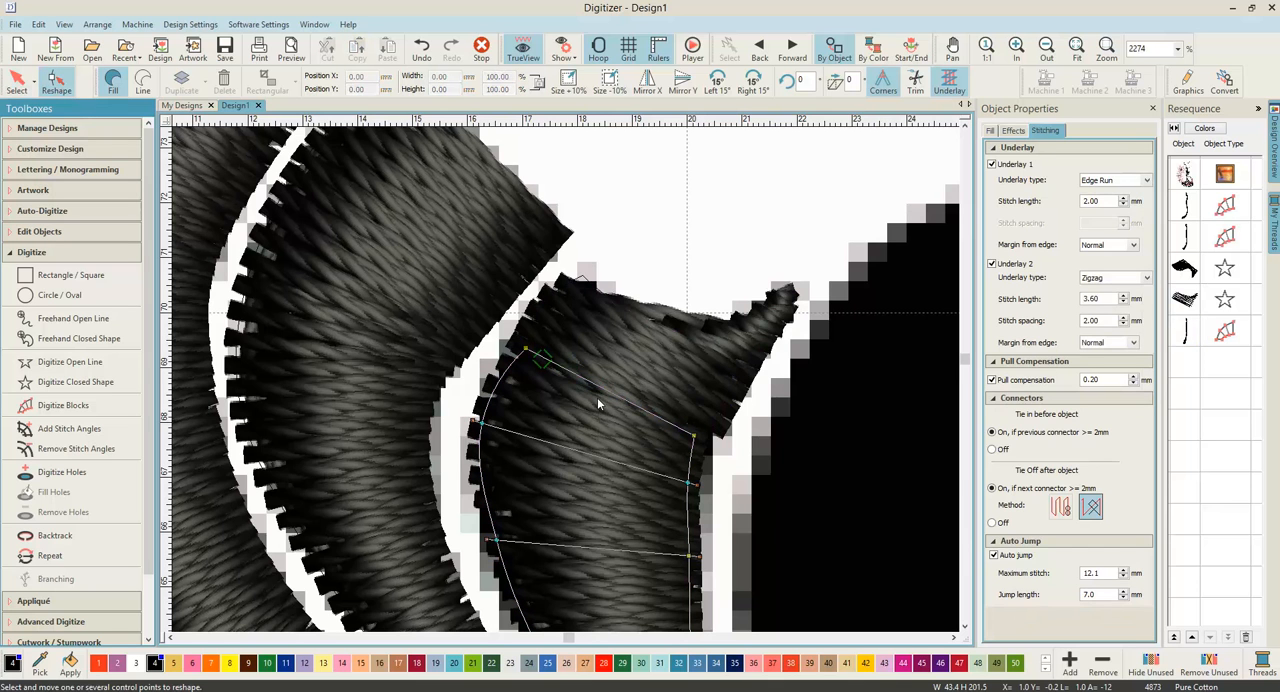
{"action": "left_click", "coordinate": [22, 87]}
{"action": "left_click", "coordinate": [660, 250]}
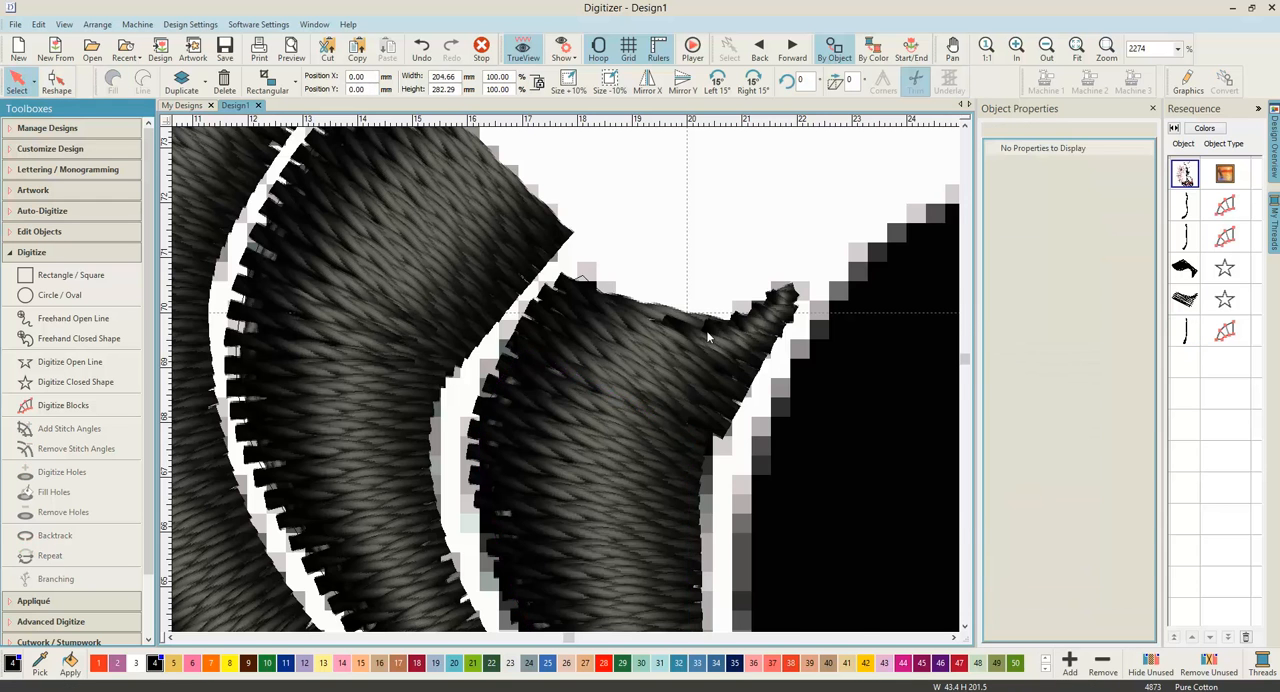
Step: Reshape the neckline shape by pulling its protruding lower corner slightly inward to line up with the edge of the stripe block below
{"action": "scroll", "coordinate": [543, 417], "scroll_direction": "down", "scroll_amount": 2}
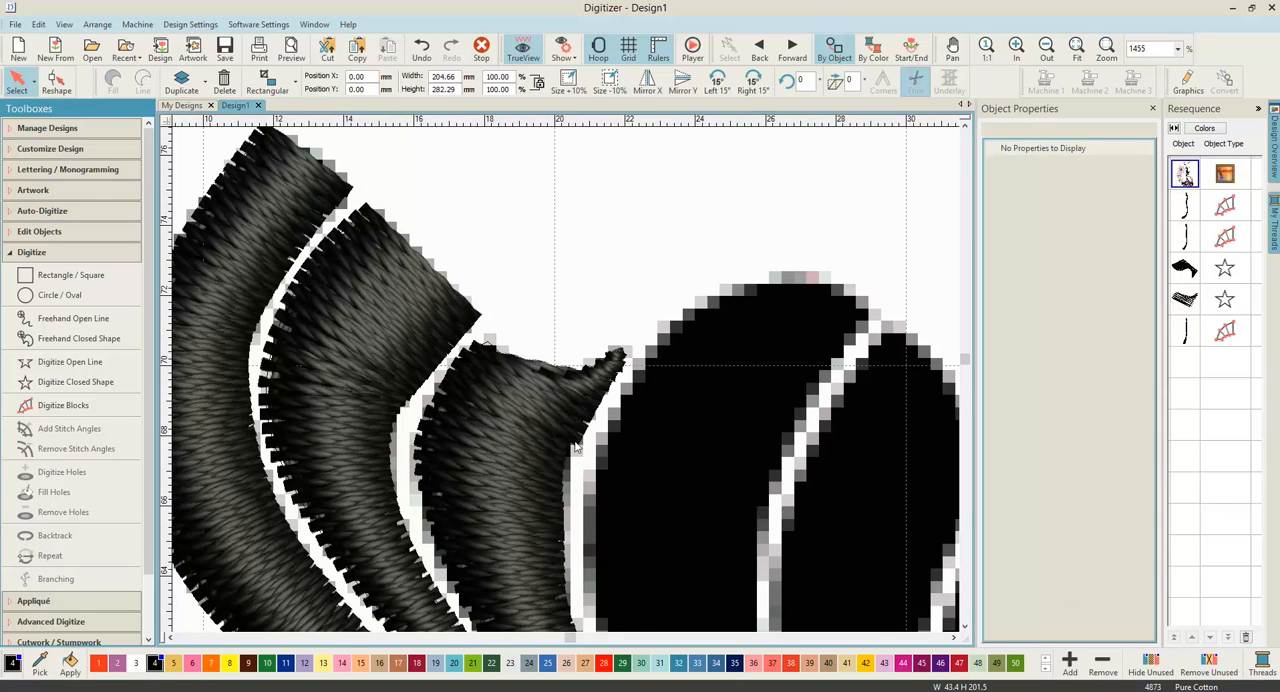
{"action": "scroll", "coordinate": [577, 443], "scroll_direction": "up", "scroll_amount": 4}
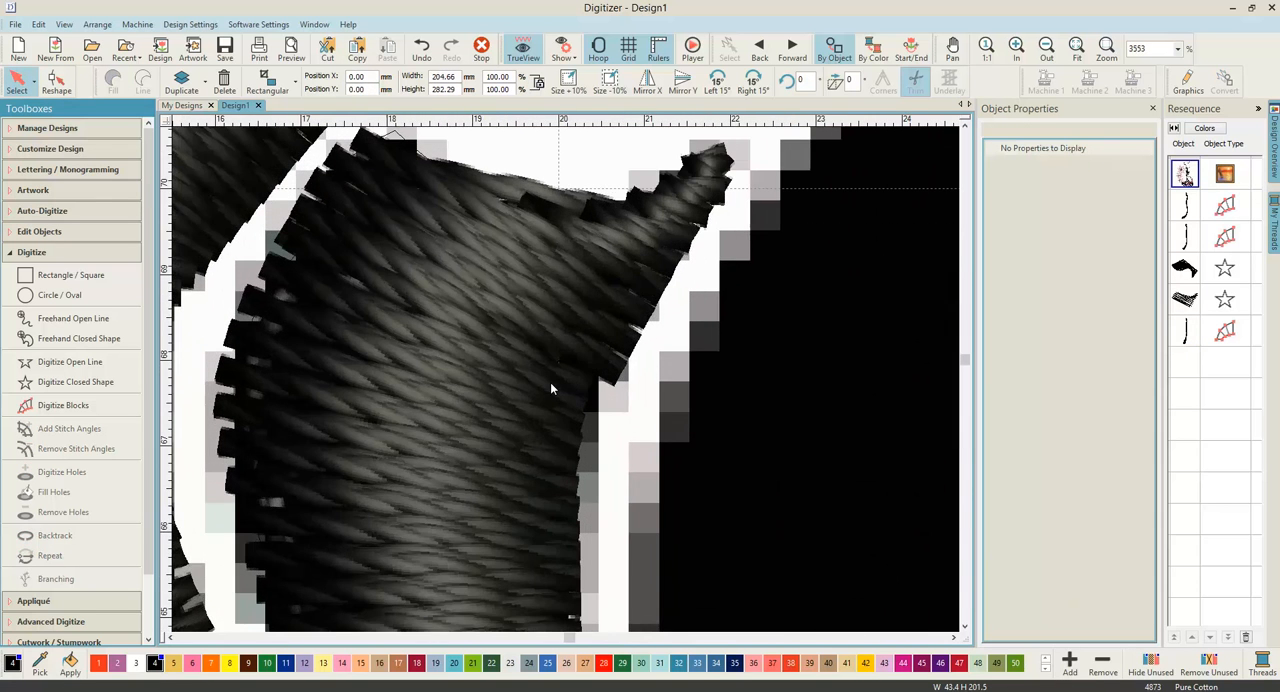
{"action": "left_click", "coordinate": [593, 343]}
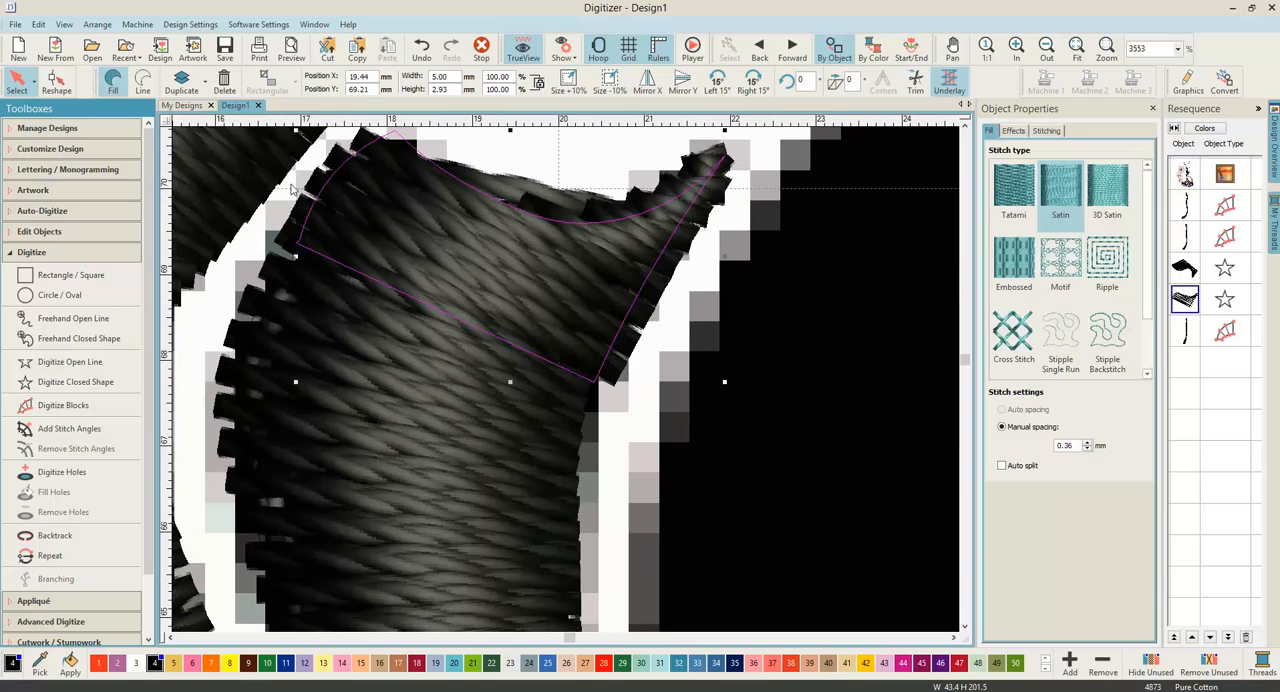
{"action": "left_click", "coordinate": [56, 82]}
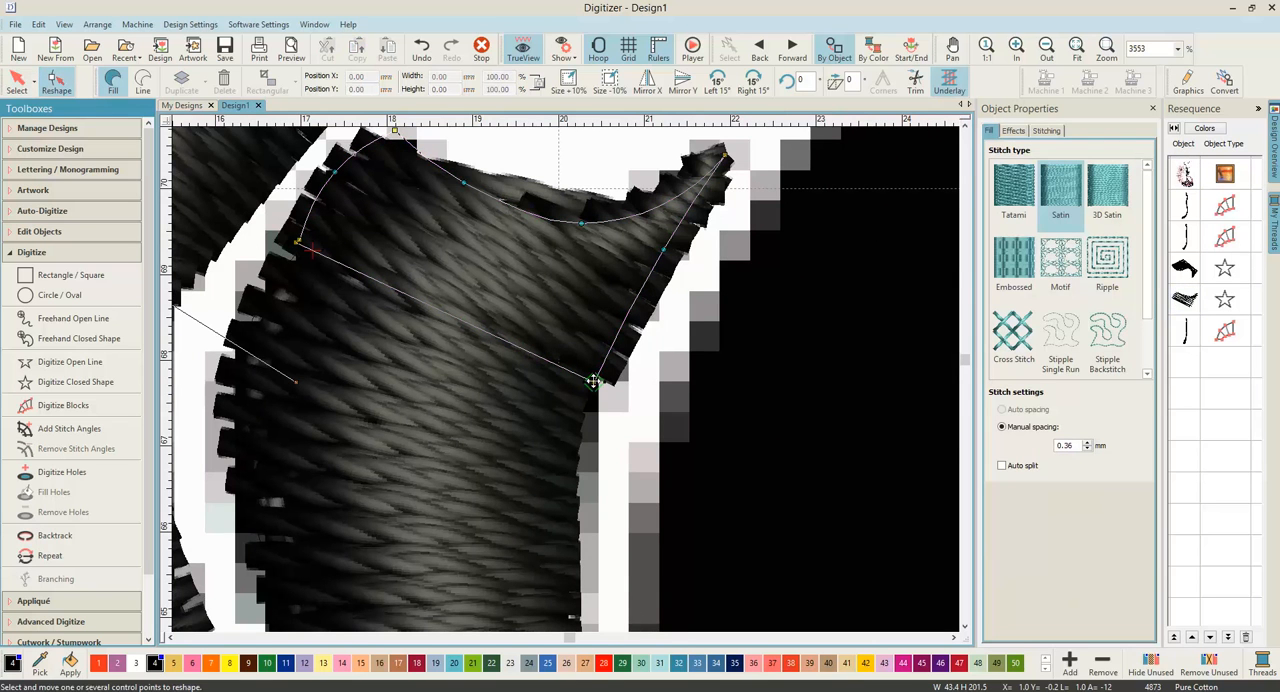
{"action": "left_click_drag", "start_coordinate": [594, 383], "coordinate": [581, 376]}
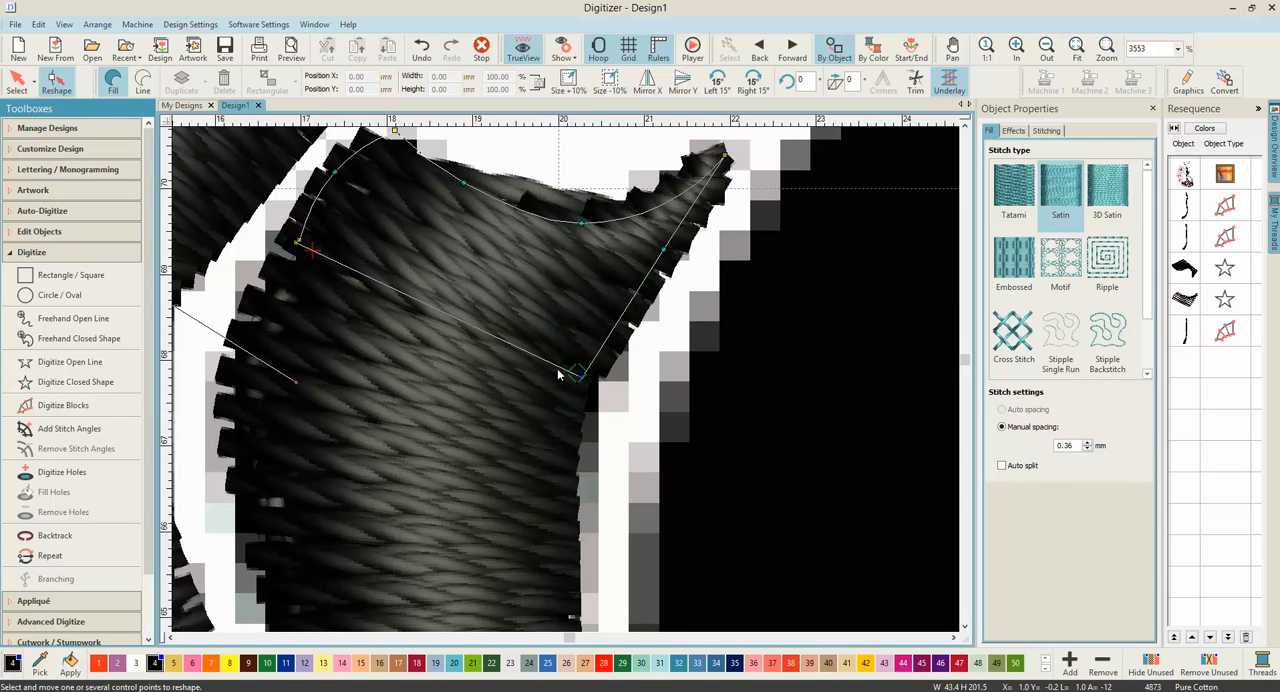
{"action": "scroll", "coordinate": [566, 385], "scroll_direction": "up", "scroll_amount": 2}
{"action": "scroll", "coordinate": [566, 385], "scroll_direction": "up", "scroll_amount": 3}
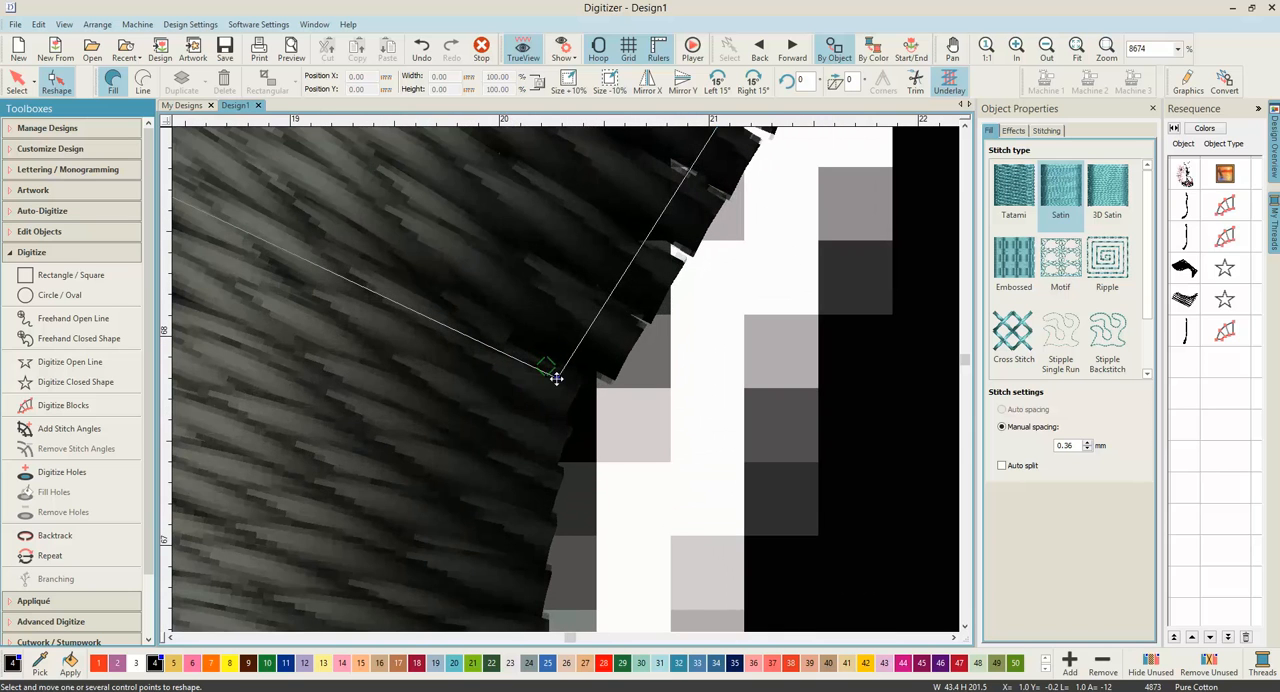
{"action": "left_click_drag", "start_coordinate": [546, 373], "coordinate": [550, 372]}
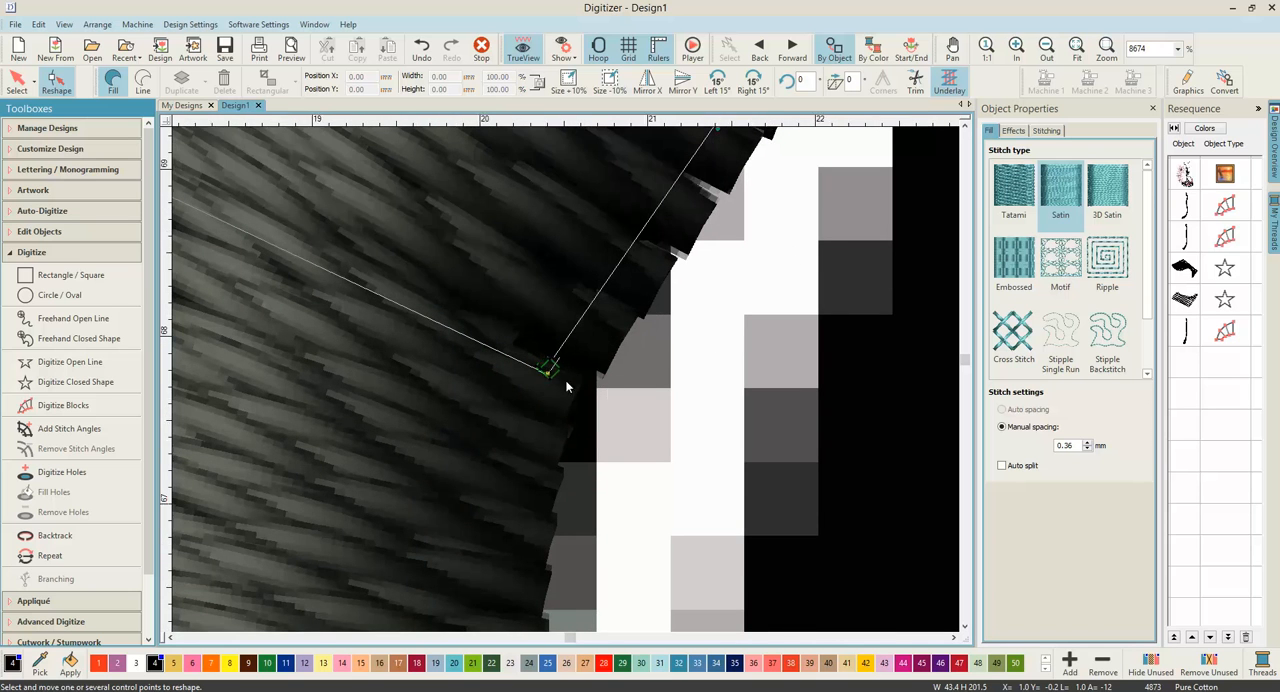
{"action": "scroll", "coordinate": [566, 384], "scroll_direction": "down", "scroll_amount": 3}
{"action": "scroll", "coordinate": [566, 385], "scroll_direction": "down", "scroll_amount": 5}
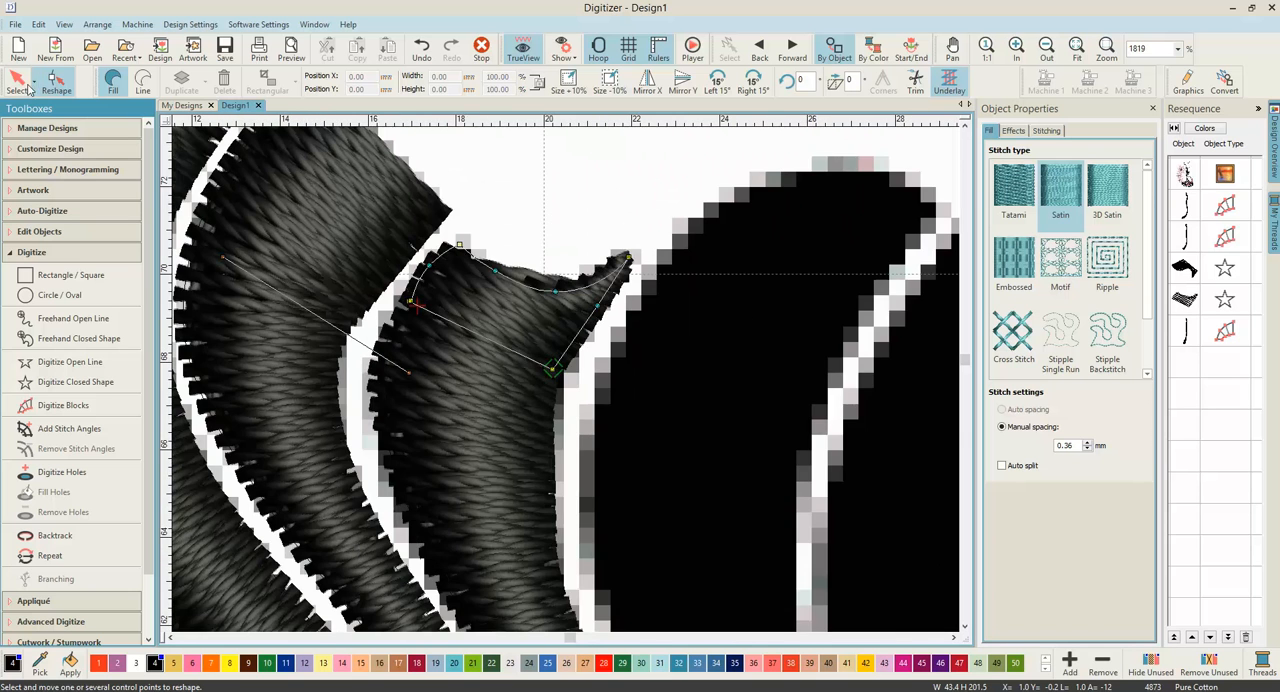
{"action": "left_click", "coordinate": [17, 83]}
{"action": "left_click", "coordinate": [610, 318]}
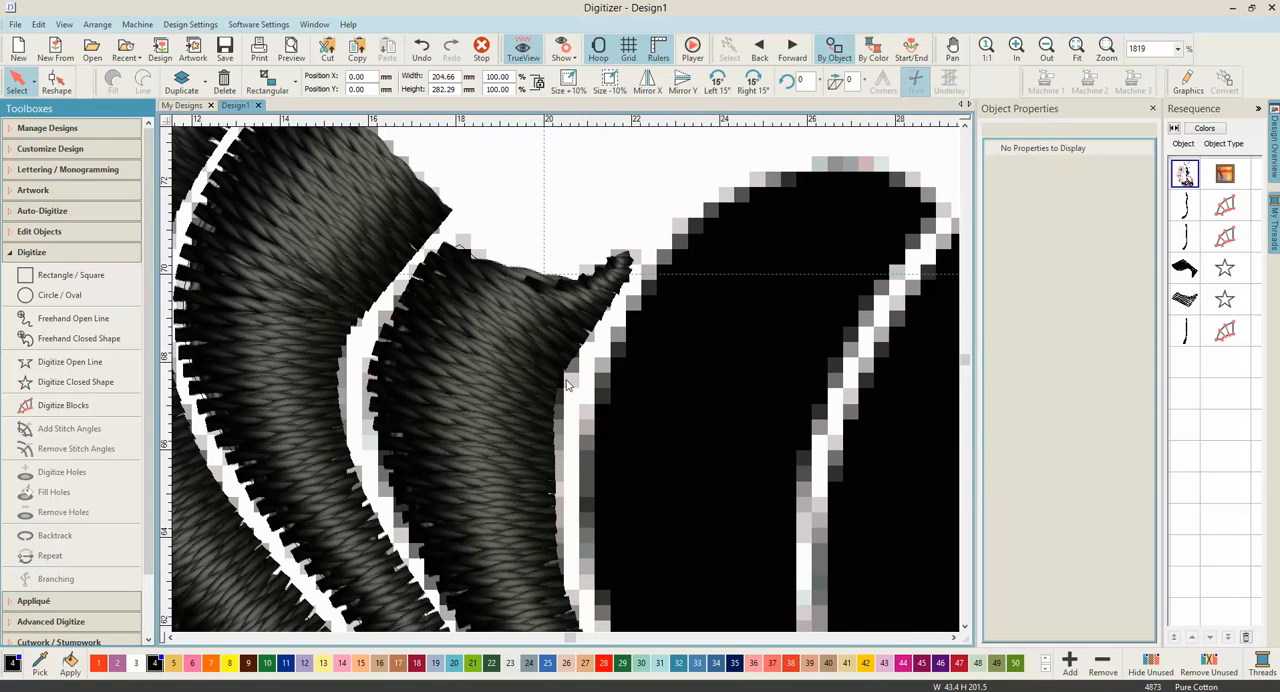
Step: Review the digitized stripes from hem to neckline, with the artwork hidden and shown again
{"action": "scroll", "coordinate": [598, 316], "scroll_direction": "down", "scroll_amount": 3}
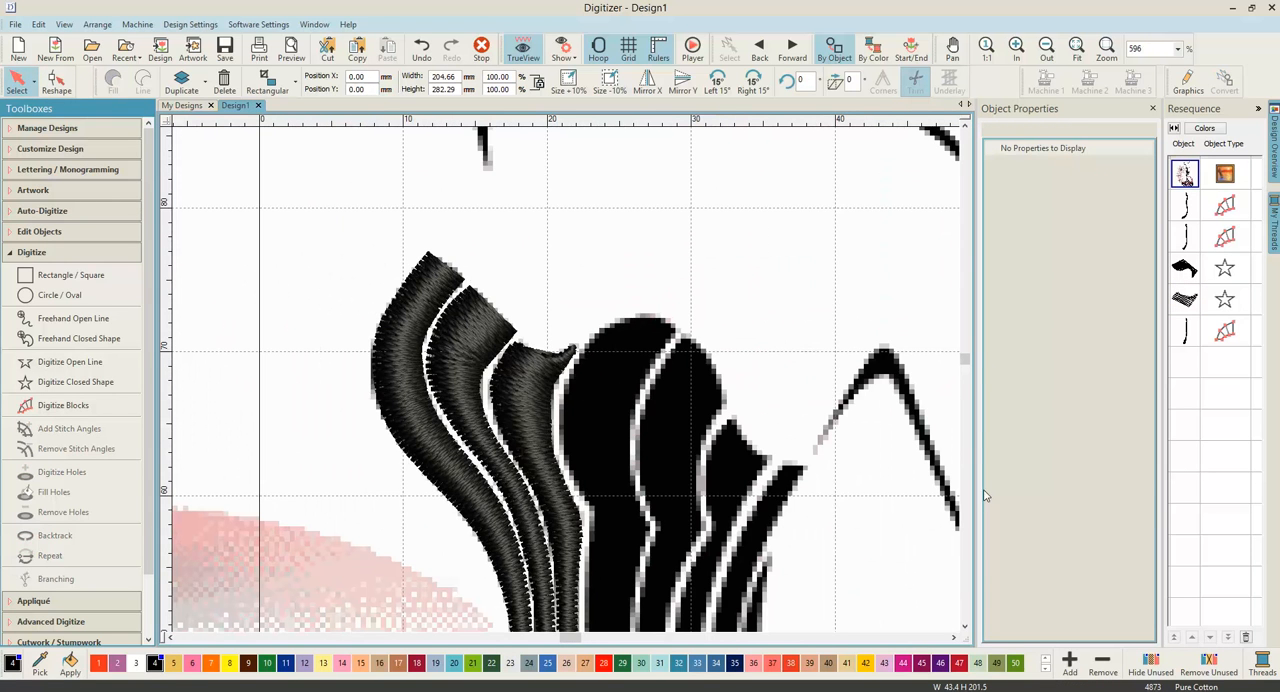
{"action": "left_click_drag", "start_coordinate": [967, 360], "coordinate": [964, 403]}
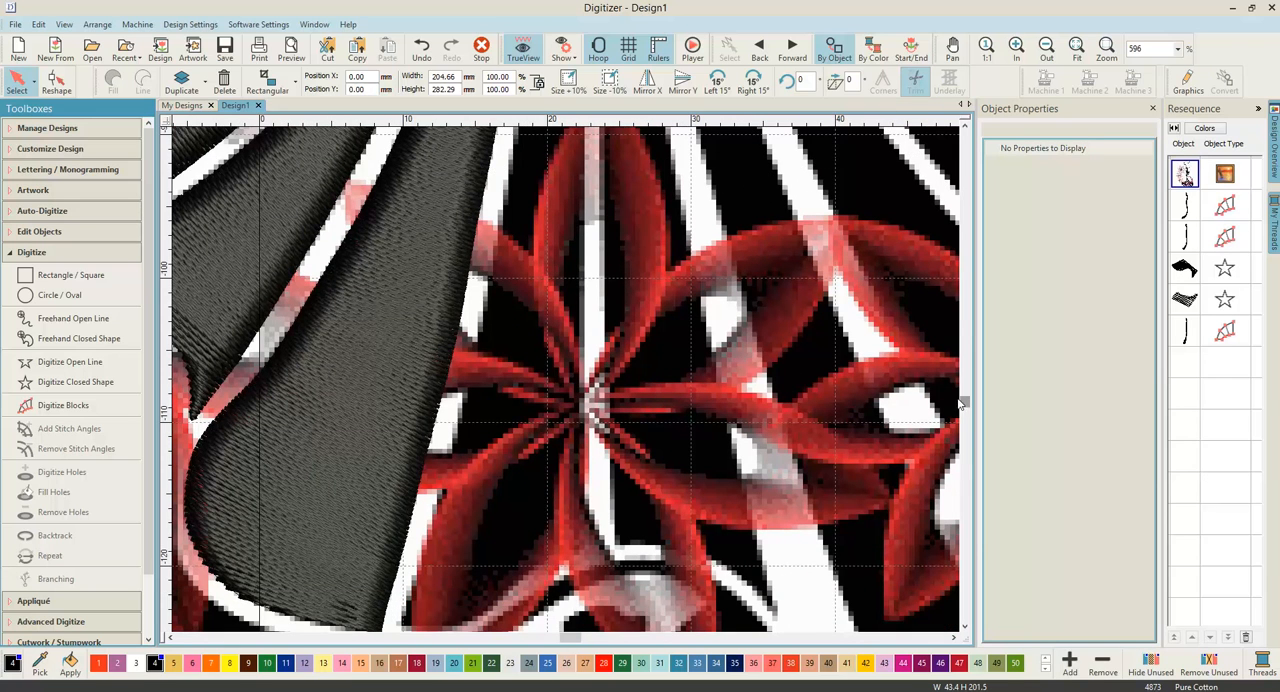
{"action": "key", "text": "d"}
{"action": "scroll", "coordinate": [569, 383], "scroll_direction": "down", "scroll_amount": 7}
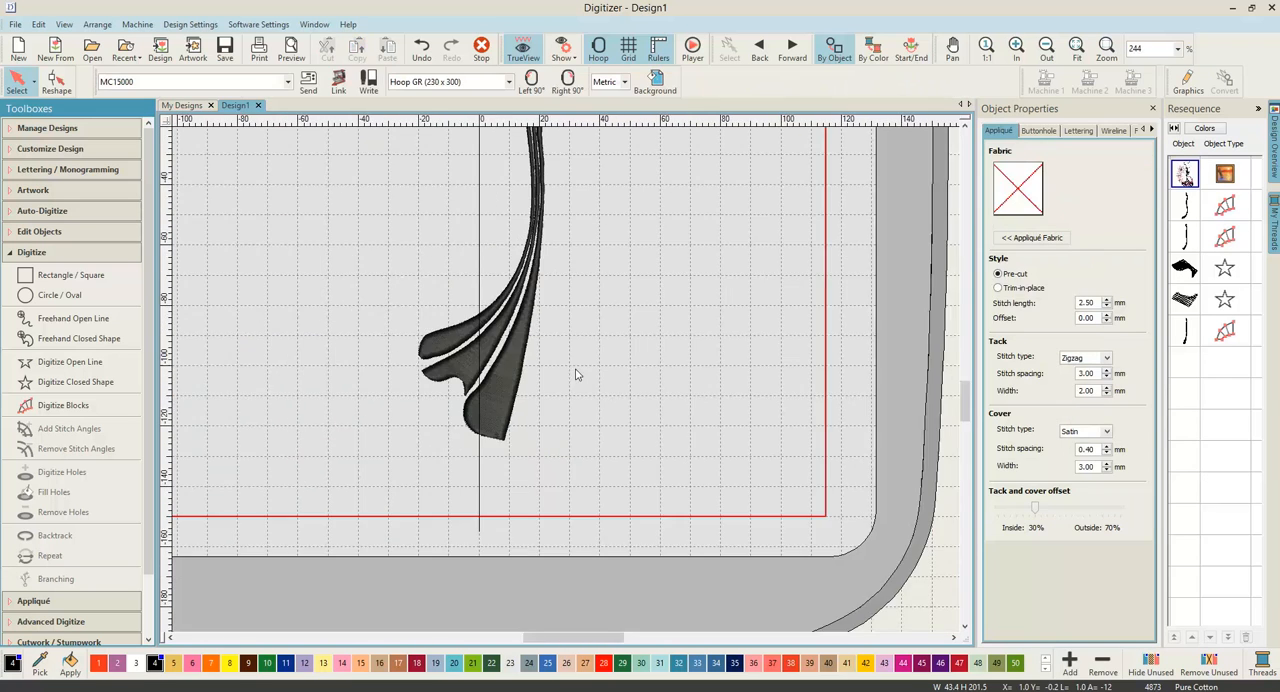
{"action": "scroll", "coordinate": [575, 369], "scroll_direction": "down", "scroll_amount": 1}
{"action": "left_click", "coordinate": [966, 127]}
{"action": "left_click", "coordinate": [966, 127]}
{"action": "left_click", "coordinate": [966, 127]}
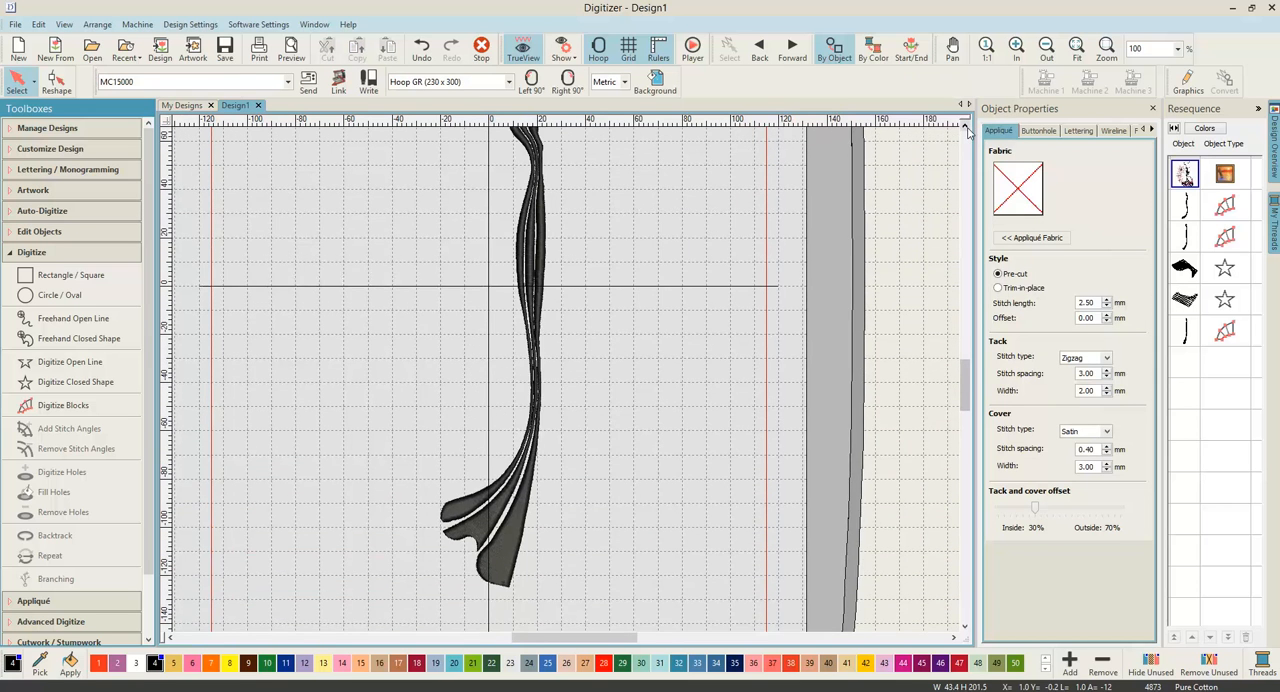
{"action": "left_click", "coordinate": [966, 127]}
{"action": "left_click", "coordinate": [966, 127]}
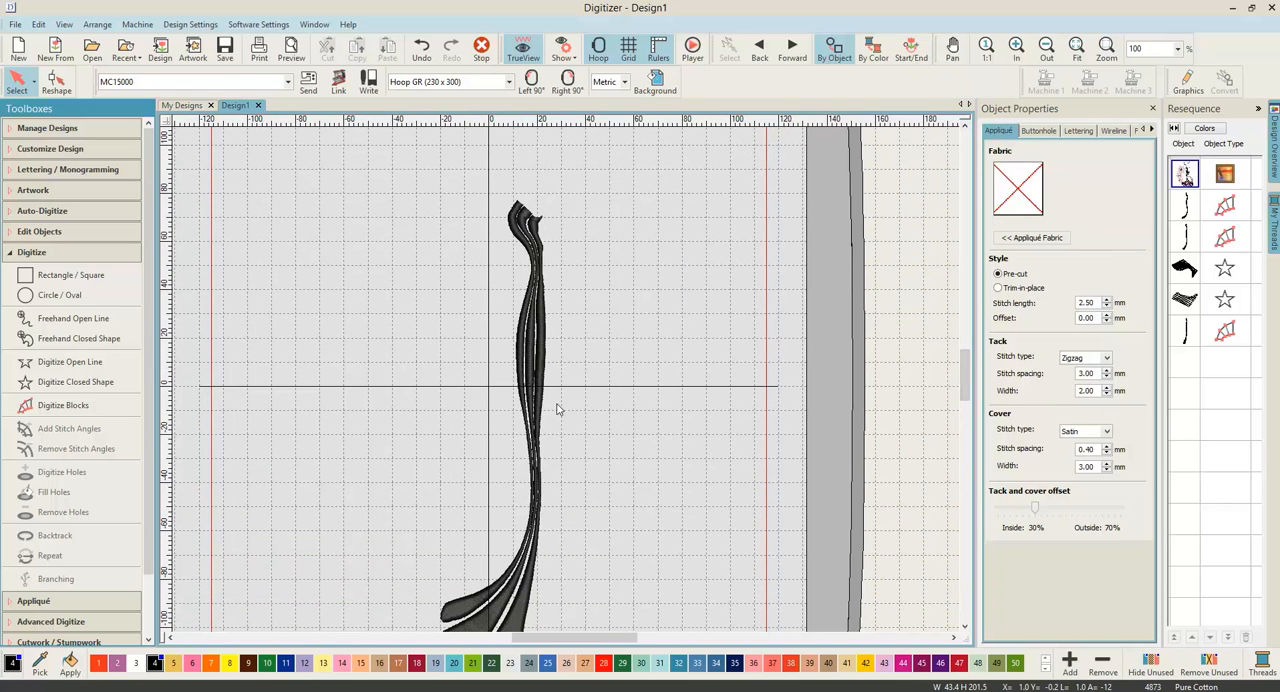
{"action": "scroll", "coordinate": [566, 376], "scroll_direction": "up", "scroll_amount": 4}
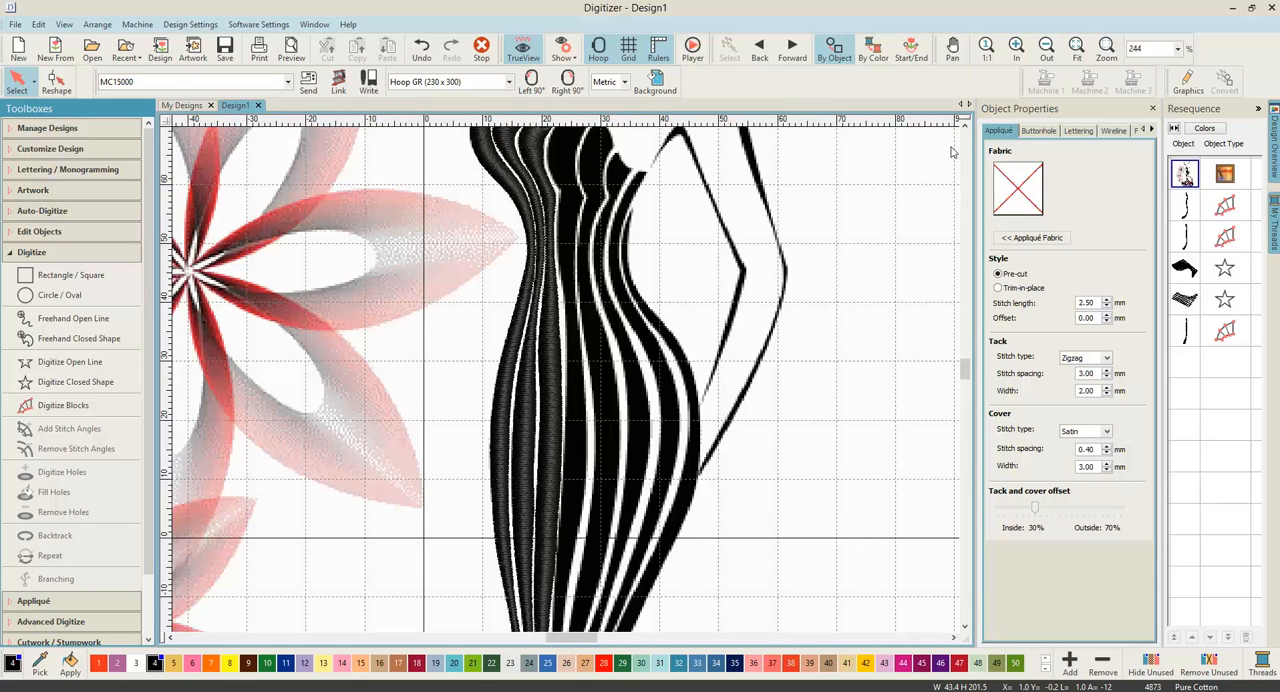
{"action": "left_click", "coordinate": [965, 127]}
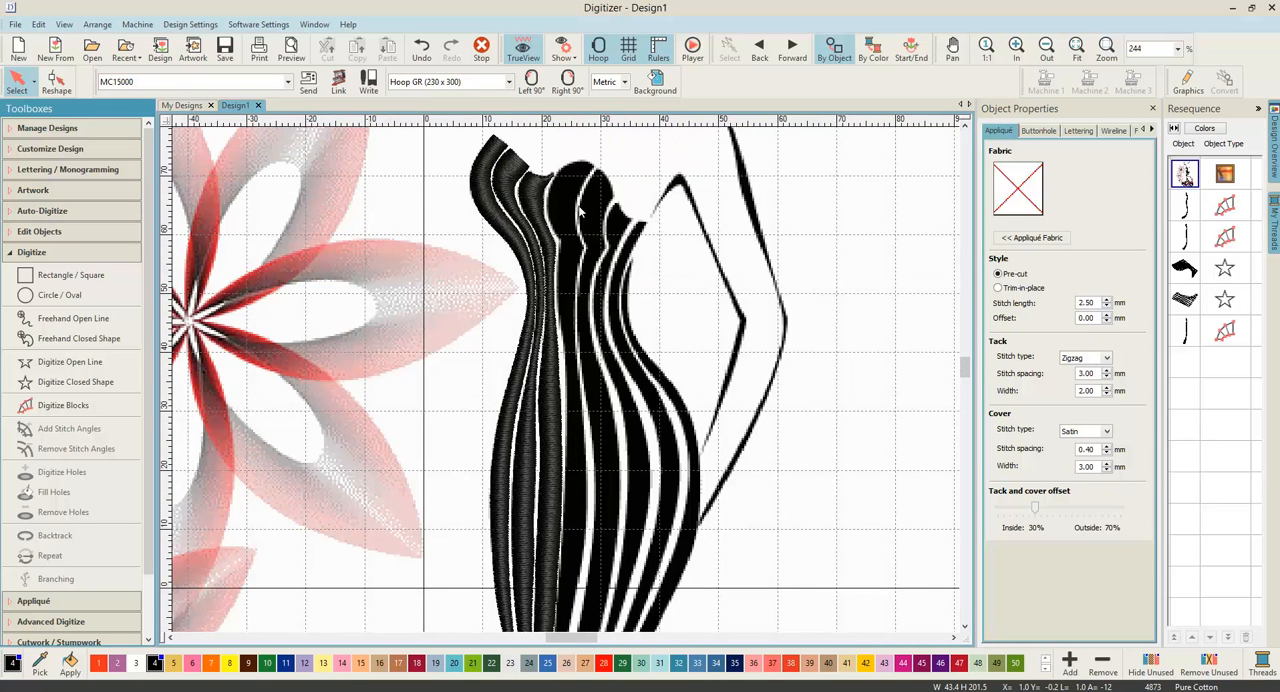
Step: Start a satin-filled Digitize Blocks object on the fourth dress stripe, placing point pairs around its rounded top at the neckline
{"action": "scroll", "coordinate": [592, 222], "scroll_direction": "up", "scroll_amount": 2}
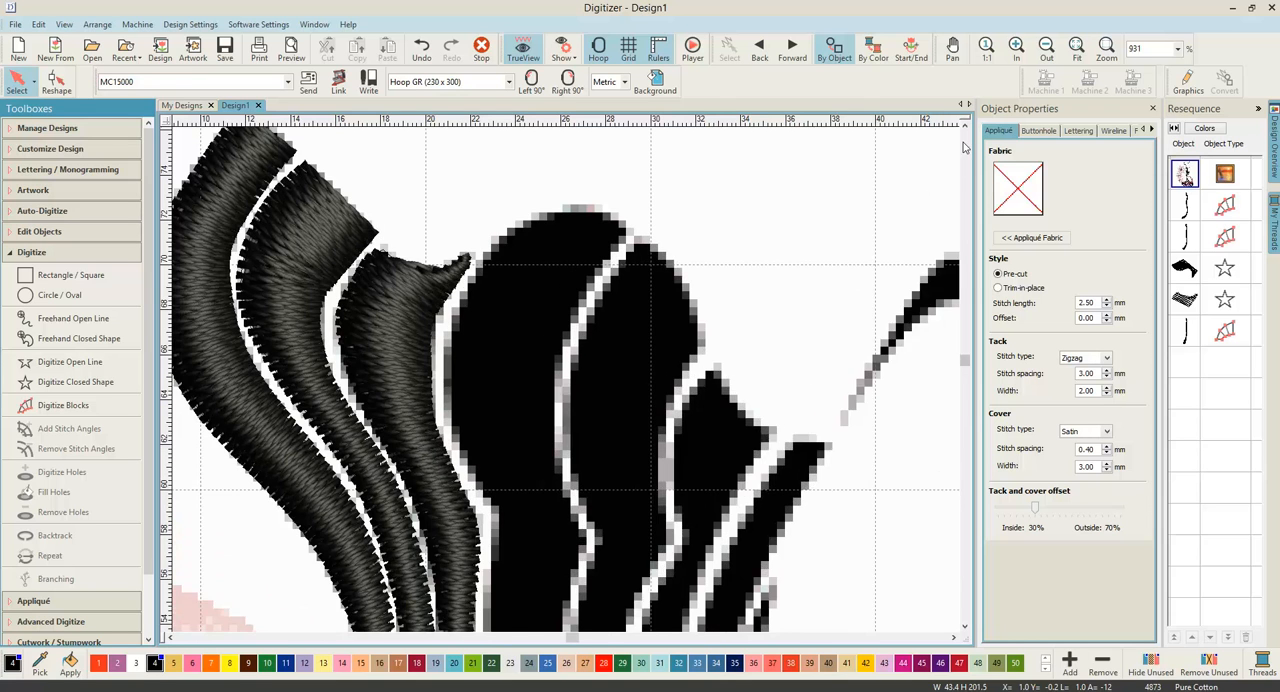
{"action": "left_click", "coordinate": [965, 128]}
{"action": "left_click", "coordinate": [965, 128]}
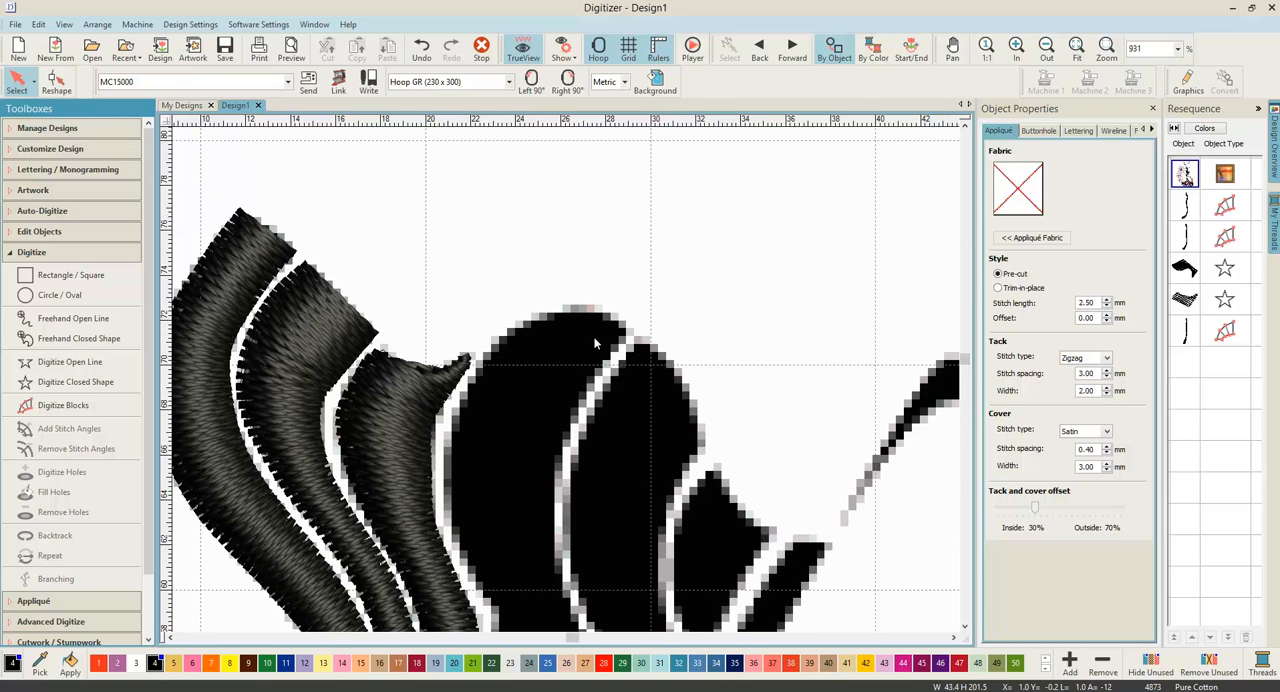
{"action": "left_click", "coordinate": [70, 407]}
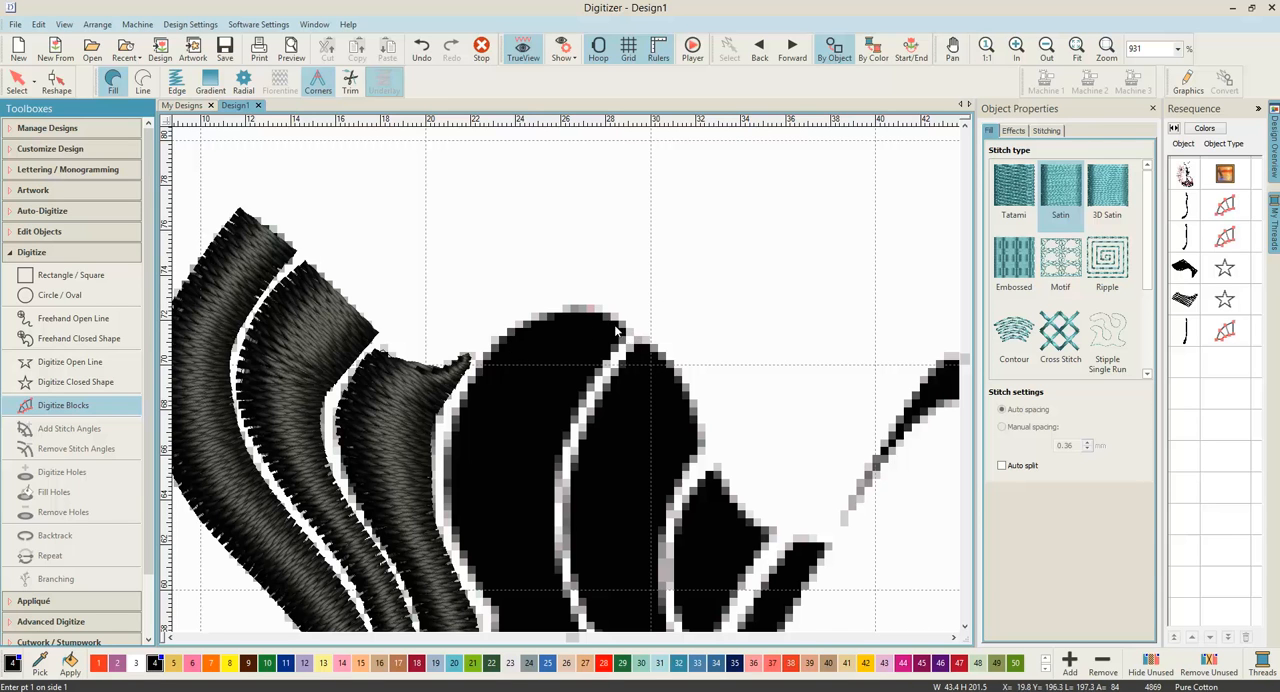
{"action": "left_click", "coordinate": [113, 90]}
{"action": "scroll", "coordinate": [566, 385], "scroll_direction": "up", "scroll_amount": 4}
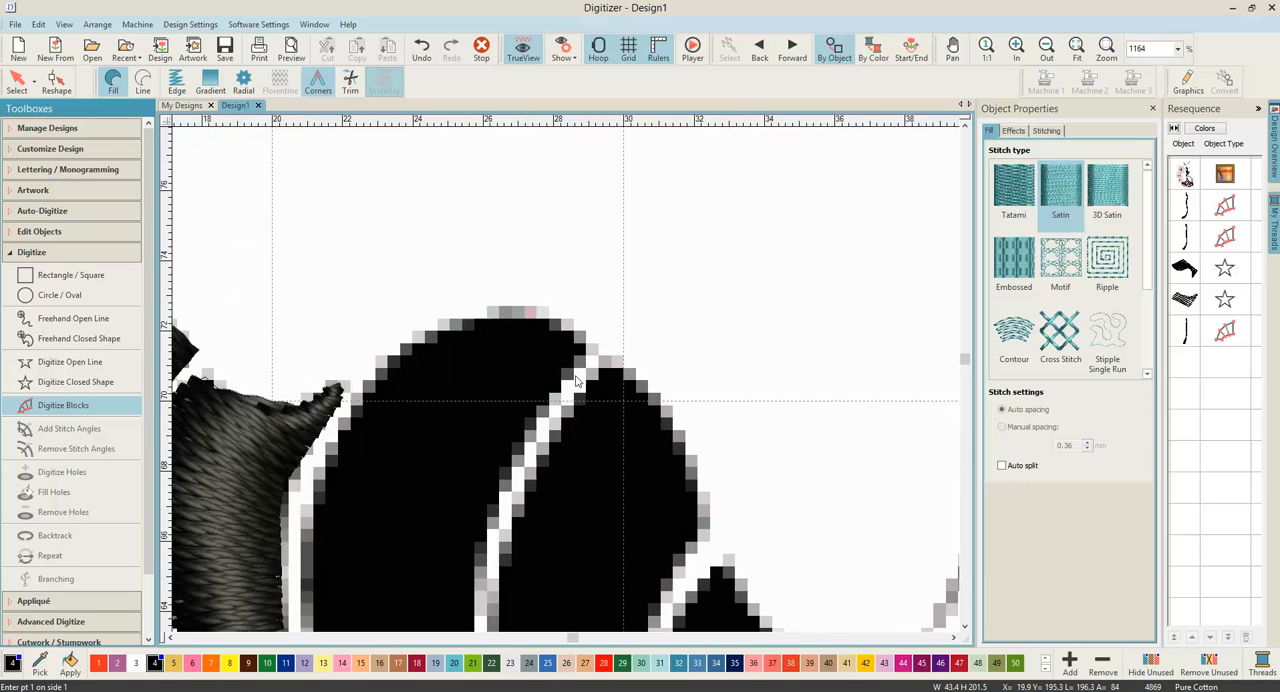
{"action": "left_click", "coordinate": [587, 343]}
{"action": "left_click", "coordinate": [478, 276]}
{"action": "left_click", "coordinate": [520, 427]}
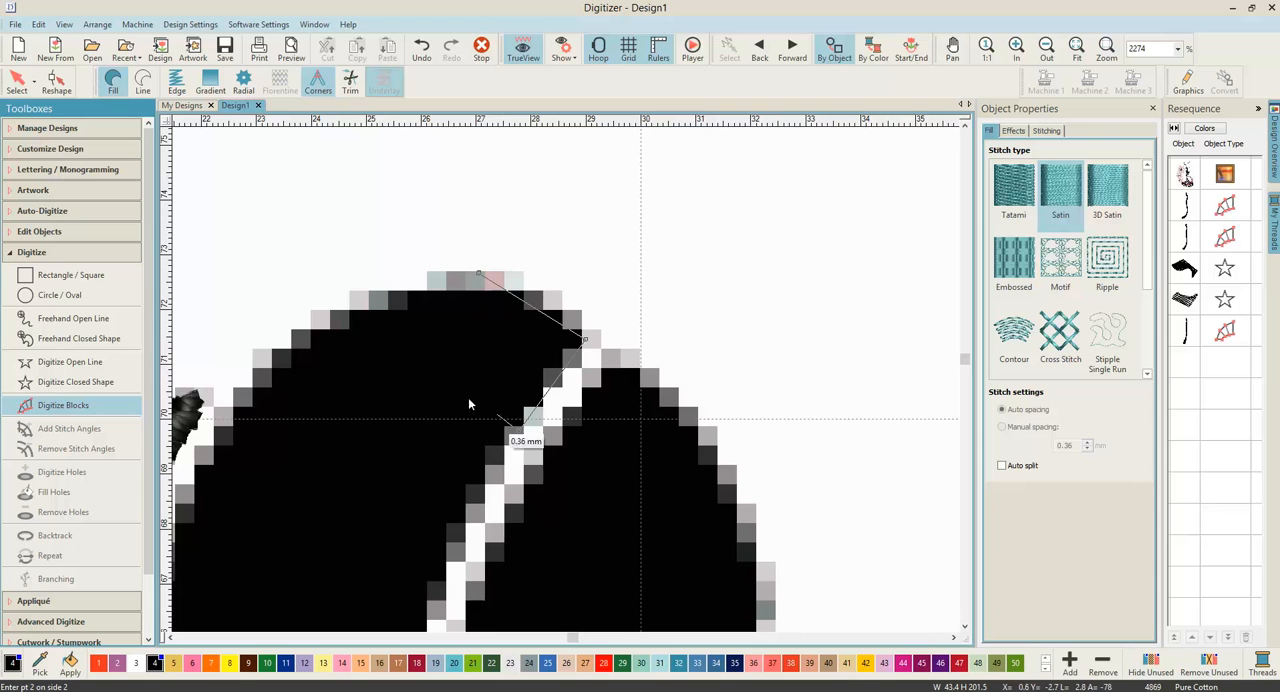
{"action": "left_click", "coordinate": [357, 308]}
{"action": "left_click", "coordinate": [453, 551]}
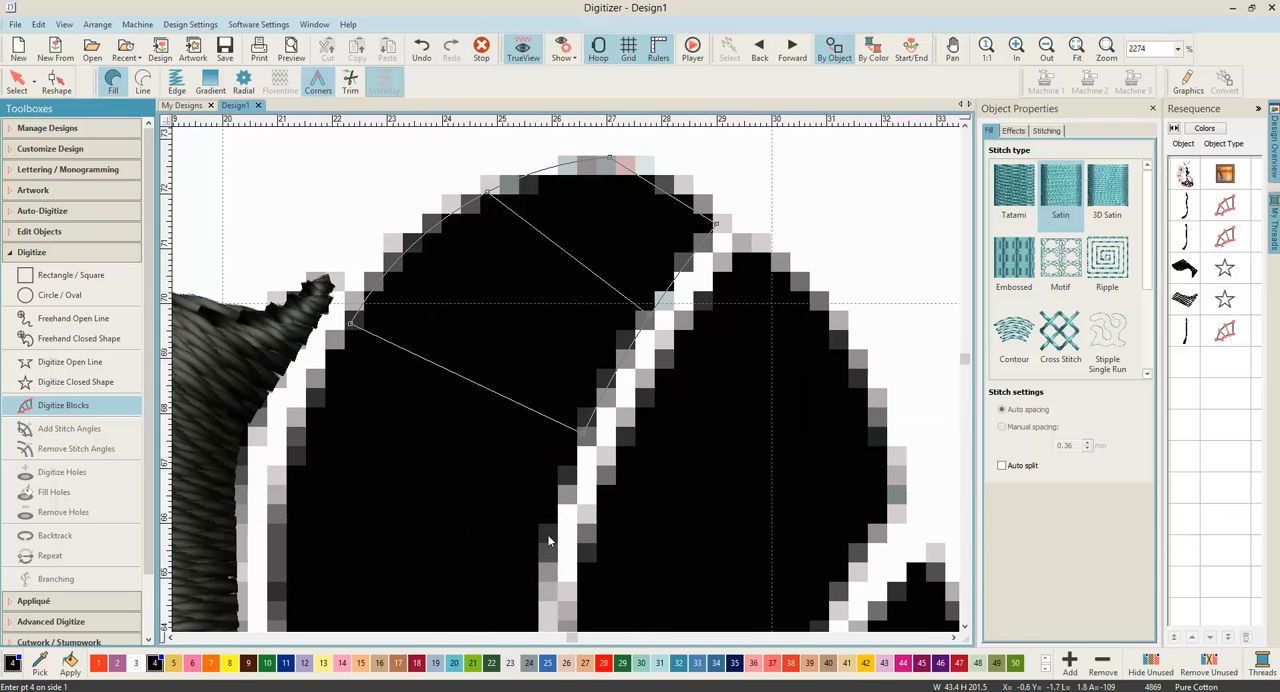
Step: Extend the fourth stripe's satin block with point pairs along both edges, down through the bust toward the waist
{"action": "left_click", "coordinate": [545, 541]}
{"action": "left_click", "coordinate": [287, 506]}
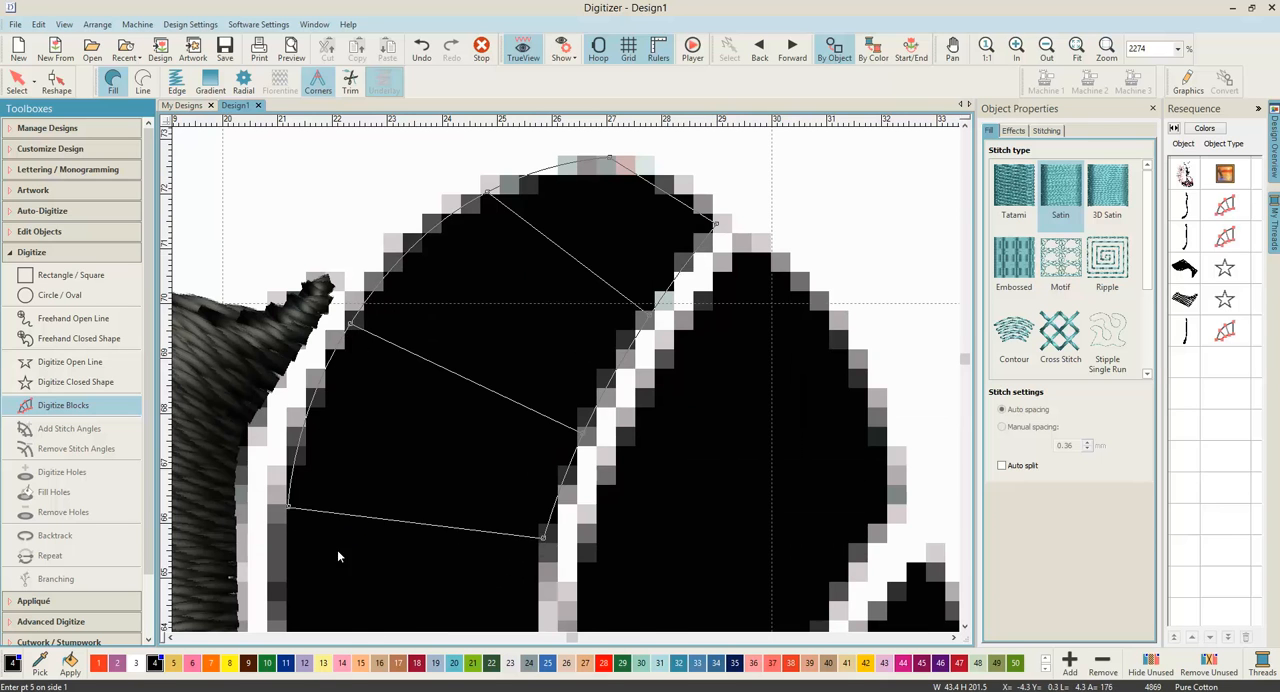
{"action": "left_click", "coordinate": [634, 540]}
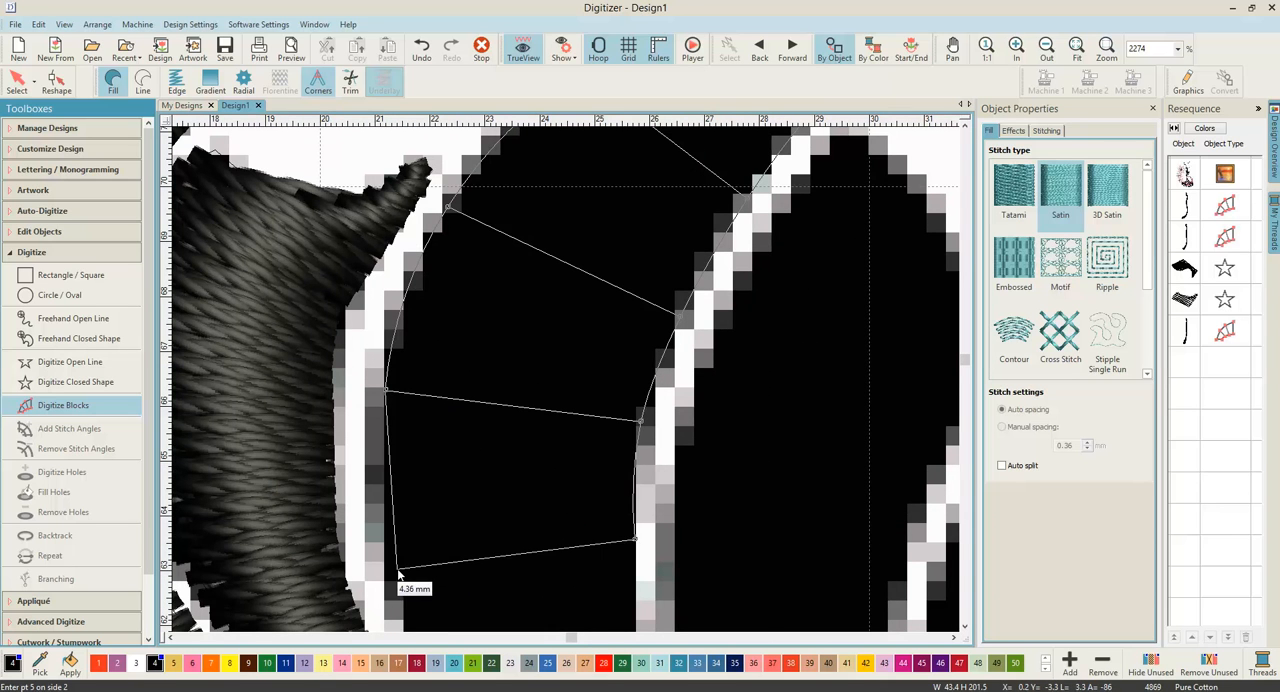
{"action": "left_click", "coordinate": [394, 568]}
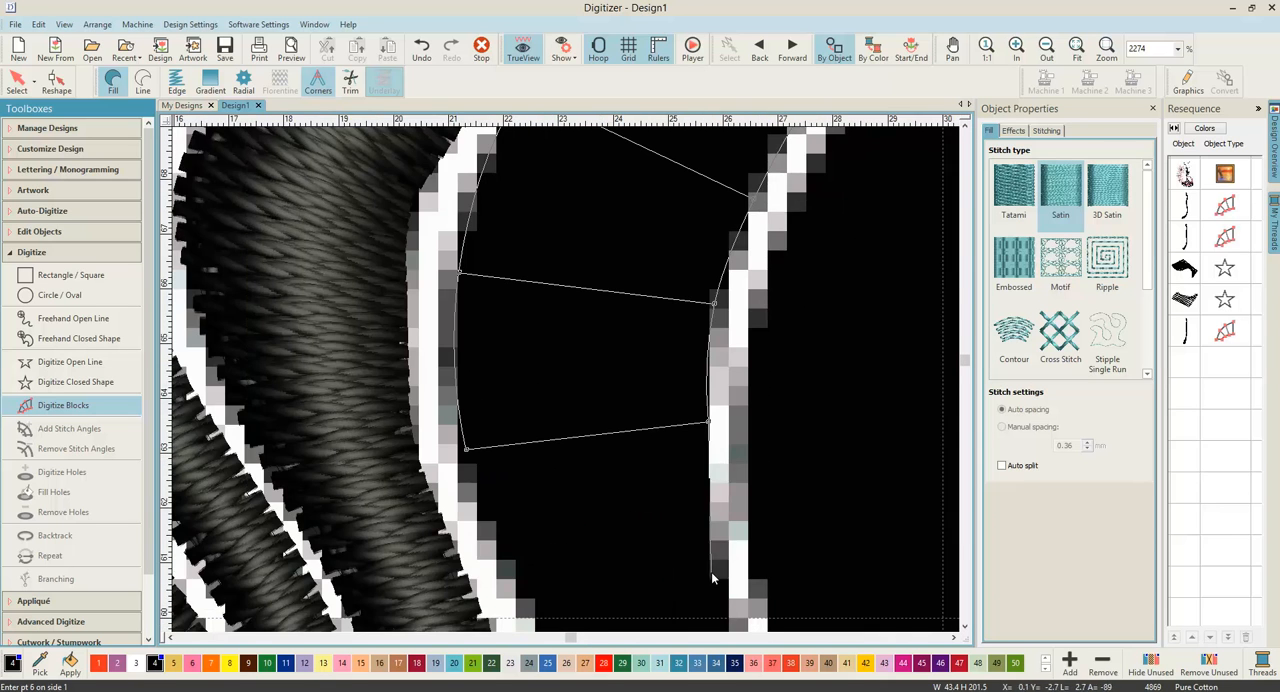
{"action": "left_click", "coordinate": [502, 496]}
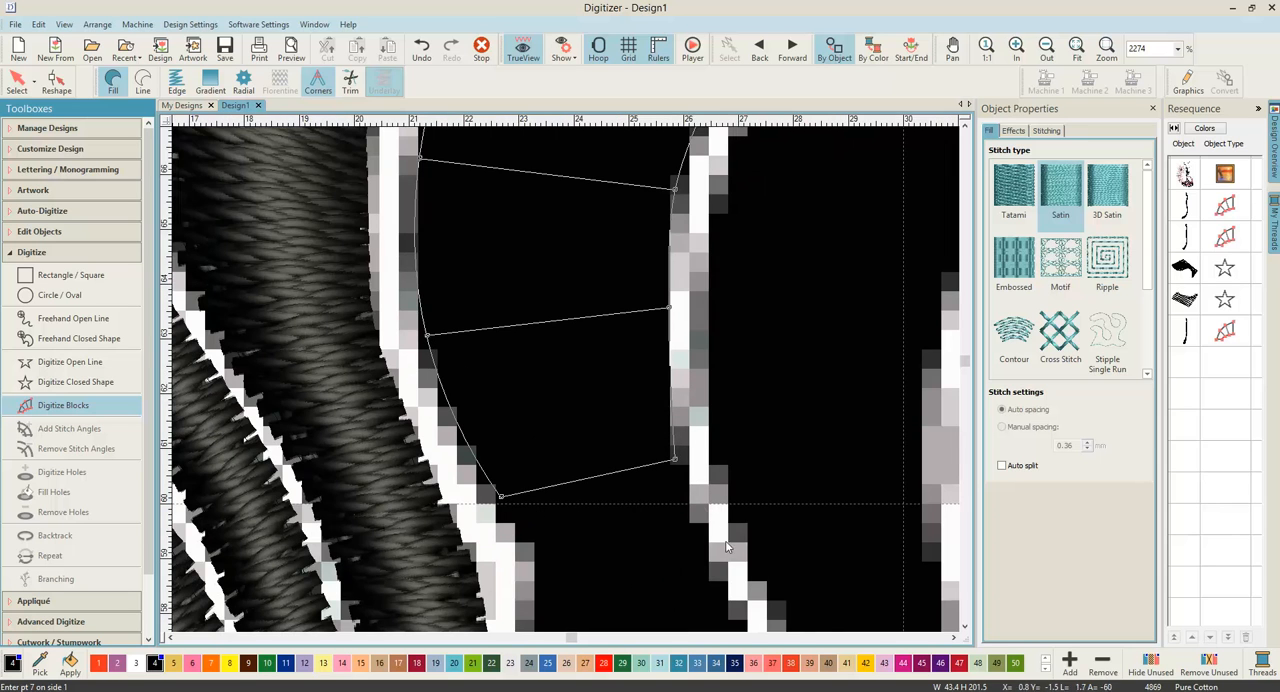
{"action": "left_click", "coordinate": [716, 578]}
{"action": "left_click", "coordinate": [504, 502]}
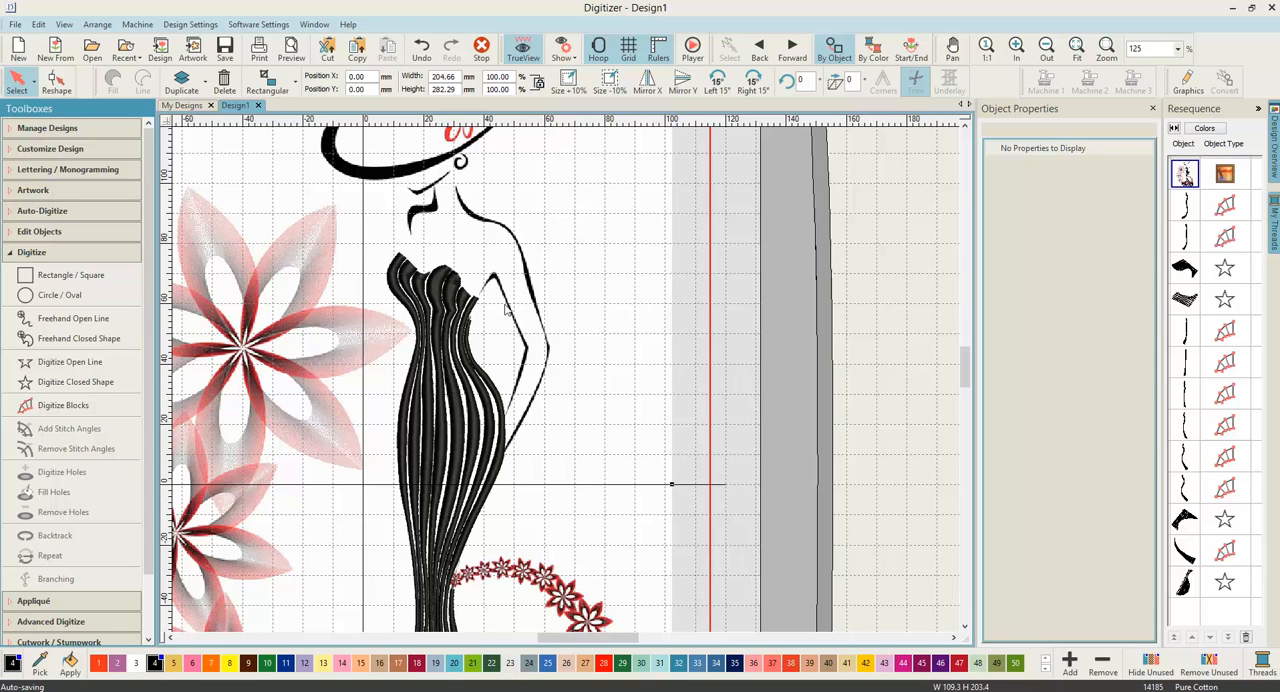
Step: Start a satin block on the inner arm outline, placing point pairs from its faded tip near the neckline up to the peak
{"action": "left_click", "coordinate": [78, 407]}
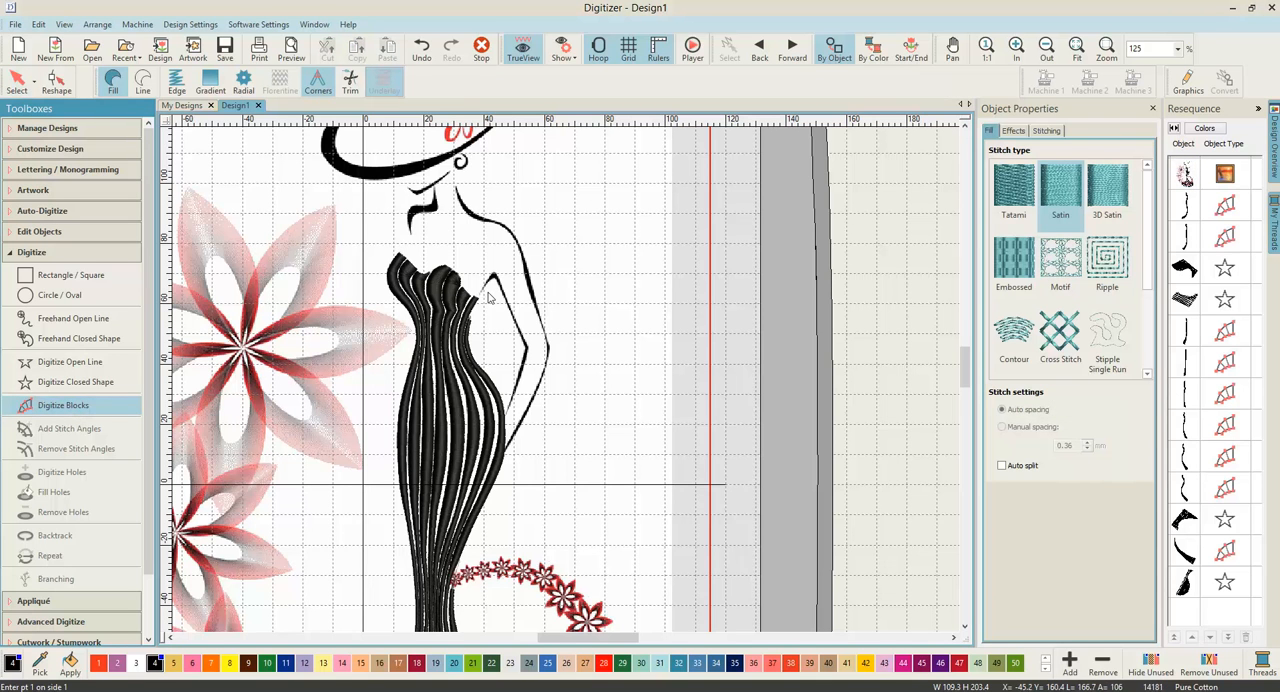
{"action": "scroll", "coordinate": [566, 383], "scroll_direction": "up", "scroll_amount": 8}
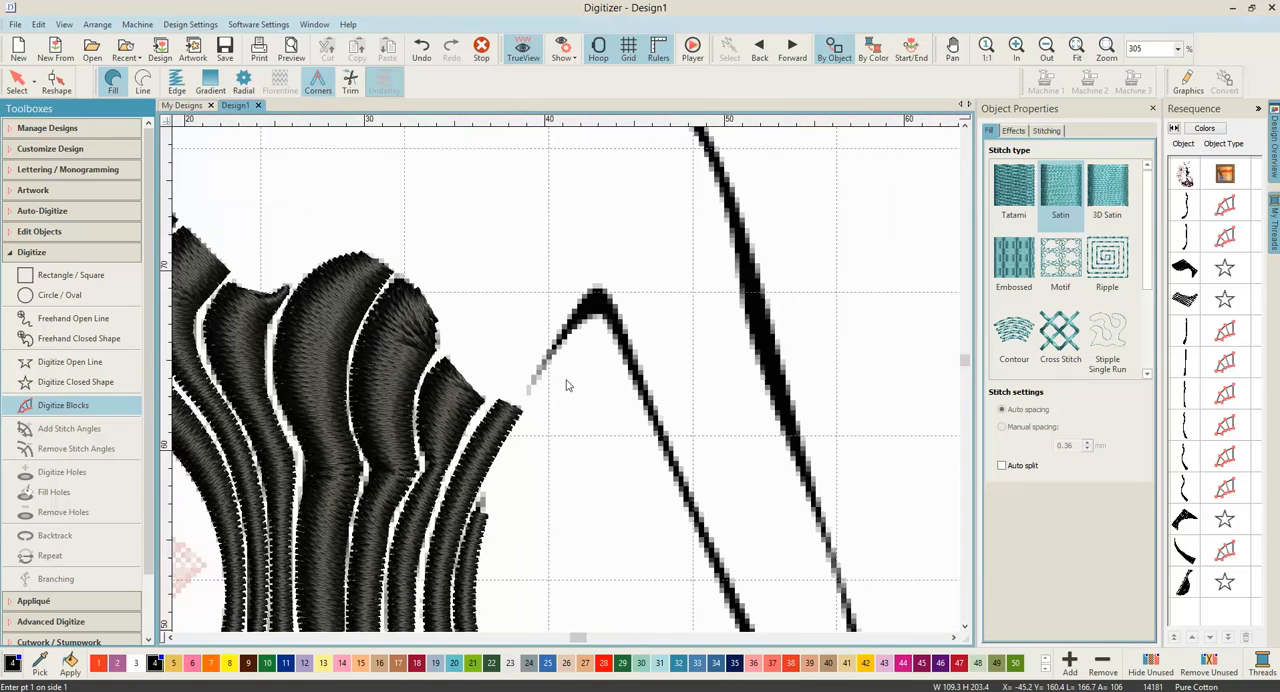
{"action": "left_click", "coordinate": [507, 392]}
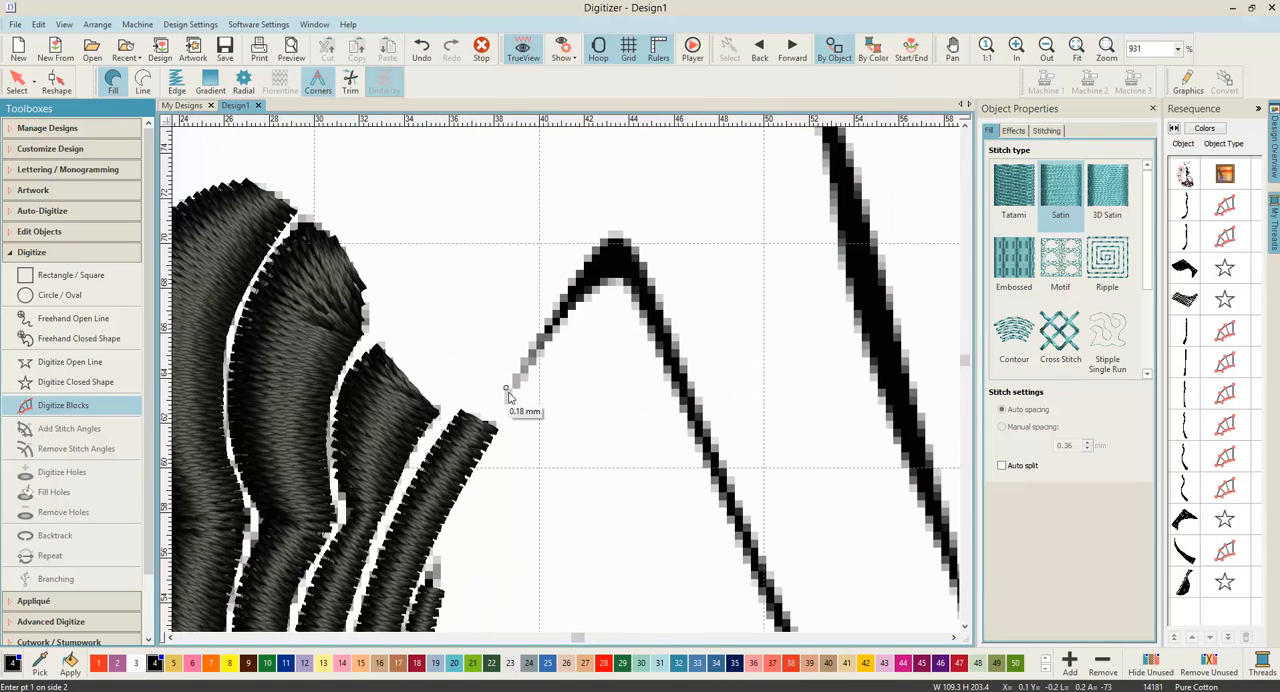
{"action": "left_click", "coordinate": [545, 330]}
{"action": "left_click", "coordinate": [595, 282]}
{"action": "left_click", "coordinate": [613, 238]}
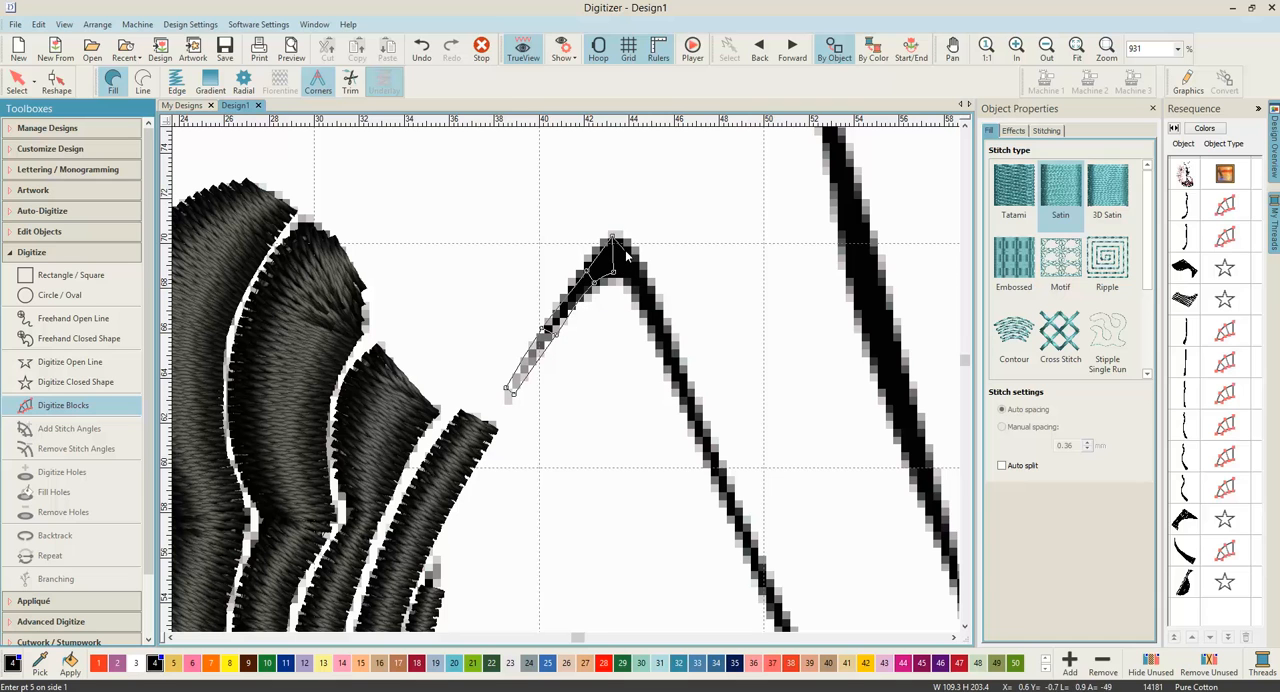
{"action": "left_click", "coordinate": [632, 258]}
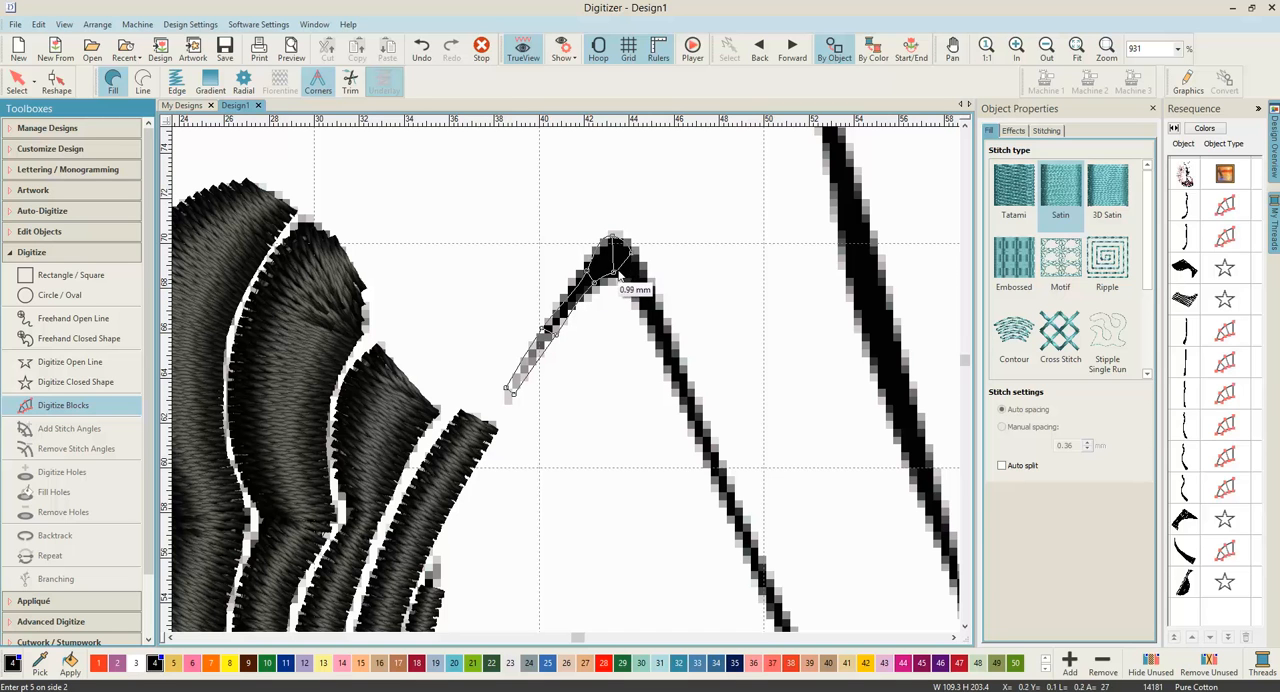
{"action": "left_click", "coordinate": [647, 289]}
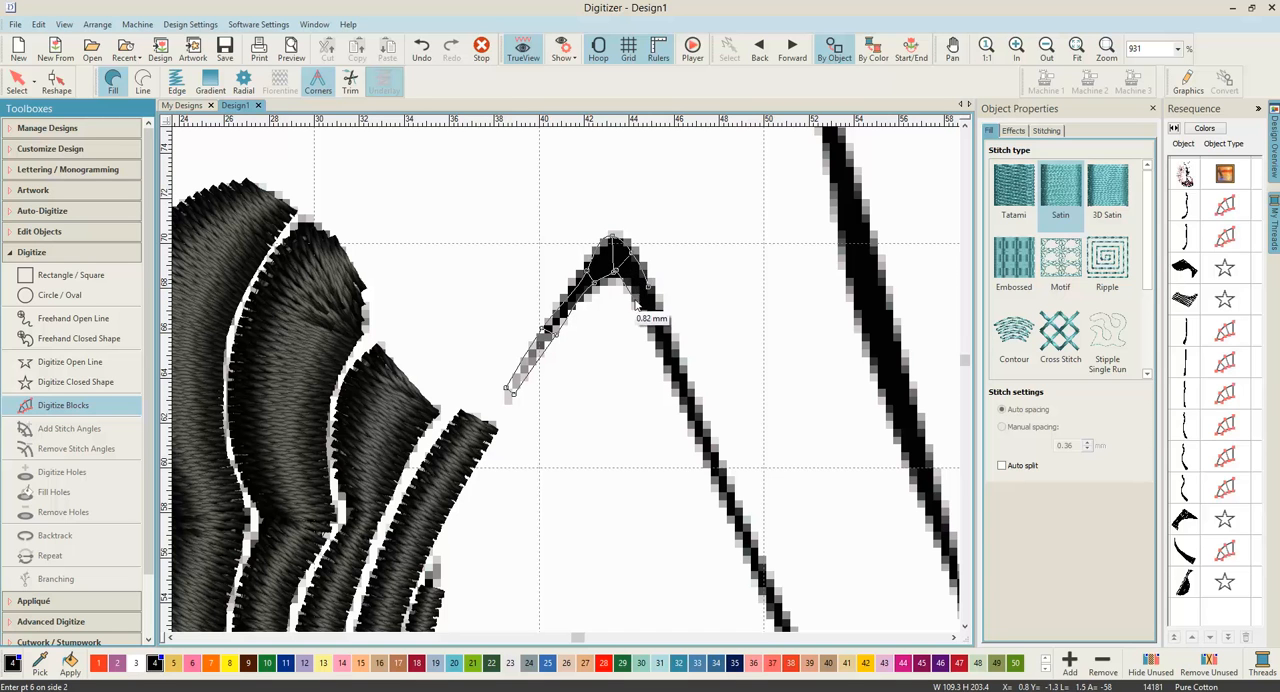
{"action": "key", "text": "BackSpace"}
{"action": "key", "text": "BackSpace"}
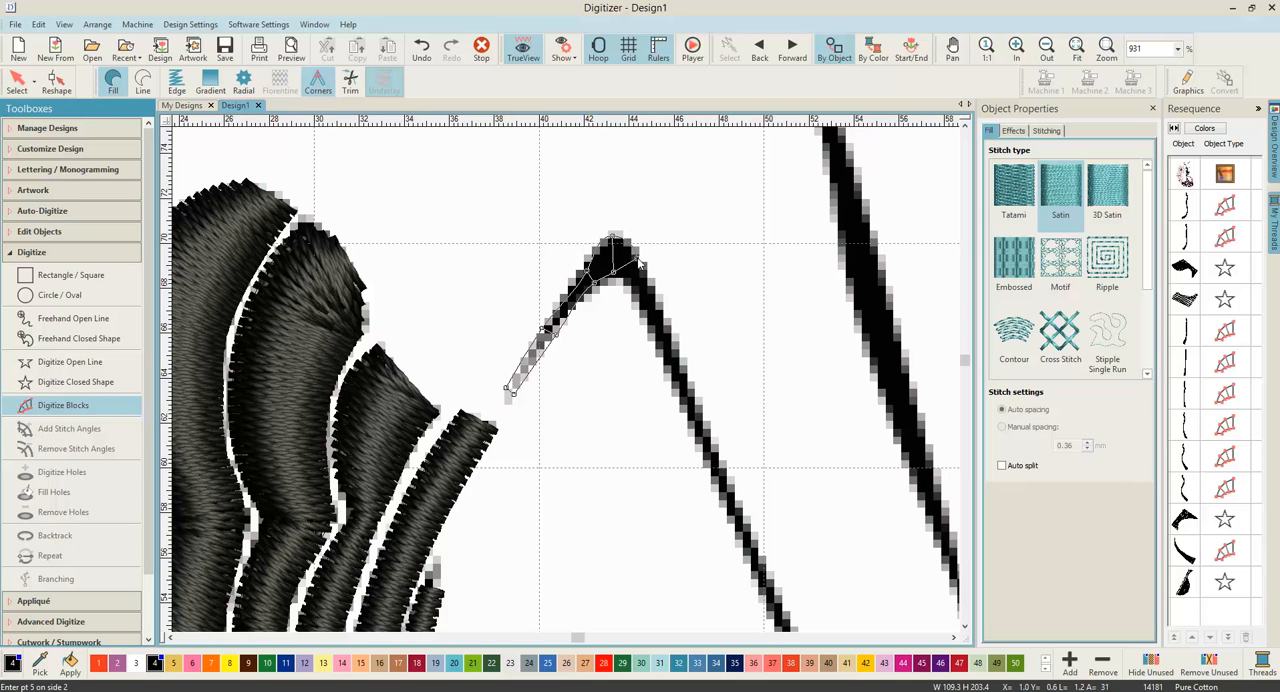
Step: Continue the inner arm block over the peak, placing point pairs on both edges down the upper arm
{"action": "left_click", "coordinate": [616, 273]}
{"action": "left_click", "coordinate": [656, 292]}
{"action": "left_click", "coordinate": [719, 455]}
{"action": "left_click", "coordinate": [708, 467]}
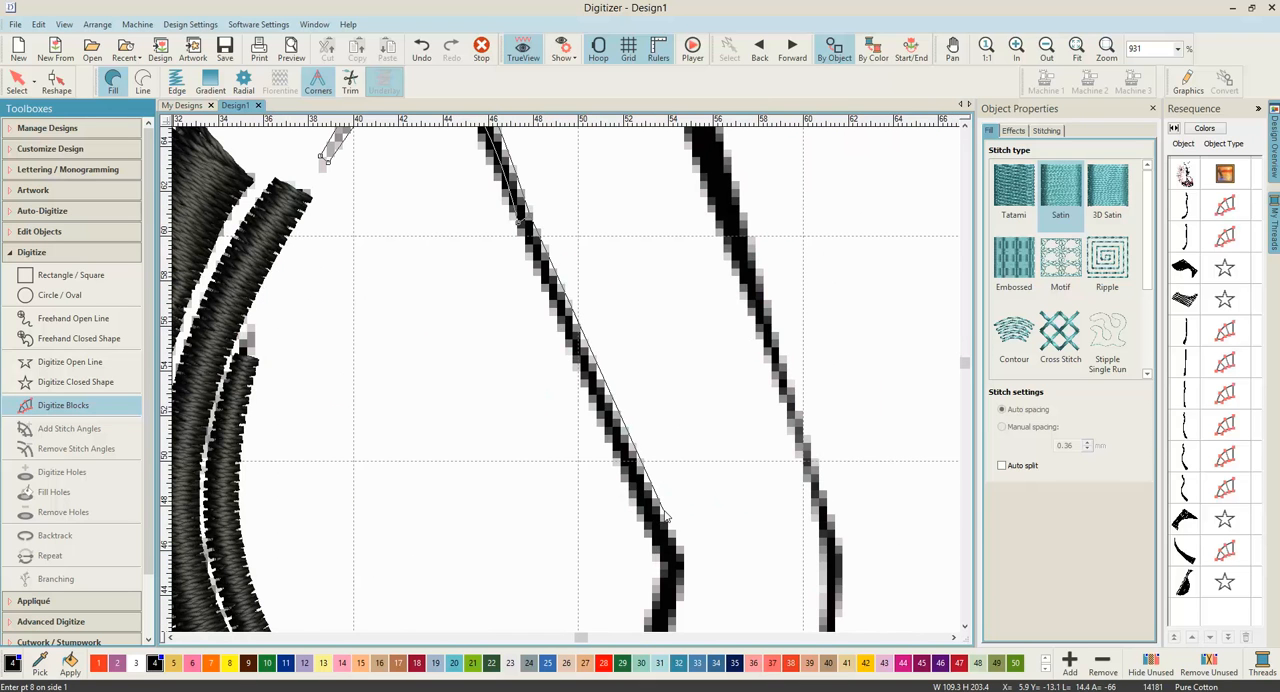
Step: Carry the inner arm block around the elbow bend with closely spaced point pairs on both edges
{"action": "left_click", "coordinate": [646, 532]}
{"action": "left_click", "coordinate": [666, 545]}
{"action": "left_click", "coordinate": [661, 556]}
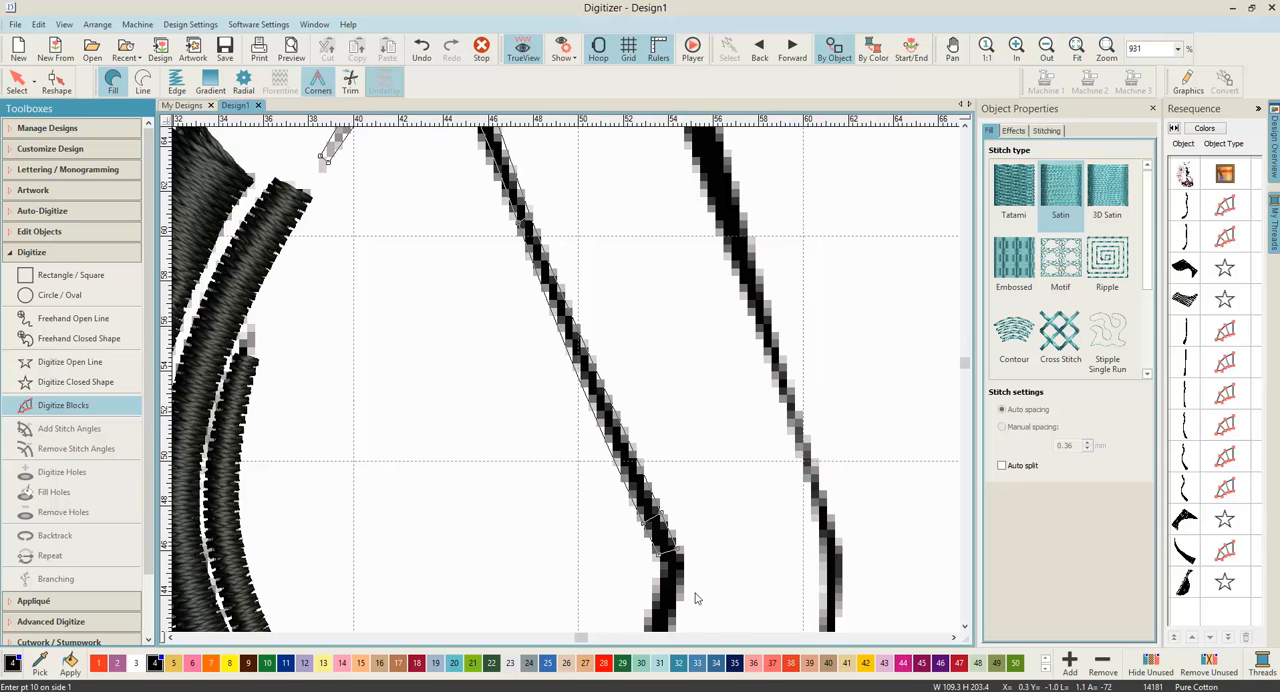
{"action": "left_click", "coordinate": [620, 451]}
{"action": "left_click", "coordinate": [600, 452]}
{"action": "left_click", "coordinate": [614, 478]}
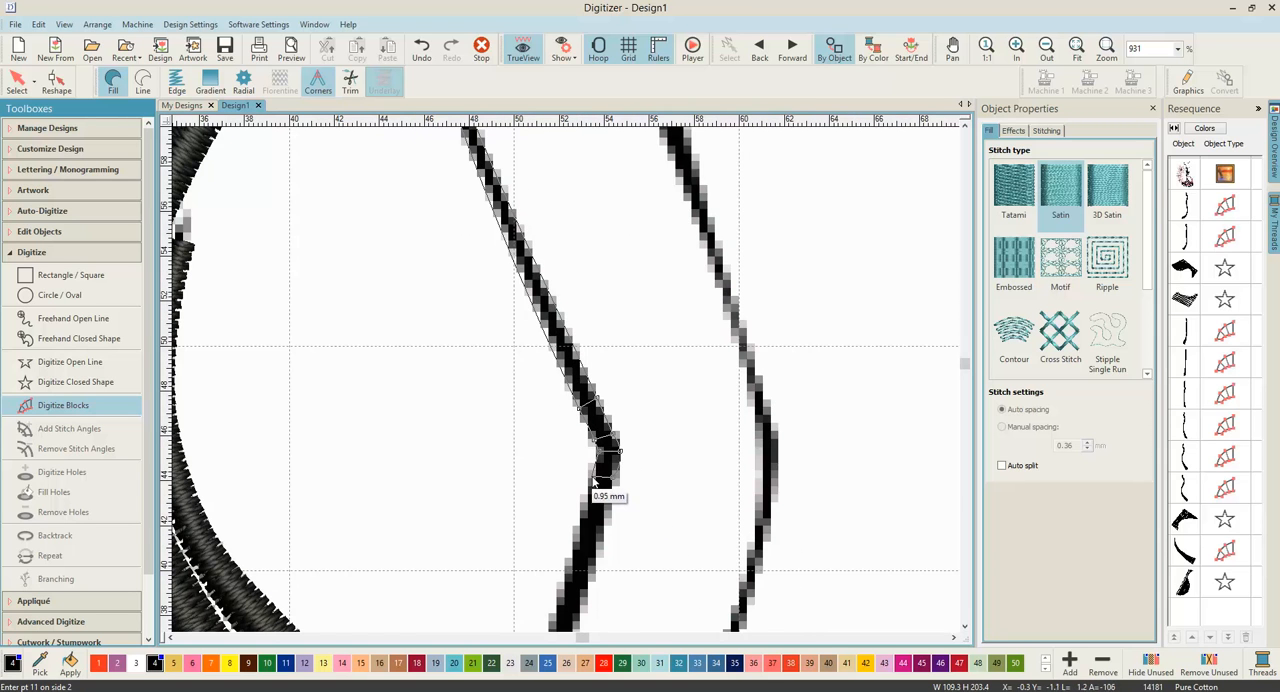
{"action": "left_click", "coordinate": [598, 488]}
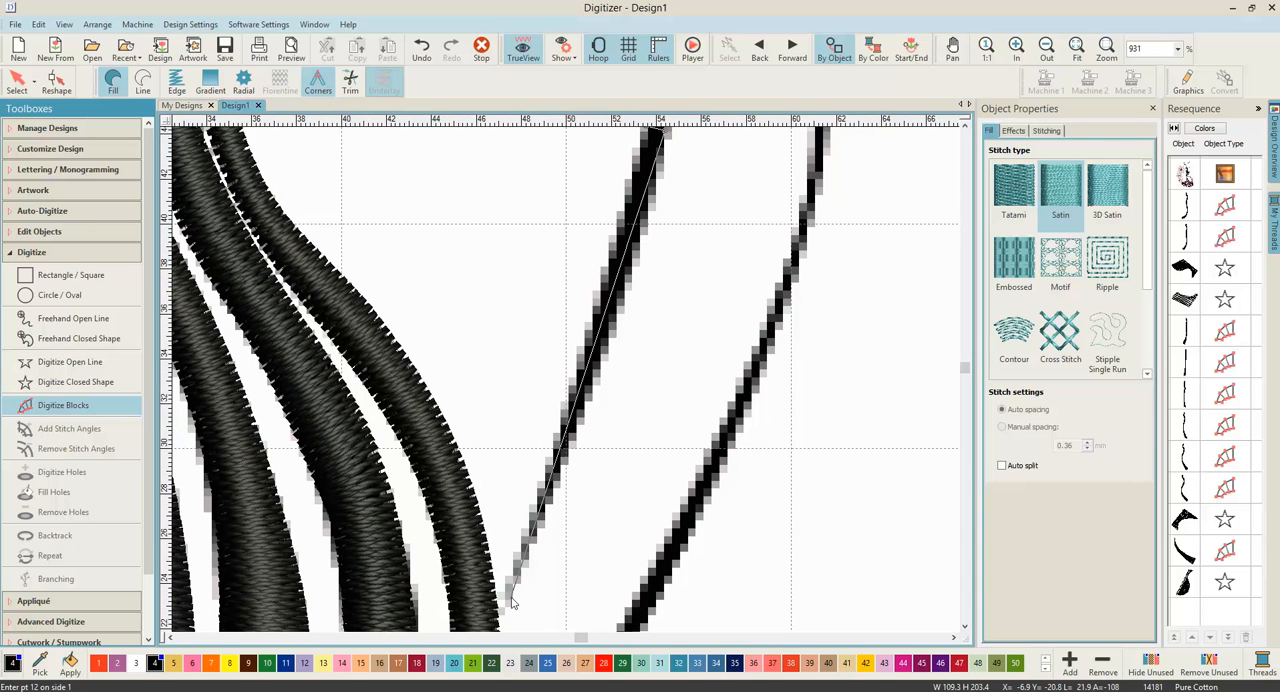
{"action": "left_click", "coordinate": [513, 593]}
{"action": "left_click", "coordinate": [508, 597]}
{"action": "key", "text": "BackSpace"}
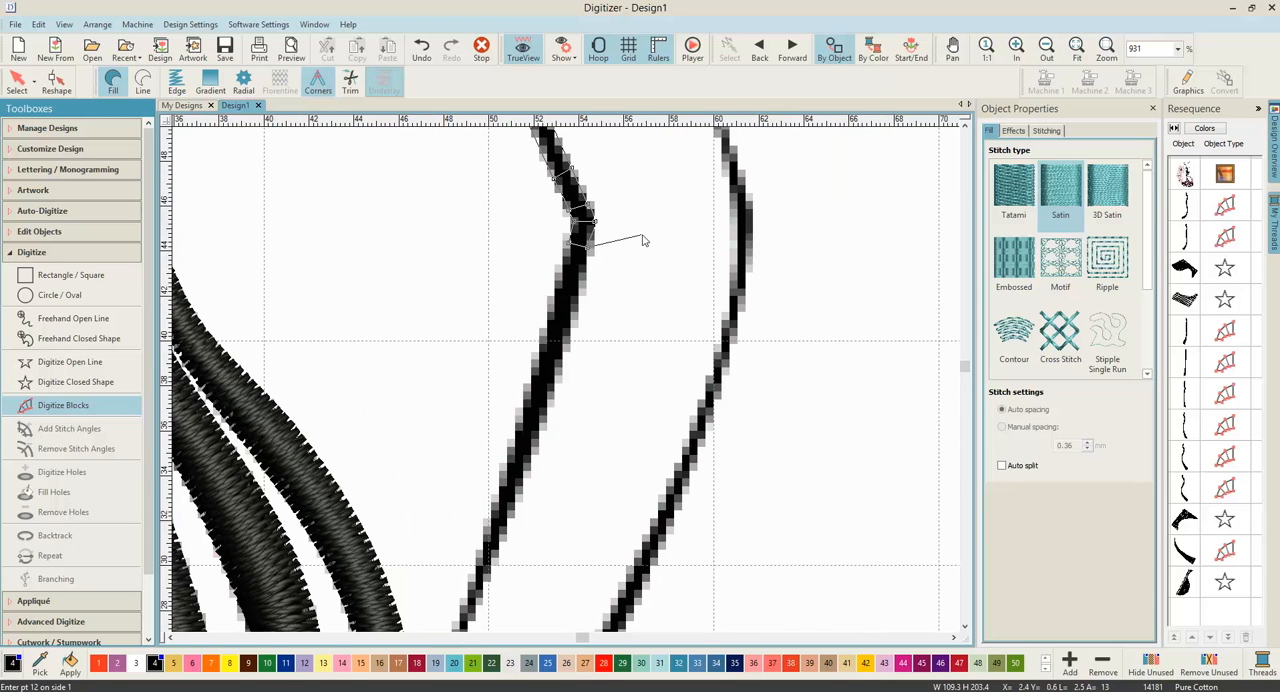
{"action": "key", "text": "BackSpace"}
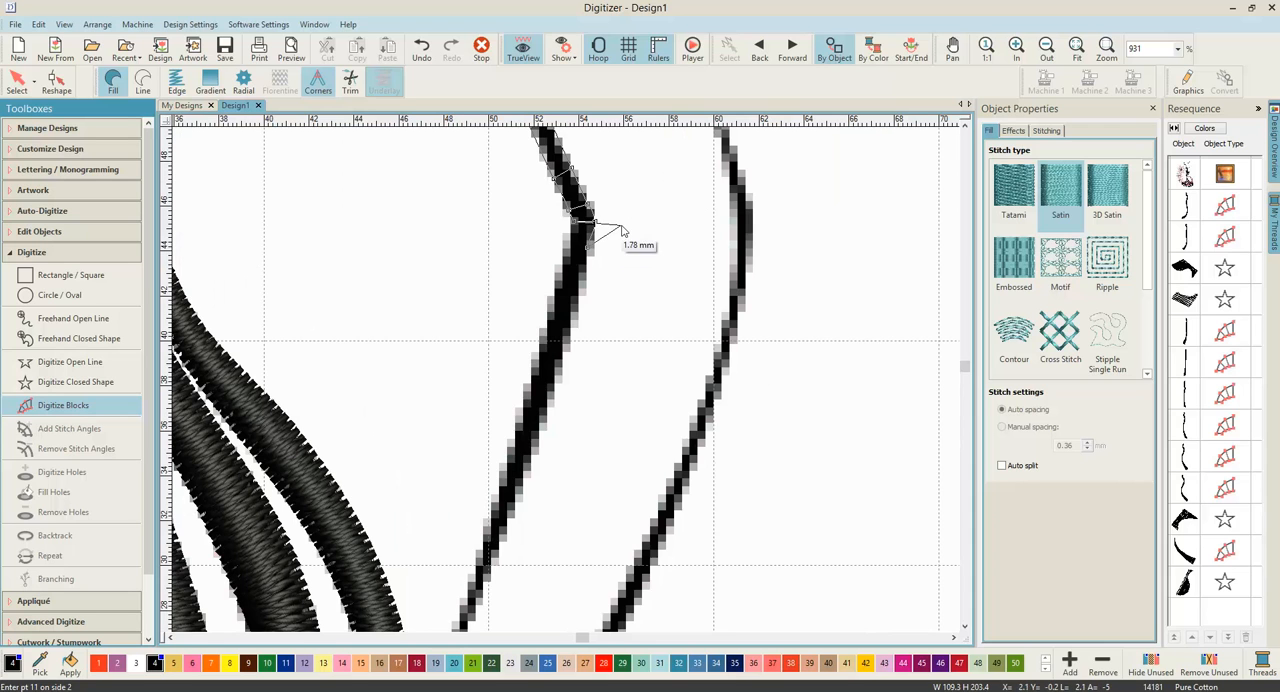
Step: Place point pairs from just below the elbow down the forearm to its tapered end, and complete the inner arm block
{"action": "left_click", "coordinate": [590, 223]}
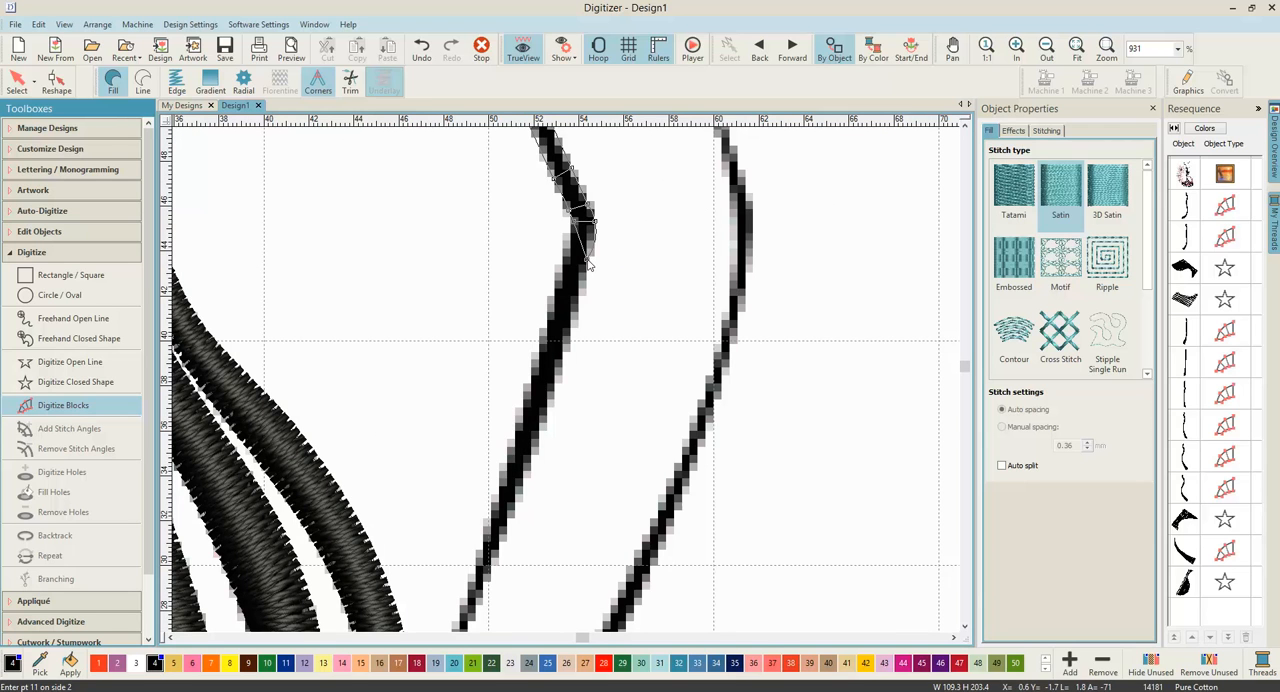
{"action": "left_click", "coordinate": [585, 262]}
{"action": "left_click", "coordinate": [521, 492]}
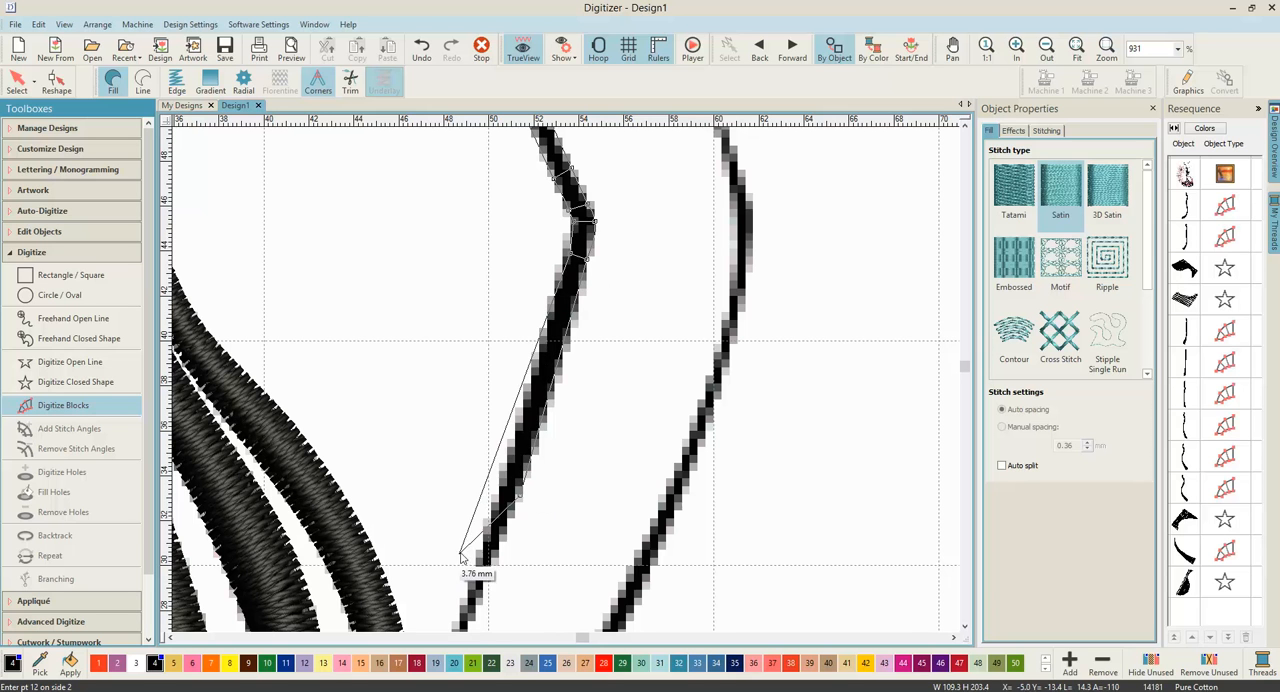
{"action": "left_click", "coordinate": [508, 514]}
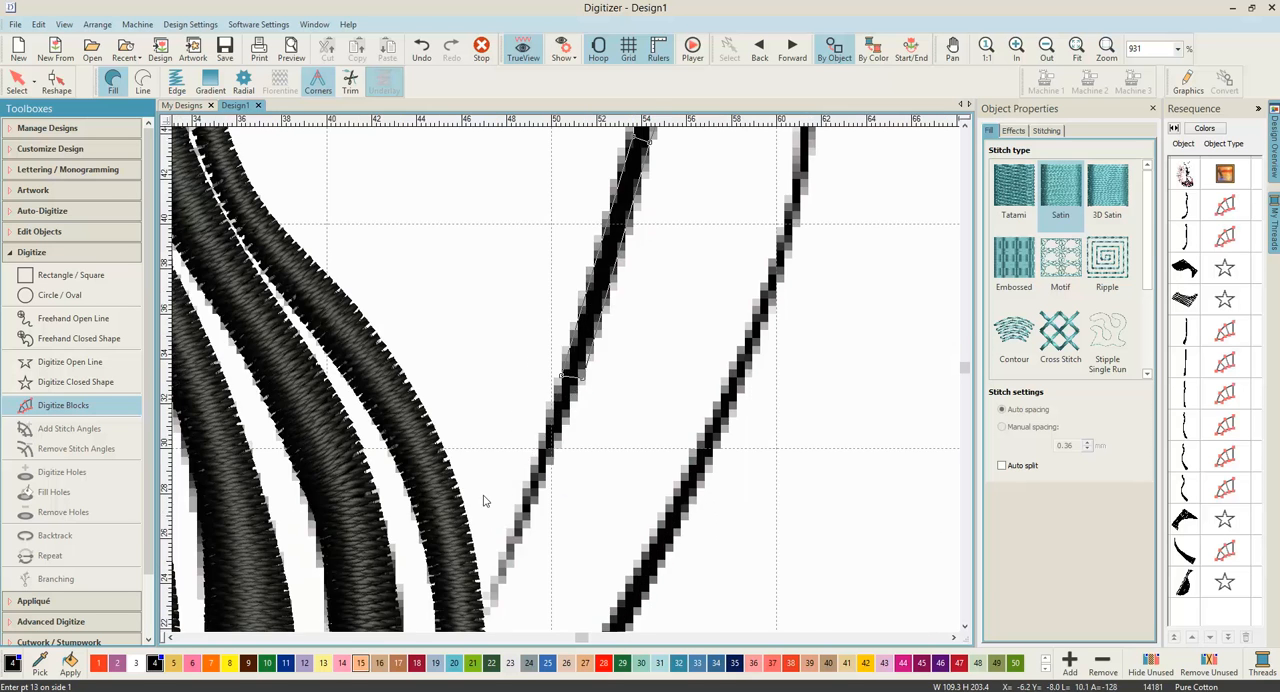
{"action": "left_click", "coordinate": [569, 462]}
{"action": "left_click", "coordinate": [565, 468]}
{"action": "key", "text": "Return"}
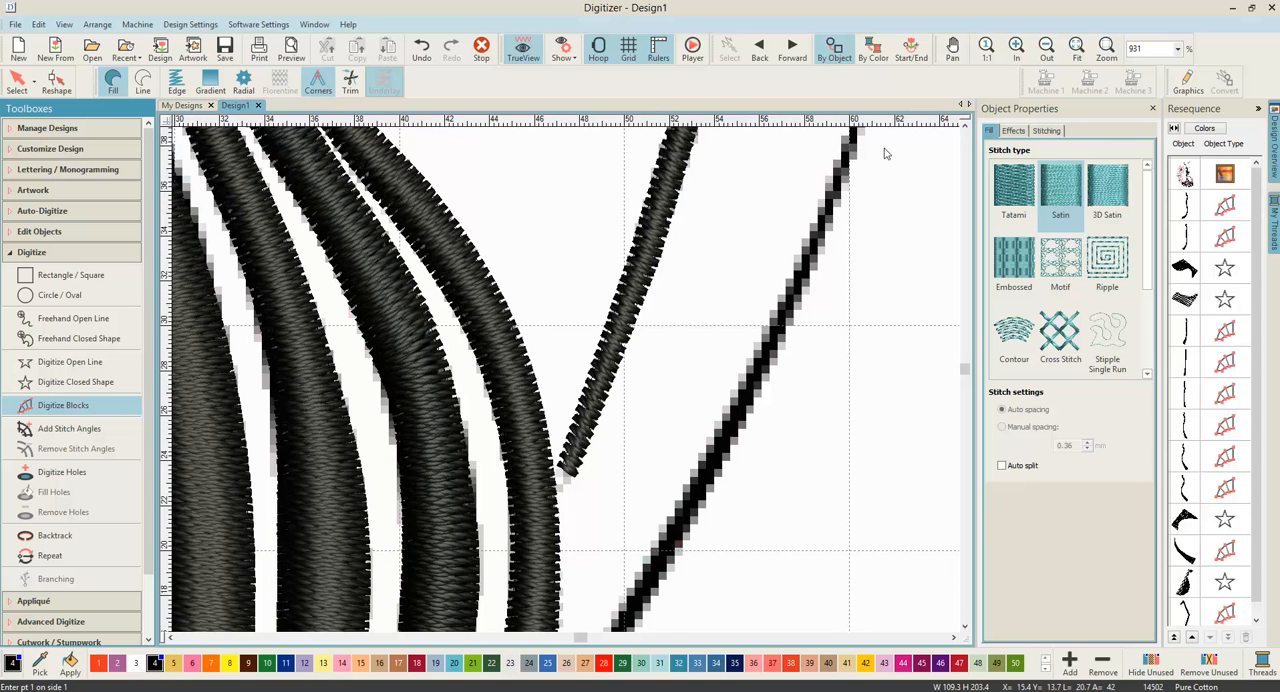
Step: Leave digitizing and examine the stitched dress, arm and hat outlines in the hoop, with the artwork hidden and shown again
{"action": "scroll", "coordinate": [571, 371], "scroll_direction": "down", "scroll_amount": 5}
{"action": "scroll", "coordinate": [577, 338], "scroll_direction": "down", "scroll_amount": 3}
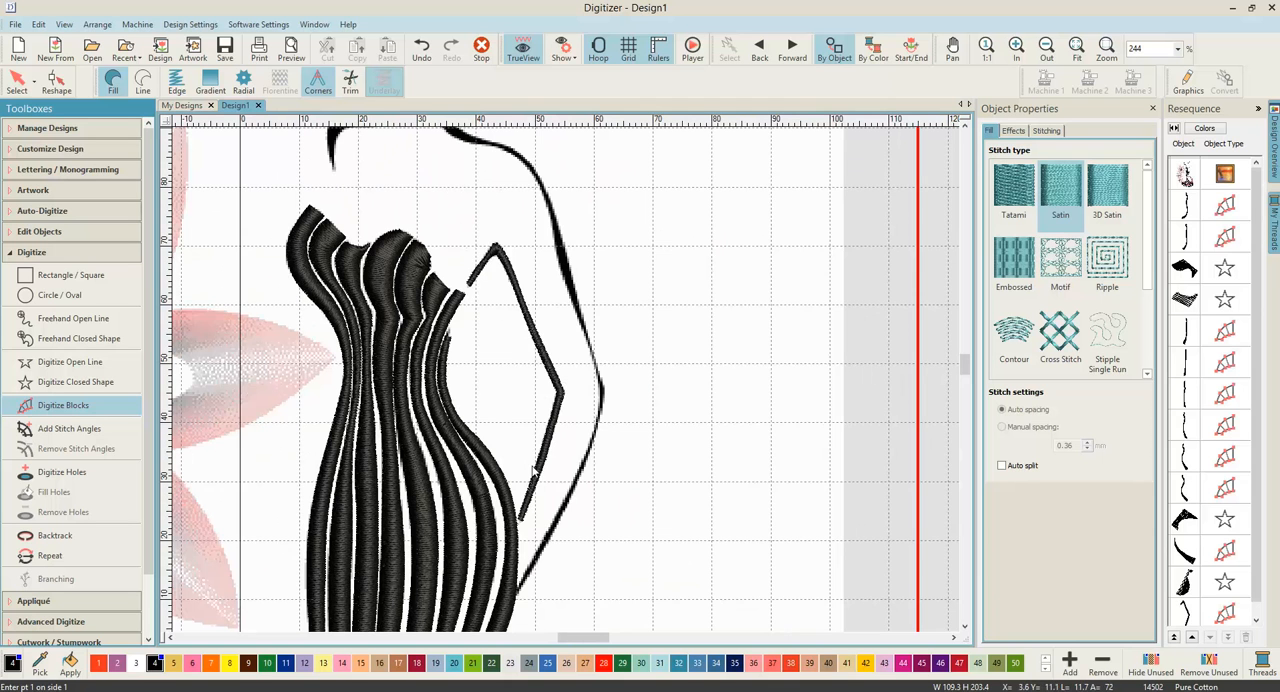
{"action": "scroll", "coordinate": [584, 410], "scroll_direction": "down", "scroll_amount": 1}
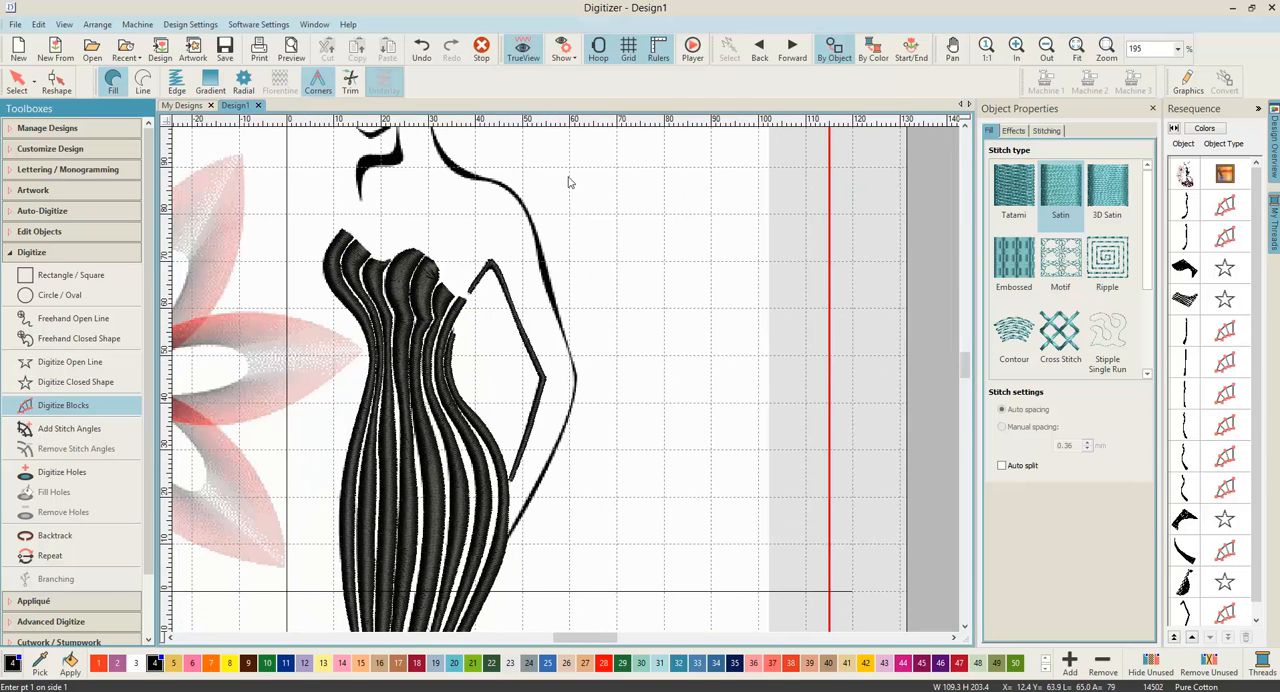
{"action": "scroll", "coordinate": [563, 380], "scroll_direction": "down", "scroll_amount": 1}
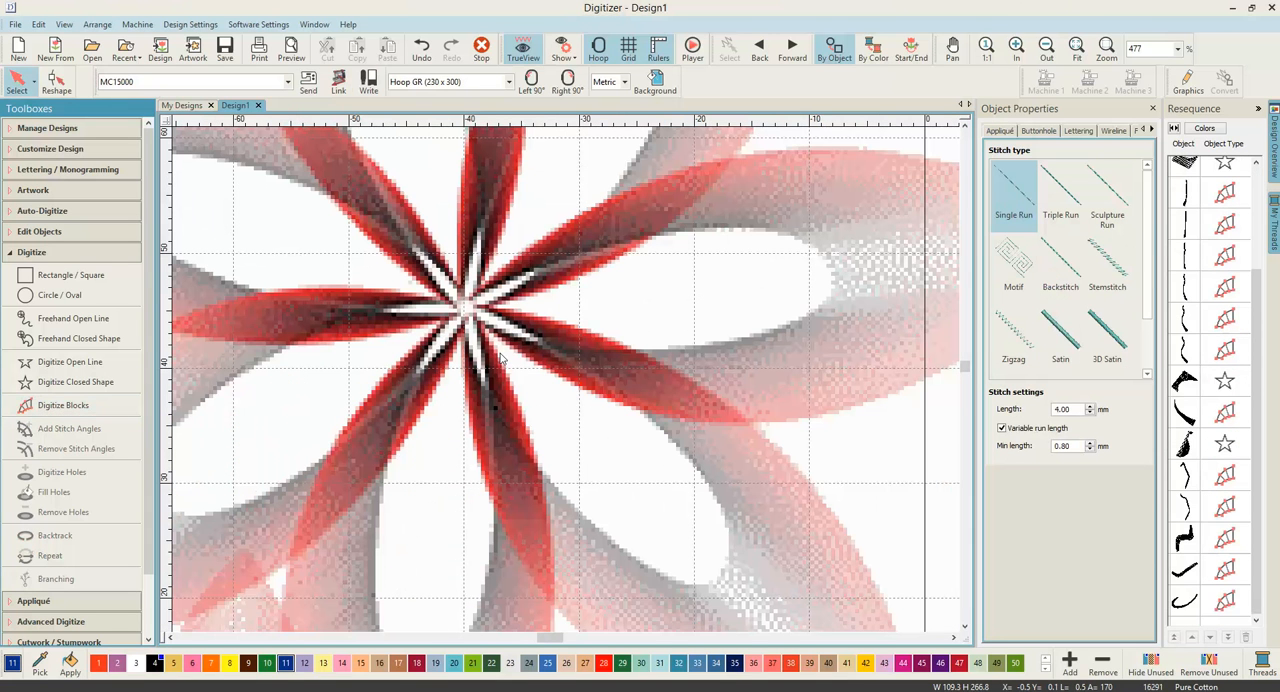
{"action": "left_click", "coordinate": [11, 82]}
{"action": "scroll", "coordinate": [568, 388], "scroll_direction": "down", "scroll_amount": 5}
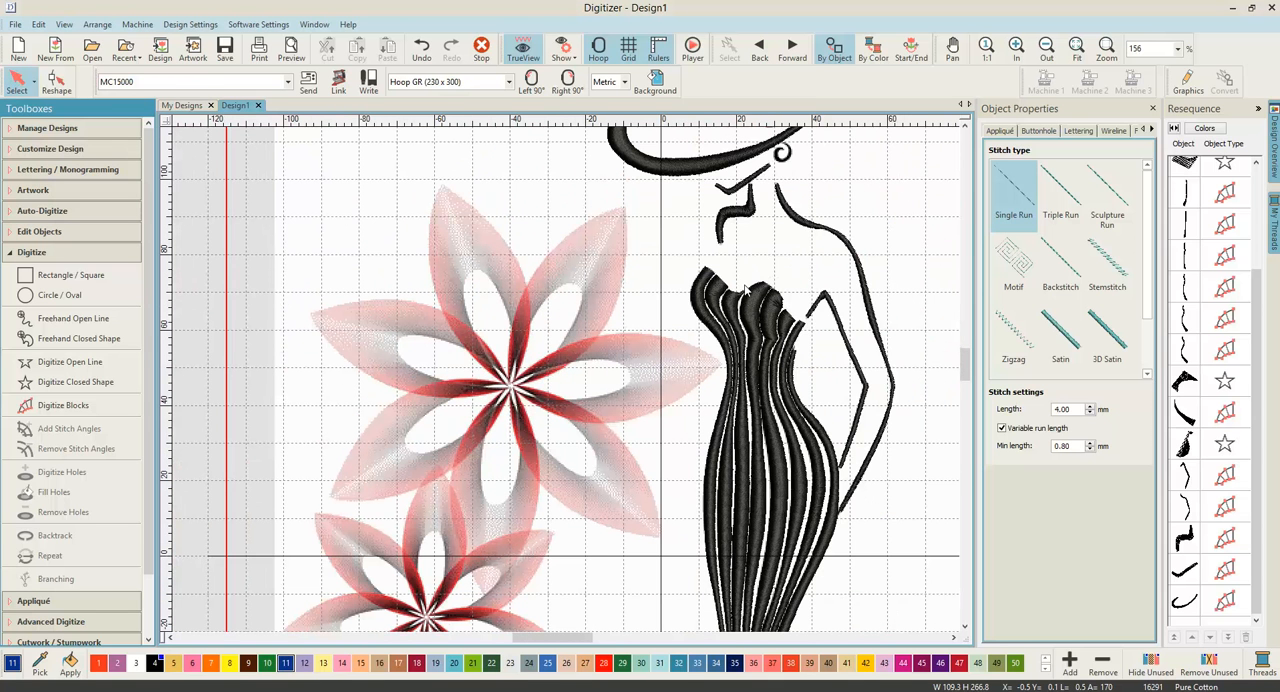
{"action": "key", "text": "d"}
{"action": "scroll", "coordinate": [744, 290], "scroll_direction": "down", "scroll_amount": 4}
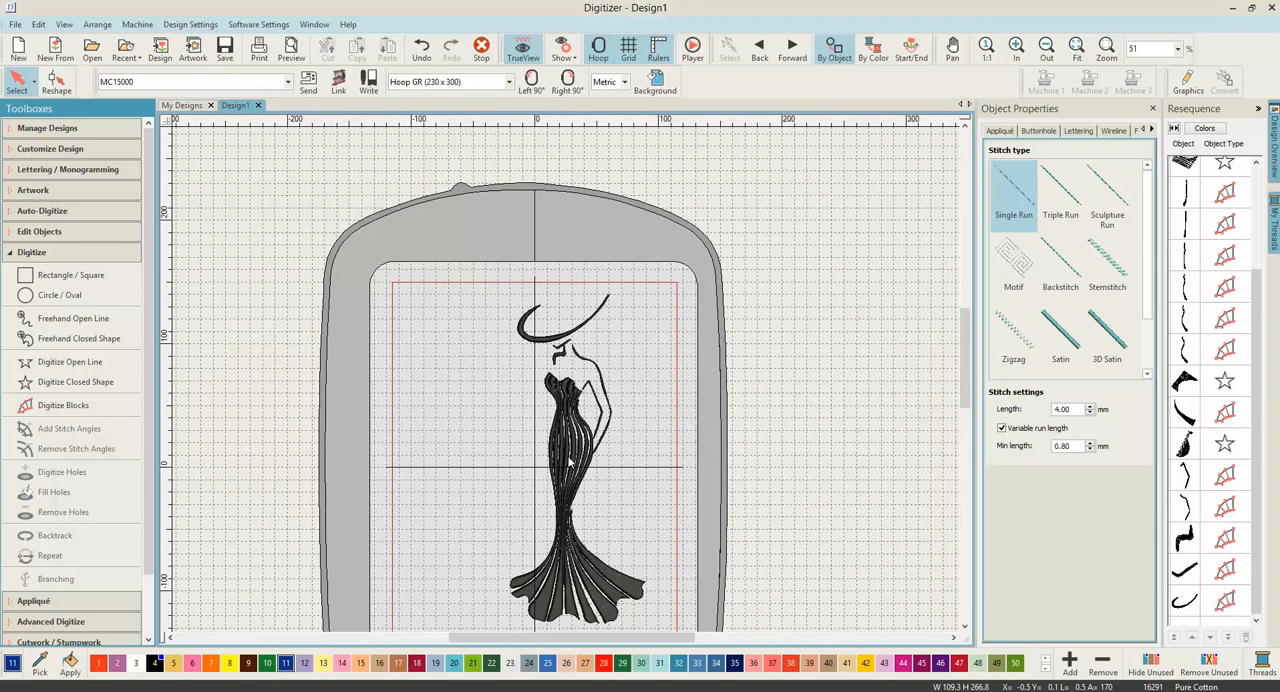
{"action": "scroll", "coordinate": [522, 412], "scroll_direction": "up", "scroll_amount": 2}
{"action": "key", "text": "d"}
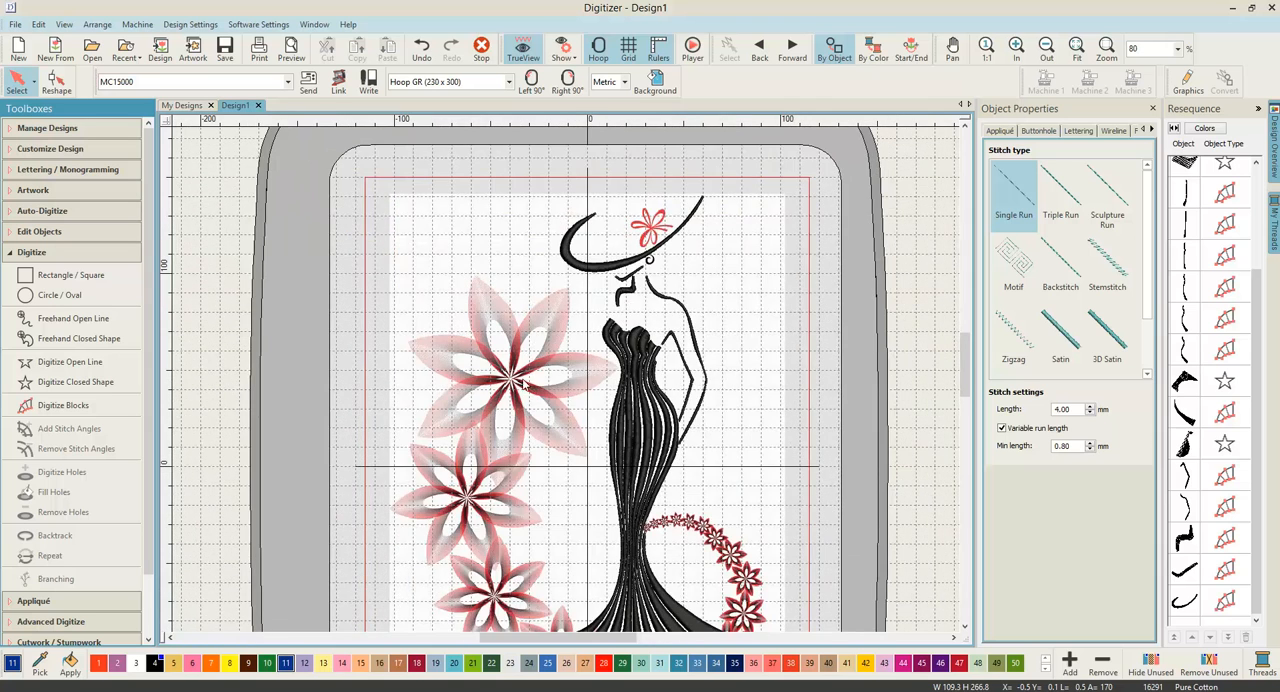
{"action": "scroll", "coordinate": [411, 355], "scroll_direction": "up", "scroll_amount": 2}
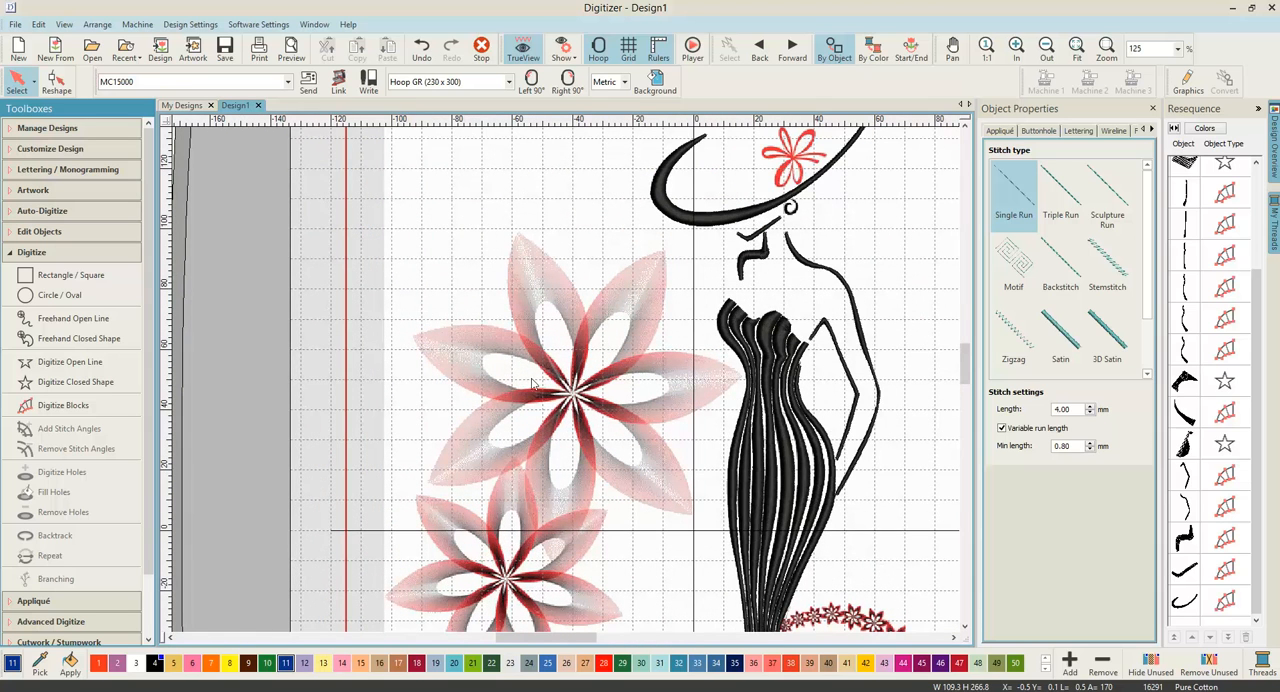
Step: Start a filled closed shape at the large flower's centre and place boundary points up the outer left edge of its upper-left petal
{"action": "scroll", "coordinate": [533, 362], "scroll_direction": "up", "scroll_amount": 3}
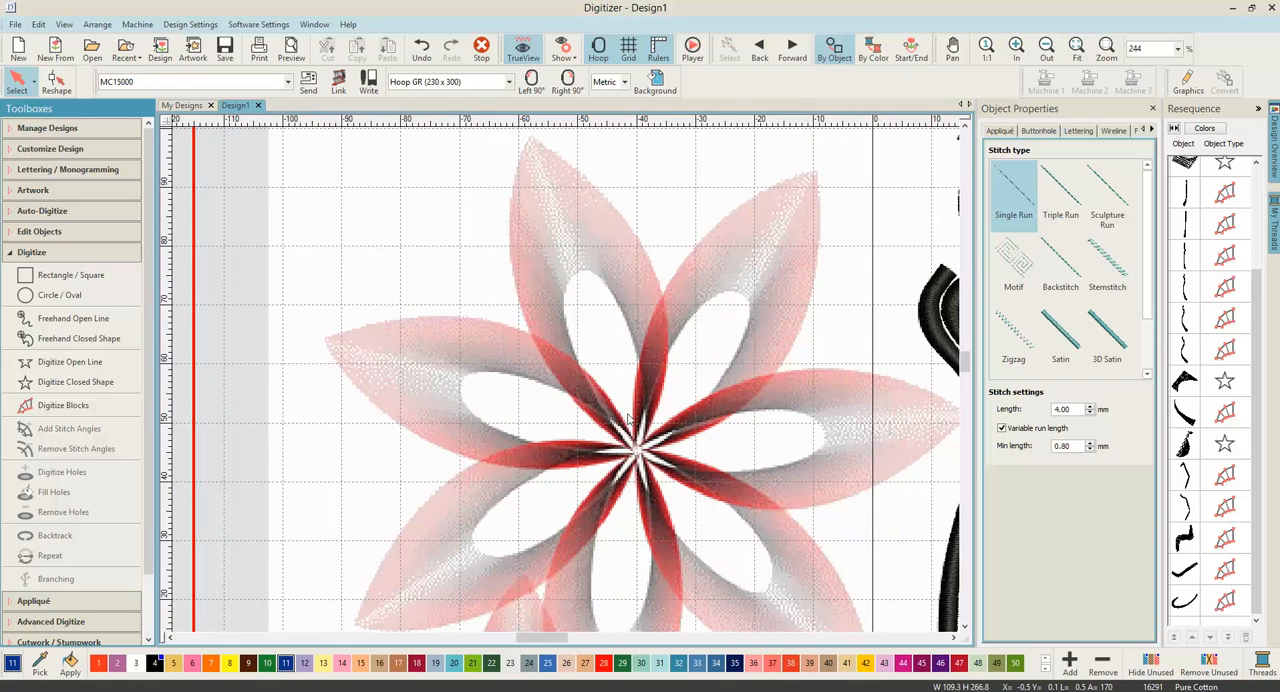
{"action": "left_click", "coordinate": [55, 390]}
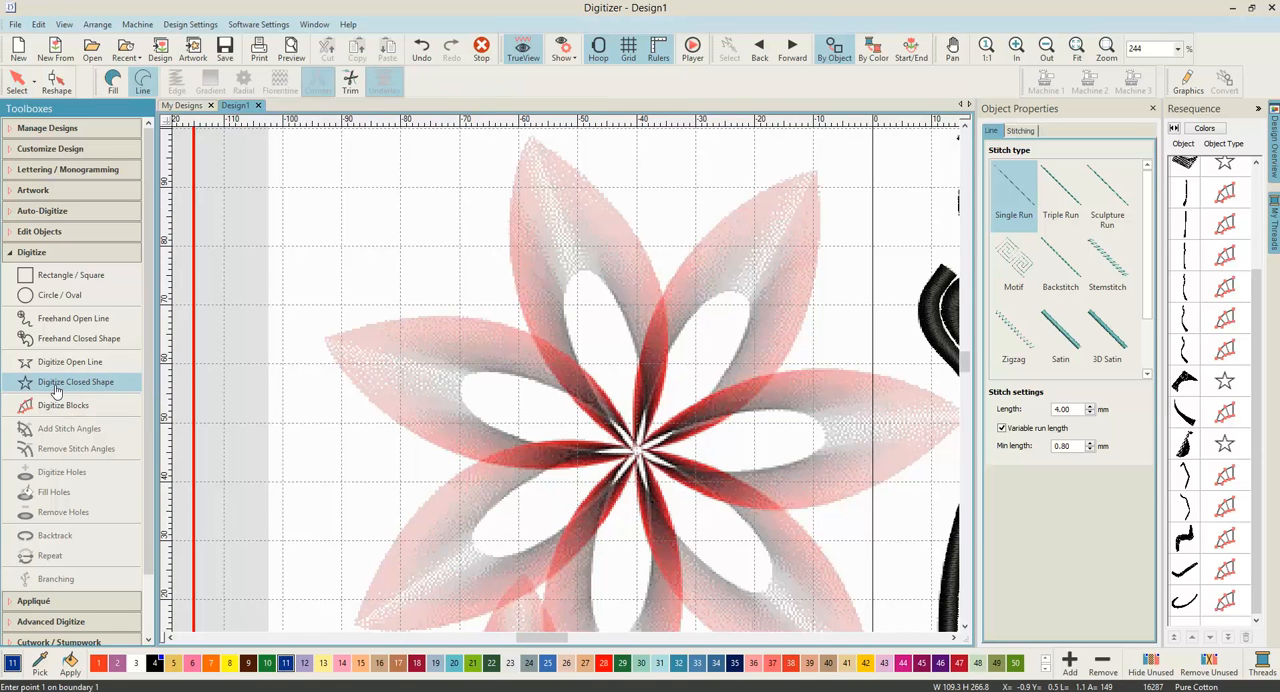
{"action": "left_click", "coordinate": [112, 90]}
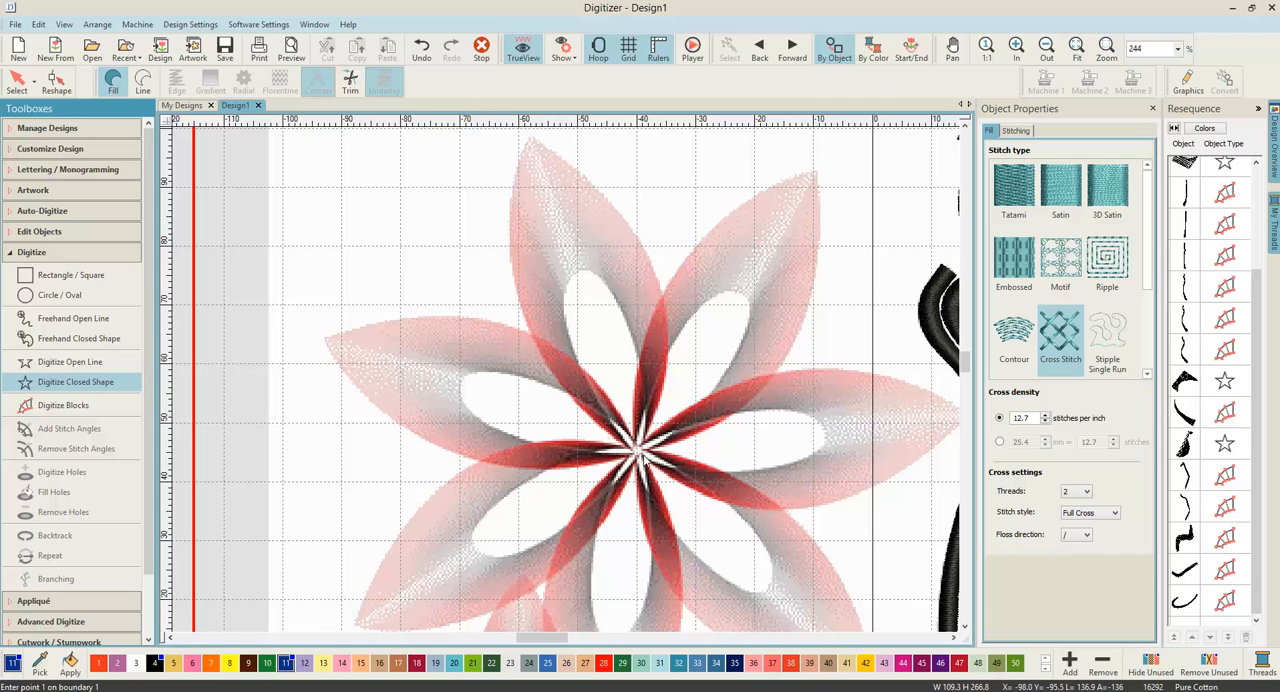
{"action": "scroll", "coordinate": [637, 445], "scroll_direction": "up", "scroll_amount": 2}
{"action": "scroll", "coordinate": [552, 374], "scroll_direction": "up", "scroll_amount": 3}
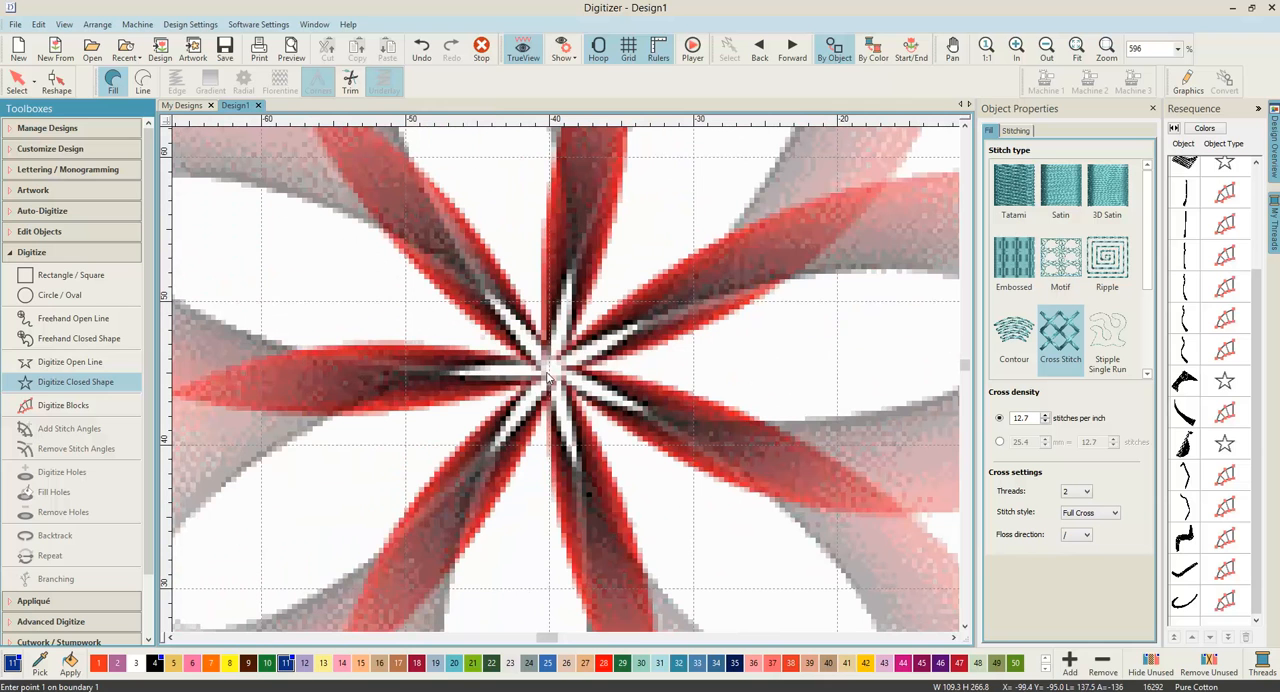
{"action": "left_click", "coordinate": [547, 373]}
{"action": "left_click", "coordinate": [478, 326]}
{"action": "left_click", "coordinate": [443, 229]}
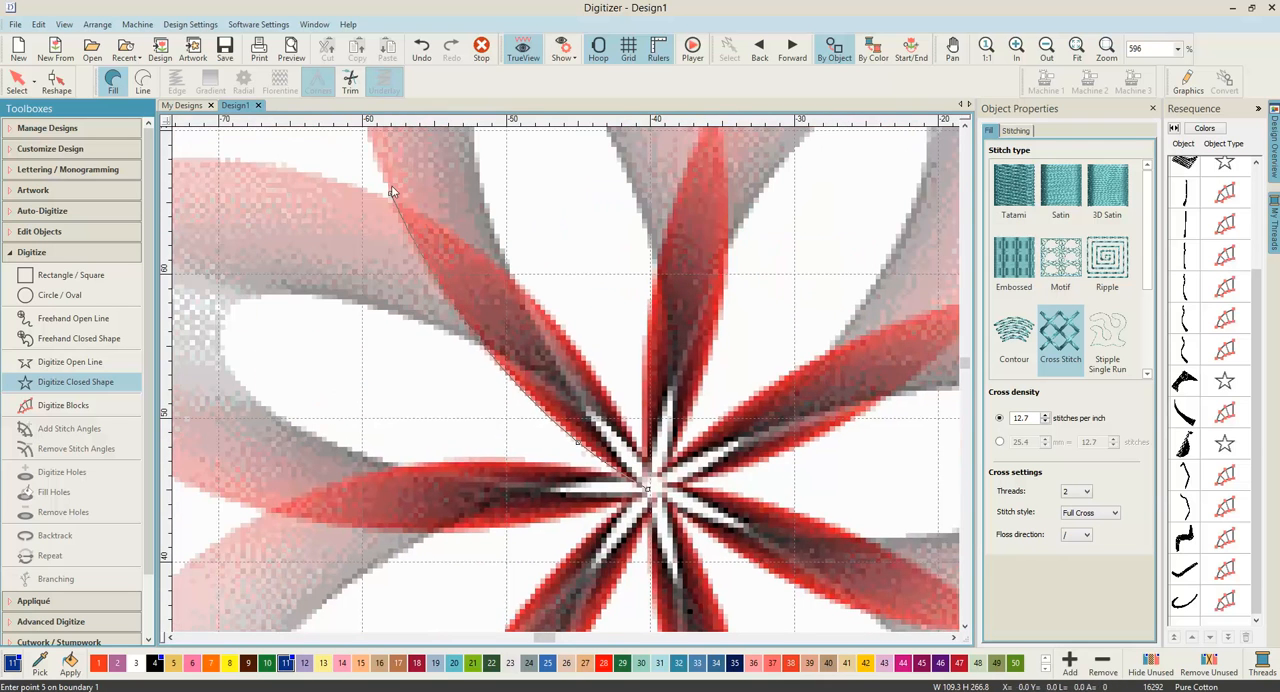
{"action": "left_click", "coordinate": [391, 197]}
{"action": "left_click", "coordinate": [490, 291]}
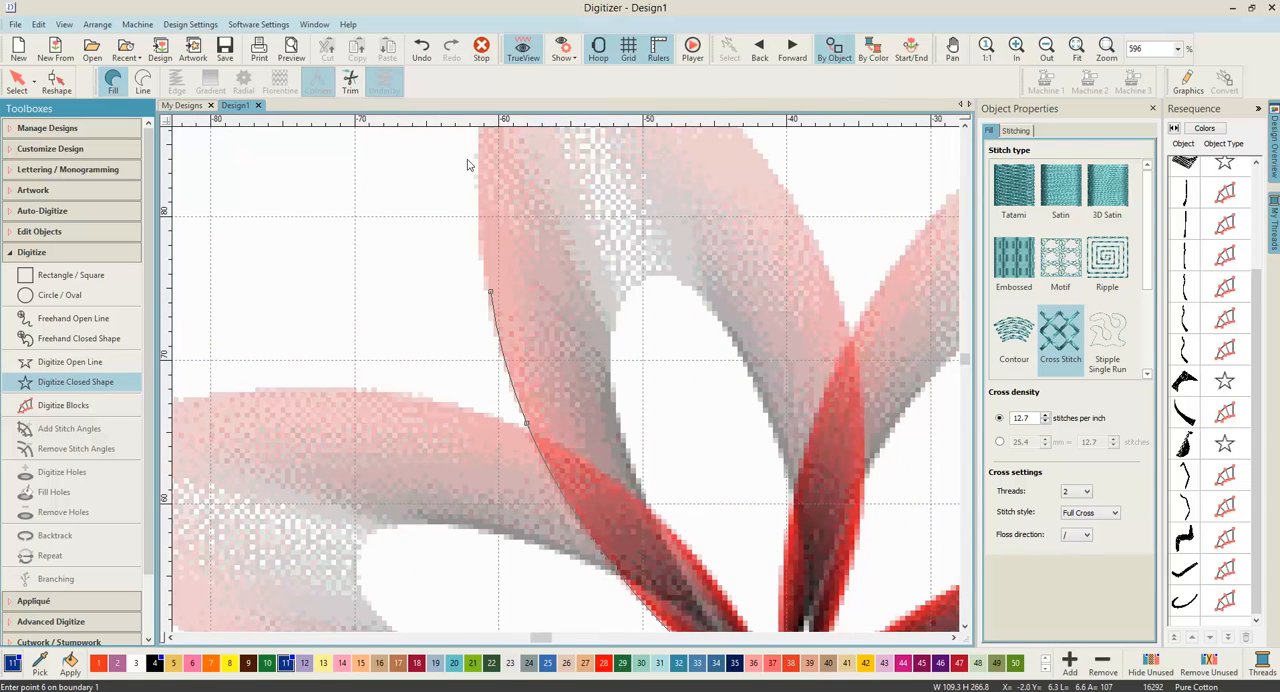
Step: Carry the petal boundary around its pointed tip and onto the upper part of its right edge
{"action": "left_click", "coordinate": [523, 294]}
{"action": "left_click", "coordinate": [545, 263]}
{"action": "left_click", "coordinate": [580, 180]}
{"action": "left_click", "coordinate": [689, 261]}
{"action": "left_click", "coordinate": [832, 410]}
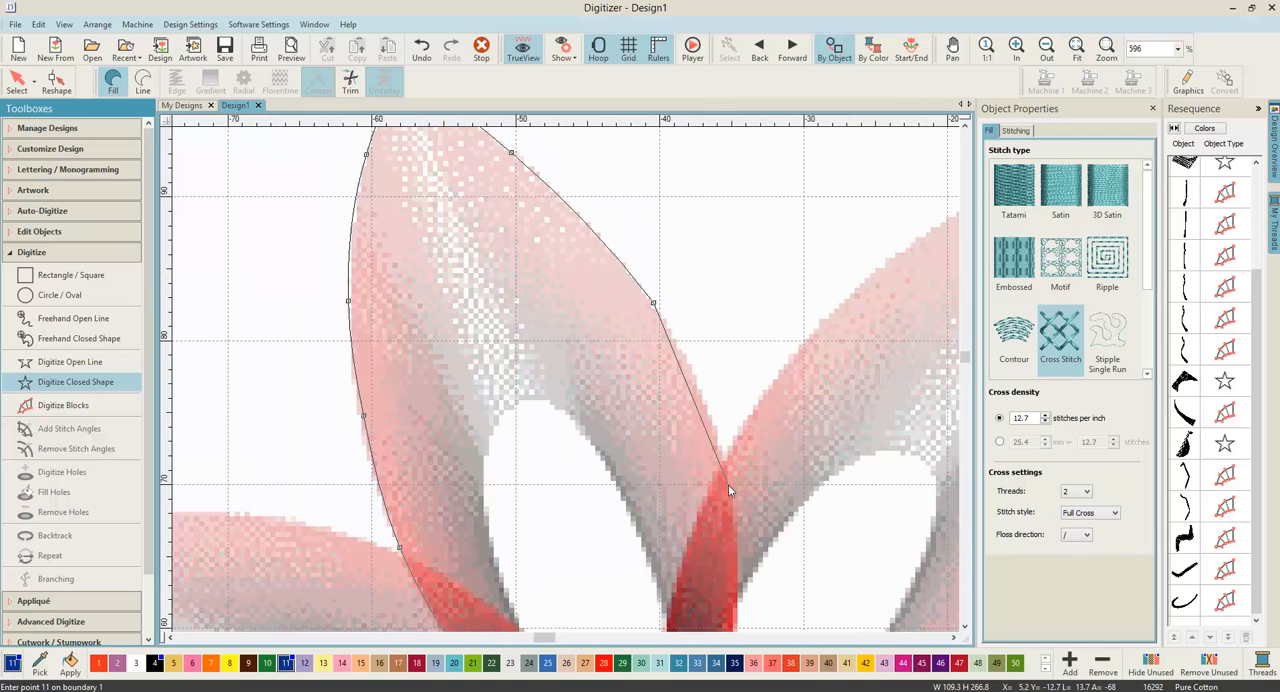
Step: Place boundary points down the petal's lower right edge back to the flower centre and complete the cross-stitch shape
{"action": "left_click", "coordinate": [733, 489]}
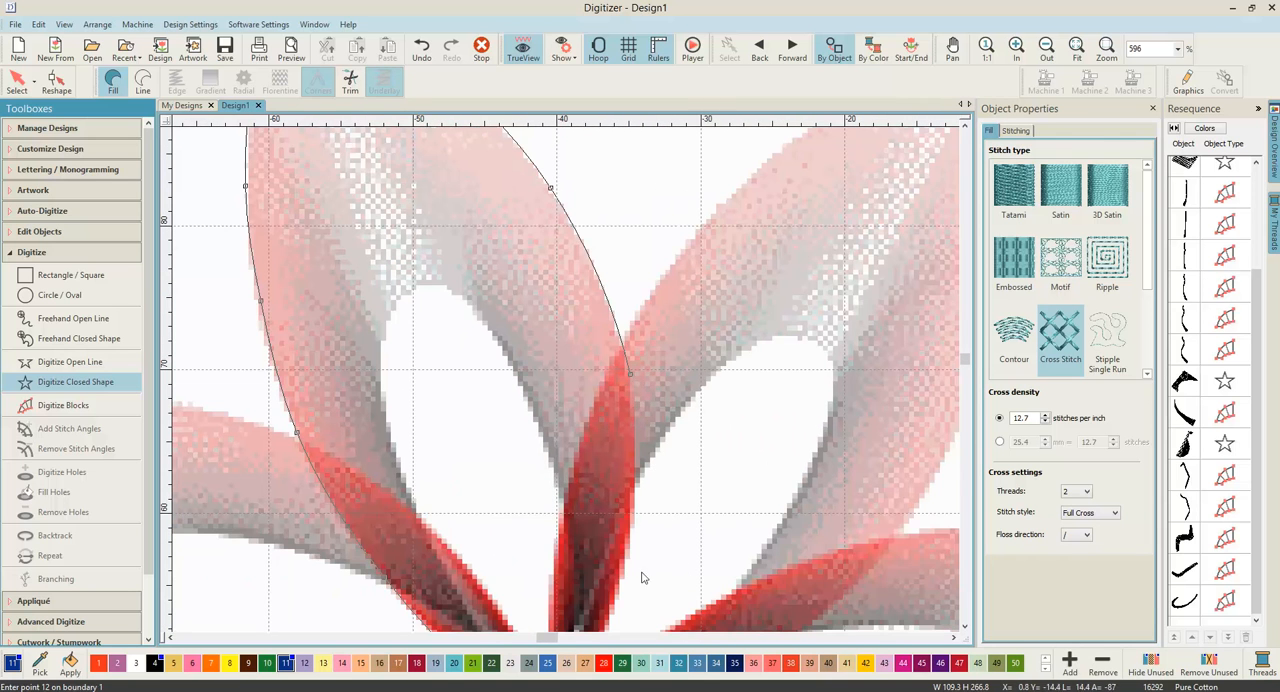
{"action": "left_click", "coordinate": [630, 542]}
{"action": "left_click", "coordinate": [578, 517]}
{"action": "left_click", "coordinate": [547, 494]}
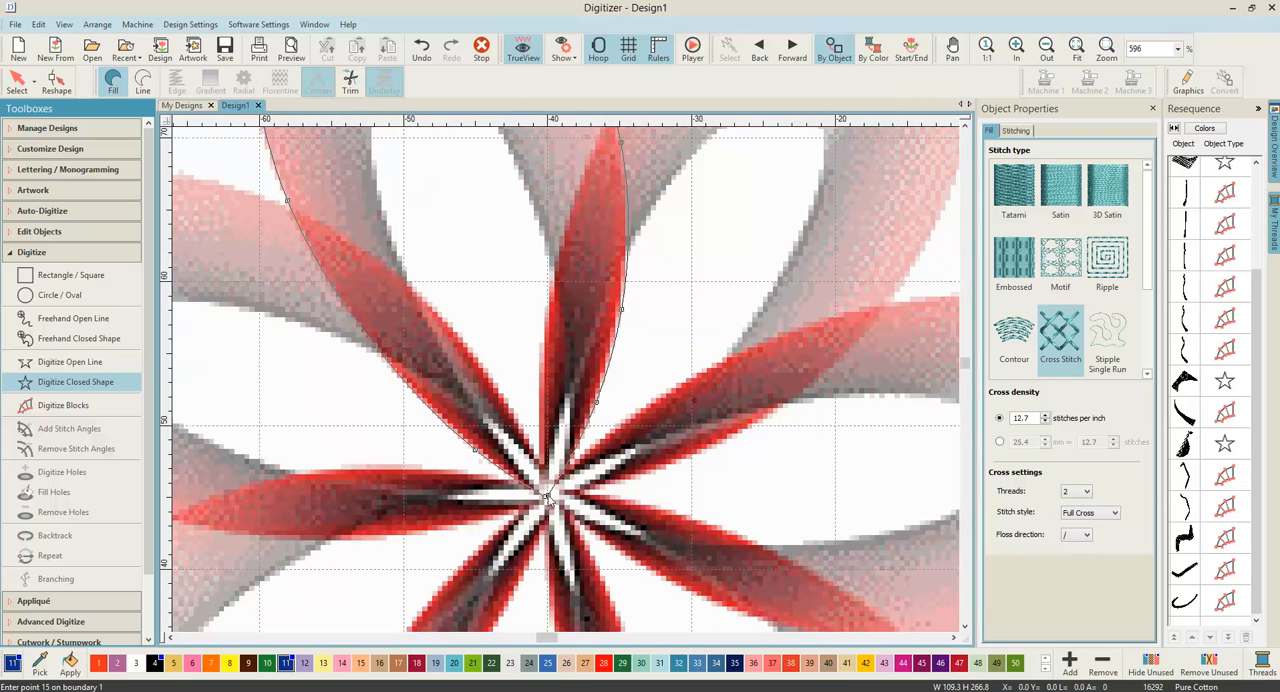
{"action": "key", "text": "Return"}
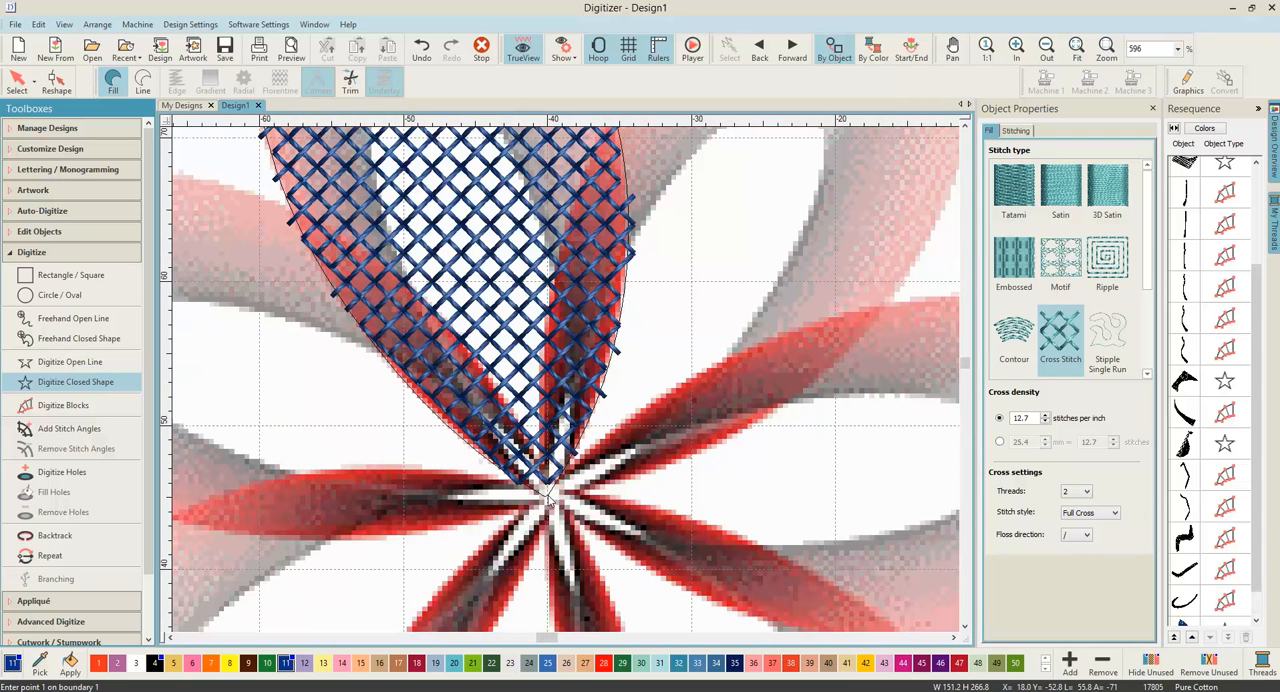
Step: Select the cross-stitch petal and start digitizing a hole in it, placing points from its base up the white opening's left edge
{"action": "scroll", "coordinate": [517, 279], "scroll_direction": "down", "scroll_amount": 3}
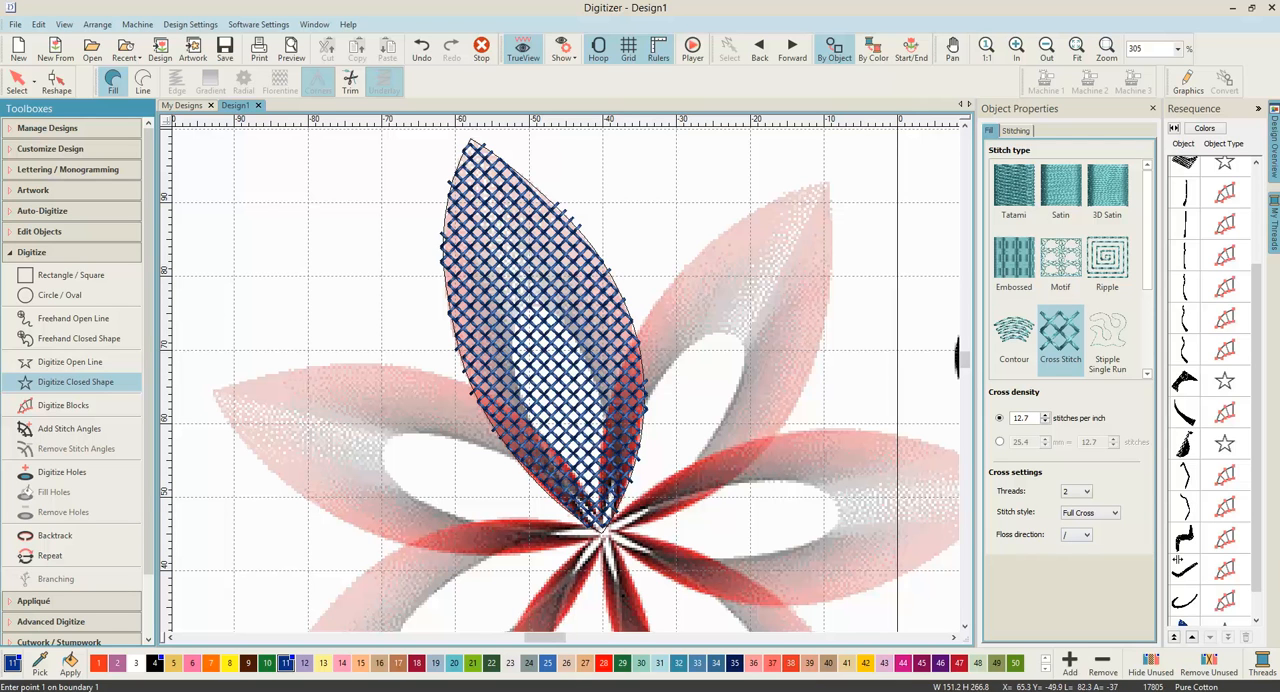
{"action": "scroll", "coordinate": [1248, 600], "scroll_direction": "down", "scroll_amount": 1}
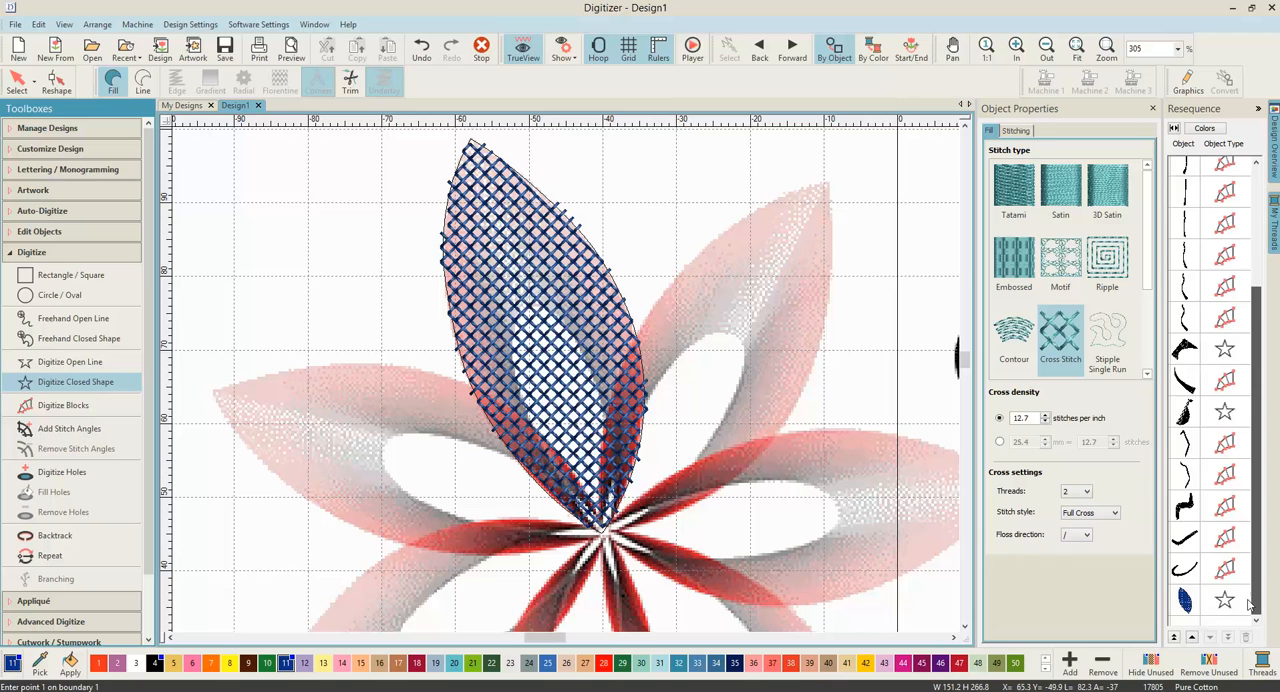
{"action": "left_click", "coordinate": [1185, 600]}
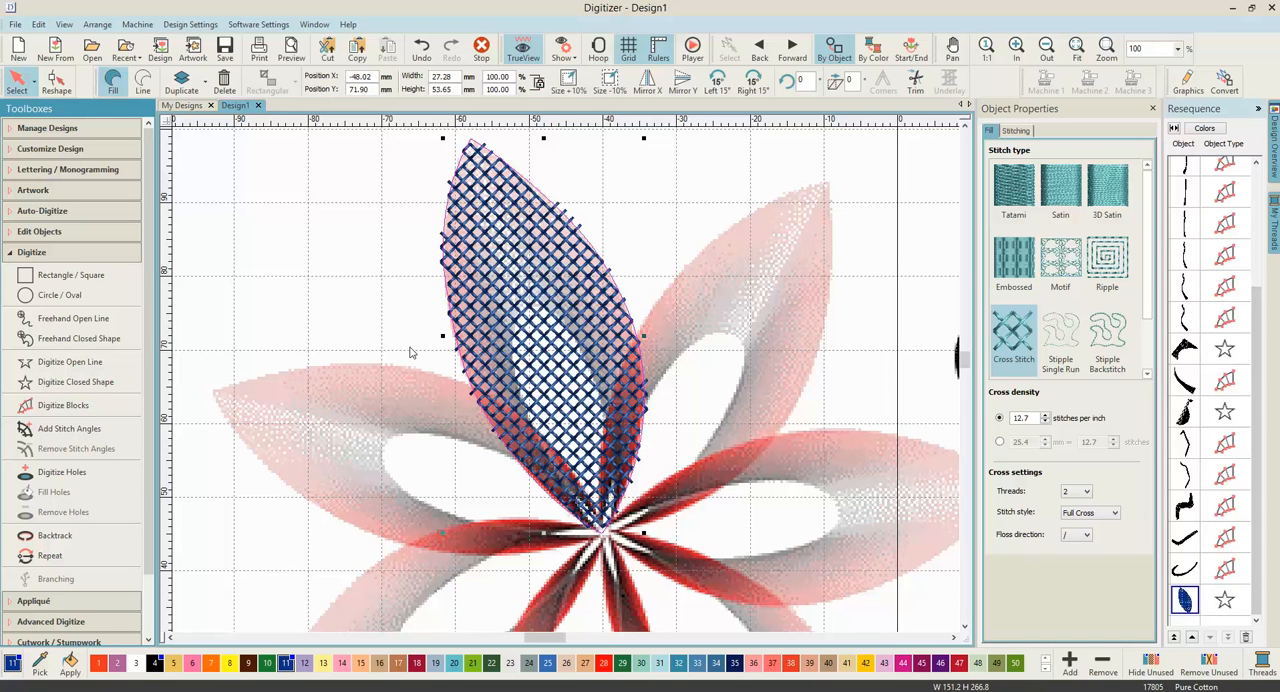
{"action": "left_click", "coordinate": [73, 478]}
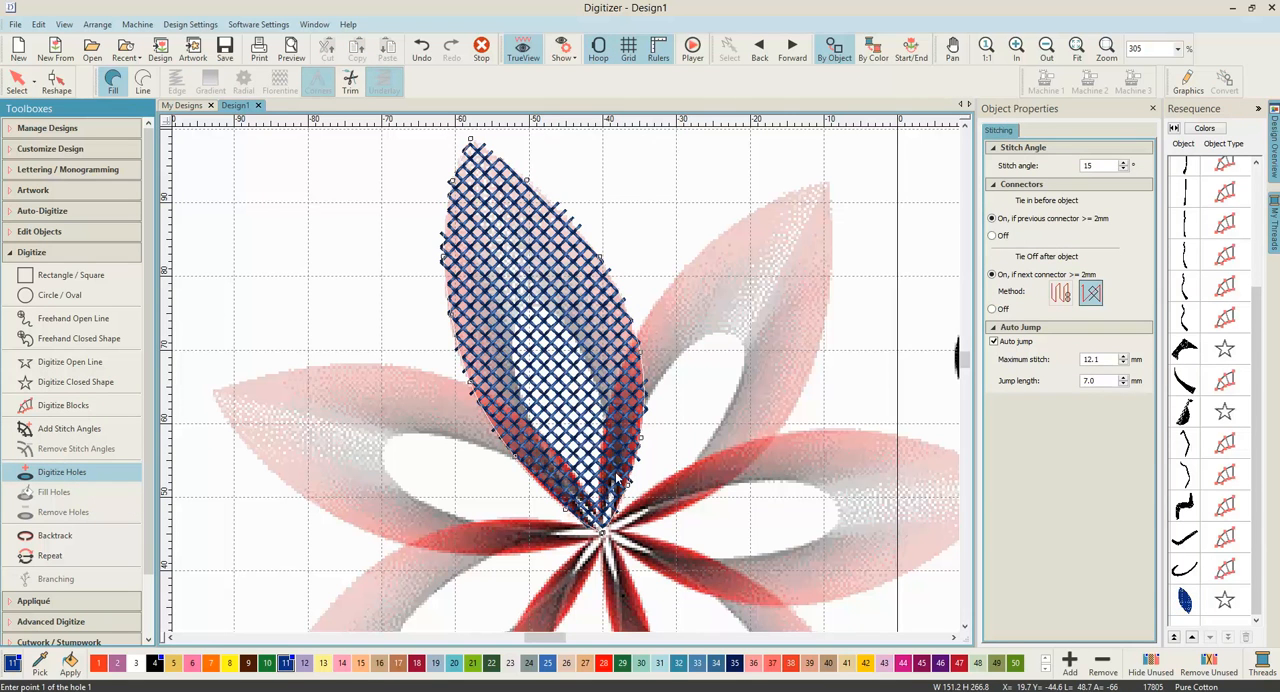
{"action": "scroll", "coordinate": [620, 484], "scroll_direction": "up", "scroll_amount": 3}
{"action": "scroll", "coordinate": [567, 385], "scroll_direction": "up", "scroll_amount": 2}
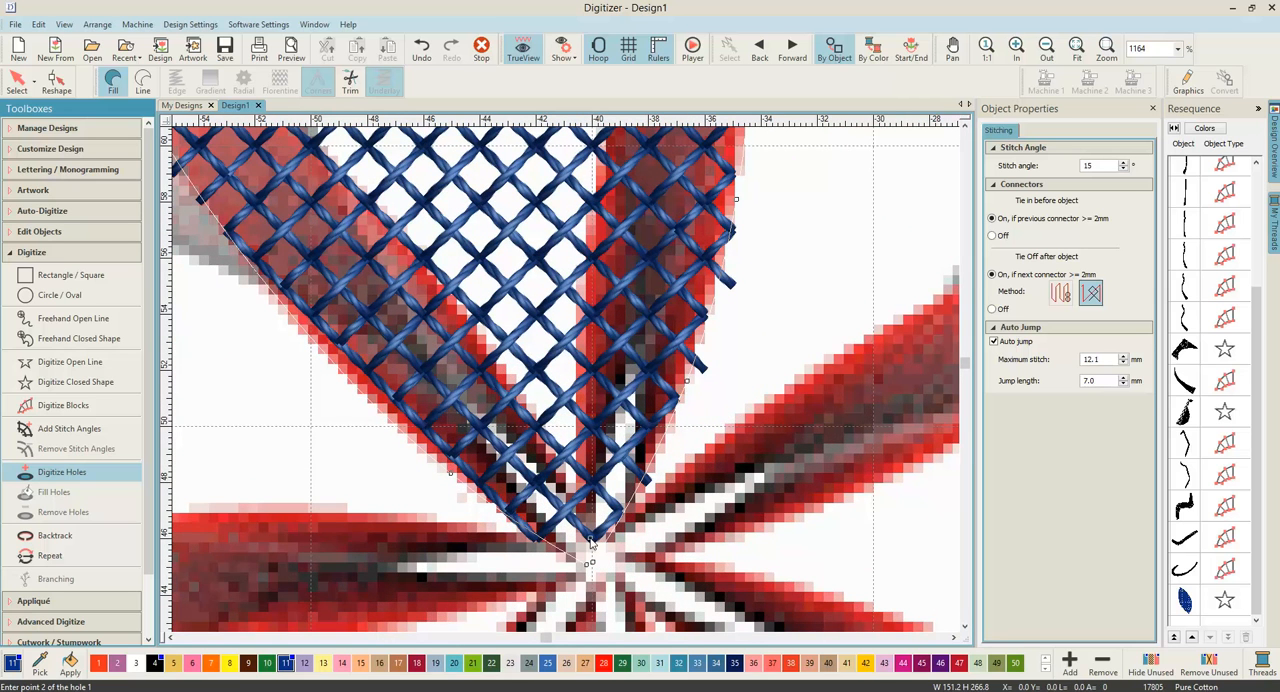
{"action": "left_click", "coordinate": [519, 428]}
{"action": "left_click", "coordinate": [348, 223]}
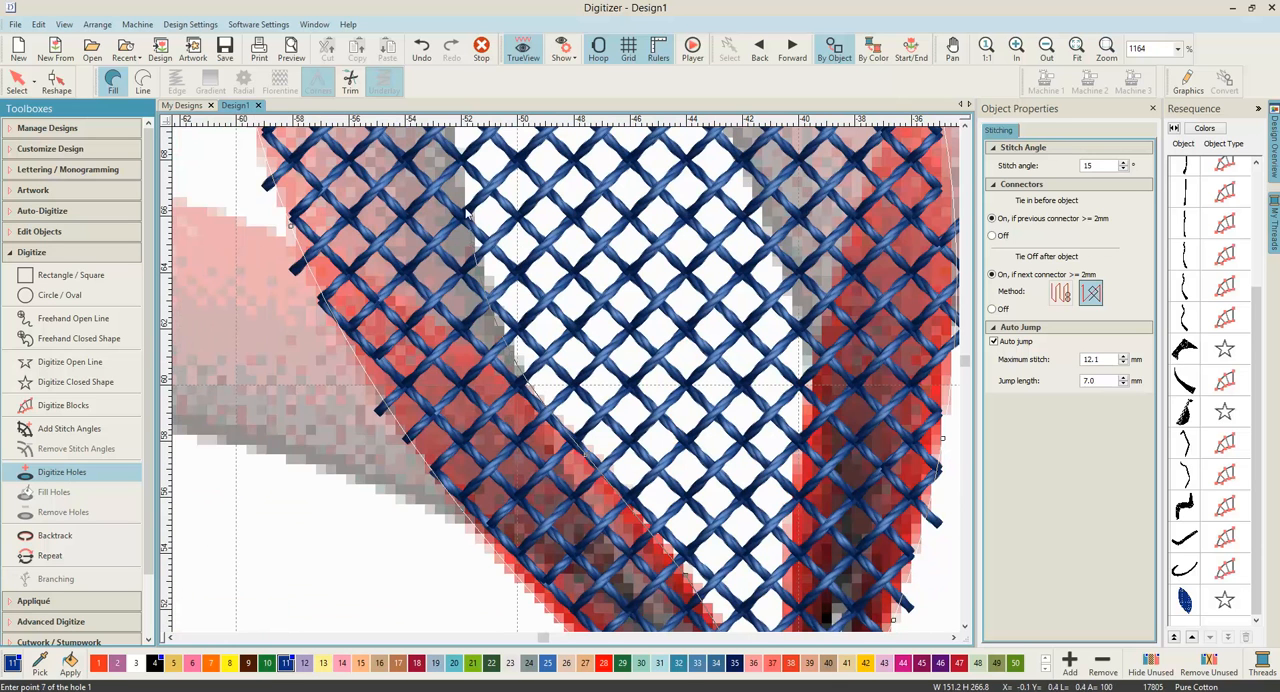
{"action": "left_click", "coordinate": [474, 252]}
Step: Continue the hole outline with curve points around the opening's rounded top and onto its right edge
{"action": "right_click", "coordinate": [507, 250]}
{"action": "right_click", "coordinate": [547, 237]}
{"action": "right_click", "coordinate": [588, 173]}
{"action": "right_click", "coordinate": [645, 167]}
{"action": "right_click", "coordinate": [732, 227]}
{"action": "right_click", "coordinate": [818, 374]}
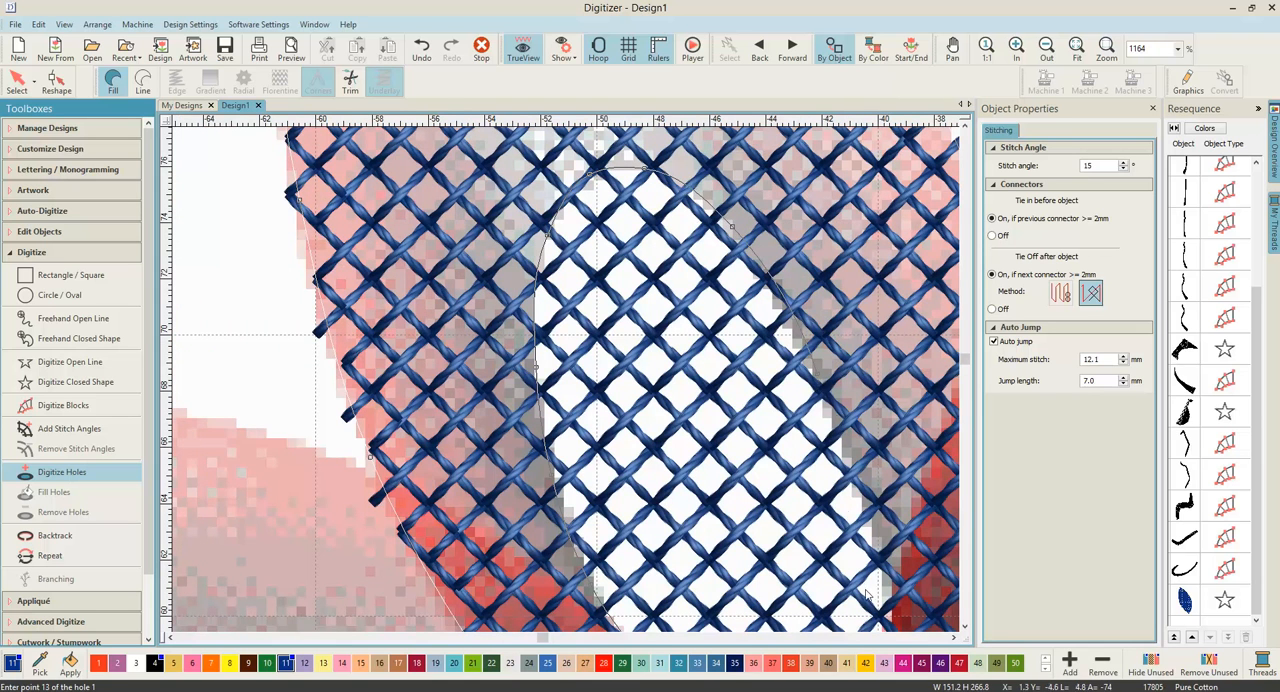
Step: Bring the hole outline down the opening's right edge to the petal's base and complete the hole
{"action": "right_click", "coordinate": [845, 551]}
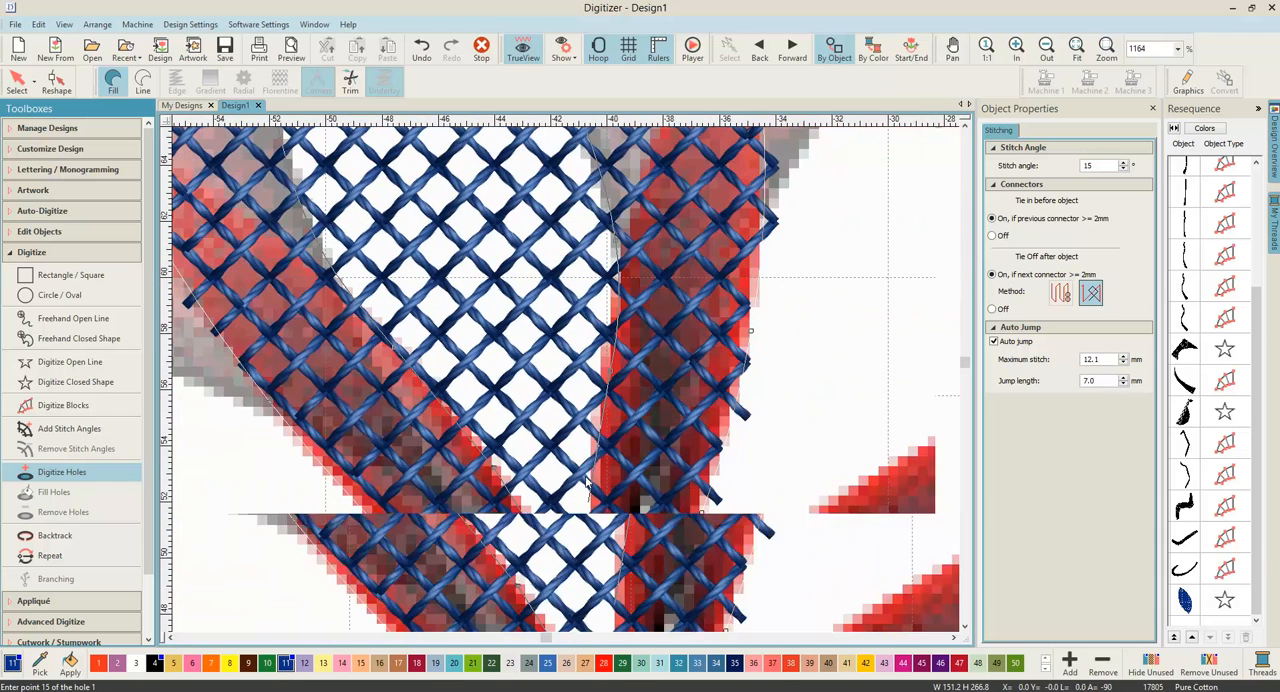
{"action": "right_click", "coordinate": [707, 614]}
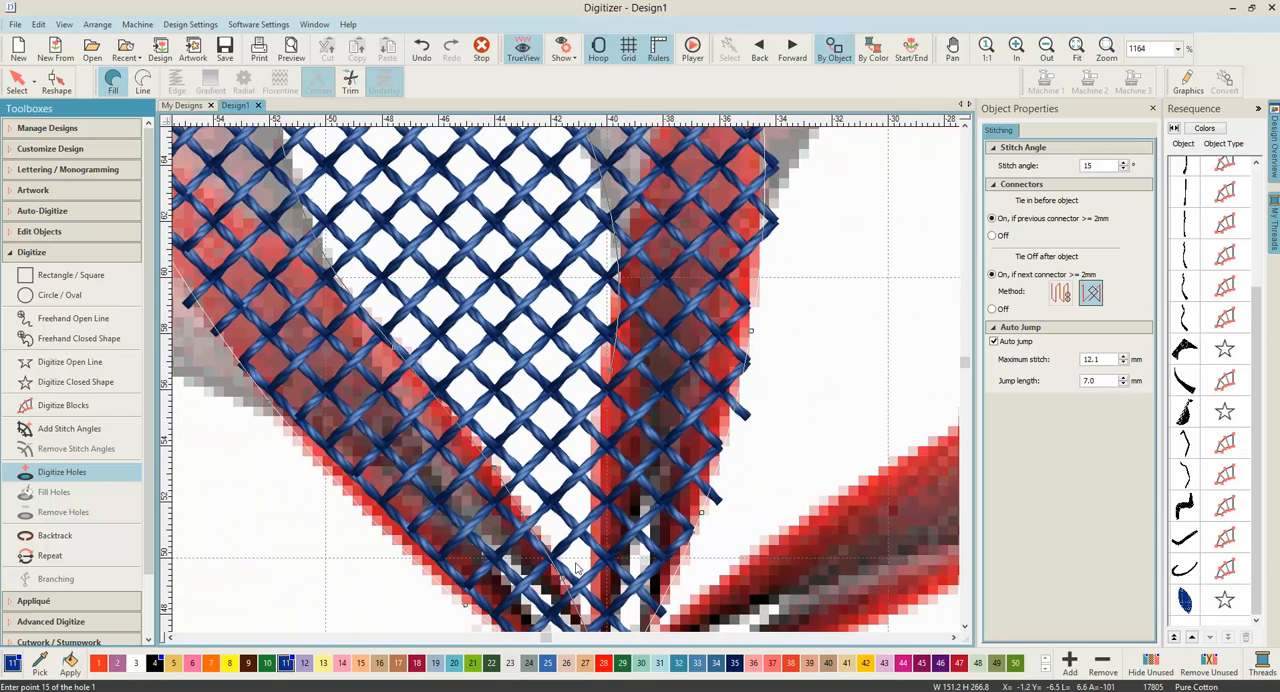
{"action": "right_click", "coordinate": [597, 562]}
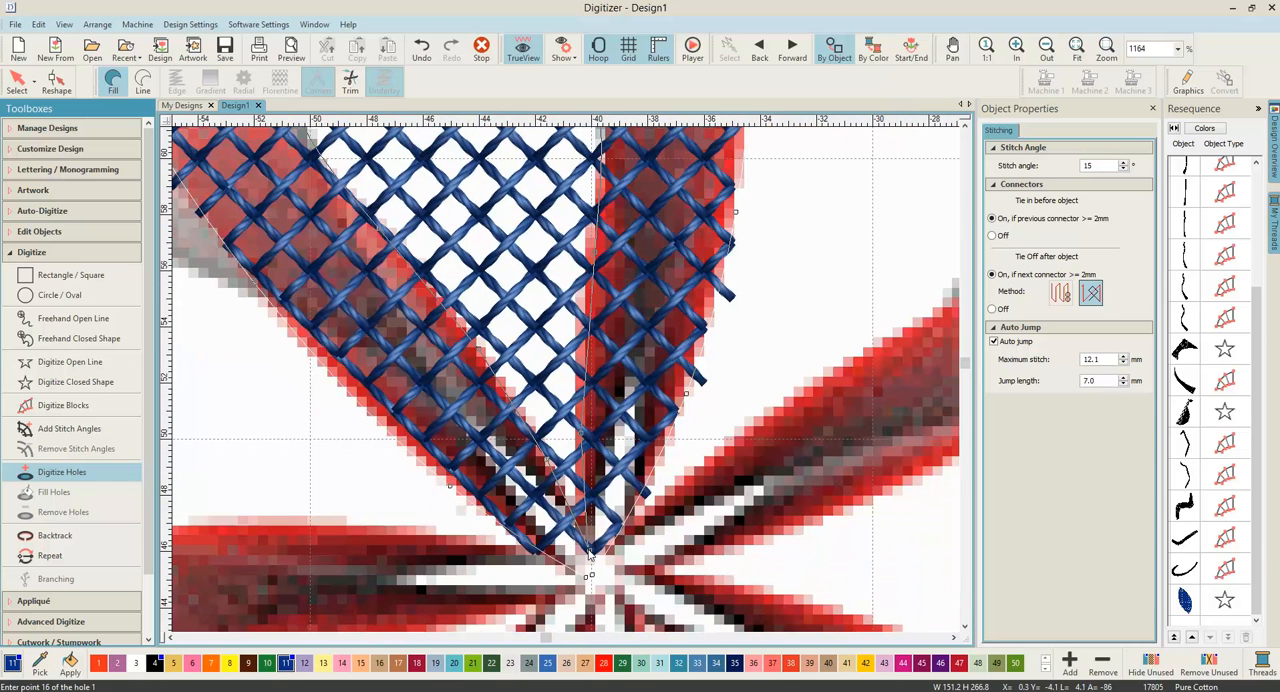
{"action": "left_click", "coordinate": [590, 557]}
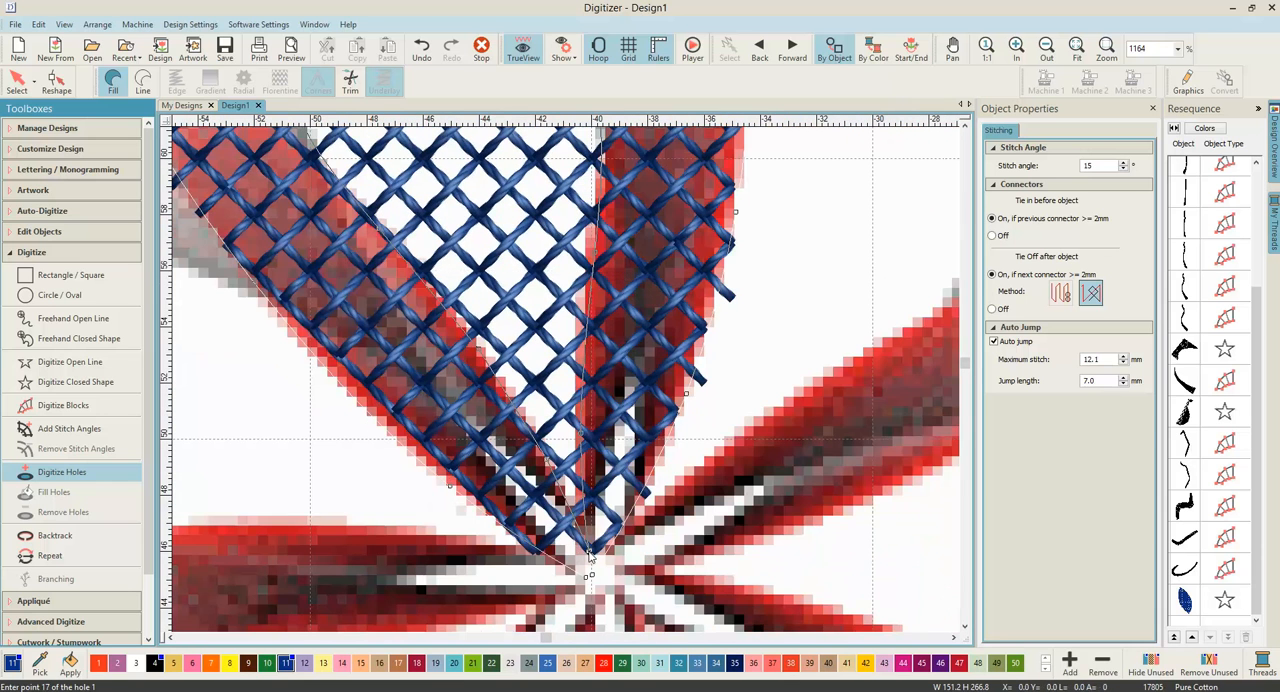
{"action": "key", "text": "Return"}
{"action": "key", "text": "Return"}
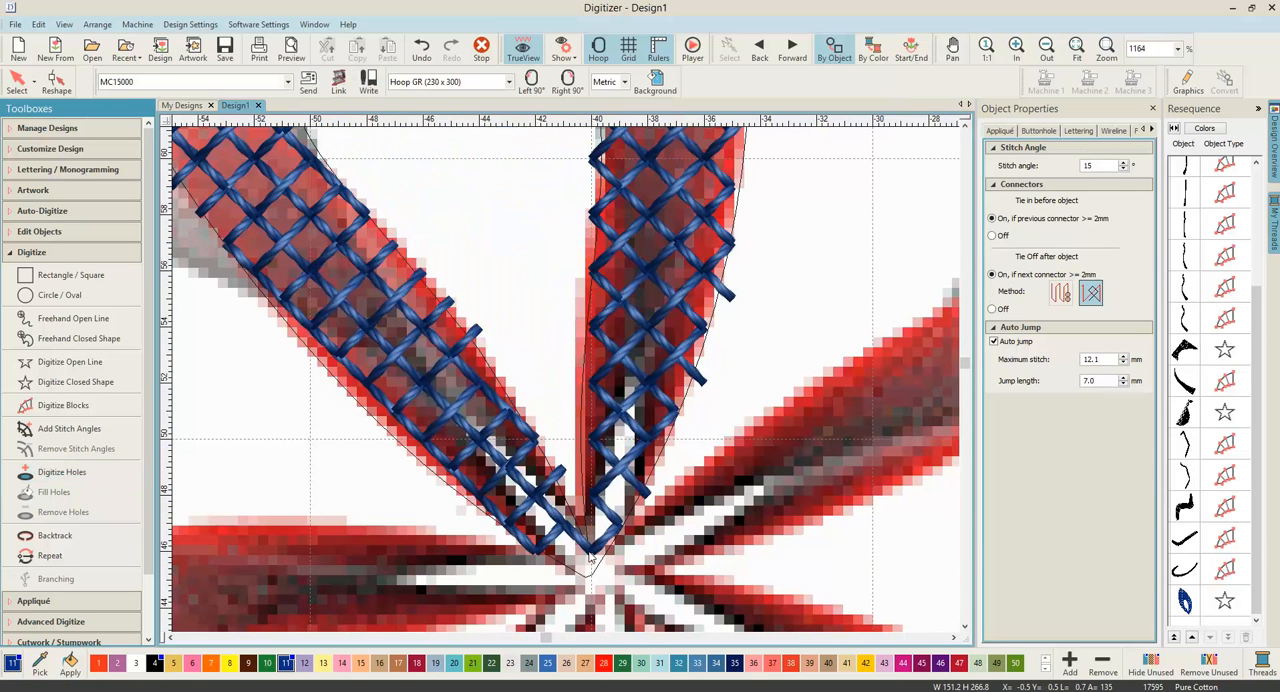
Step: Show the petal's reshape control points, examine those around its base at the flower centre, and leave reshaping
{"action": "scroll", "coordinate": [590, 557], "scroll_direction": "down", "scroll_amount": 6}
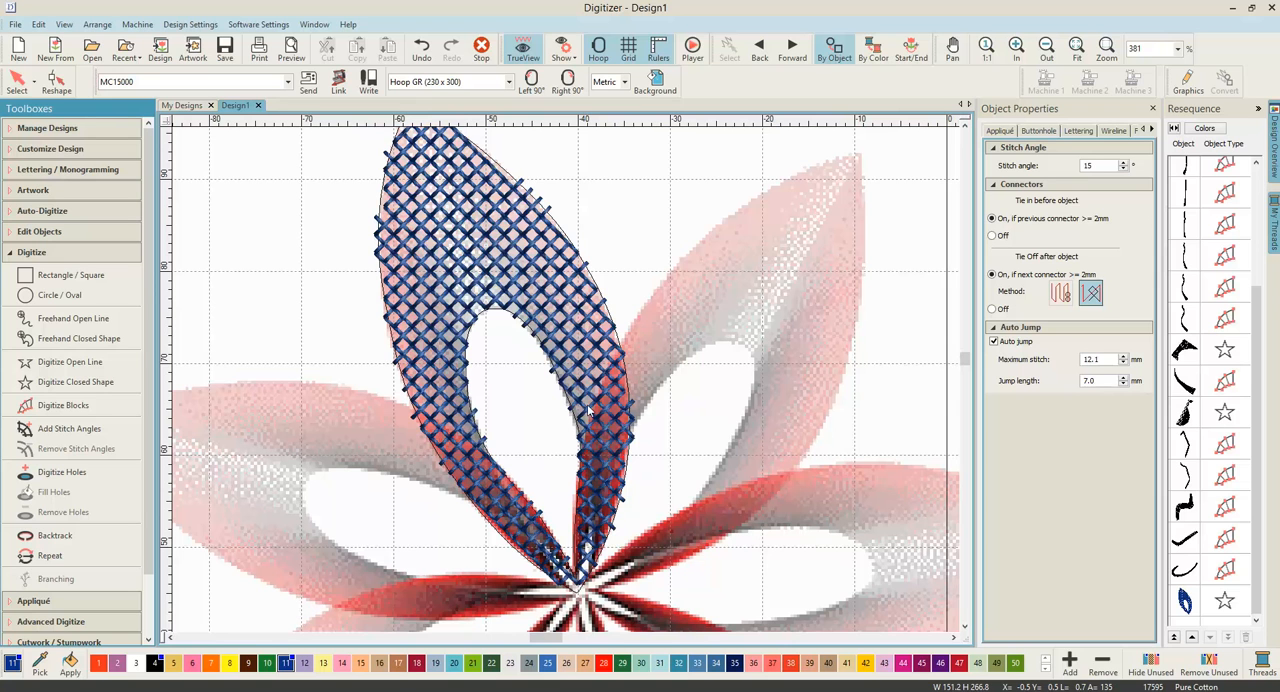
{"action": "left_click", "coordinate": [1184, 600]}
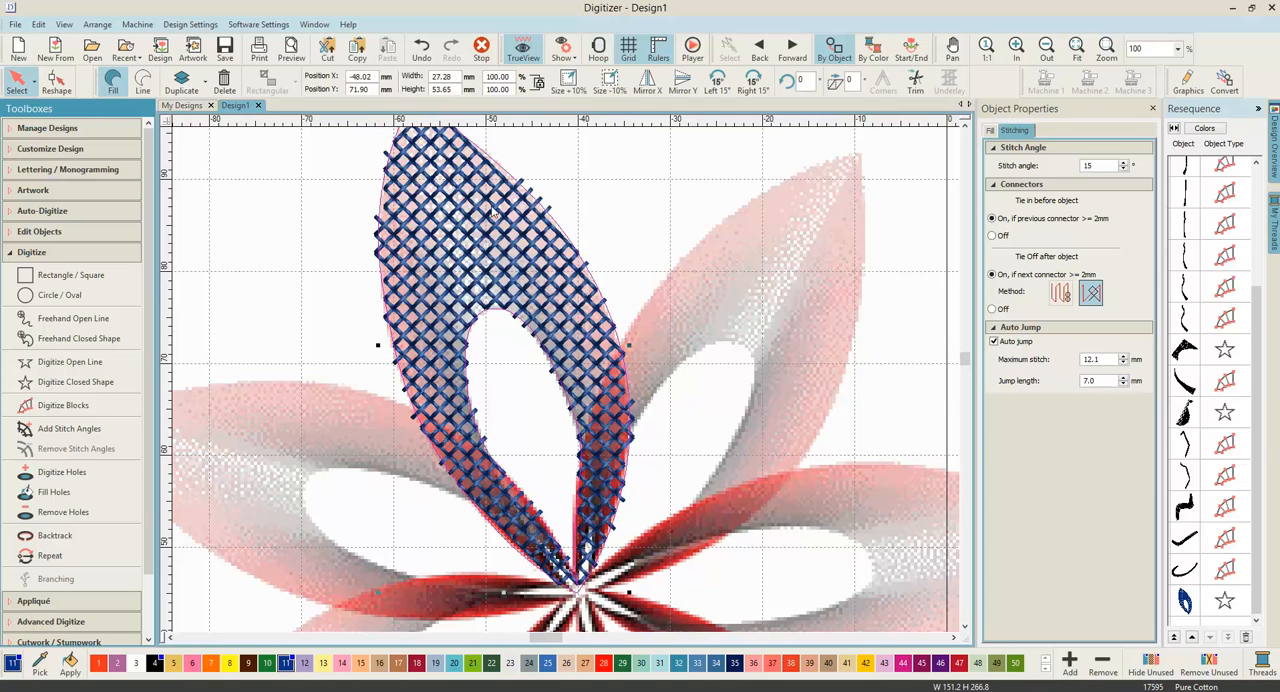
{"action": "left_click", "coordinate": [60, 90]}
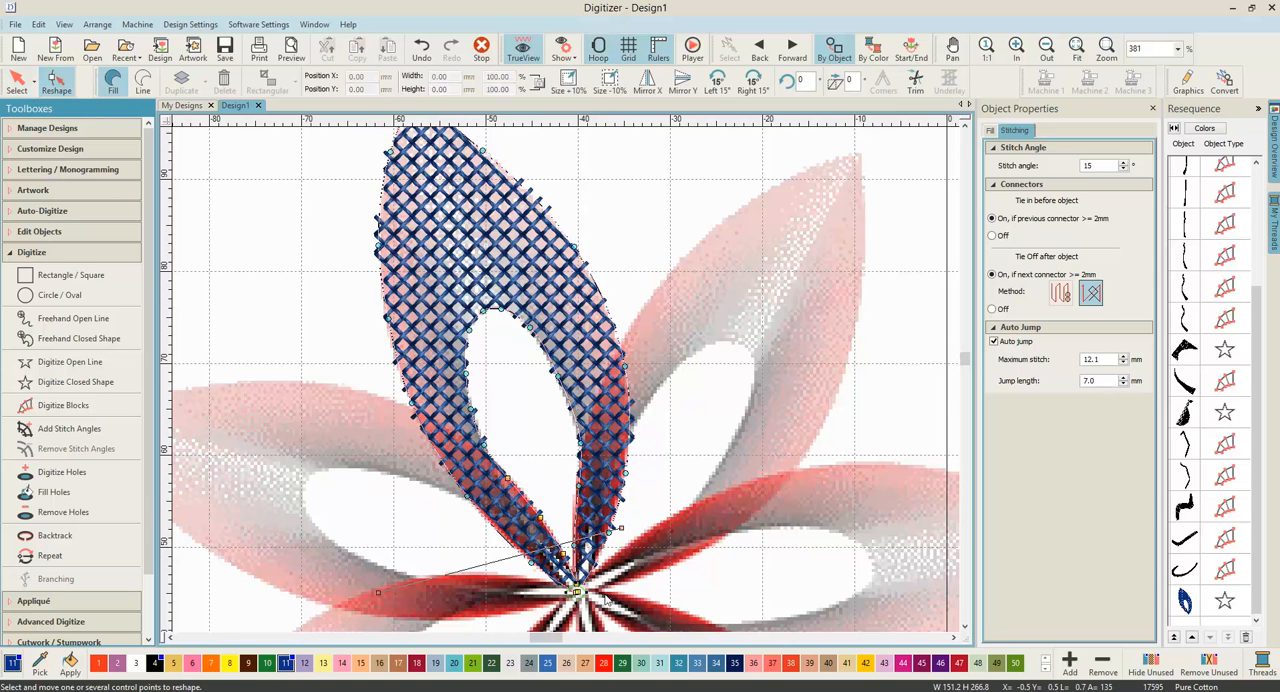
{"action": "scroll", "coordinate": [567, 524], "scroll_direction": "down", "scroll_amount": 1}
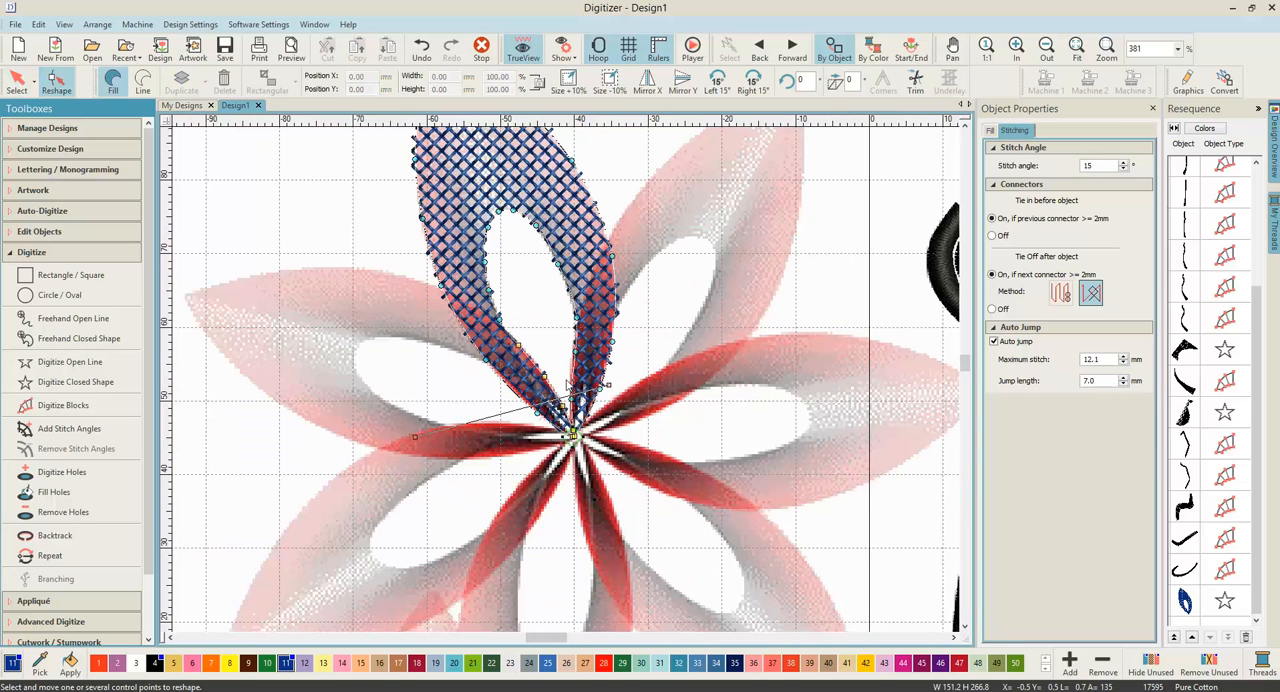
{"action": "scroll", "coordinate": [522, 172], "scroll_direction": "down", "scroll_amount": 1}
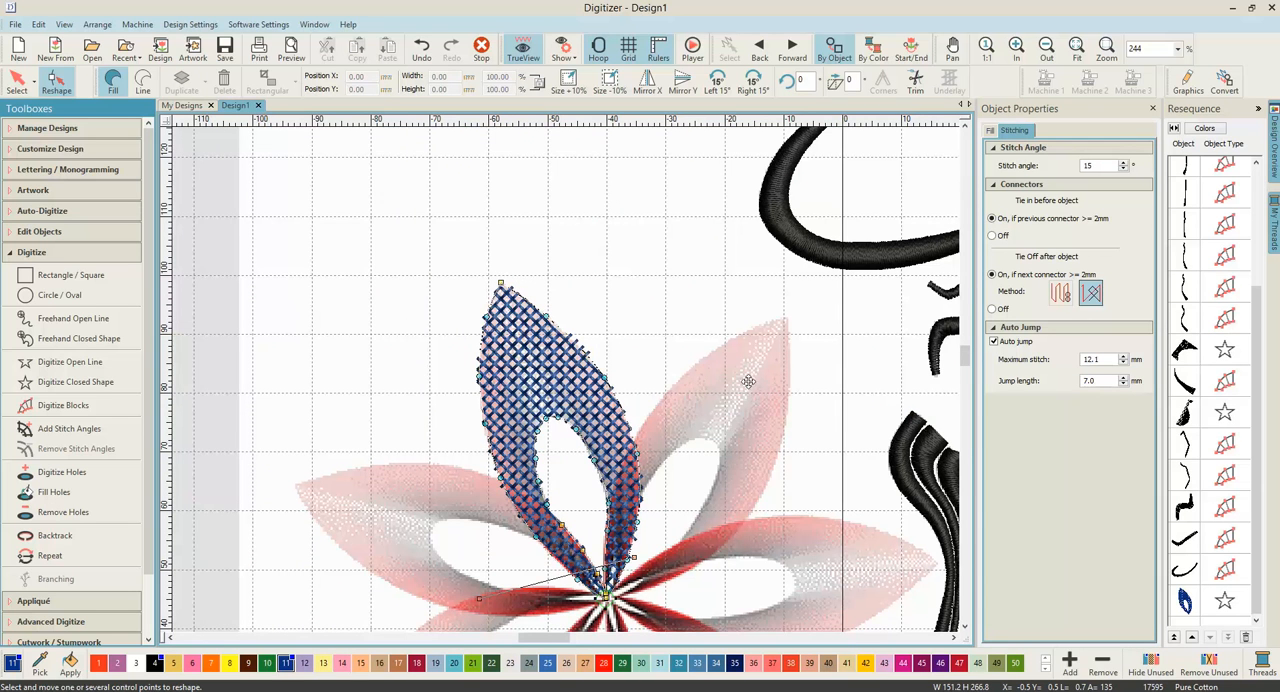
{"action": "middle_click", "coordinate": [614, 494]}
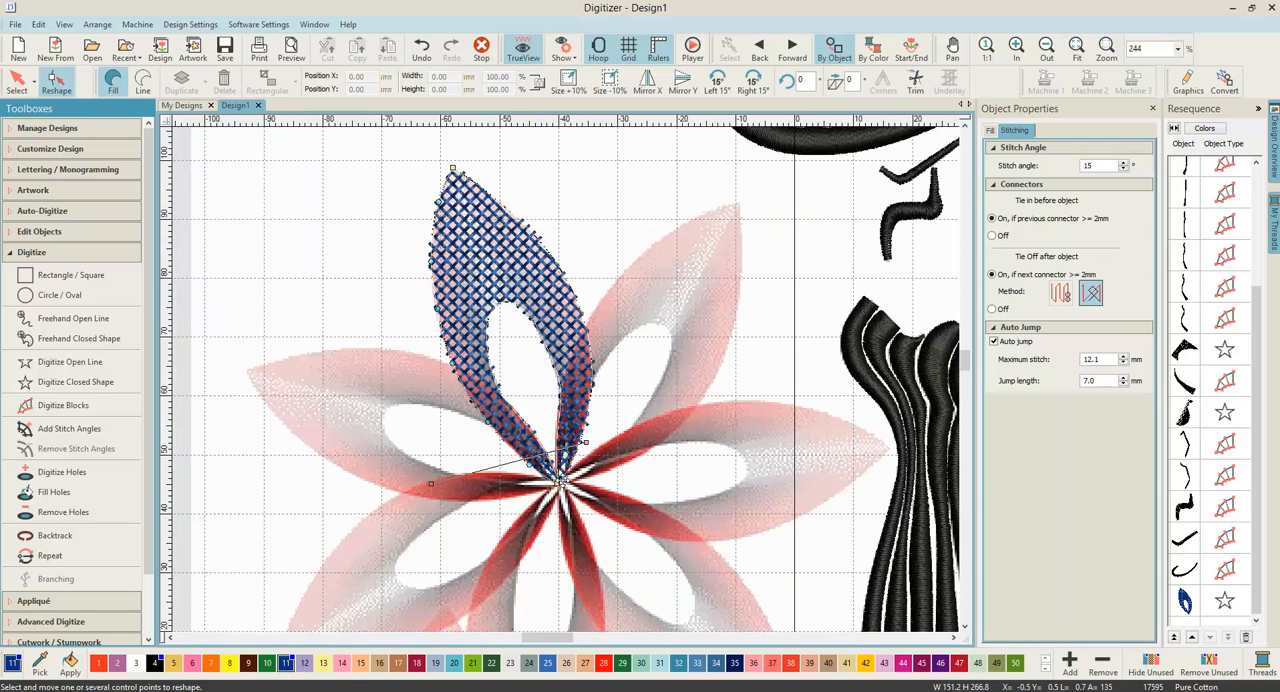
{"action": "scroll", "coordinate": [566, 384], "scroll_direction": "up", "scroll_amount": 4}
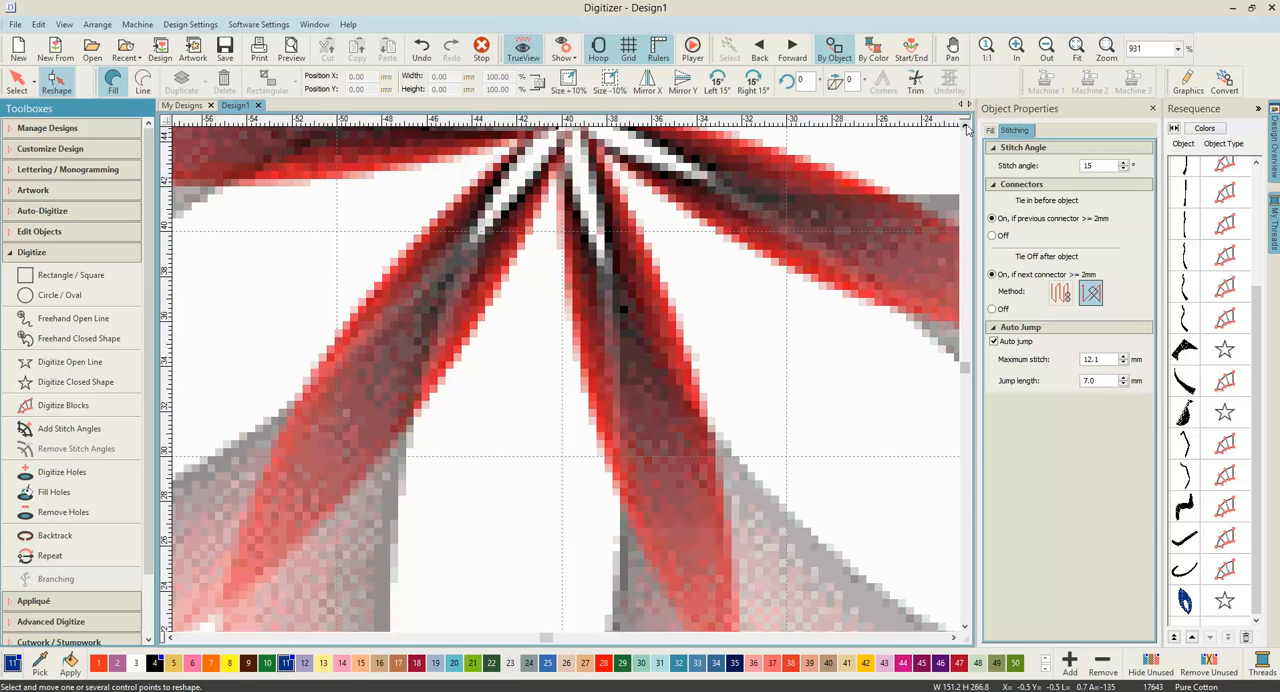
{"action": "left_click", "coordinate": [966, 128]}
{"action": "left_click", "coordinate": [966, 128]}
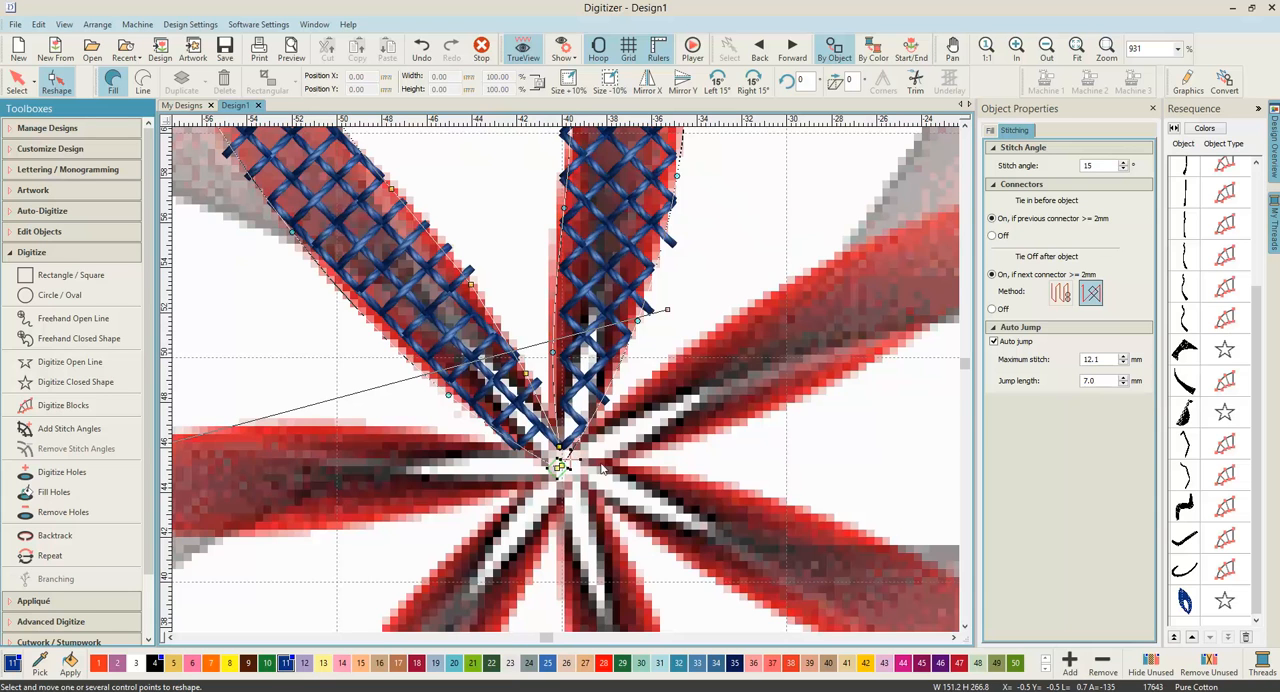
{"action": "left_click", "coordinate": [17, 80]}
{"action": "left_click", "coordinate": [716, 250]}
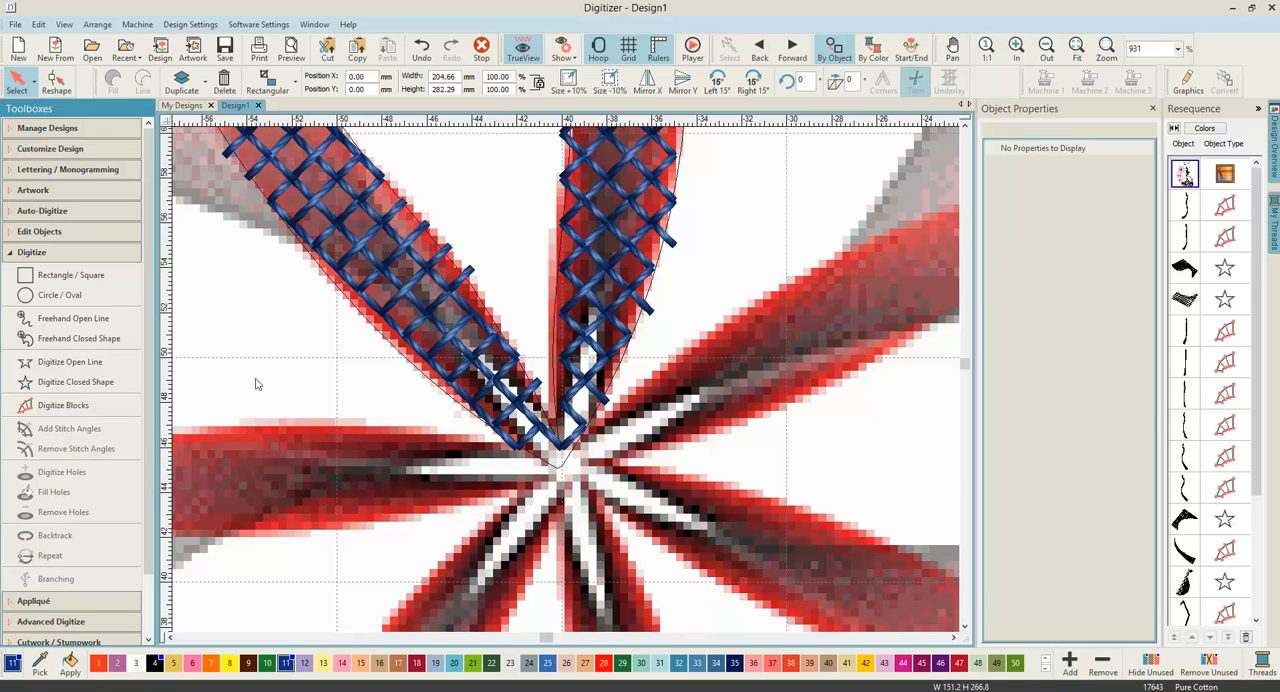
Step: Start an open single-run line with a 4 mm stitch length from the petal's base up the left edge of its hole
{"action": "left_click", "coordinate": [108, 371]}
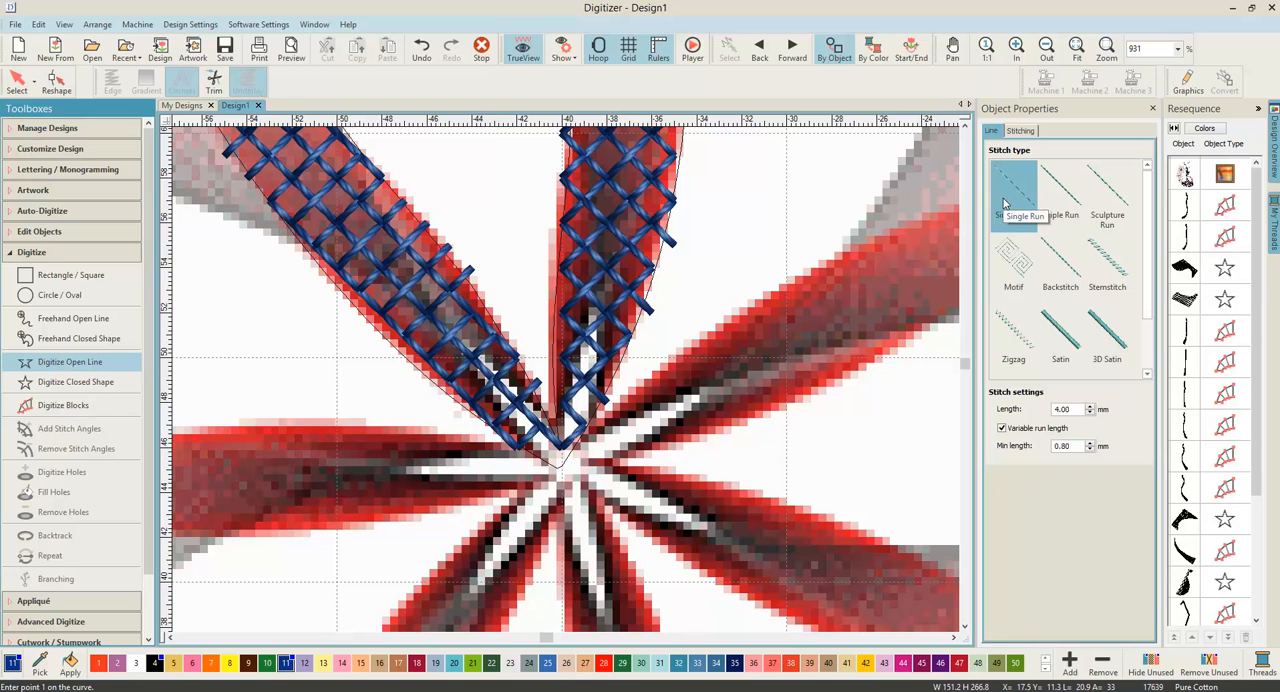
{"action": "double_click", "coordinate": [1075, 408]}
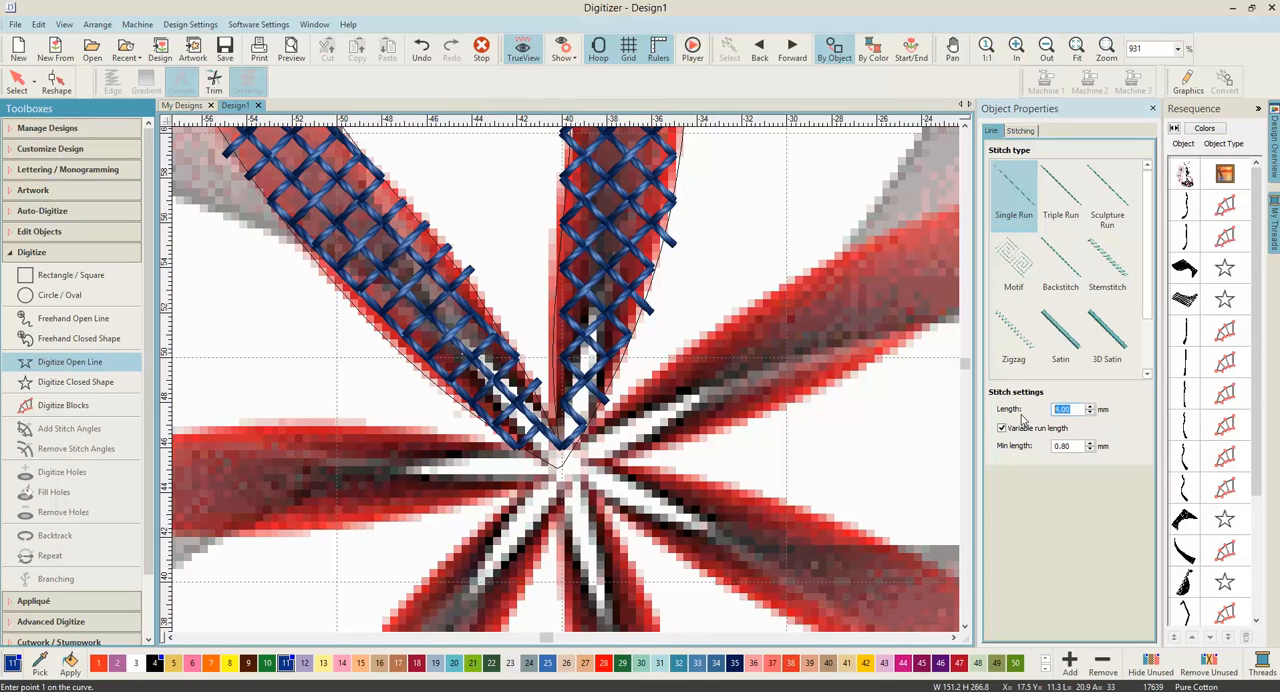
{"action": "type", "text": "4"}
{"action": "right_click", "coordinate": [531, 380]}
{"action": "right_click", "coordinate": [474, 290]}
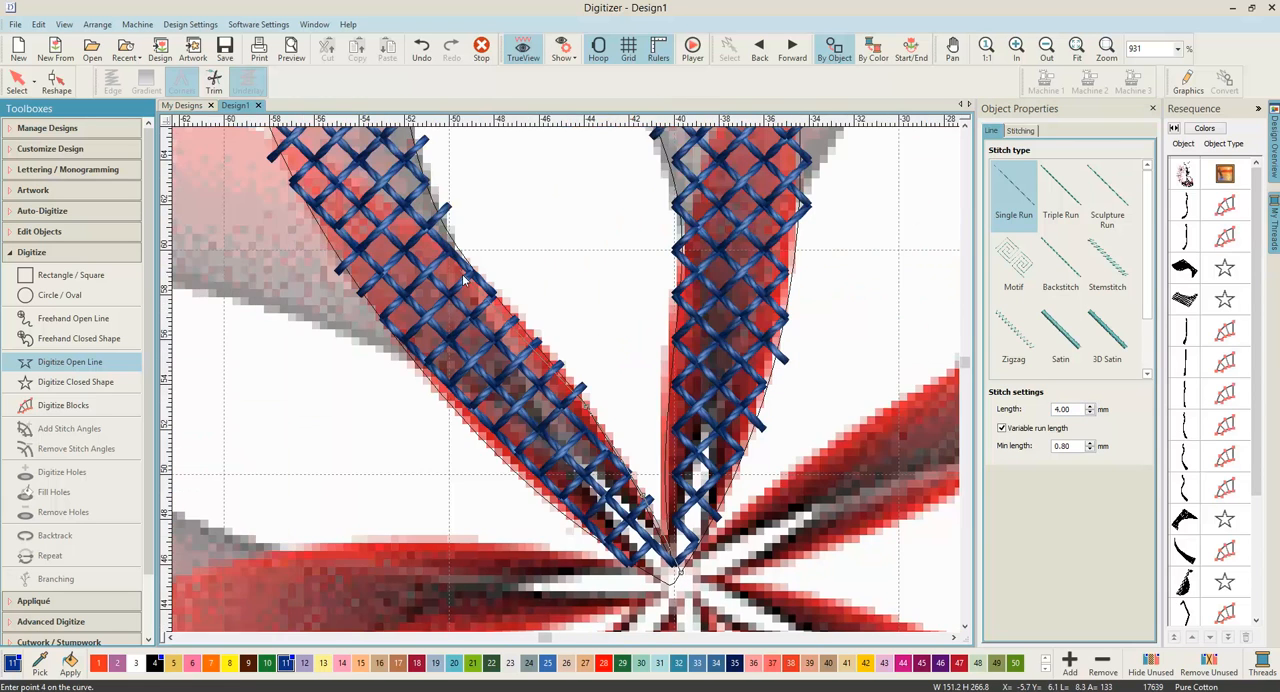
Step: Continue the single-run line with curve points up the left edge of the petal's hole toward its rounded top
{"action": "right_click", "coordinate": [522, 327]}
{"action": "right_click", "coordinate": [467, 261]}
{"action": "right_click", "coordinate": [433, 208]}
{"action": "right_click", "coordinate": [484, 257]}
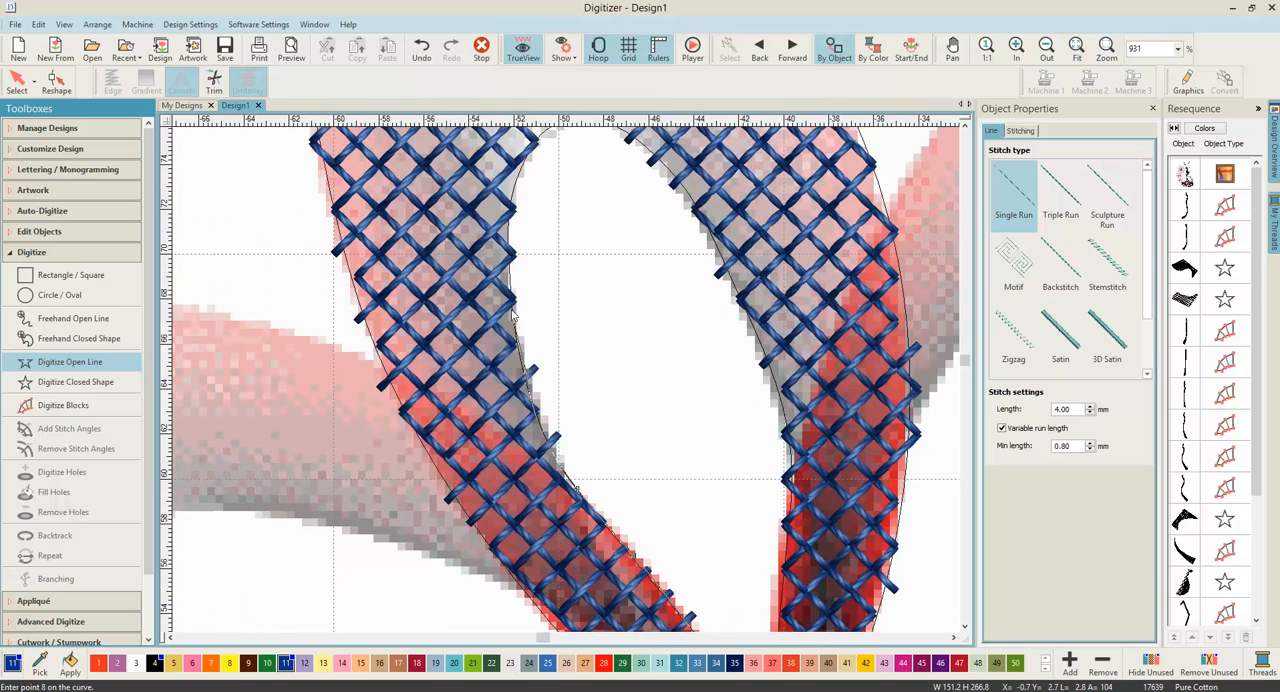
{"action": "right_click", "coordinate": [516, 300]}
{"action": "right_click", "coordinate": [521, 251]}
{"action": "right_click", "coordinate": [517, 186]}
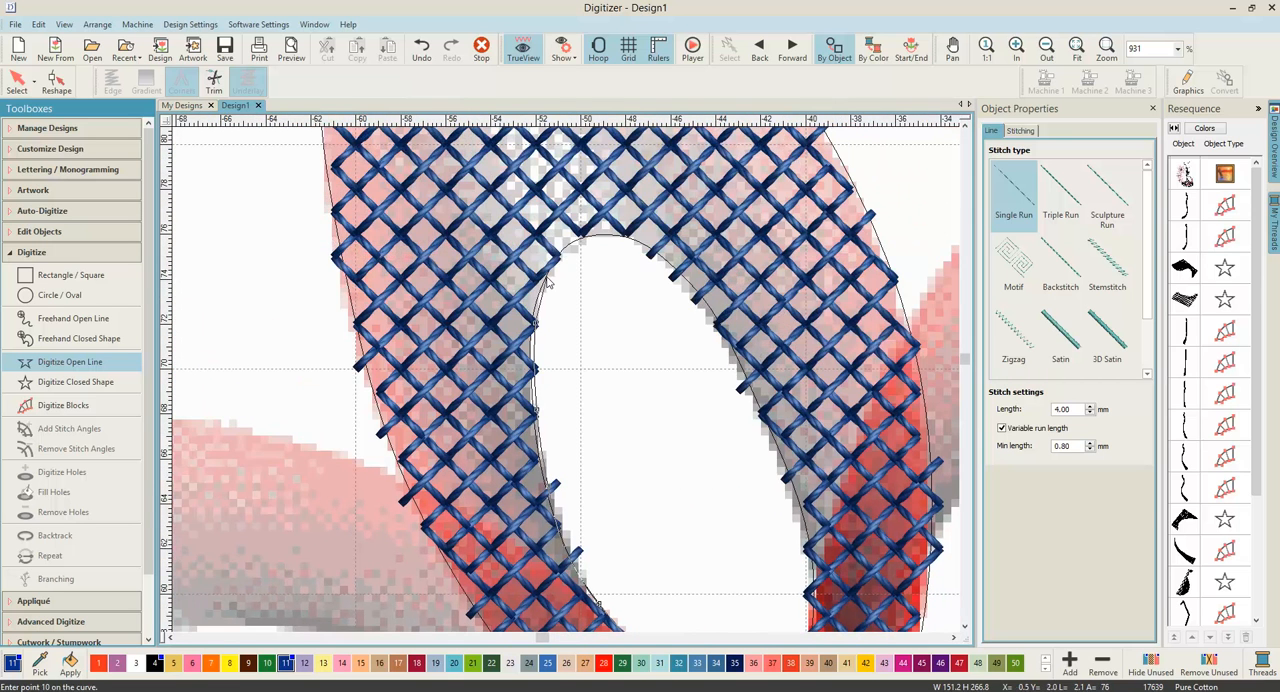
Step: Carry the single-run line around the hole's rounded top and down its right edge to the petal's base
{"action": "right_click", "coordinate": [582, 242]}
{"action": "right_click", "coordinate": [636, 240]}
{"action": "right_click", "coordinate": [716, 329]}
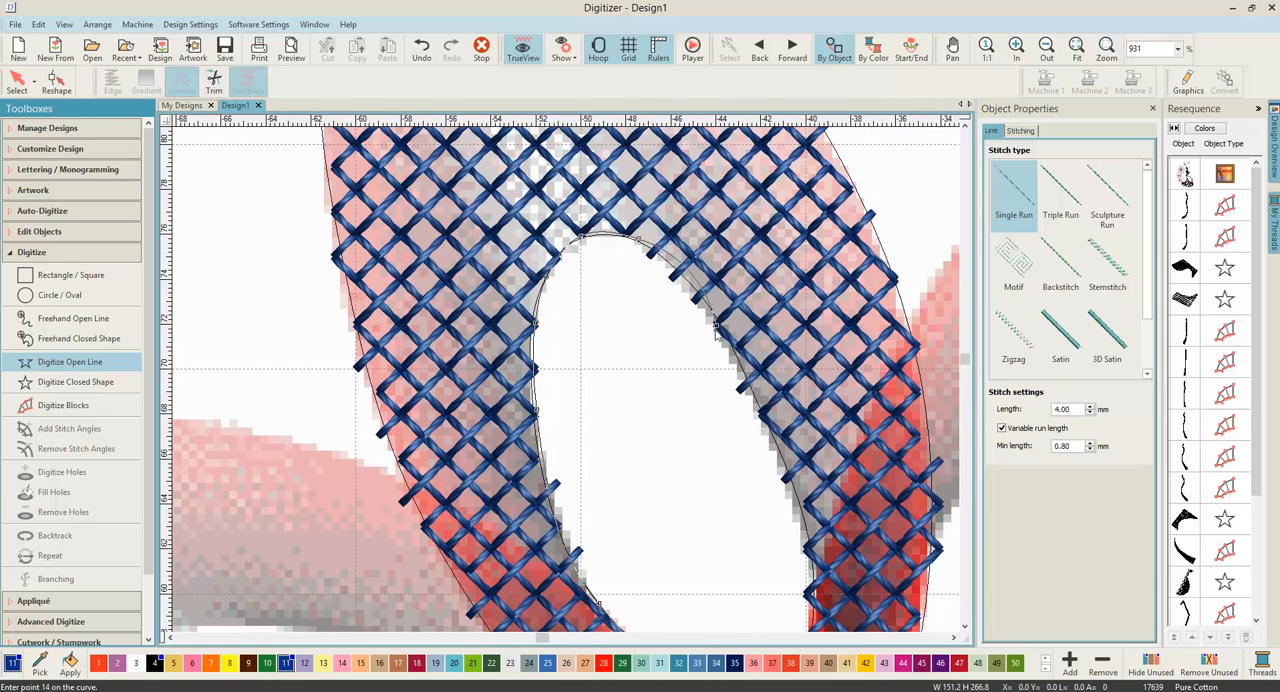
{"action": "right_click", "coordinate": [778, 447]}
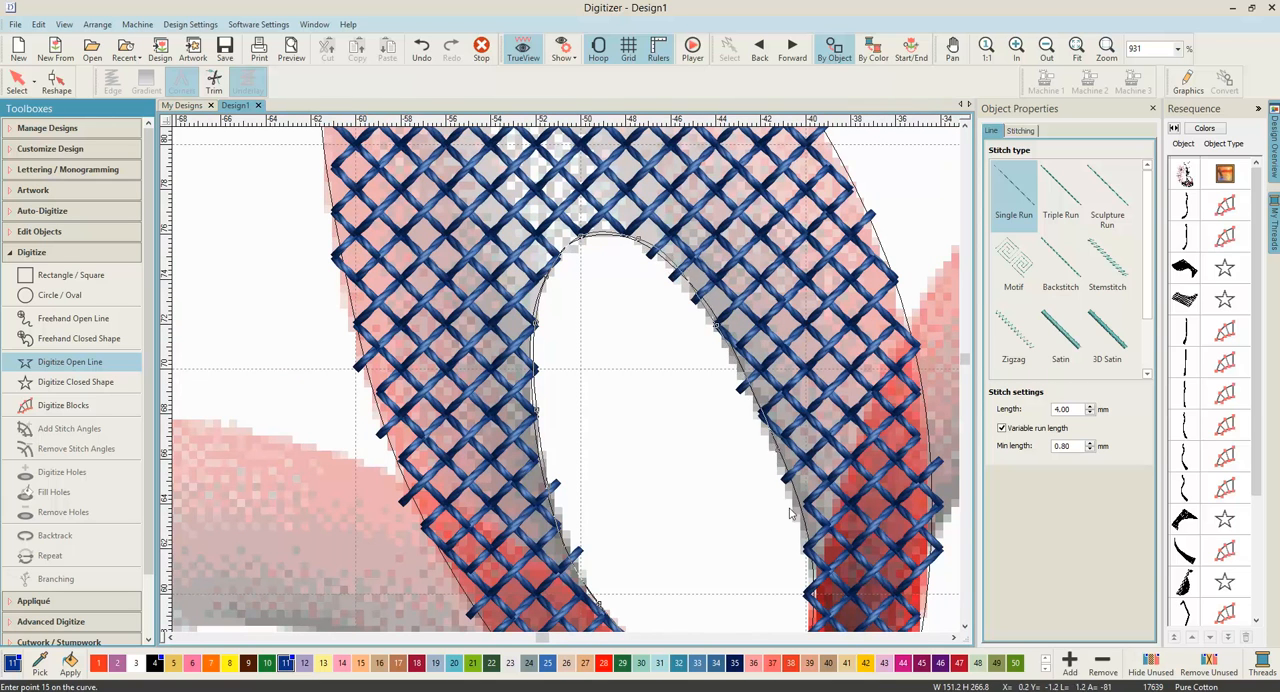
{"action": "right_click", "coordinate": [808, 594]}
{"action": "key", "text": "c"}
{"action": "right_click", "coordinate": [687, 562]}
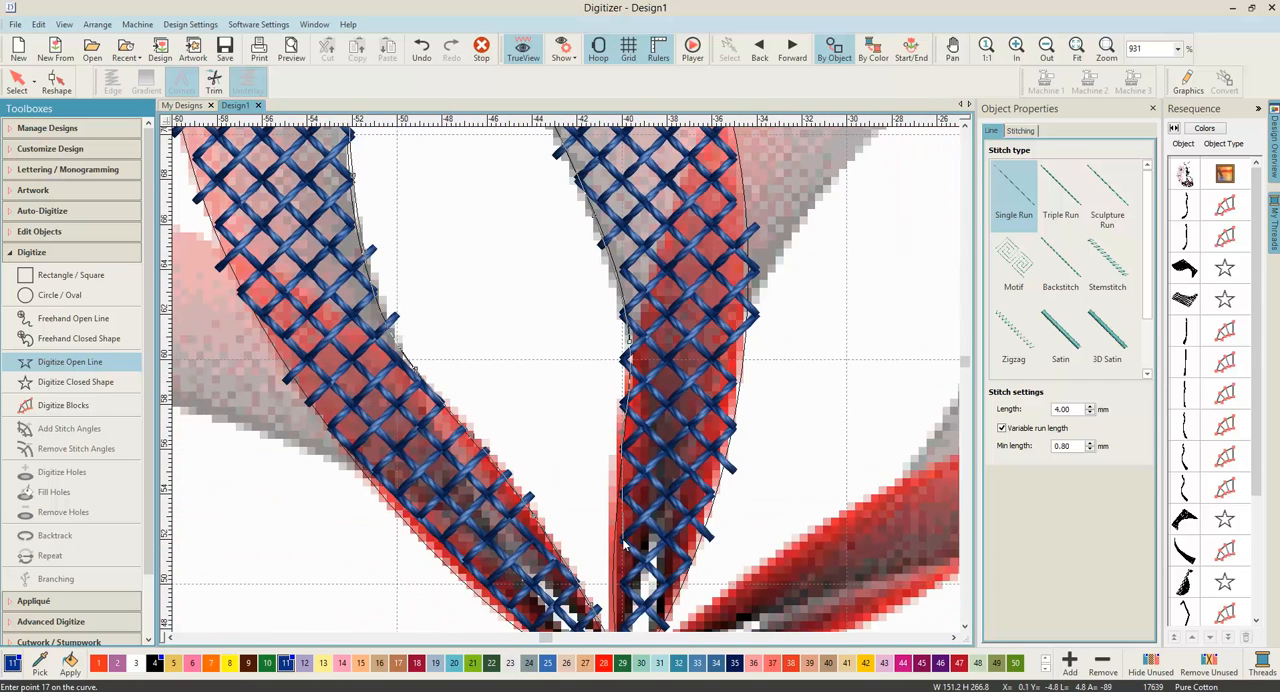
{"action": "right_click", "coordinate": [620, 585]}
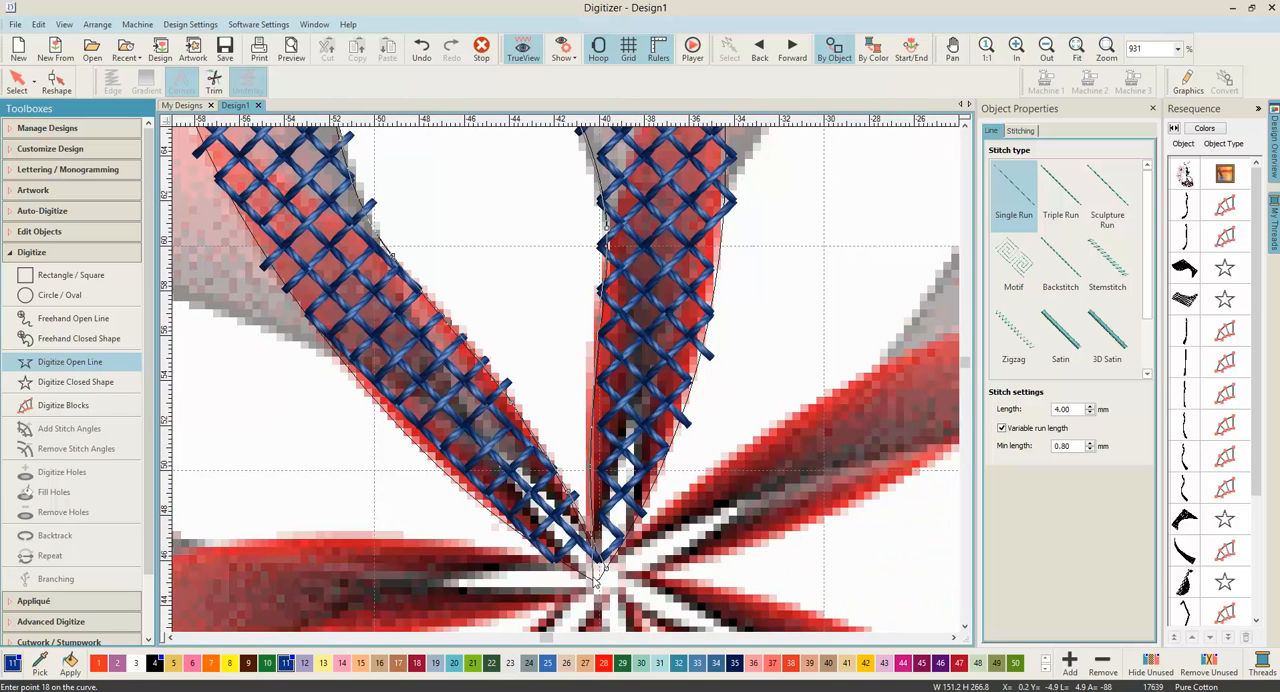
{"action": "right_click", "coordinate": [596, 582]}
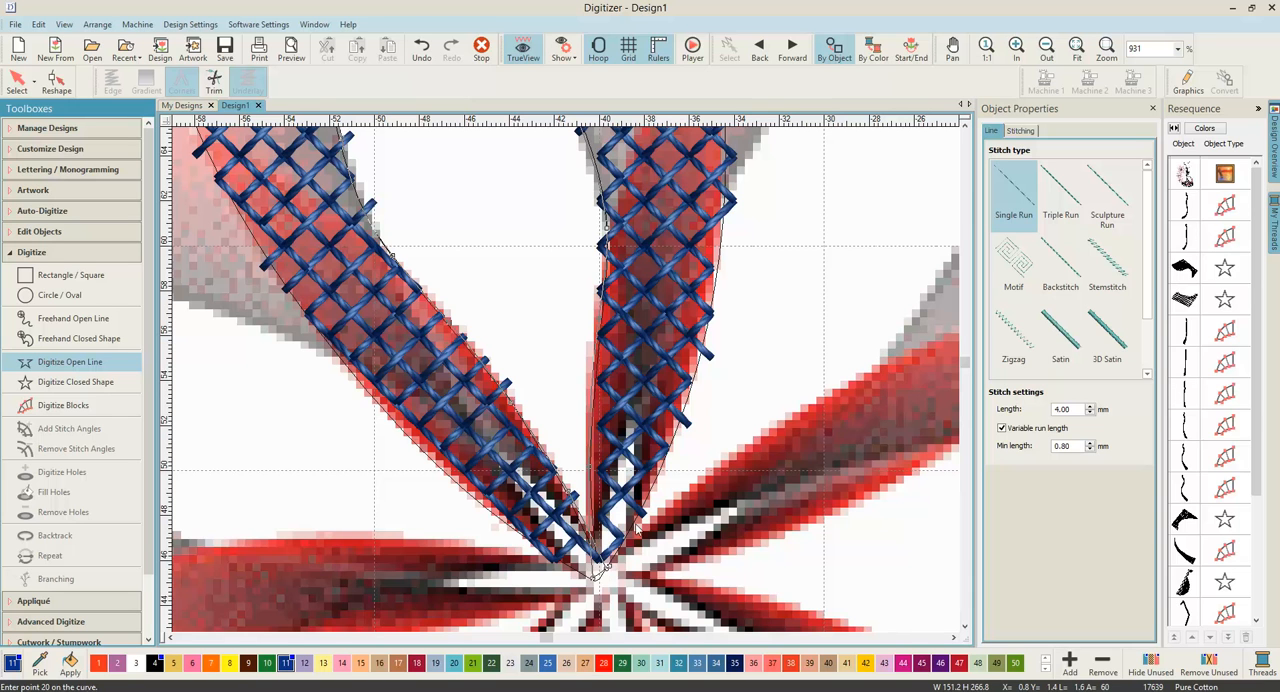
Step: Trace the petal's outer right edge with curve points from the base upward, ending with a corner point at the tip
{"action": "right_click", "coordinate": [688, 391]}
{"action": "right_click", "coordinate": [691, 384]}
{"action": "right_click", "coordinate": [715, 293]}
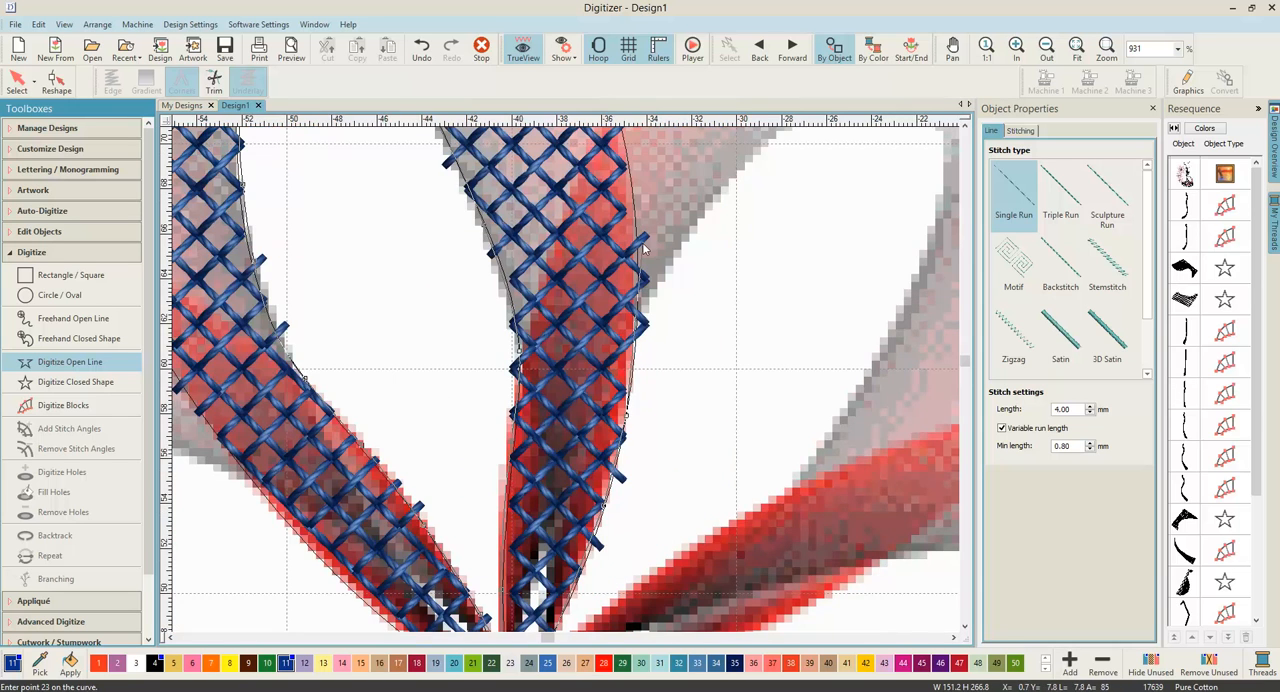
{"action": "right_click", "coordinate": [644, 248]}
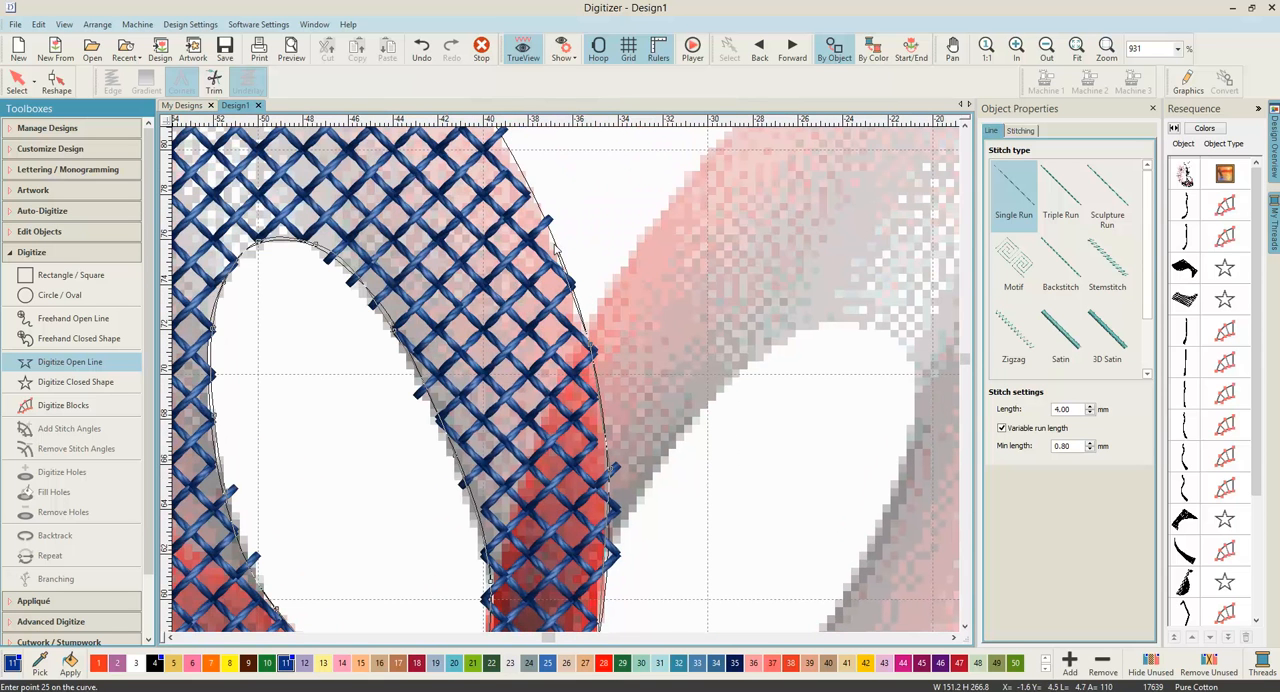
{"action": "right_click", "coordinate": [531, 266]}
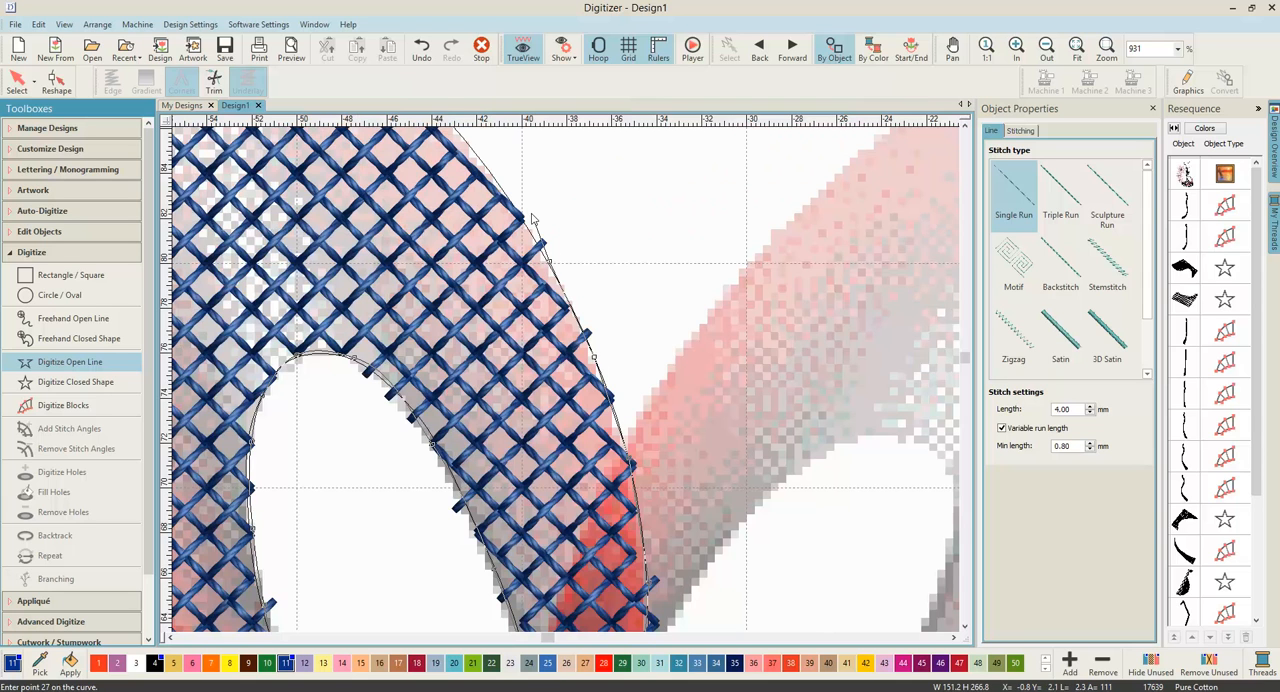
{"action": "right_click", "coordinate": [500, 186]}
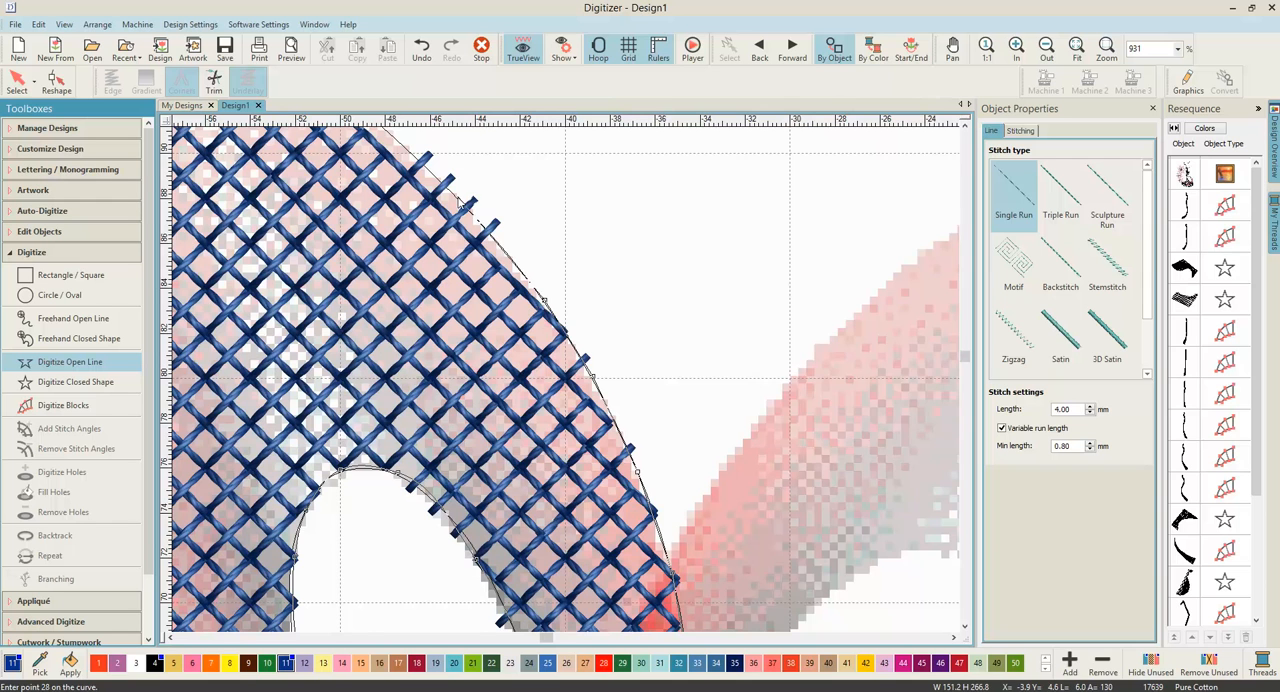
{"action": "right_click", "coordinate": [458, 198]}
{"action": "right_click", "coordinate": [428, 222]}
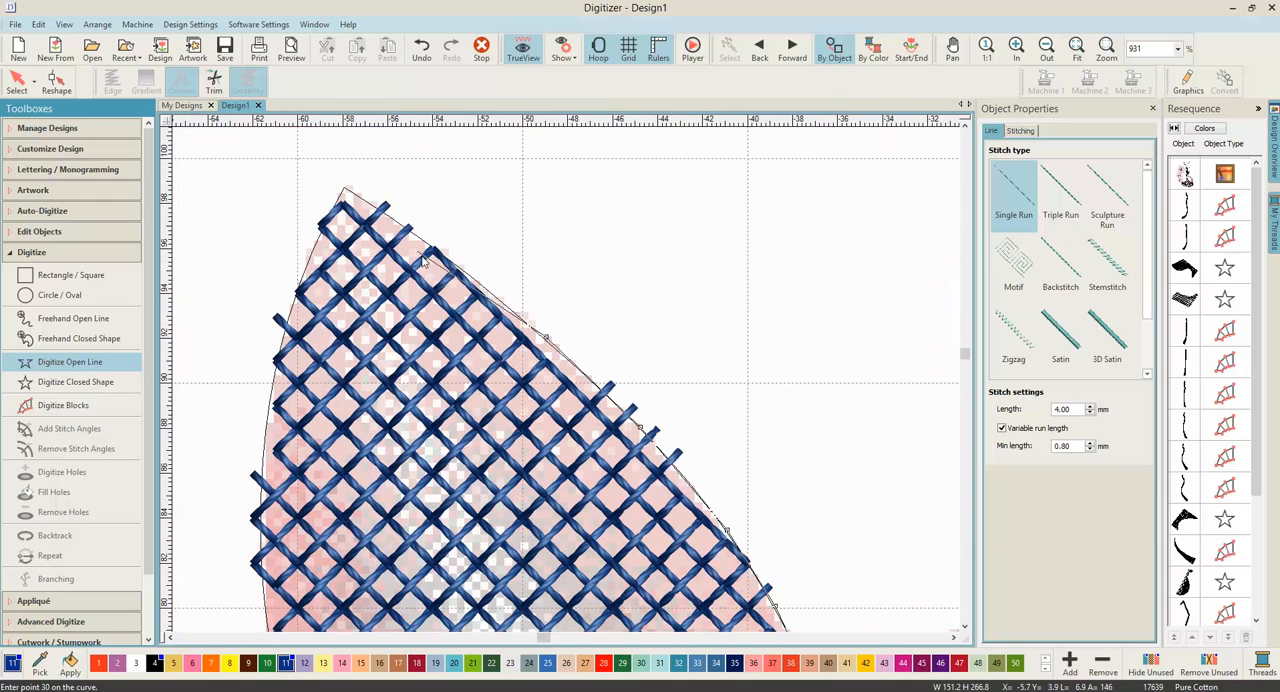
{"action": "right_click", "coordinate": [446, 259]}
{"action": "left_click", "coordinate": [345, 188]}
Step: Bring the single-run line down the petal's outer left edge to the base and complete the outline
{"action": "right_click", "coordinate": [275, 371]}
{"action": "right_click", "coordinate": [264, 474]}
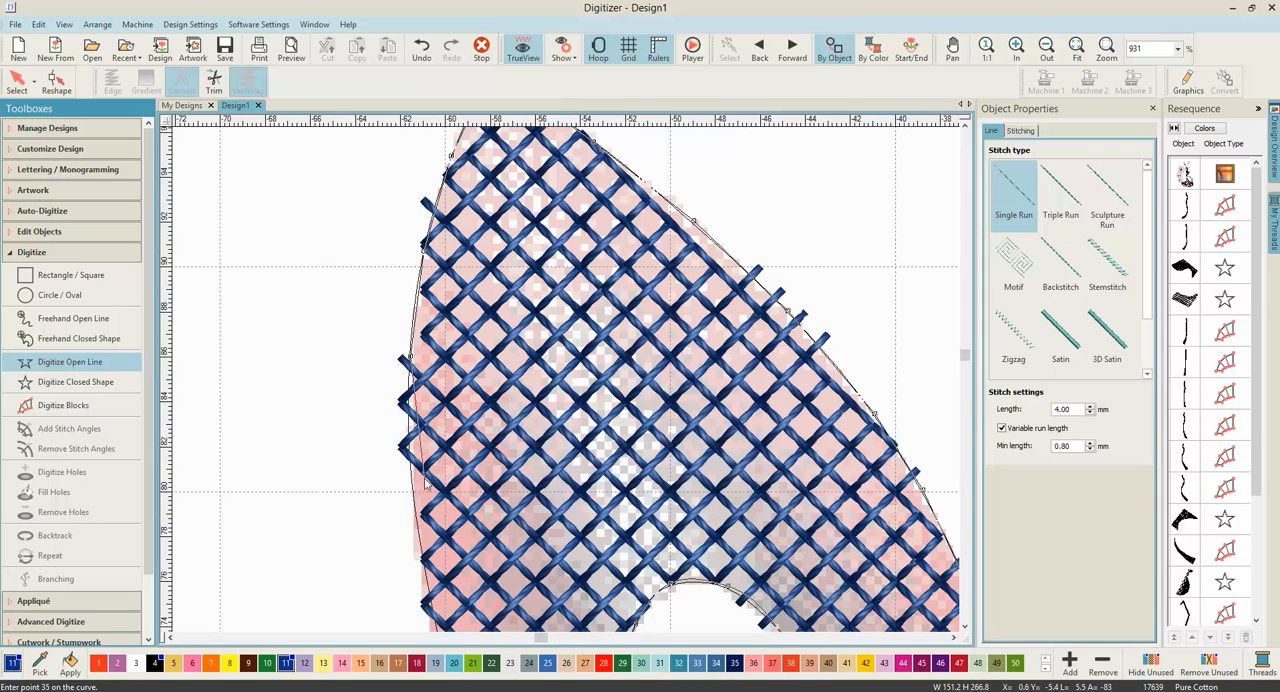
{"action": "right_click", "coordinate": [419, 492]}
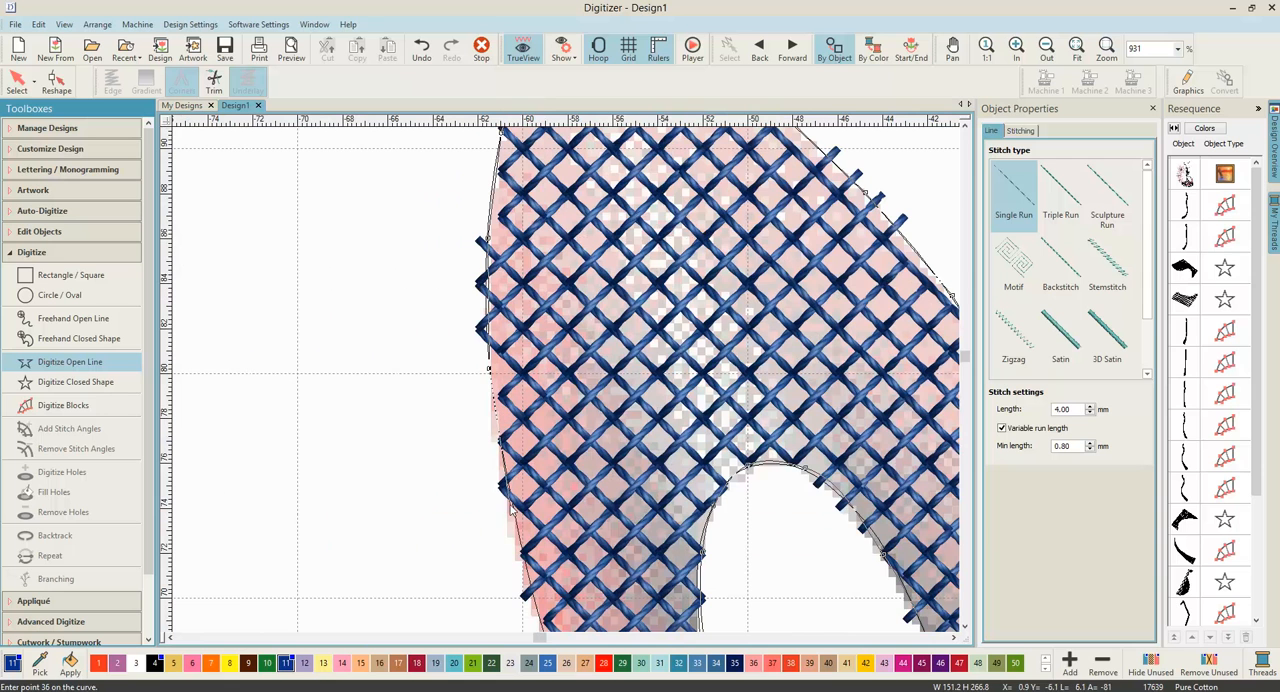
{"action": "right_click", "coordinate": [533, 594]}
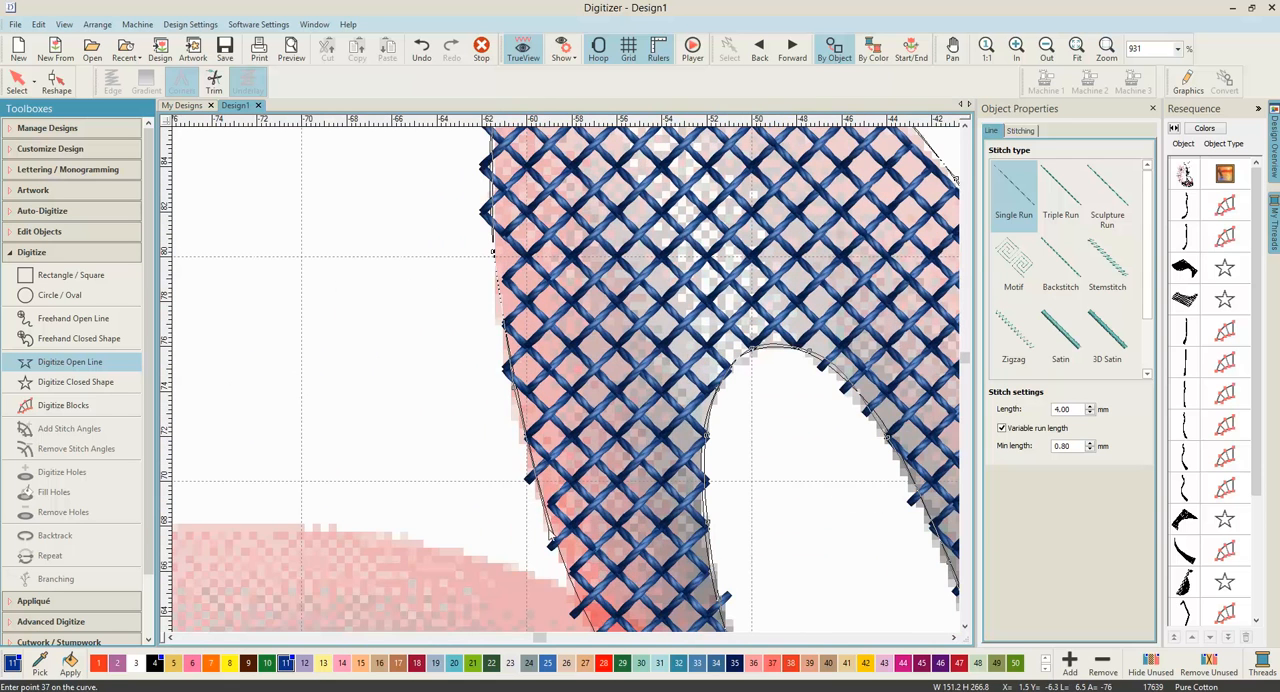
{"action": "right_click", "coordinate": [549, 532]}
{"action": "right_click", "coordinate": [600, 534]}
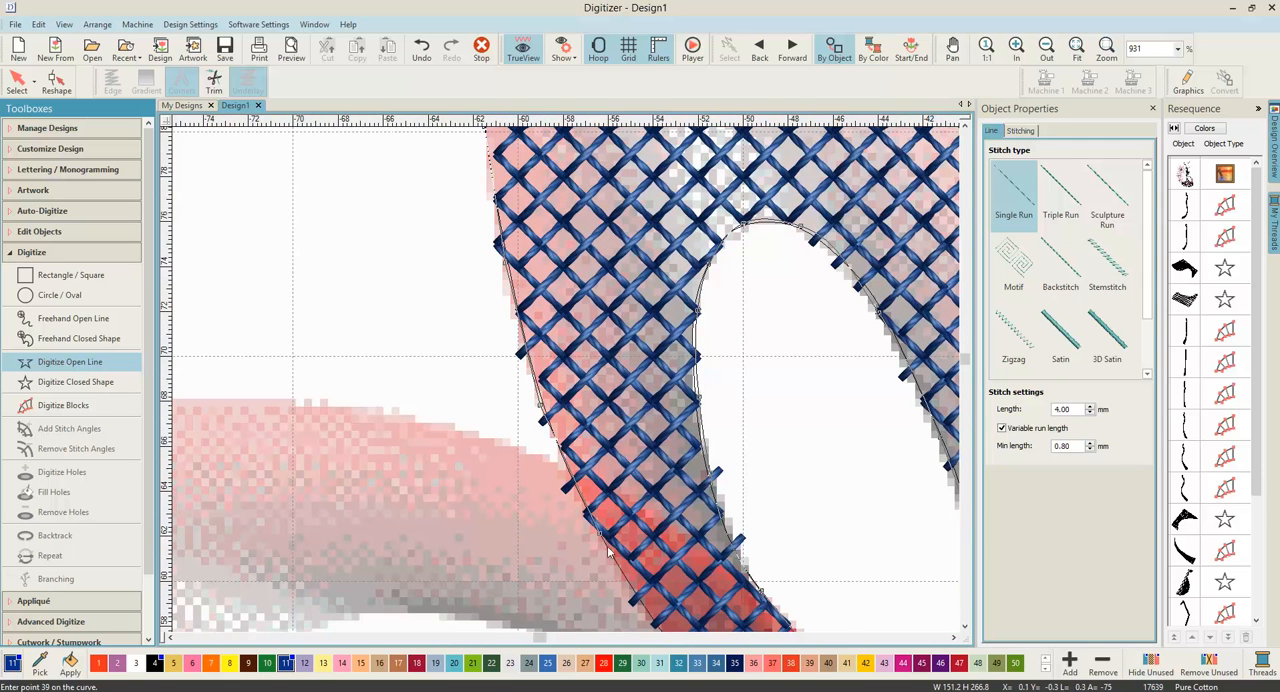
{"action": "right_click", "coordinate": [602, 540]}
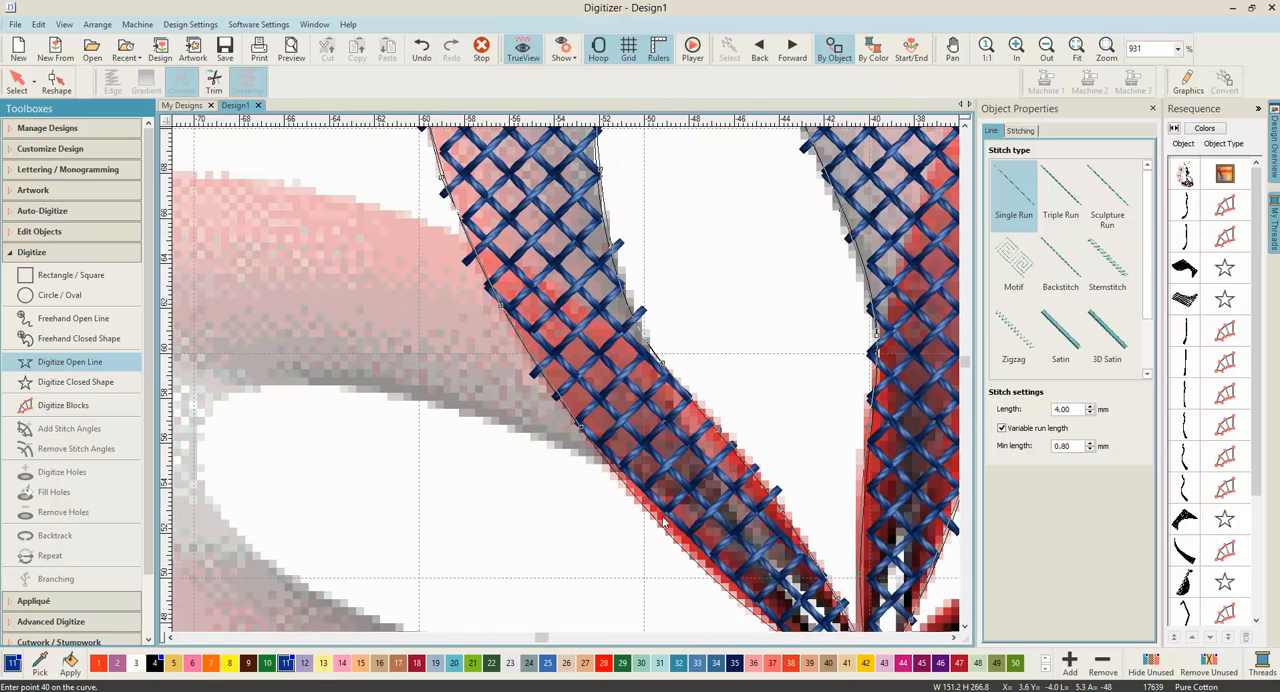
{"action": "right_click", "coordinate": [662, 521]}
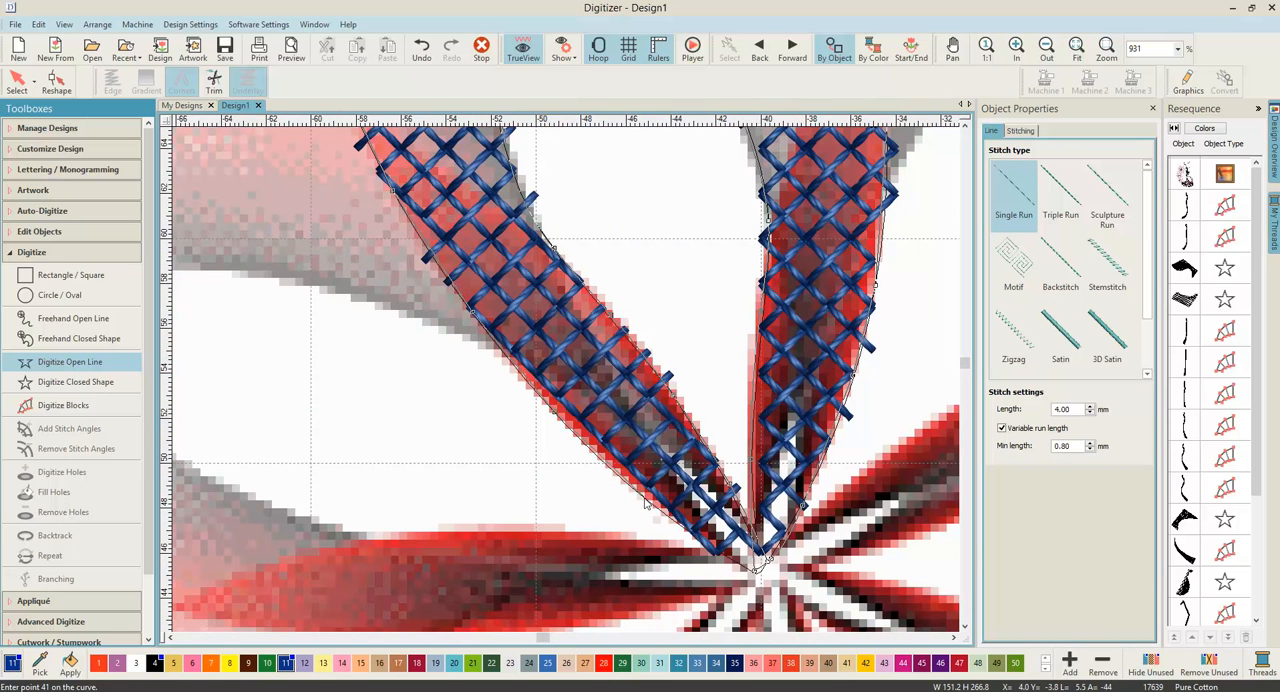
{"action": "right_click", "coordinate": [646, 505]}
{"action": "left_click", "coordinate": [756, 572]}
{"action": "left_click", "coordinate": [758, 574]}
{"action": "key", "text": "Return"}
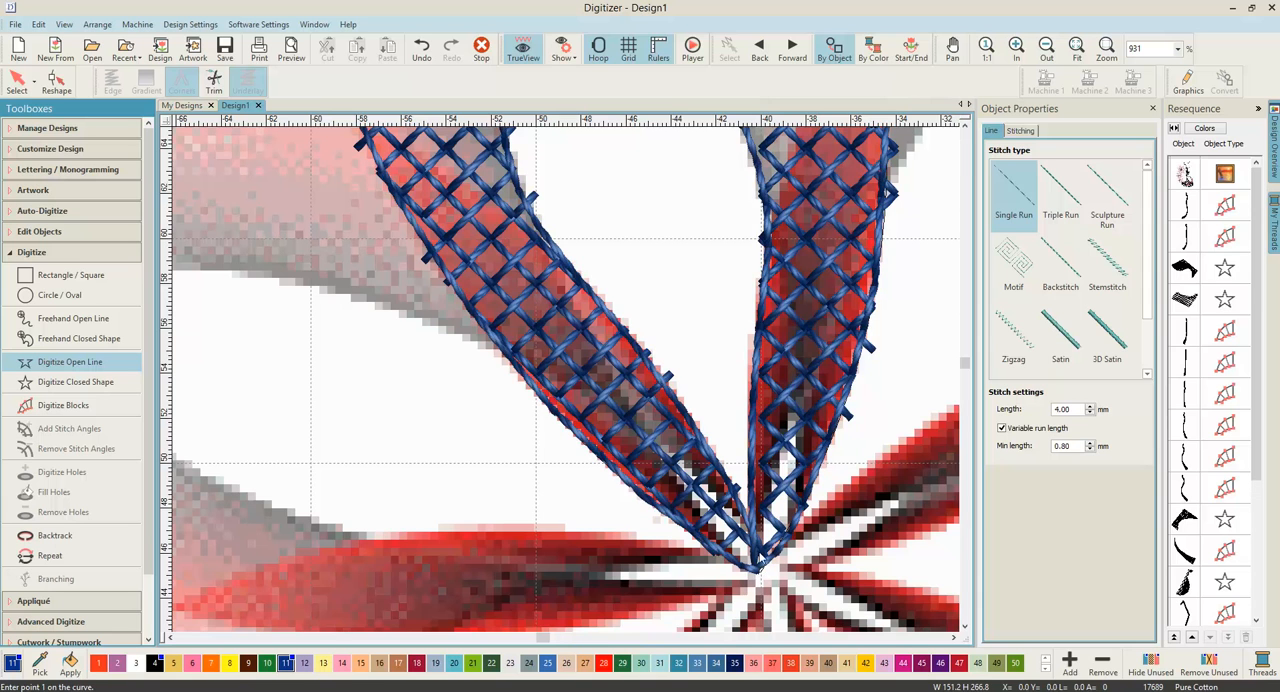
Step: Reshape the single-run outline at the lower left edge of the hole, moving it outward over the protruding cross-stitch ends
{"action": "scroll", "coordinate": [566, 378], "scroll_direction": "down", "scroll_amount": 5}
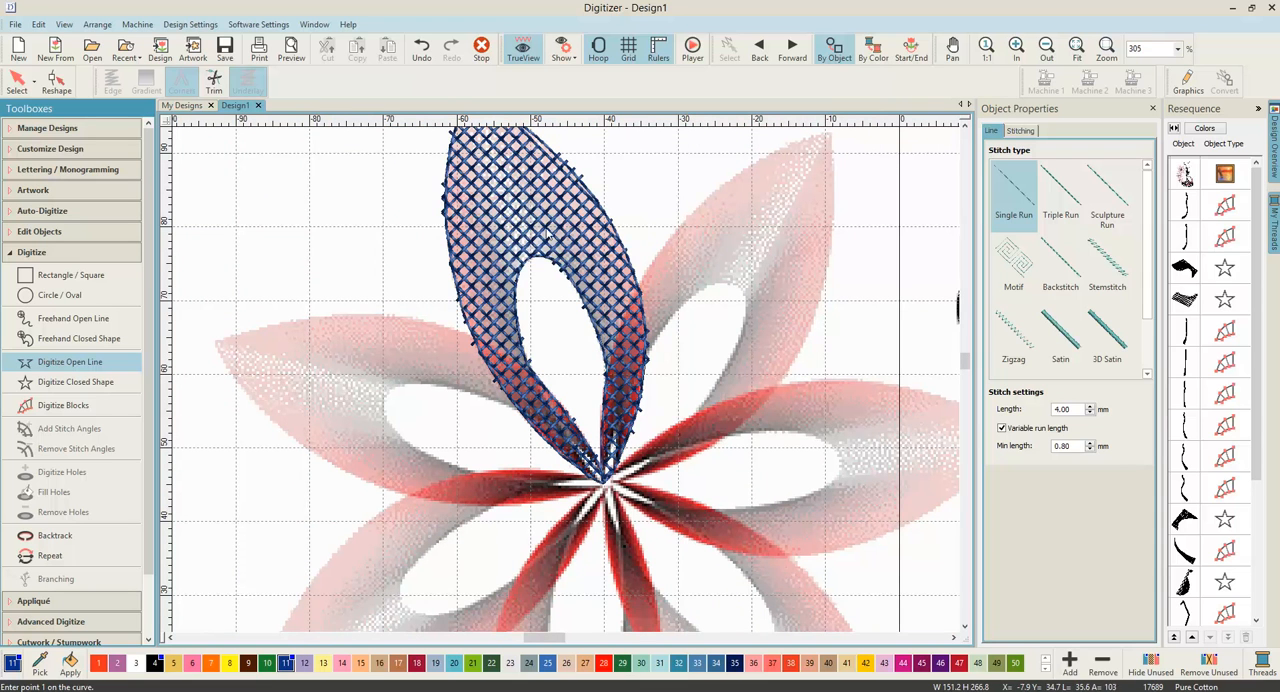
{"action": "left_click_drag", "start_coordinate": [1258, 470], "coordinate": [1257, 623]}
{"action": "key", "text": "Escape"}
{"action": "left_click", "coordinate": [1185, 600]}
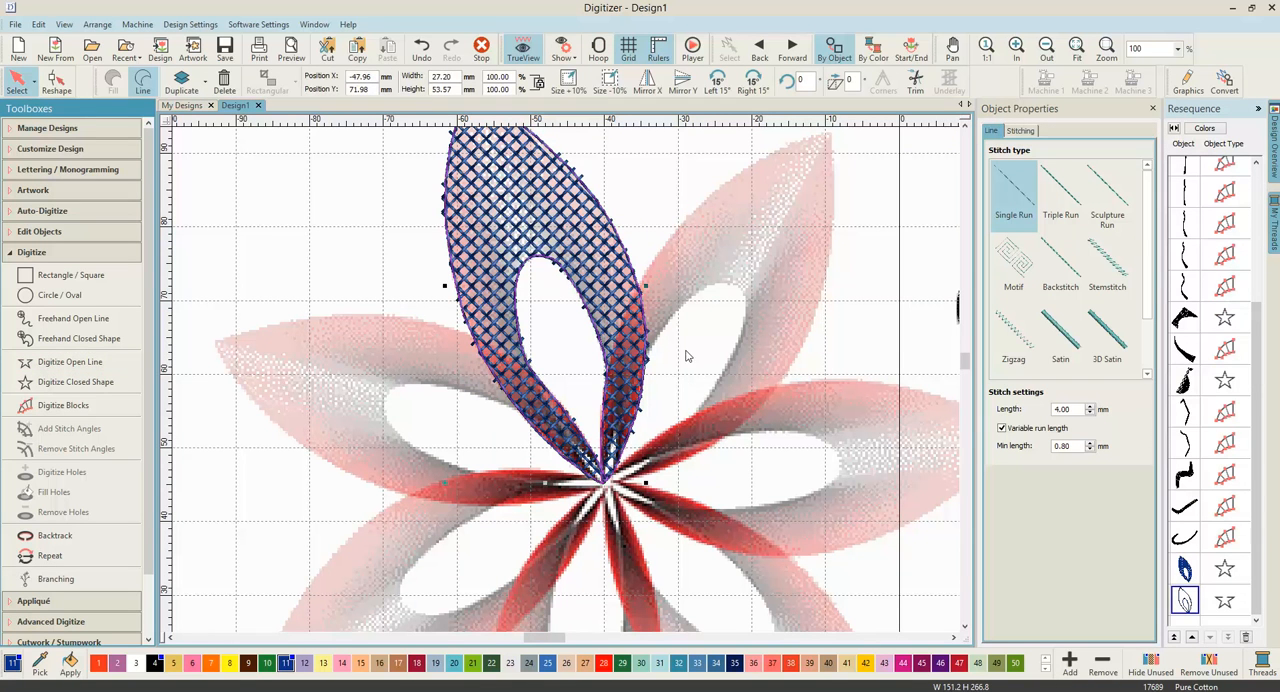
{"action": "left_click", "coordinate": [56, 82]}
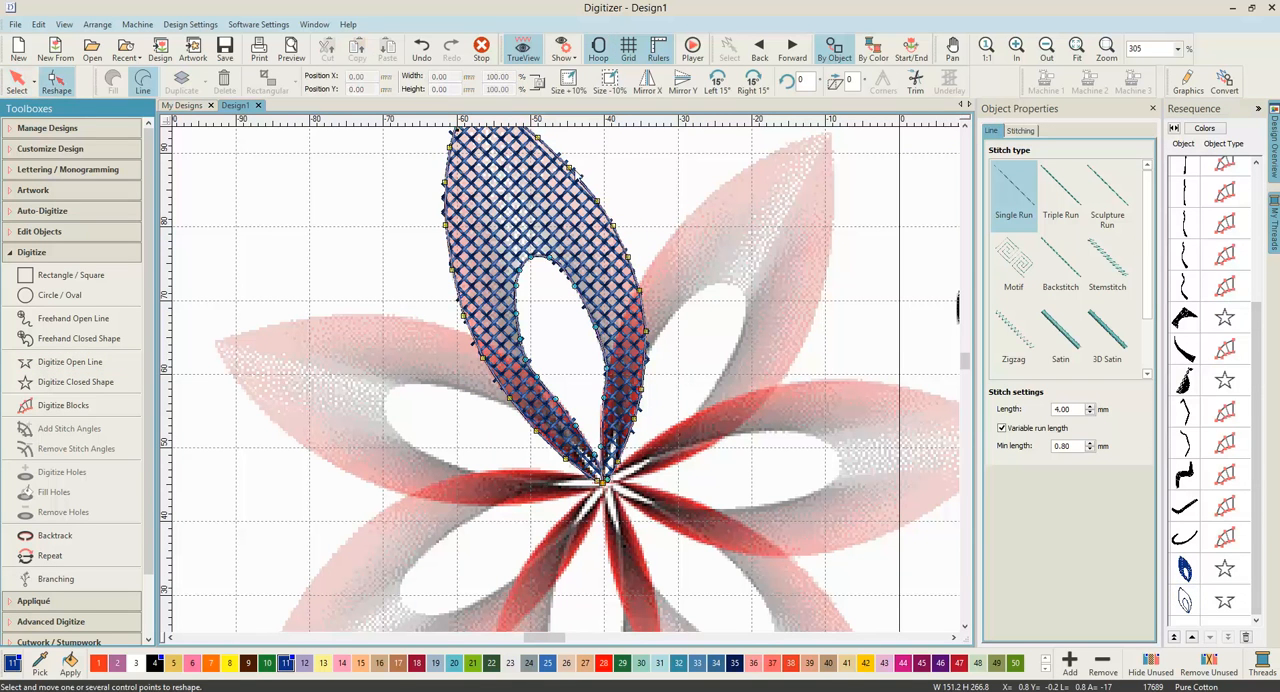
{"action": "scroll", "coordinate": [530, 340], "scroll_direction": "up", "scroll_amount": 4}
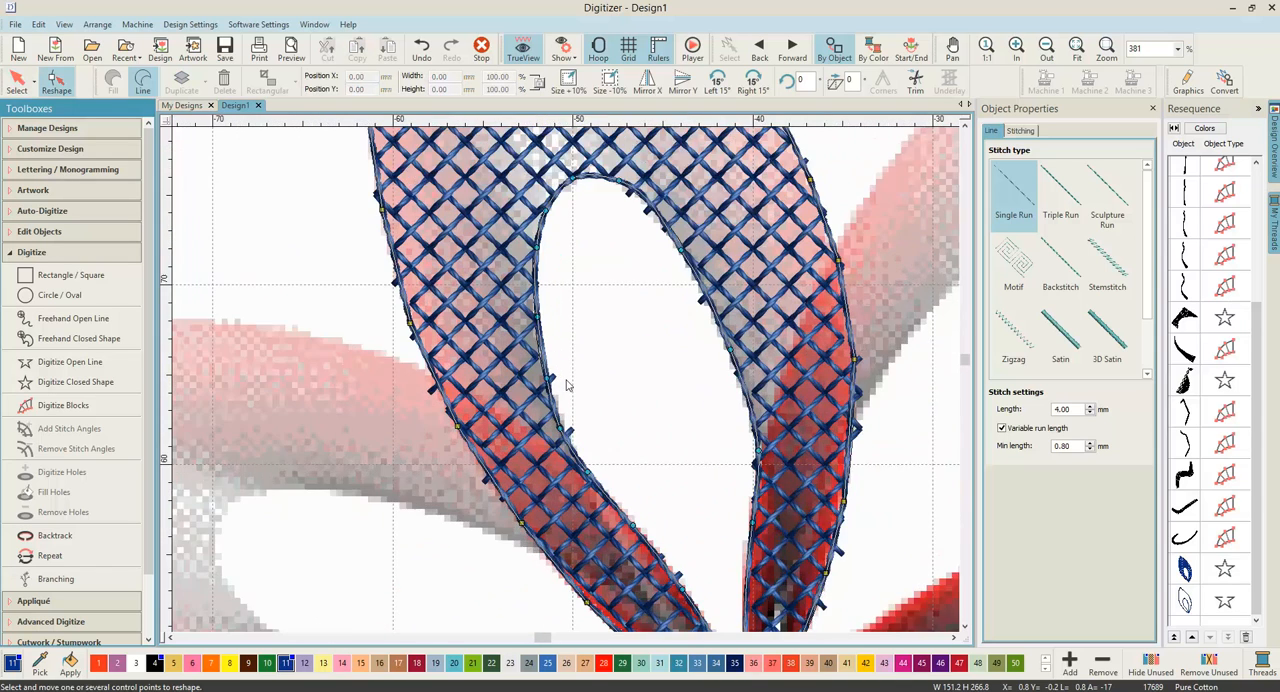
{"action": "scroll", "coordinate": [566, 385], "scroll_direction": "up", "scroll_amount": 2}
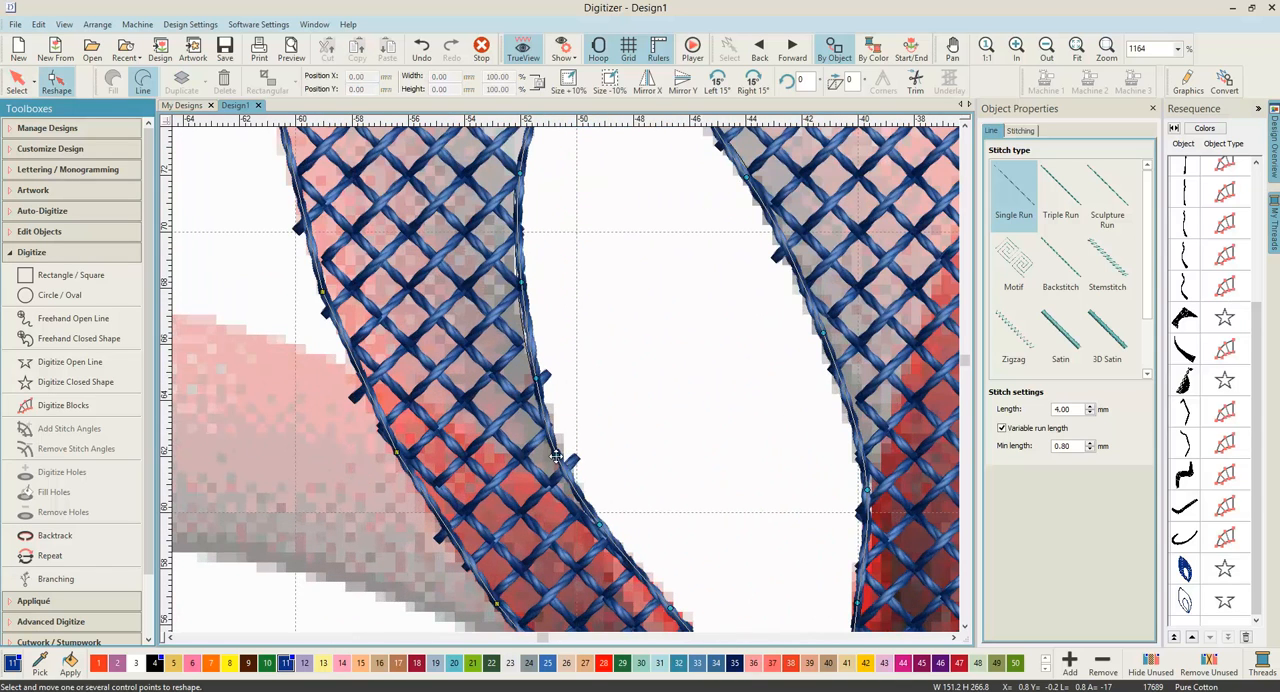
{"action": "left_click_drag", "start_coordinate": [560, 456], "coordinate": [546, 374]}
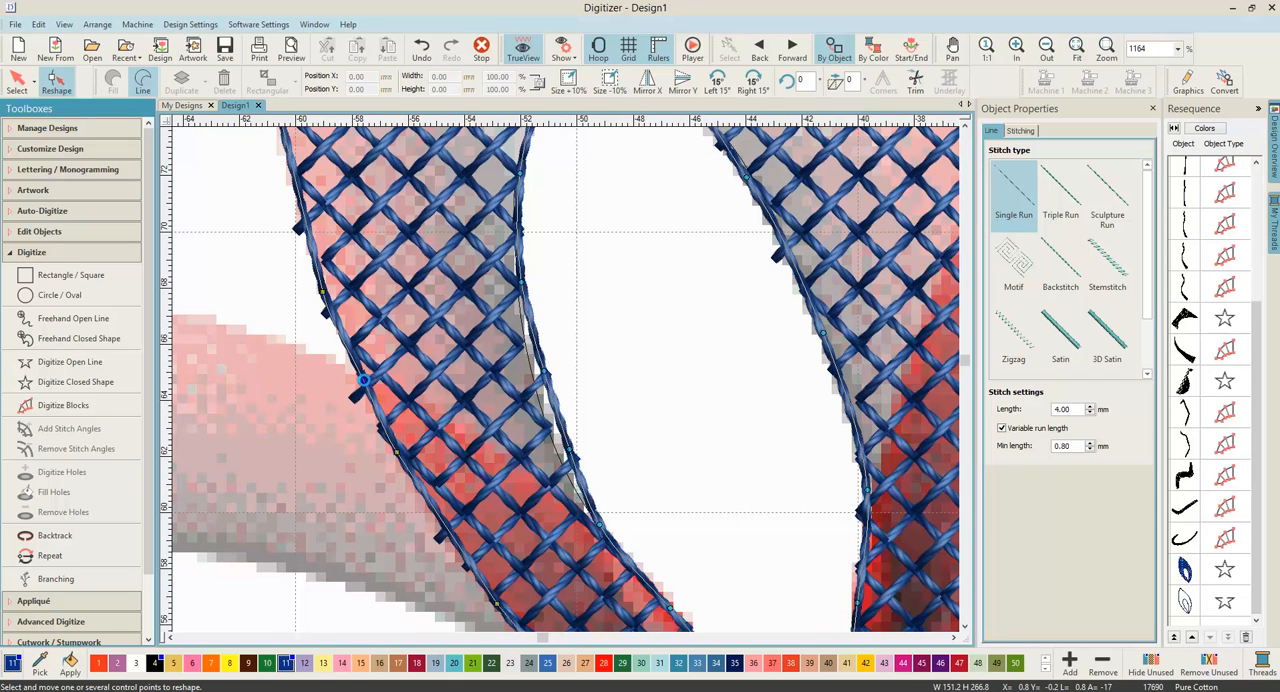
Step: Move the outline's control points on the petal's lower outer left edge outward over the protruding cross-stitch ends
{"action": "left_click_drag", "start_coordinate": [366, 383], "coordinate": [354, 397]}
{"action": "left_click_drag", "start_coordinate": [396, 455], "coordinate": [400, 464]}
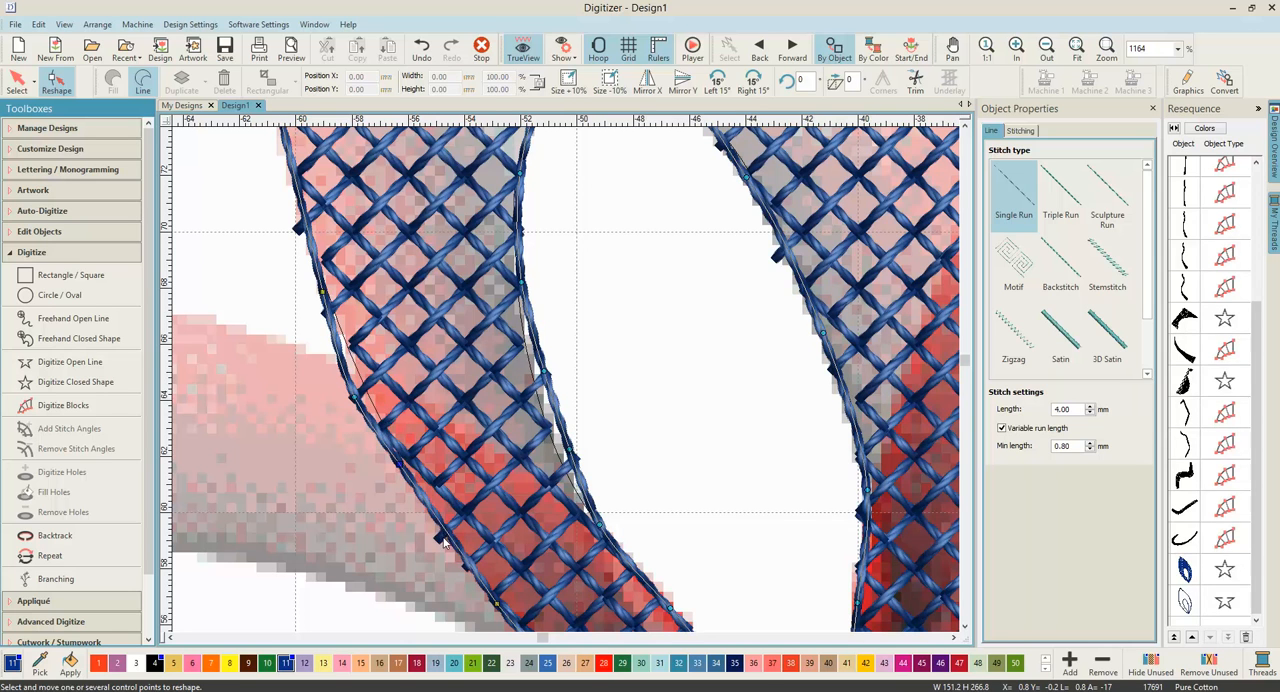
{"action": "left_click_drag", "start_coordinate": [449, 531], "coordinate": [442, 541]}
{"action": "left_click_drag", "start_coordinate": [400, 464], "coordinate": [392, 467]}
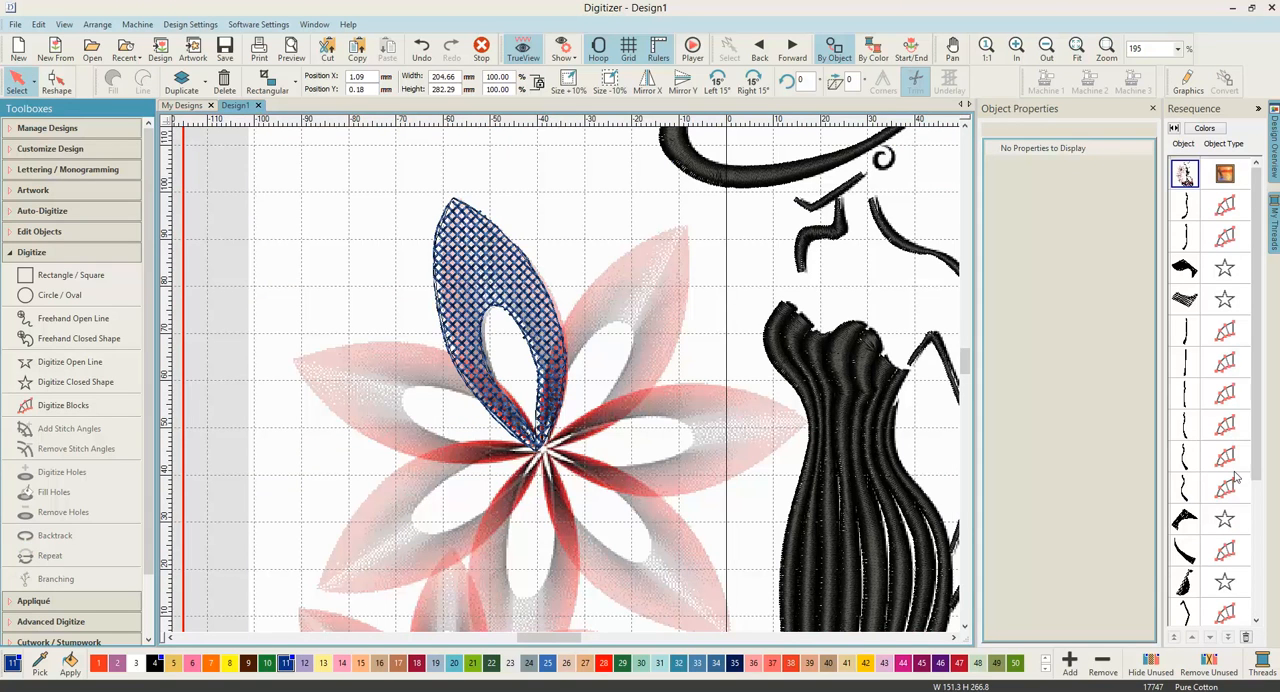
Step: Group the cross-stitch petal with its single-run outline
{"action": "left_click_drag", "start_coordinate": [1255, 468], "coordinate": [1255, 604]}
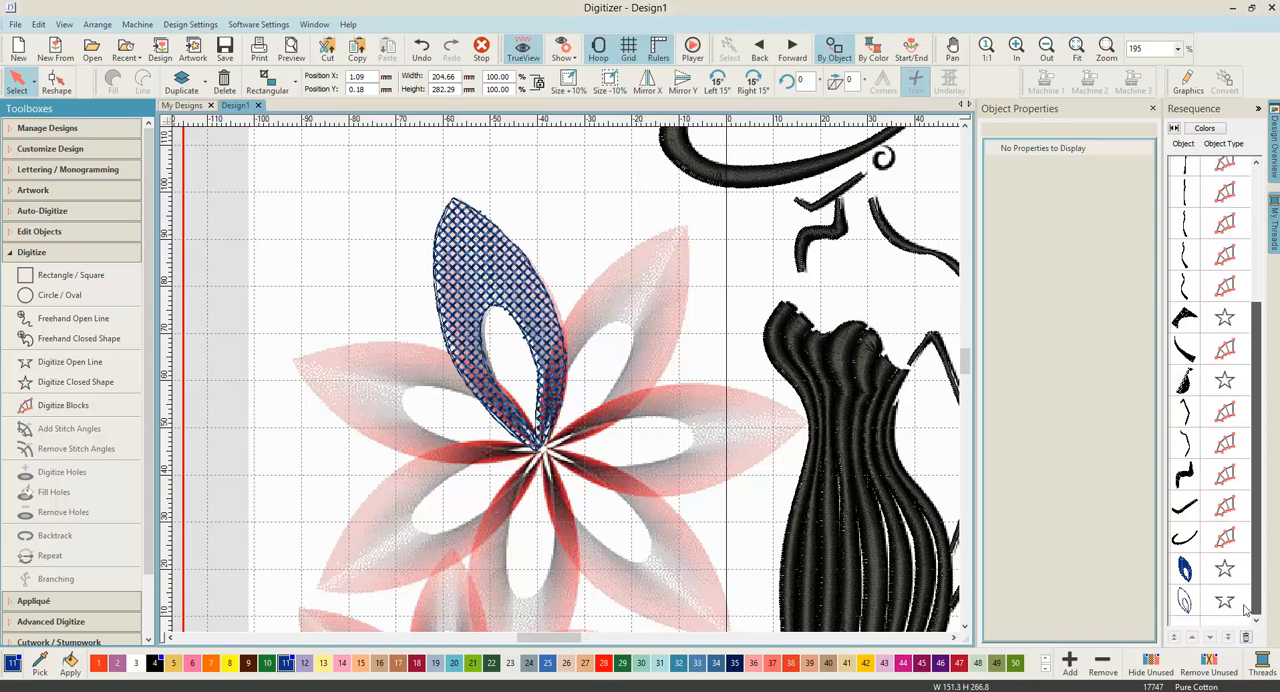
{"action": "left_click", "coordinate": [1185, 569]}
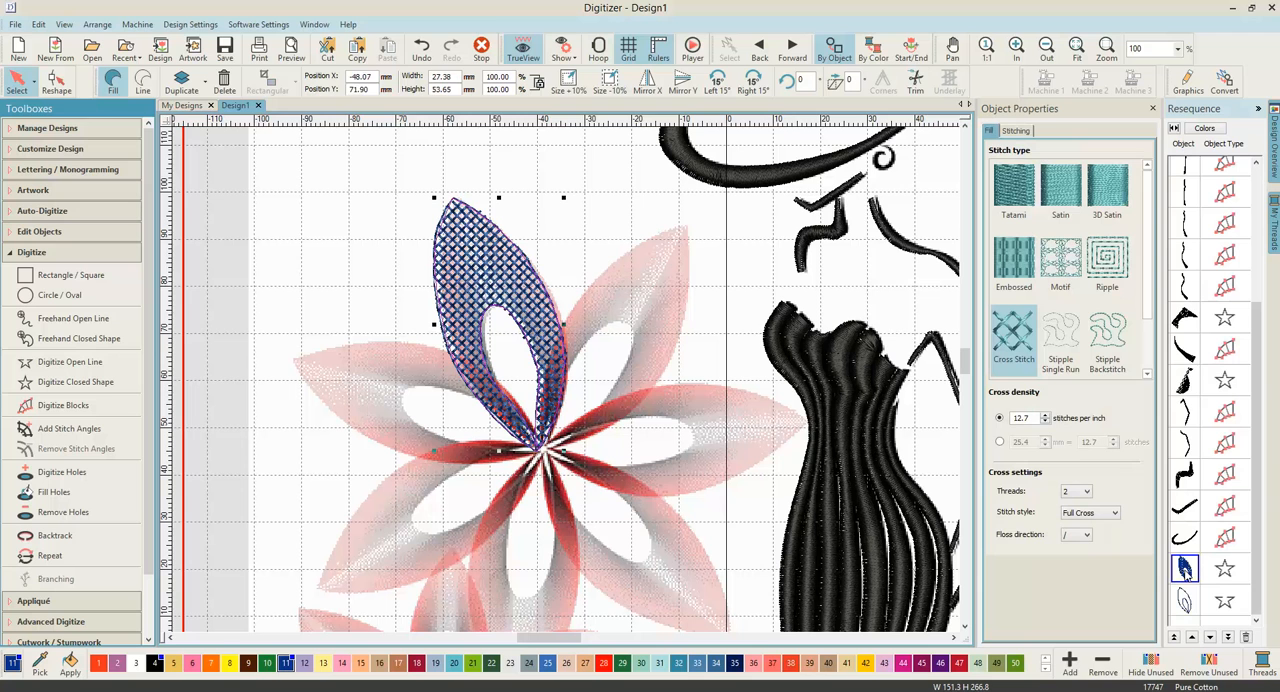
{"action": "left_click", "coordinate": [1185, 600], "text": "ctrl"}
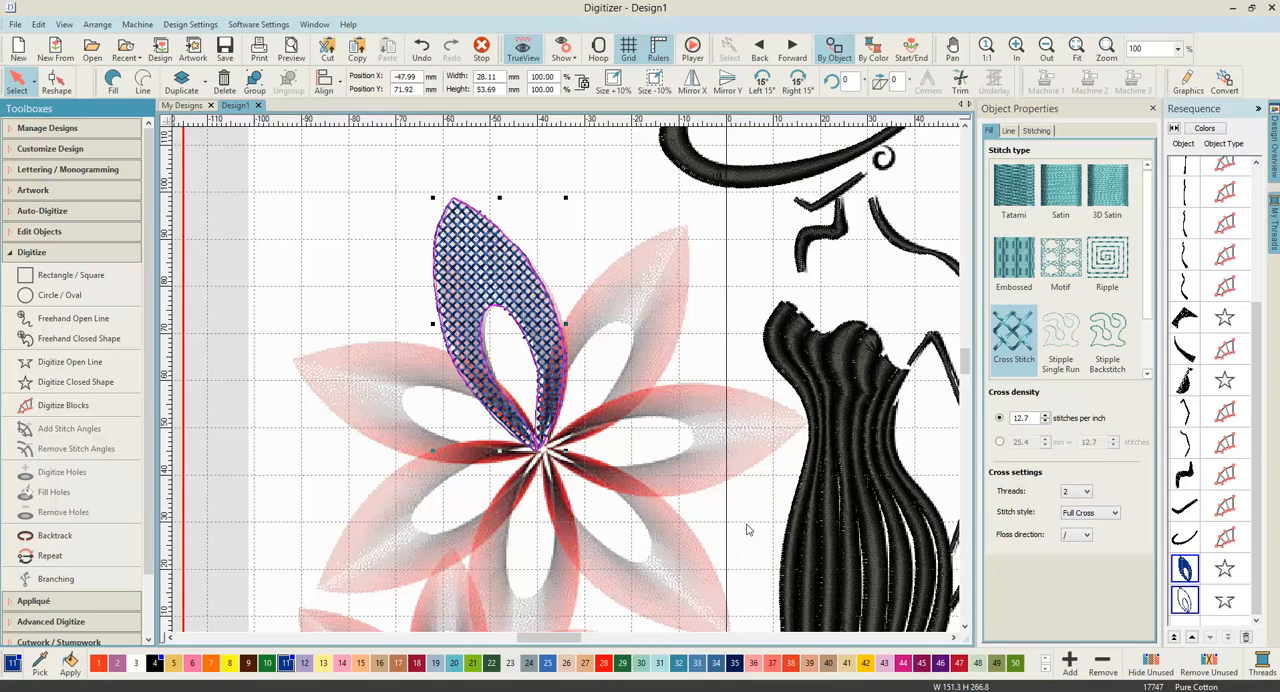
{"action": "key", "text": "ctrl+g"}
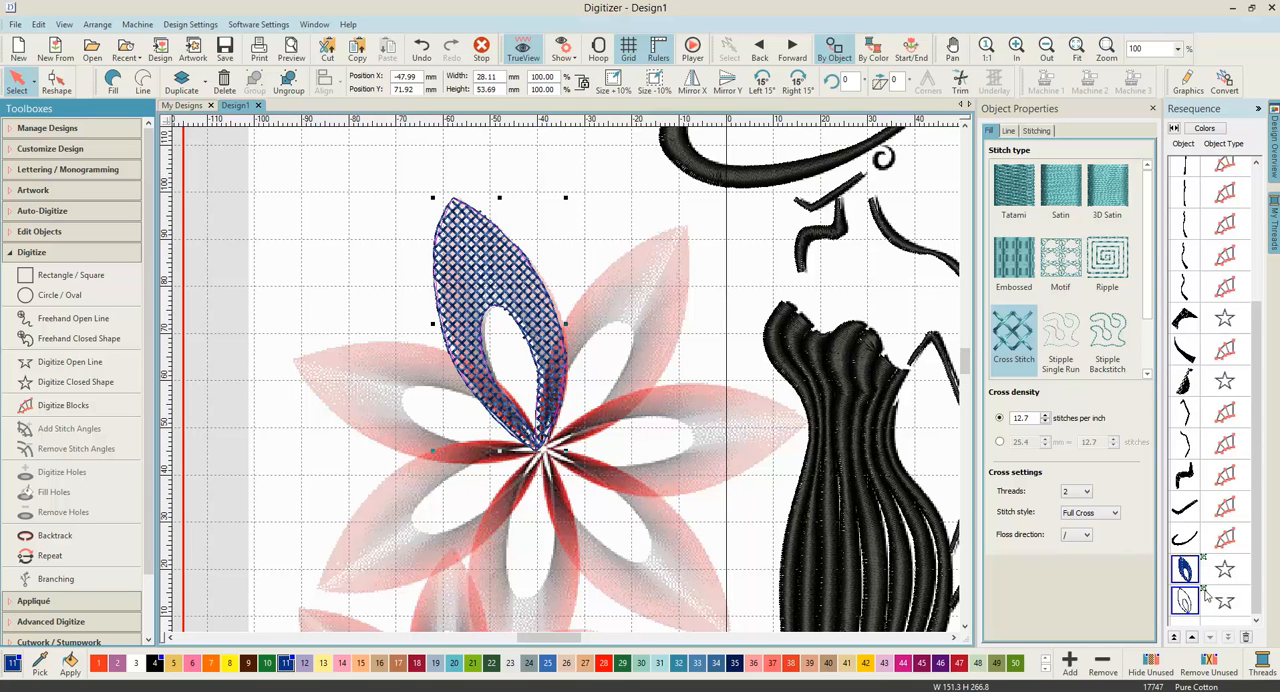
{"action": "scroll", "coordinate": [1208, 592], "scroll_direction": "up", "scroll_amount": 3}
{"action": "scroll", "coordinate": [1208, 592], "scroll_direction": "down", "scroll_amount": 2}
{"action": "scroll", "coordinate": [1208, 592], "scroll_direction": "down", "scroll_amount": 1}
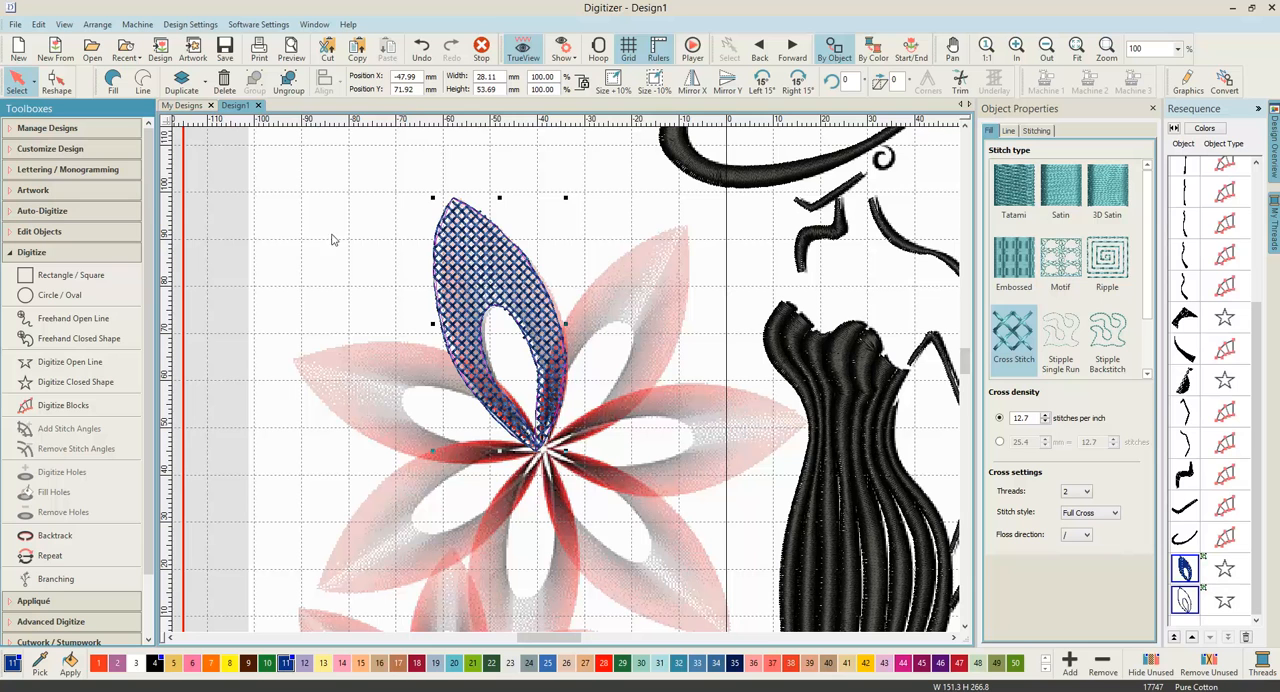
Step: Apply a Circle Layout of 5 to the grouped petal, placing the wreath centre at the flower's centre
{"action": "left_click", "coordinate": [5, 258]}
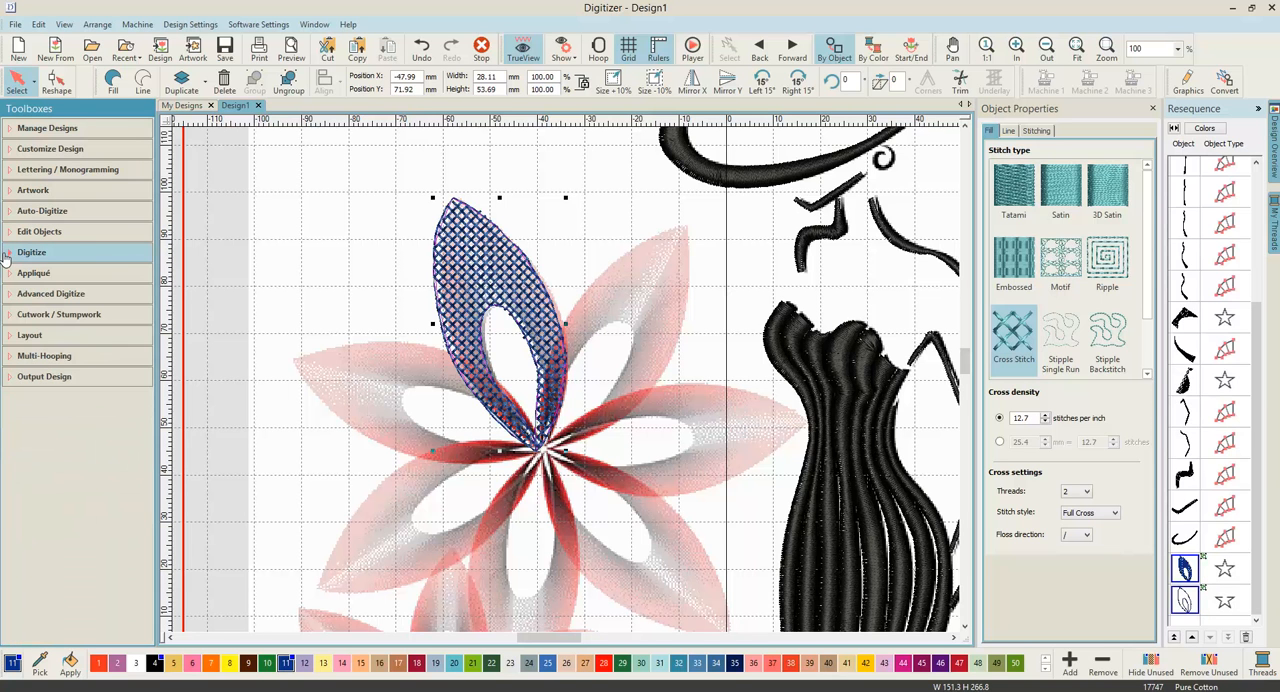
{"action": "left_click", "coordinate": [15, 340]}
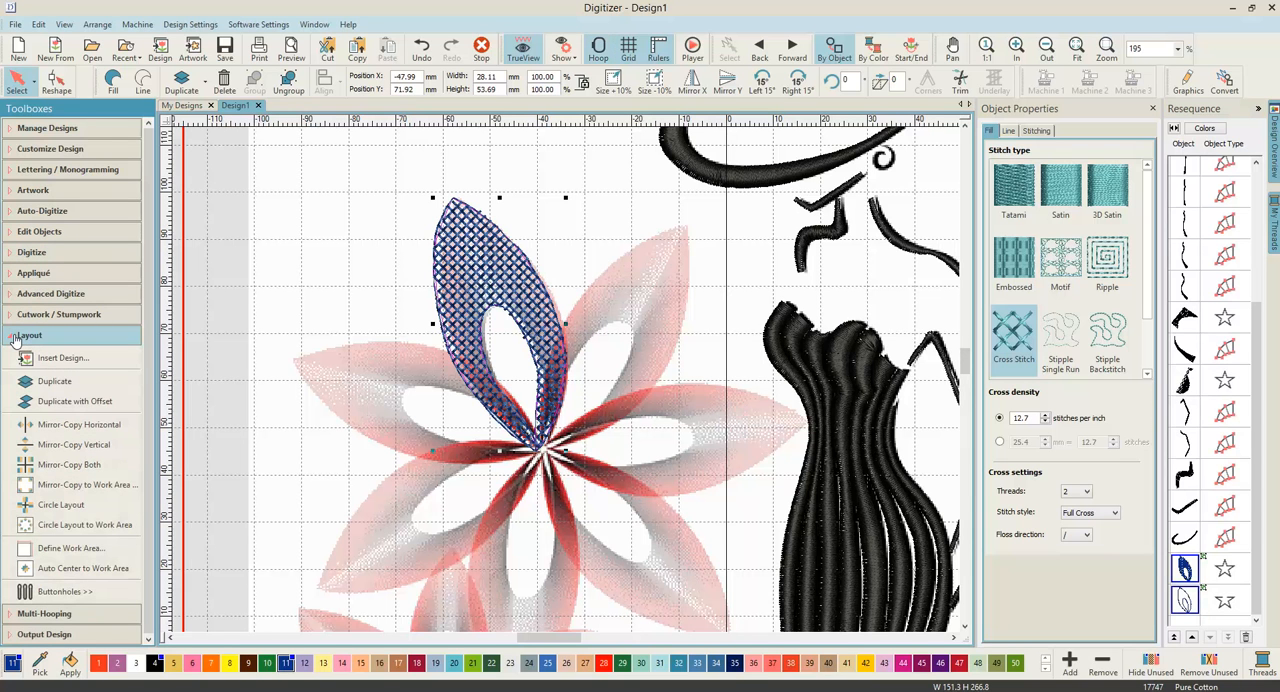
{"action": "left_click", "coordinate": [64, 506]}
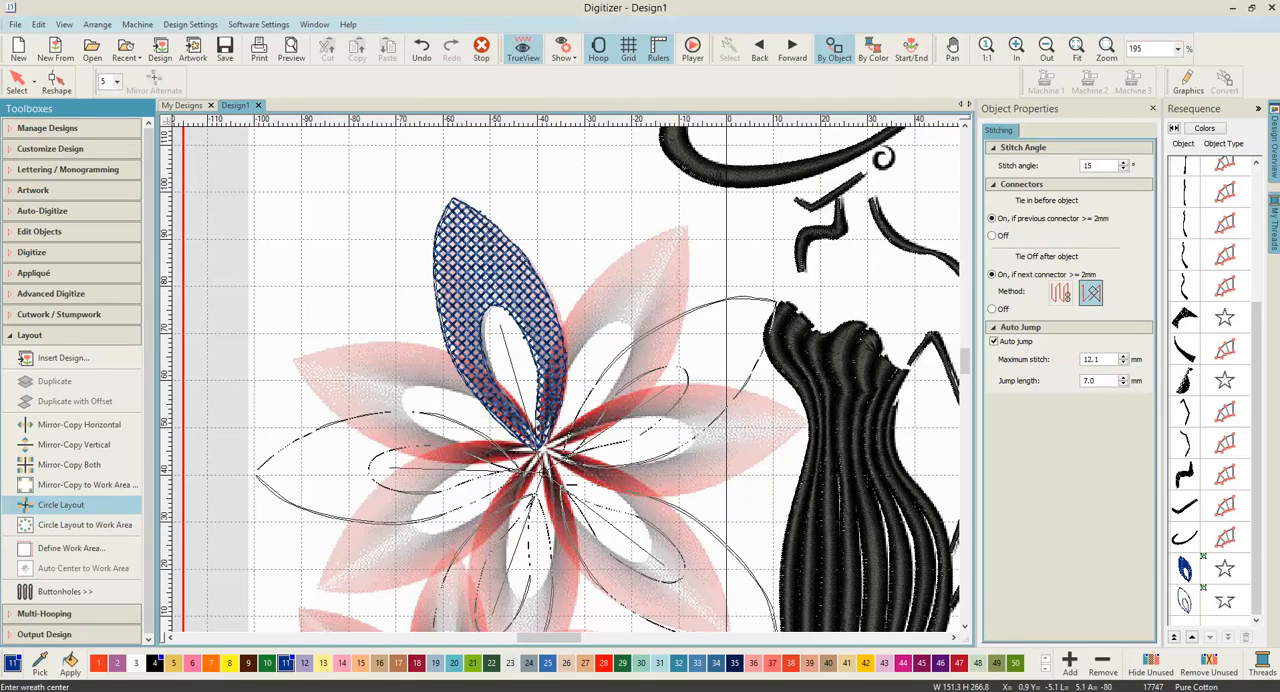
{"action": "scroll", "coordinate": [548, 455], "scroll_direction": "up", "scroll_amount": 3}
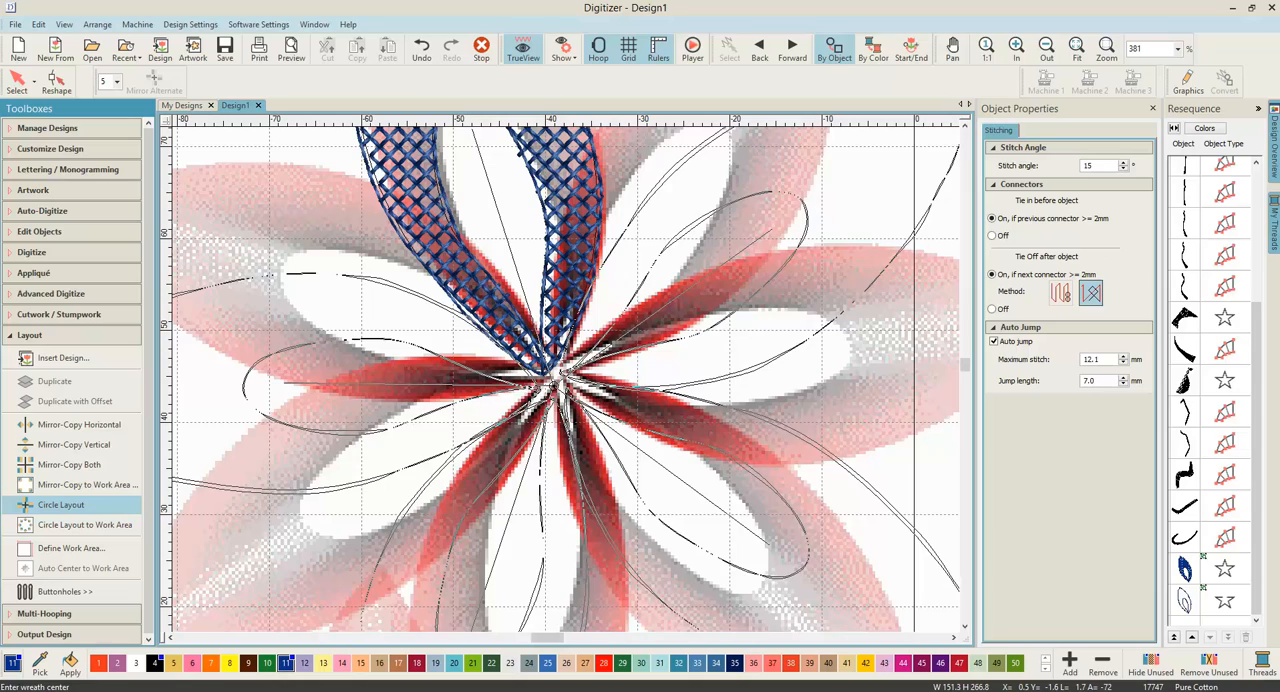
{"action": "left_click", "coordinate": [555, 378]}
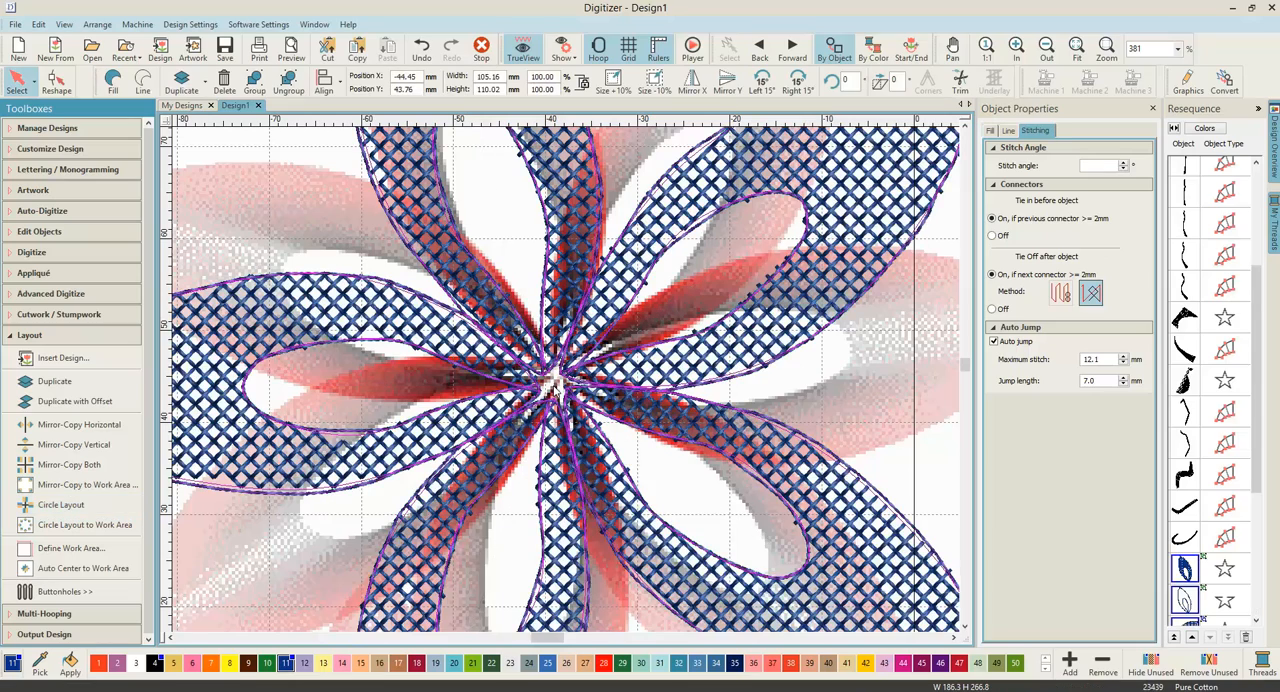
Step: Duplicate all the blue flower's petals and outlines together and rotate the copy 30° to the left
{"action": "scroll", "coordinate": [555, 378], "scroll_direction": "down", "scroll_amount": 4}
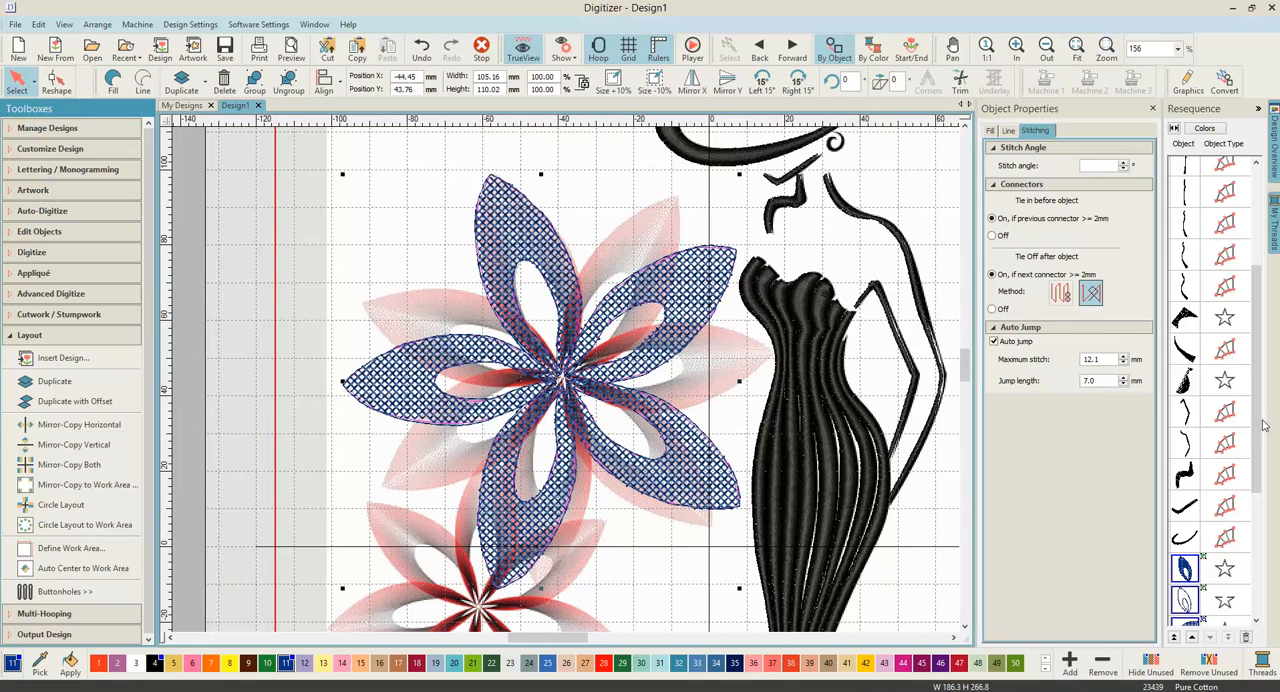
{"action": "scroll", "coordinate": [1260, 441], "scroll_direction": "down", "scroll_amount": 5}
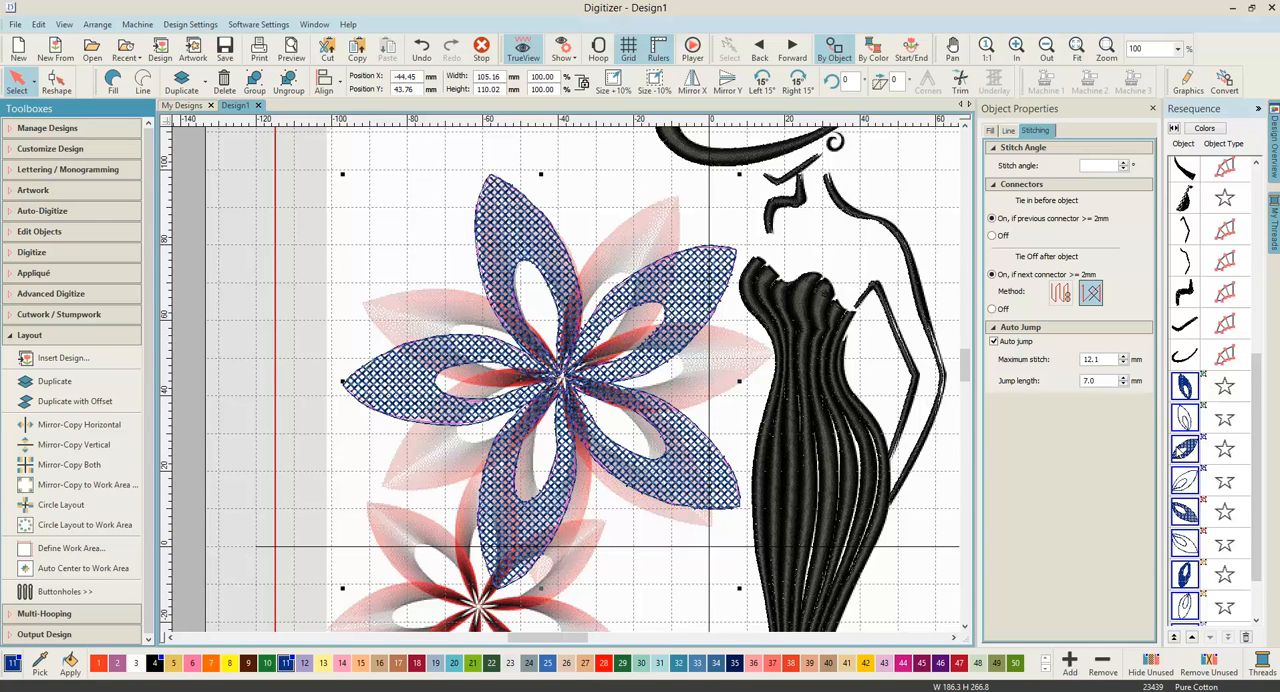
{"action": "scroll", "coordinate": [1210, 390], "scroll_direction": "down", "scroll_amount": 2}
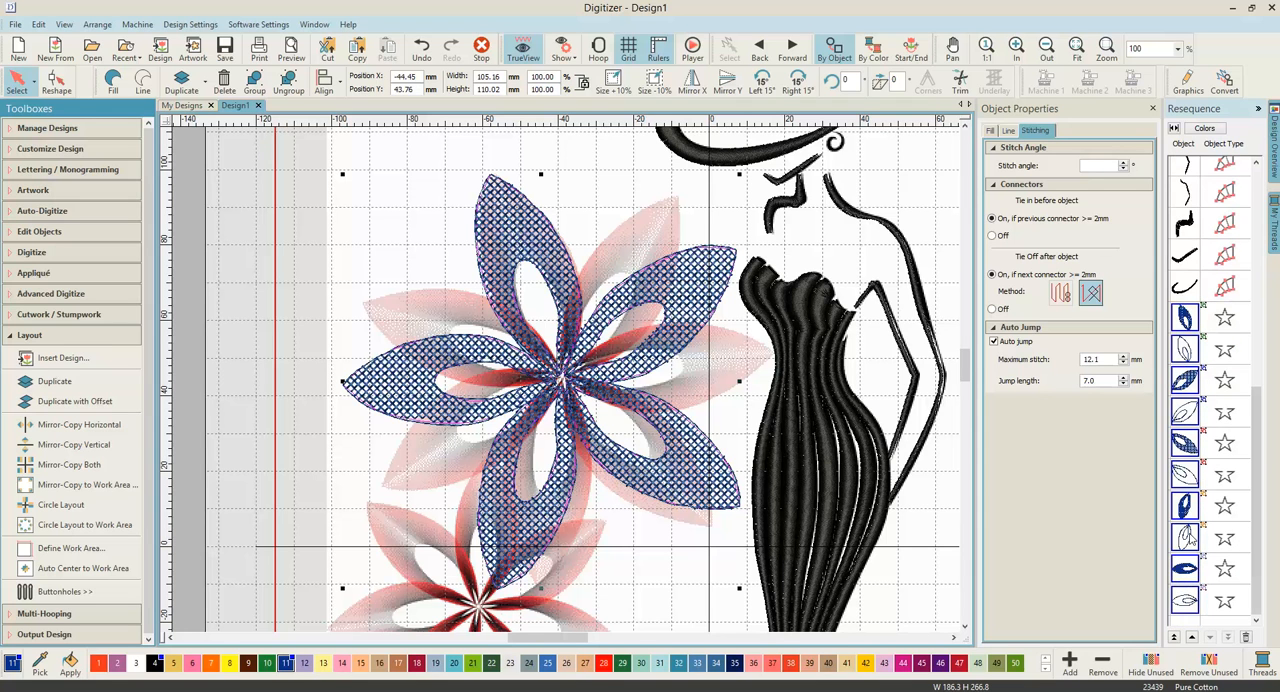
{"action": "left_click", "coordinate": [1210, 132]}
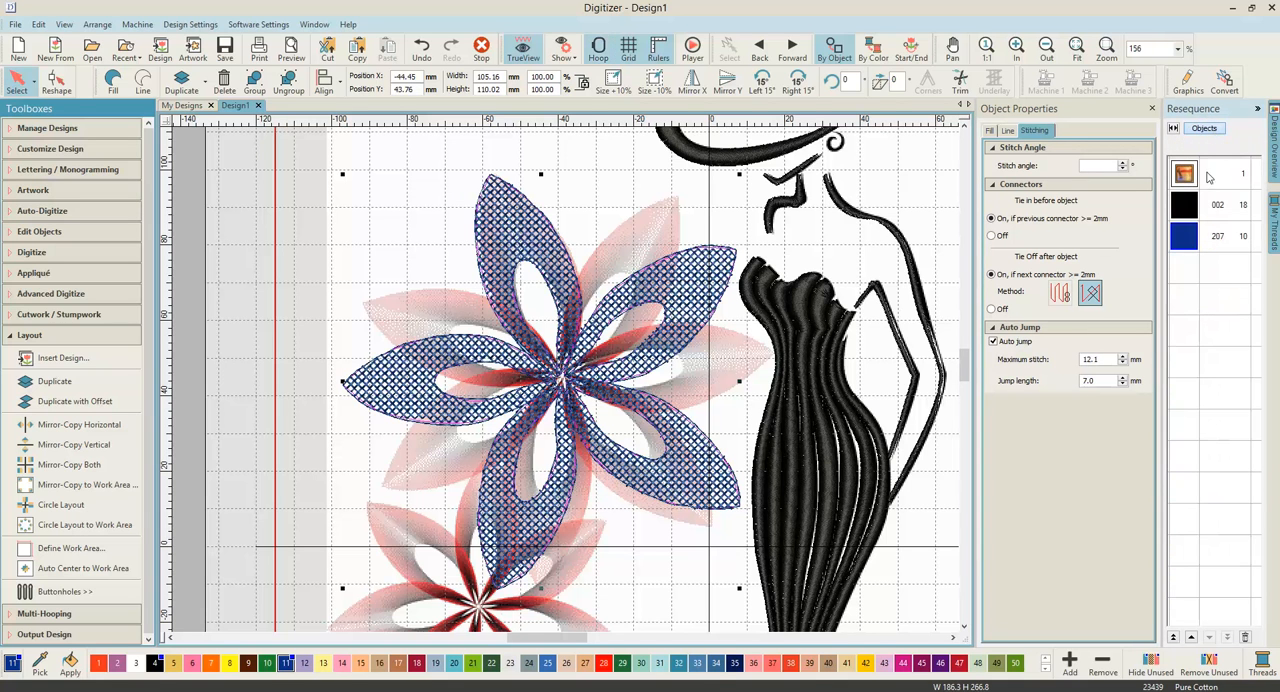
{"action": "left_click", "coordinate": [1189, 243]}
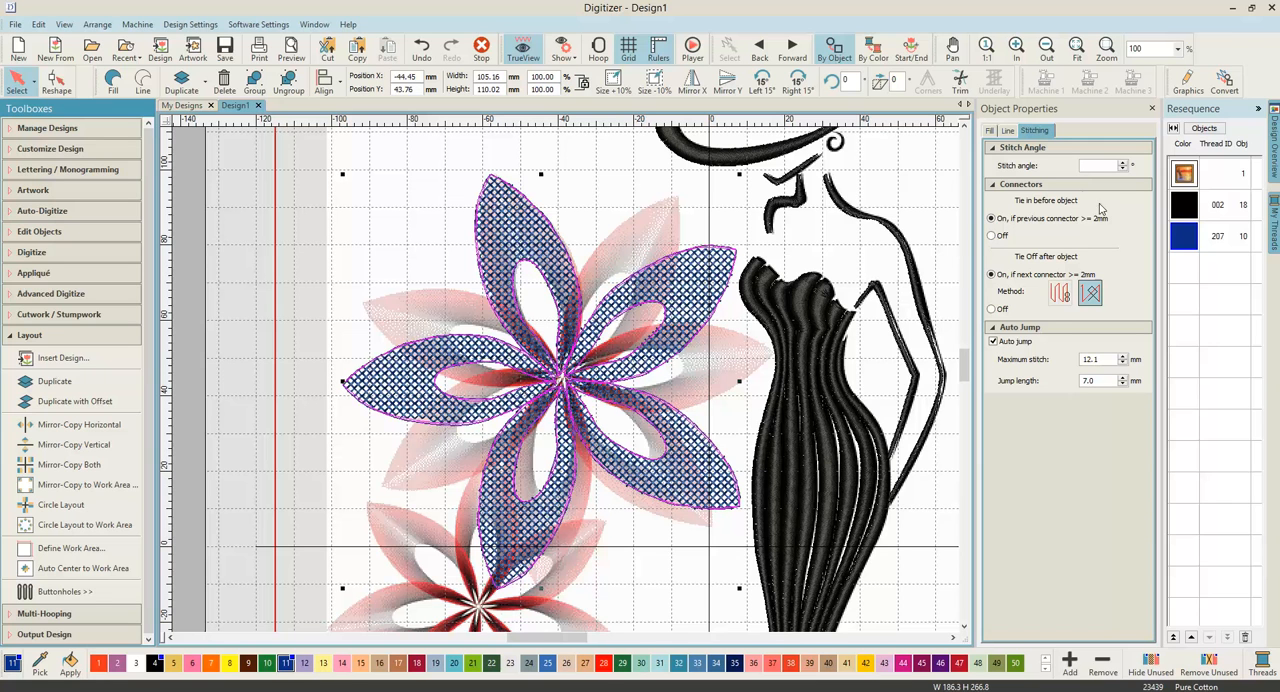
{"action": "left_click", "coordinate": [182, 82]}
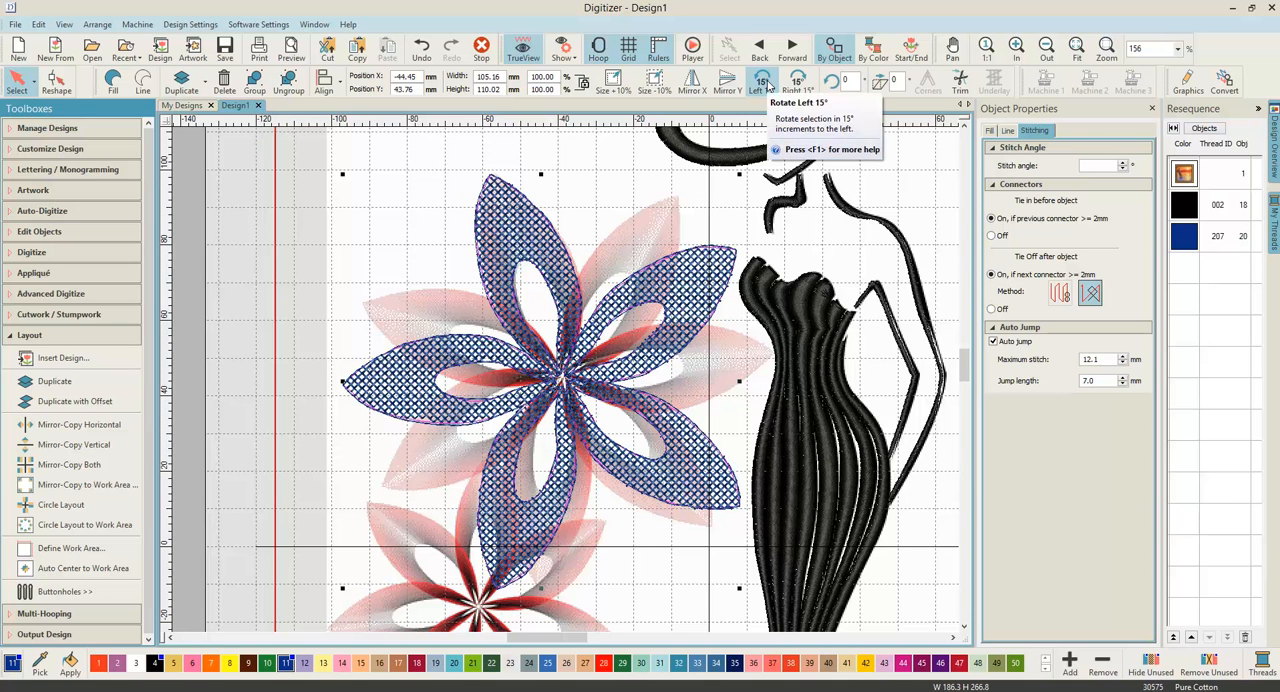
{"action": "left_click", "coordinate": [763, 87]}
{"action": "left_click", "coordinate": [764, 87]}
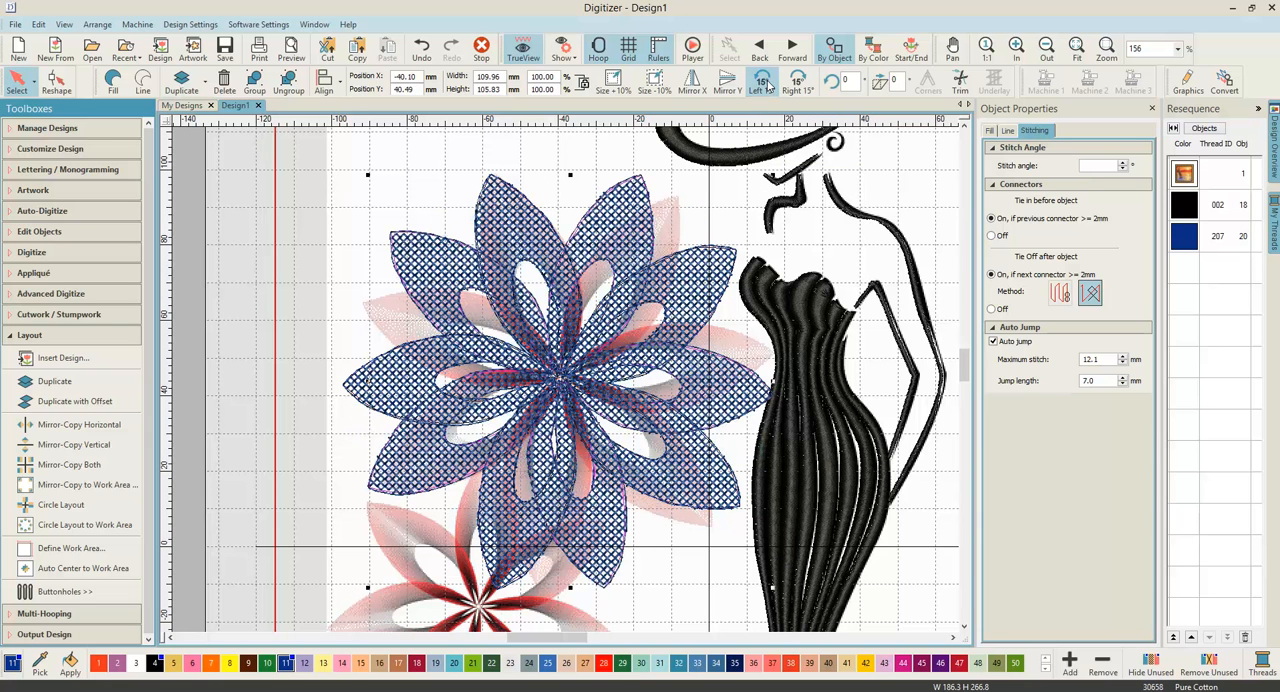
{"action": "left_click", "coordinate": [717, 554]}
Step: Make a duplicate of the complete blue flower at 80% size and colour it Yellow Green (218)
{"action": "scroll", "coordinate": [724, 508], "scroll_direction": "down", "scroll_amount": 2}
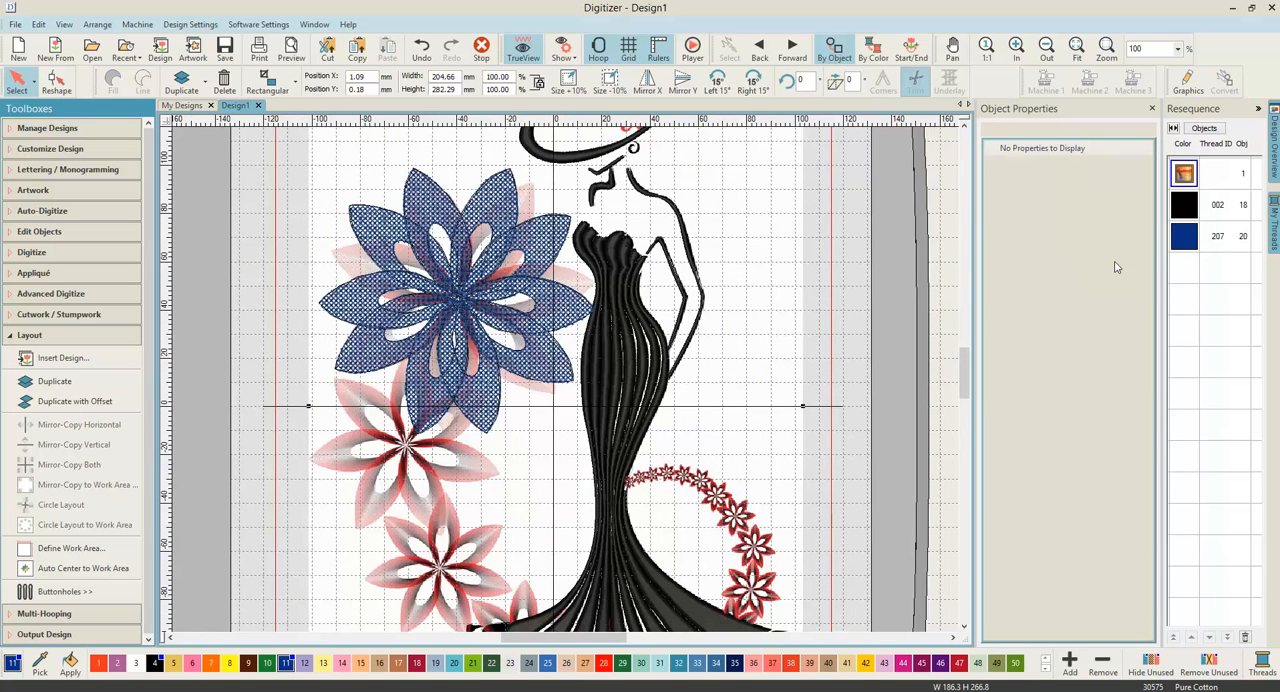
{"action": "left_click", "coordinate": [1184, 238]}
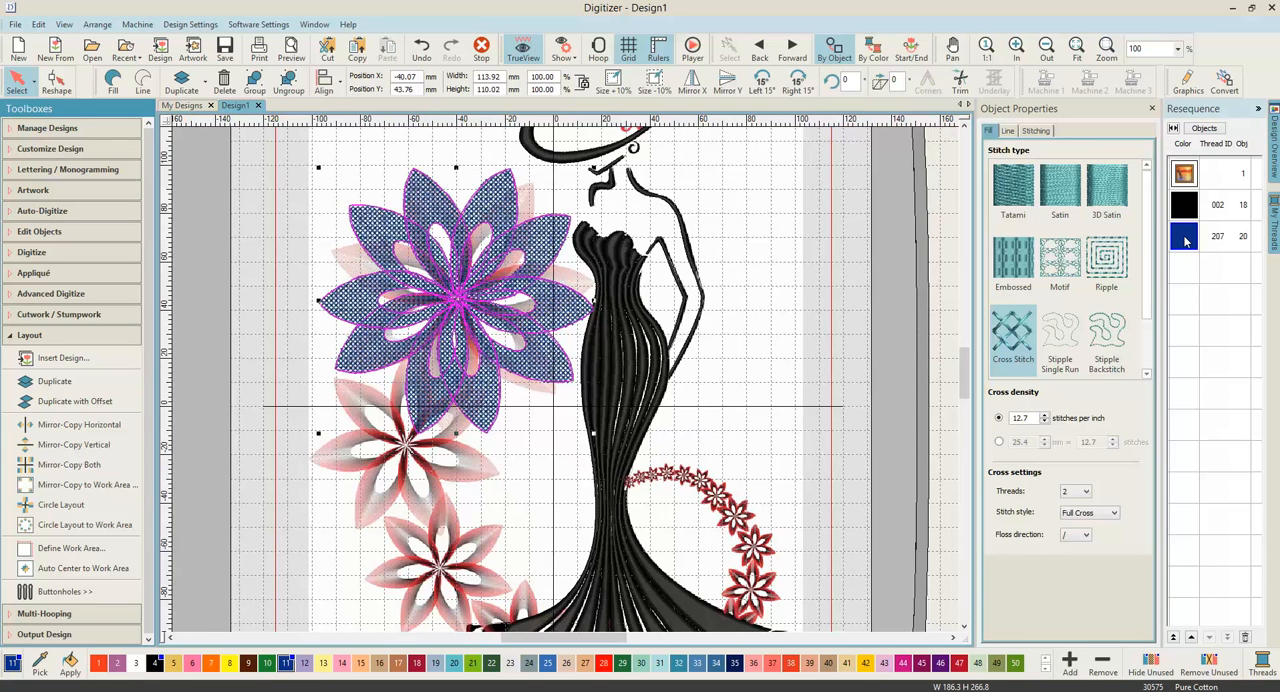
{"action": "left_click", "coordinate": [190, 80]}
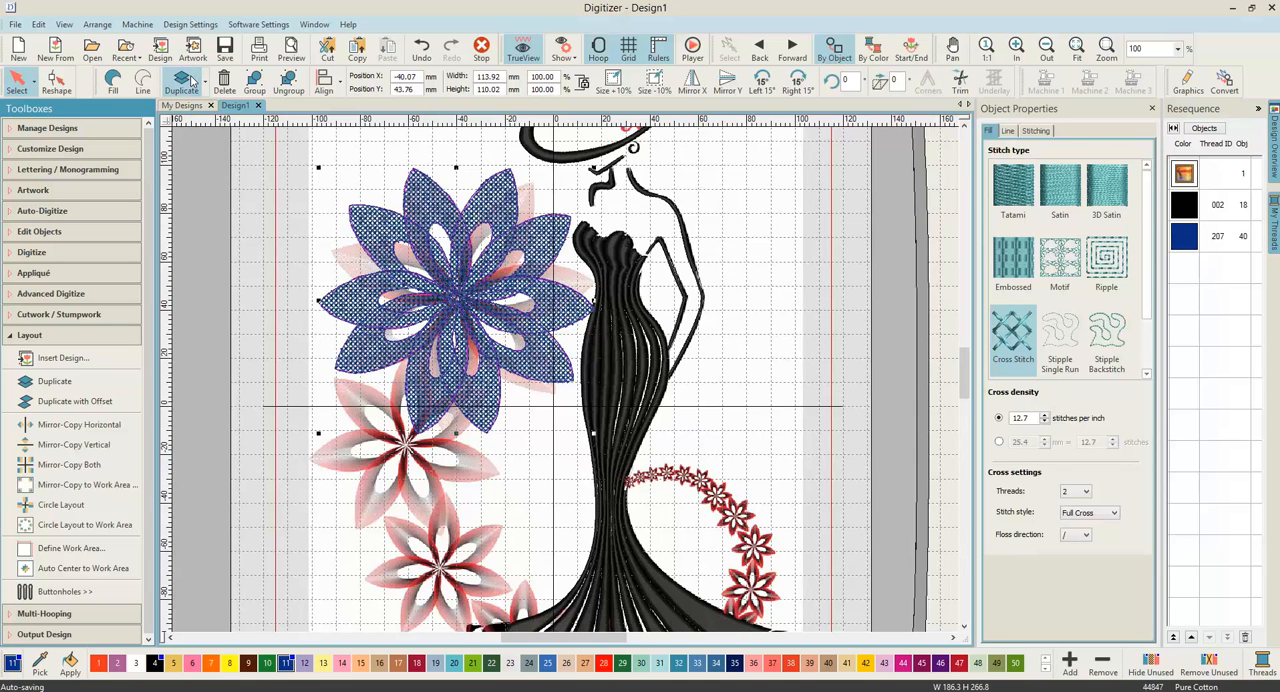
{"action": "left_click", "coordinate": [552, 77]}
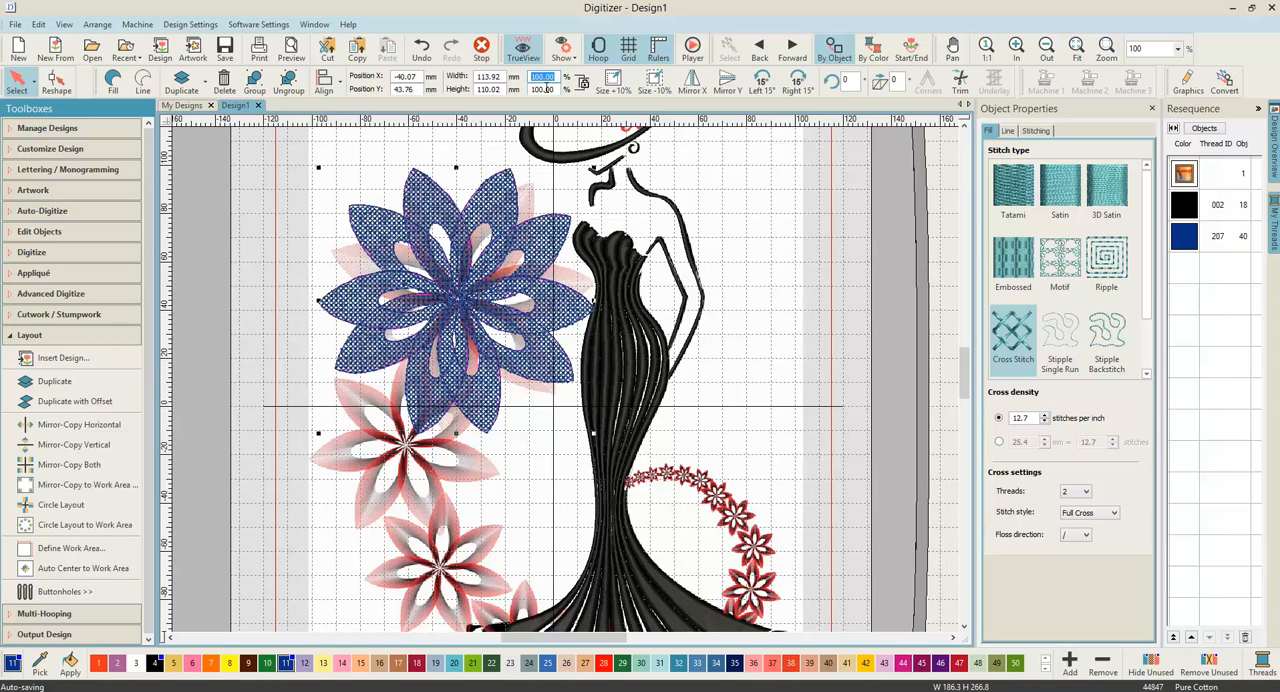
{"action": "type", "text": "80."}
{"action": "key", "text": "Return"}
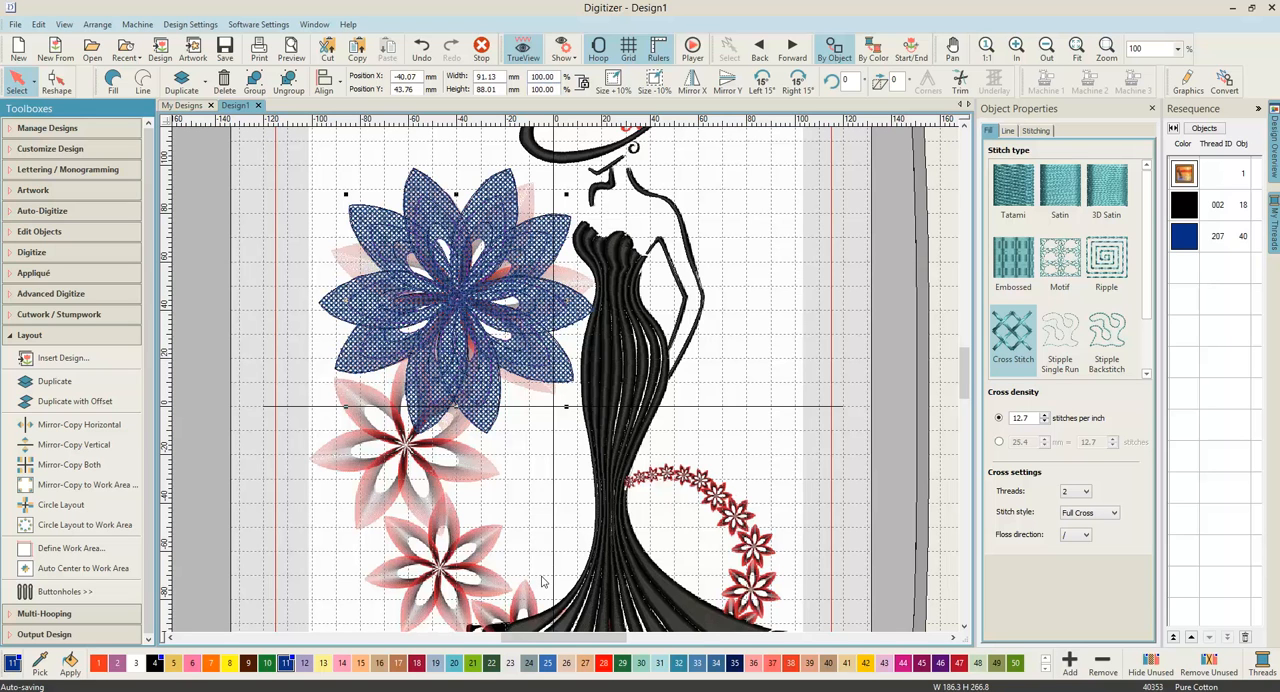
{"action": "left_click", "coordinate": [474, 664]}
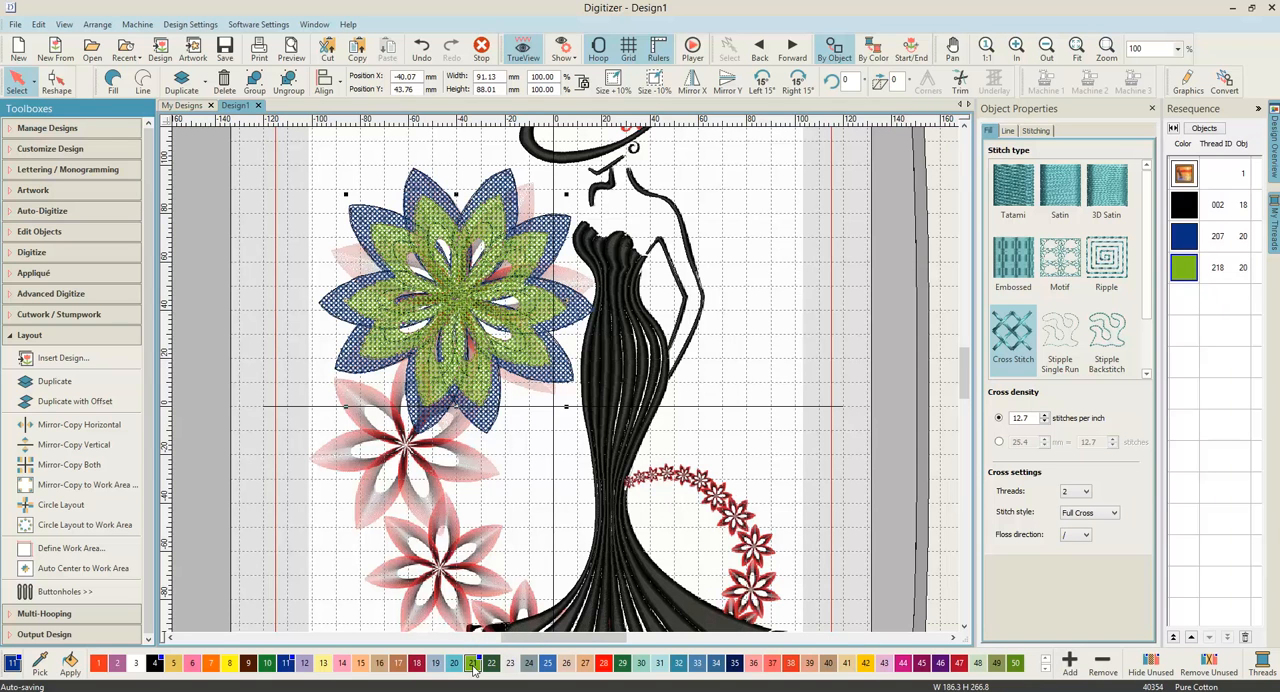
Step: Move the green flower down and slightly right, below the blue flower beside the dress, to about X -28, Y -36 mm
{"action": "key", "text": "Down"}
{"action": "key", "text": "Down"}
{"action": "key", "text": "Down"}
{"action": "key", "text": "Down"}
{"action": "key", "text": "Down"}
{"action": "key", "text": "Down"}
{"action": "key", "text": "Down"}
{"action": "key", "text": "Down"}
{"action": "key", "text": "Down"}
{"action": "key", "text": "Down"}
{"action": "key", "text": "Down"}
{"action": "key", "text": "Down"}
{"action": "key", "text": "Down"}
{"action": "key", "text": "Down"}
{"action": "key", "text": "Down"}
{"action": "key", "text": "Down"}
{"action": "key", "text": "Down"}
{"action": "key", "text": "Down"}
{"action": "key", "text": "Down"}
{"action": "key", "text": "Down"}
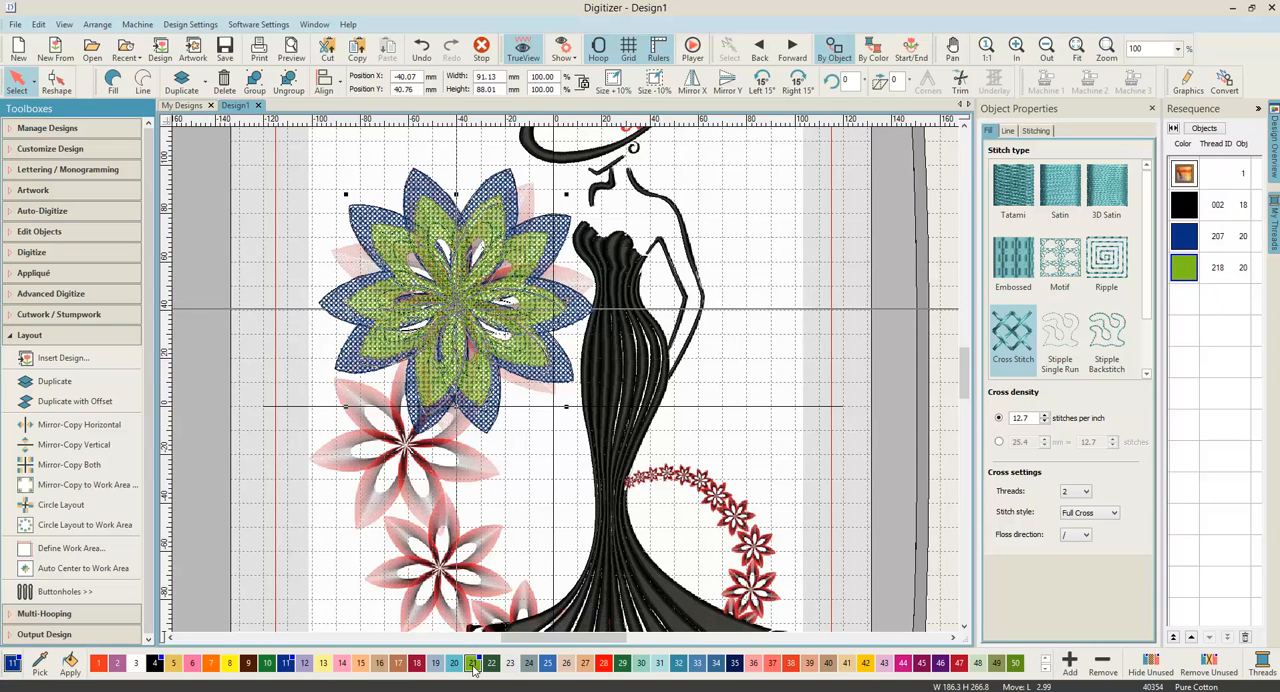
{"action": "key", "text": "Down"}
{"action": "key", "text": "Down"}
{"action": "key", "text": "Down"}
{"action": "key", "text": "Down"}
{"action": "key", "text": "Down"}
{"action": "key", "text": "Down"}
{"action": "key", "text": "Down"}
{"action": "key", "text": "Down"}
{"action": "key", "text": "Down"}
{"action": "key", "text": "Down"}
{"action": "key", "text": "Down"}
{"action": "key", "text": "Down"}
{"action": "key", "text": "Down"}
{"action": "key", "text": "Down"}
{"action": "key", "text": "Down"}
{"action": "key", "text": "Down"}
{"action": "key", "text": "Down"}
{"action": "key", "text": "Down"}
{"action": "key", "text": "Down"}
{"action": "key", "text": "Down"}
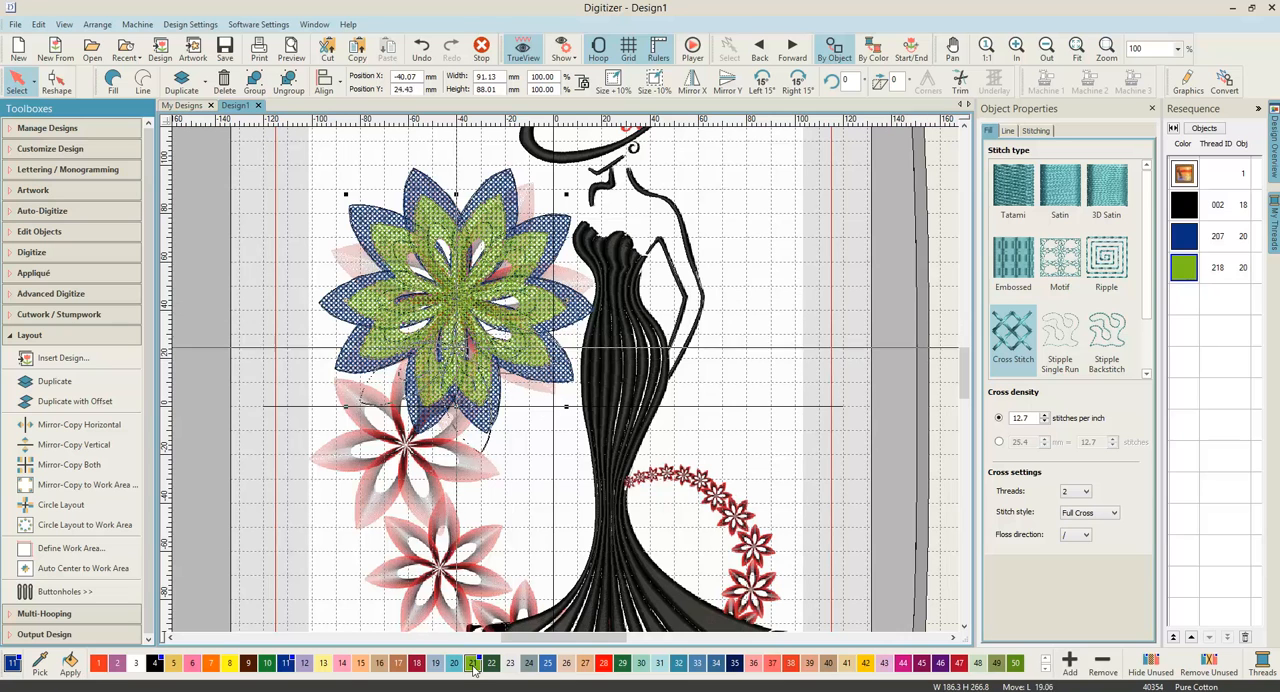
{"action": "key", "text": "Down"}
{"action": "key", "text": "Down"}
{"action": "key", "text": "Down"}
{"action": "key", "text": "Down"}
{"action": "key", "text": "Down"}
{"action": "key", "text": "Down"}
{"action": "key", "text": "Down"}
{"action": "key", "text": "Down"}
{"action": "key", "text": "Down"}
{"action": "key", "text": "Down"}
{"action": "key", "text": "Down"}
{"action": "key", "text": "Down"}
{"action": "key", "text": "Down"}
{"action": "key", "text": "Down"}
{"action": "key", "text": "Down"}
{"action": "key", "text": "Down"}
{"action": "key", "text": "Down"}
{"action": "key", "text": "Down"}
{"action": "key", "text": "Down"}
{"action": "key", "text": "Down"}
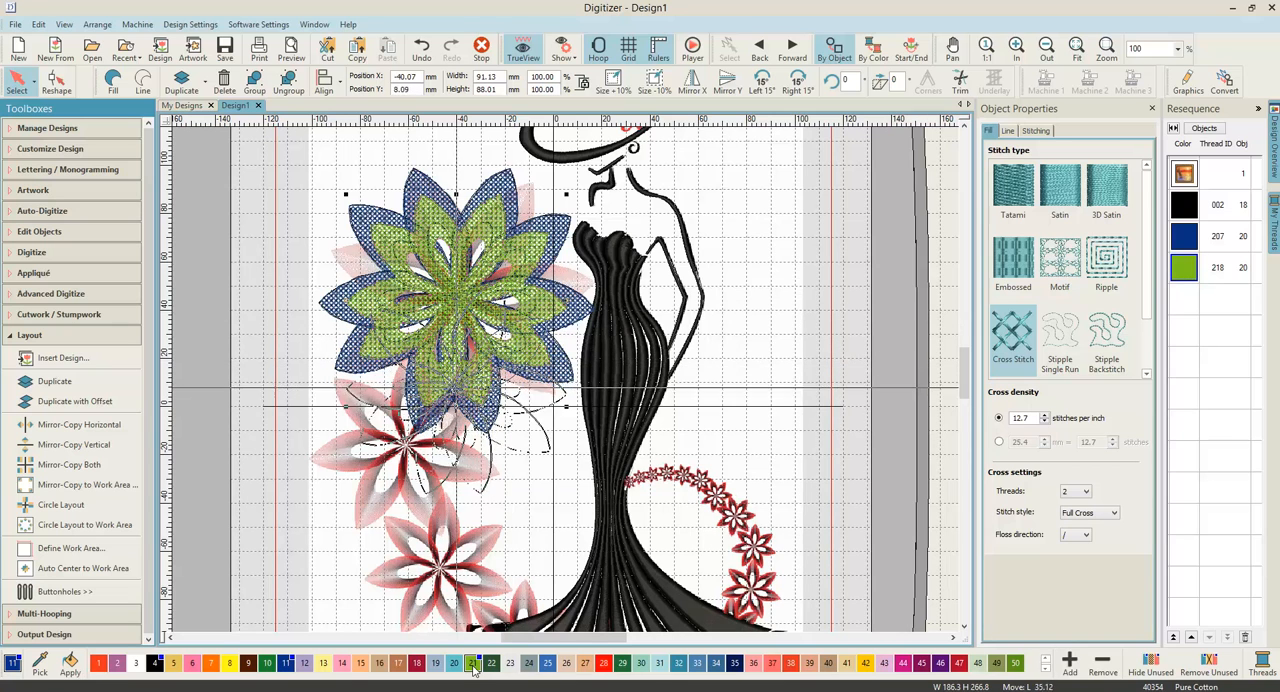
{"action": "key", "text": "Down"}
{"action": "key", "text": "Down"}
{"action": "key", "text": "Down"}
{"action": "key", "text": "Down"}
{"action": "key", "text": "Down"}
{"action": "key", "text": "Down"}
{"action": "key", "text": "Down"}
{"action": "key", "text": "Down"}
{"action": "key", "text": "Down"}
{"action": "key", "text": "Down"}
{"action": "key", "text": "Down"}
{"action": "key", "text": "Down"}
{"action": "key", "text": "Down"}
{"action": "key", "text": "Down"}
{"action": "key", "text": "Down"}
{"action": "key", "text": "Down"}
{"action": "key", "text": "Down"}
{"action": "key", "text": "Down"}
{"action": "key", "text": "Down"}
{"action": "key", "text": "Down"}
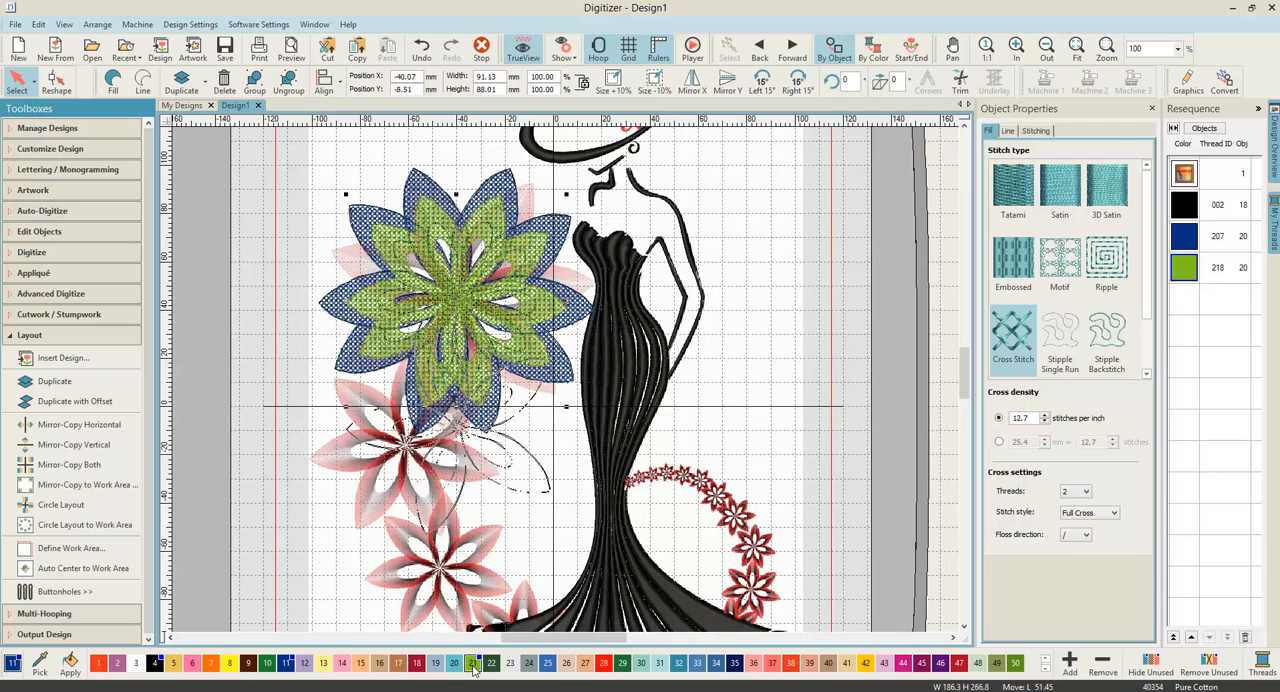
{"action": "key", "text": "Up"}
{"action": "key", "text": "Right"}
{"action": "key", "text": "Right"}
{"action": "key", "text": "Right"}
{"action": "key", "text": "Right"}
{"action": "key", "text": "Right"}
{"action": "key", "text": "Right"}
{"action": "key", "text": "Right"}
{"action": "key", "text": "Right"}
{"action": "key", "text": "Right"}
{"action": "key", "text": "Right"}
{"action": "key", "text": "Right"}
{"action": "key", "text": "Right"}
{"action": "key", "text": "Right"}
{"action": "key", "text": "Right"}
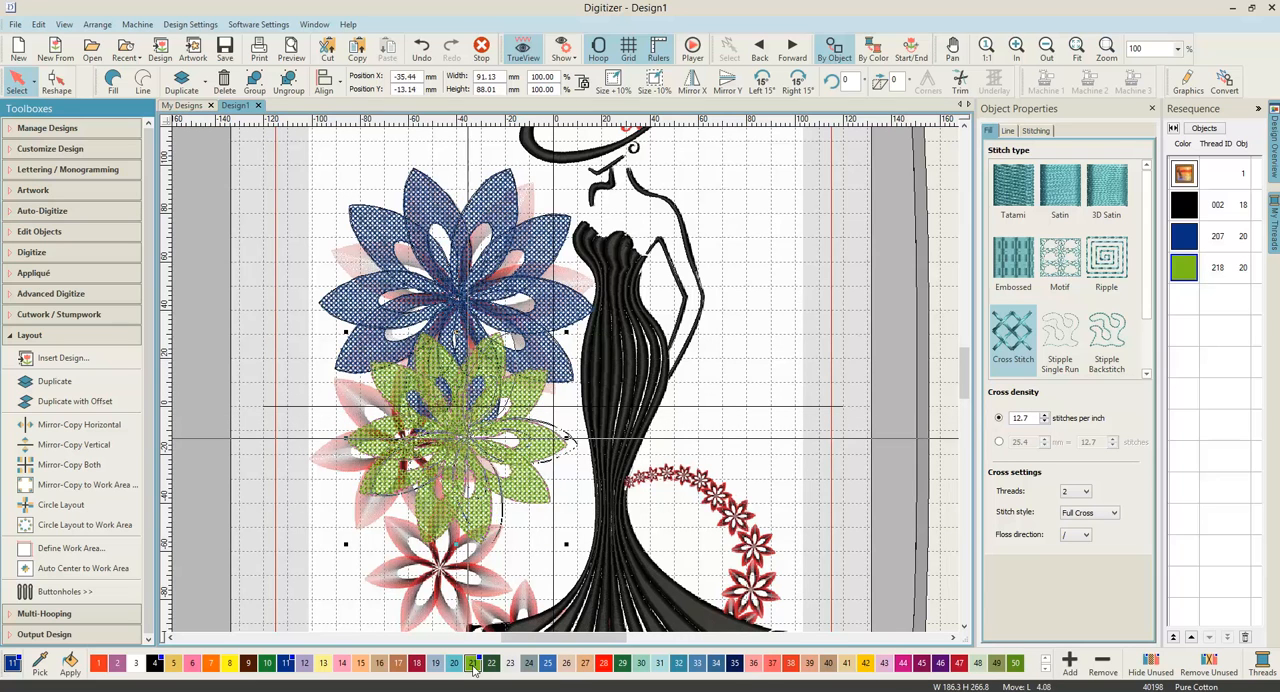
{"action": "key", "text": "Down"}
{"action": "key", "text": "Down"}
{"action": "key", "text": "Down"}
{"action": "key", "text": "Down"}
{"action": "key", "text": "Down"}
{"action": "key", "text": "Down"}
{"action": "key", "text": "Down"}
{"action": "key", "text": "Down"}
{"action": "key", "text": "Down"}
{"action": "key", "text": "Down"}
{"action": "key", "text": "Down"}
{"action": "key", "text": "Down"}
{"action": "key", "text": "Down"}
{"action": "key", "text": "Down"}
{"action": "key", "text": "Down"}
{"action": "key", "text": "Down"}
{"action": "key", "text": "Down"}
{"action": "key", "text": "Down"}
{"action": "key", "text": "Down"}
{"action": "key", "text": "Down"}
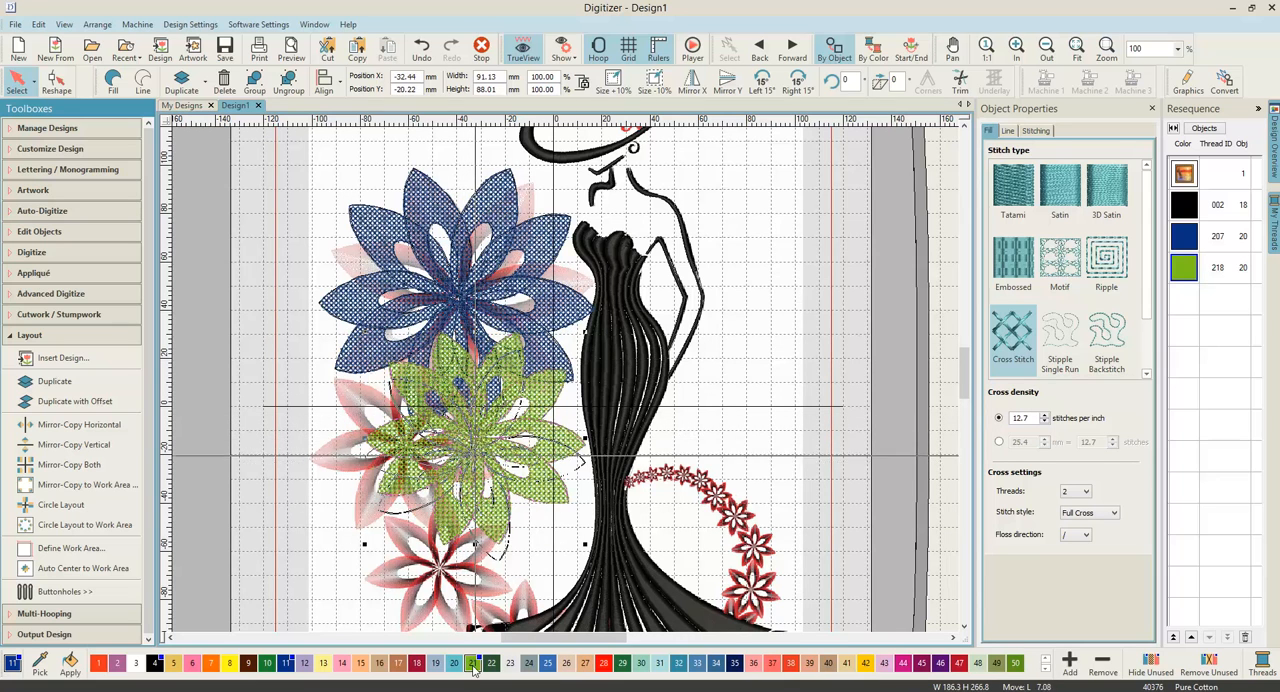
{"action": "key", "text": "Down"}
{"action": "key", "text": "Down"}
{"action": "key", "text": "Down"}
{"action": "key", "text": "Down"}
{"action": "key", "text": "Down"}
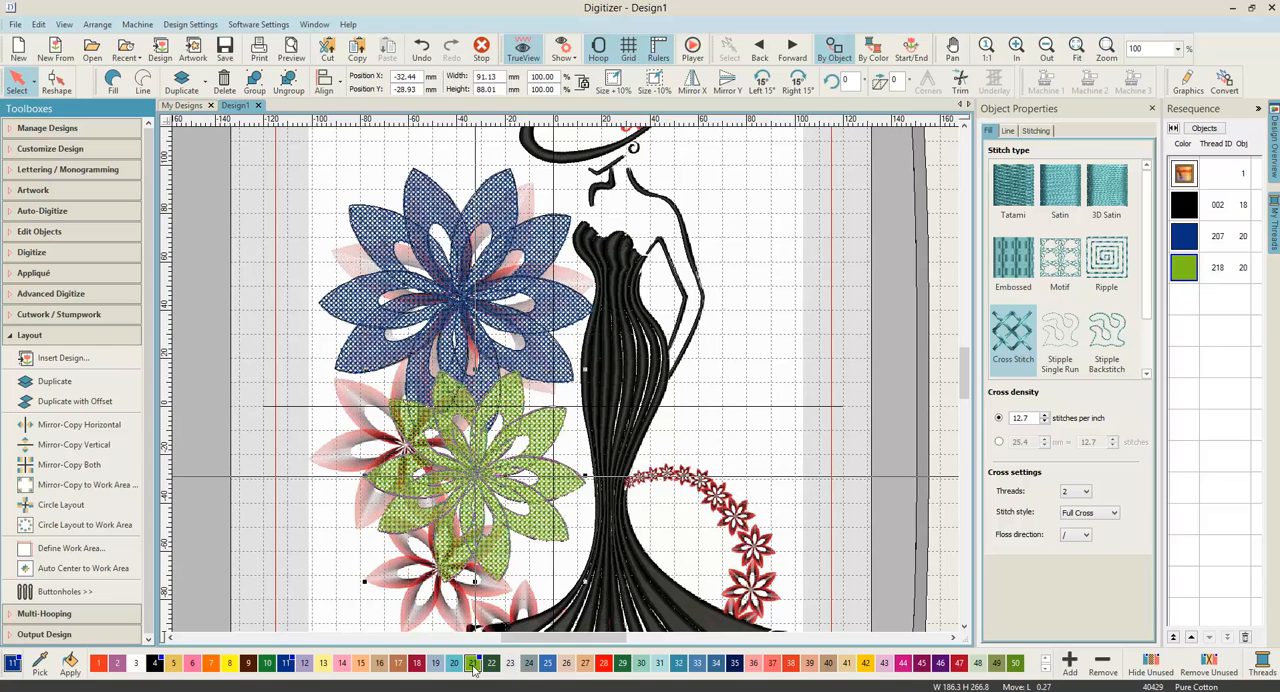
{"action": "key", "text": "Right"}
{"action": "key", "text": "Right"}
{"action": "key", "text": "Right"}
{"action": "key", "text": "Right"}
{"action": "key", "text": "Right"}
{"action": "key", "text": "Right"}
{"action": "key", "text": "Right"}
{"action": "key", "text": "Right"}
{"action": "key", "text": "Right"}
{"action": "key", "text": "Right"}
{"action": "key", "text": "Right"}
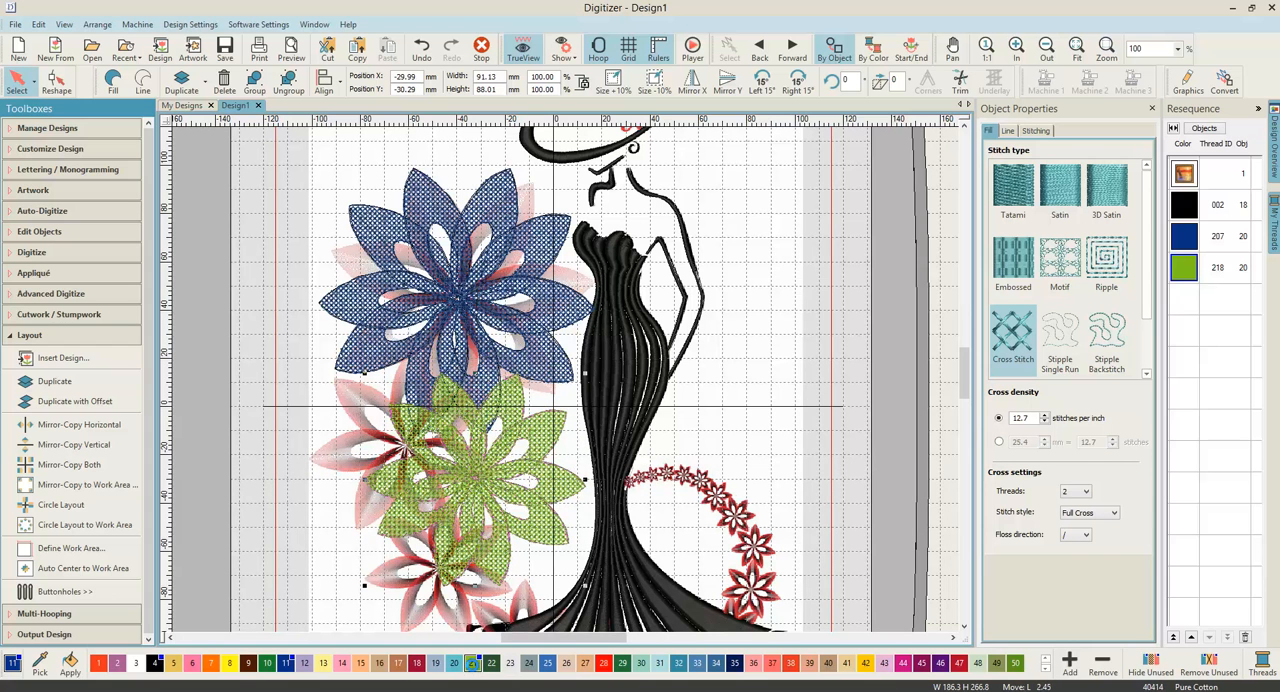
{"action": "key", "text": "Down"}
{"action": "key", "text": "Down"}
{"action": "key", "text": "Down"}
{"action": "key", "text": "Down"}
{"action": "key", "text": "Down"}
{"action": "key", "text": "Down"}
{"action": "key", "text": "Down"}
{"action": "key", "text": "Down"}
{"action": "key", "text": "Down"}
{"action": "key", "text": "Down"}
{"action": "key", "text": "Down"}
{"action": "key", "text": "Down"}
{"action": "key", "text": "Down"}
{"action": "key", "text": "Down"}
{"action": "key", "text": "Down"}
{"action": "key", "text": "Down"}
{"action": "key", "text": "Down"}
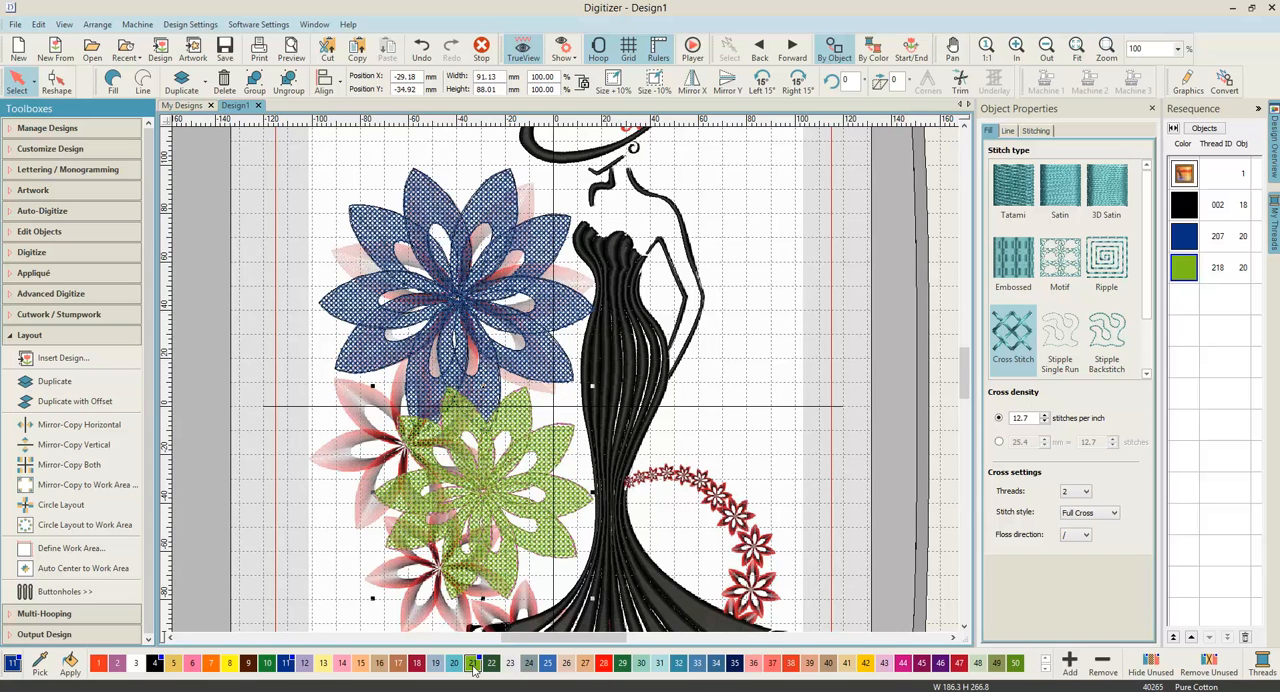
{"action": "scroll", "coordinate": [729, 486], "scroll_direction": "down", "scroll_amount": 1}
{"action": "scroll", "coordinate": [493, 405], "scroll_direction": "down", "scroll_amount": 1}
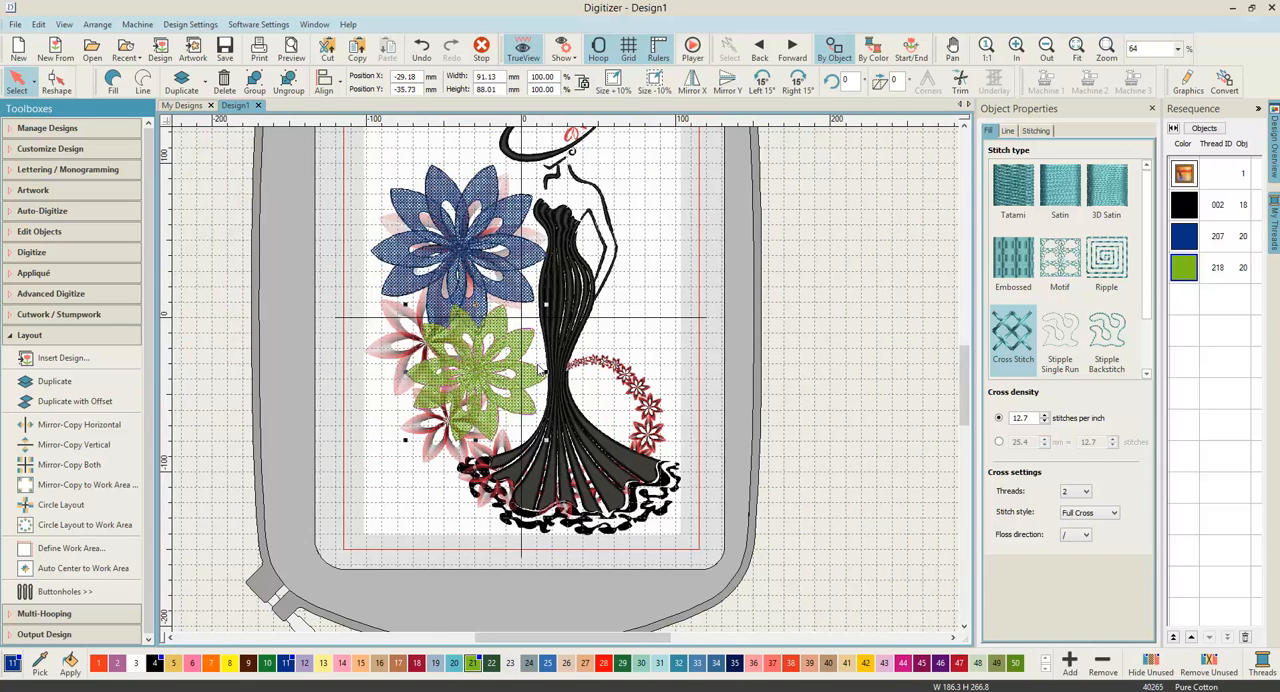
{"action": "key", "text": "Right"}
{"action": "key", "text": "Right"}
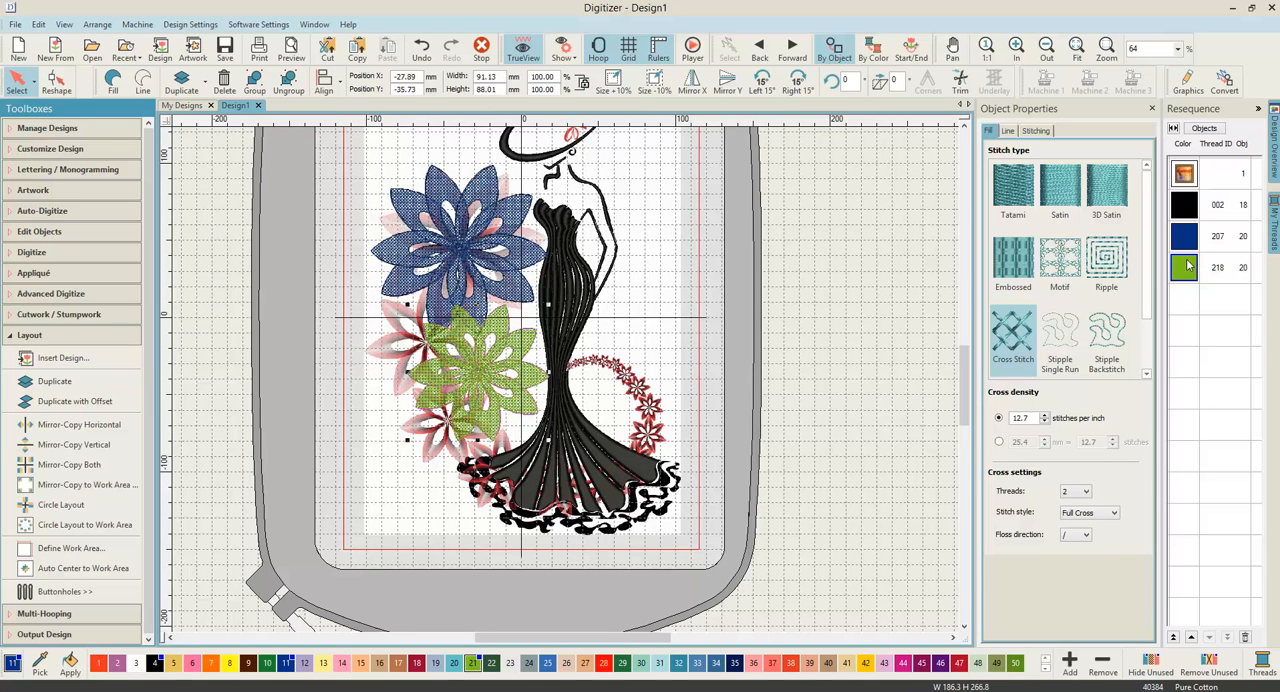
{"action": "key", "text": "Right"}
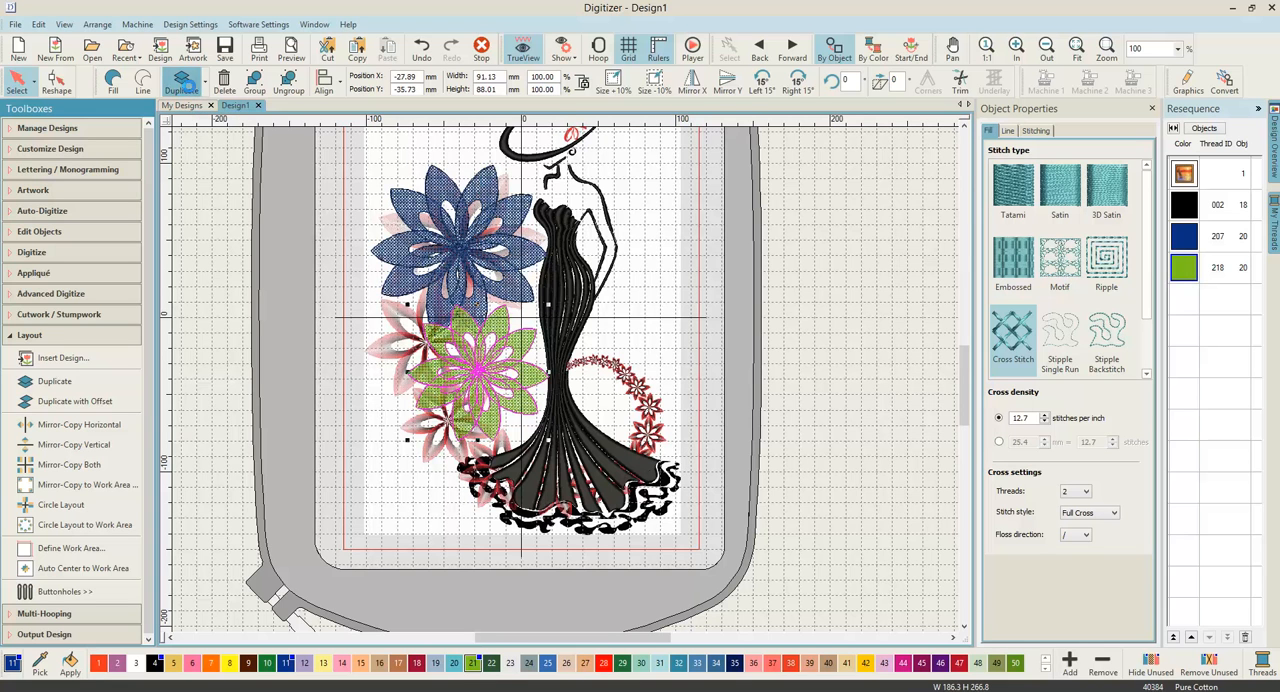
Step: Make a duplicate of the green flower at 80% size and colour it Red (225)
{"action": "left_click", "coordinate": [181, 84]}
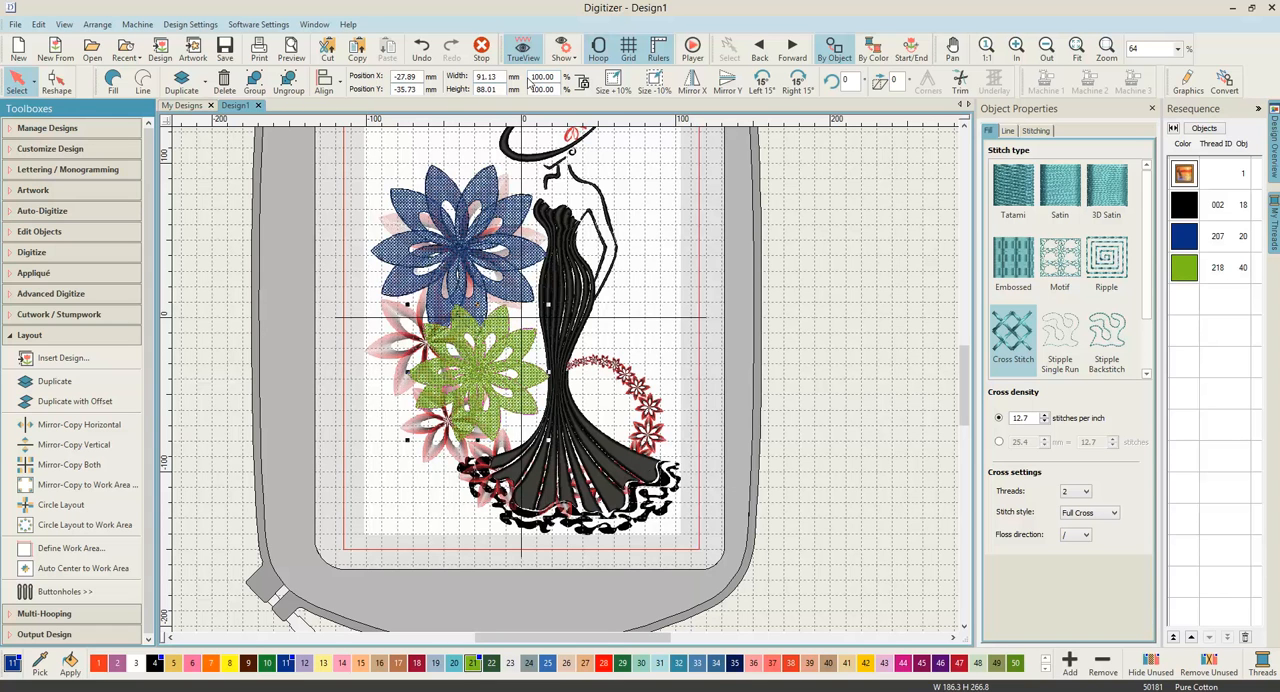
{"action": "left_click_drag", "start_coordinate": [553, 77], "coordinate": [524, 79]}
{"action": "type", "text": "0"}
{"action": "type", "text": "8"}
{"action": "key", "text": "Return"}
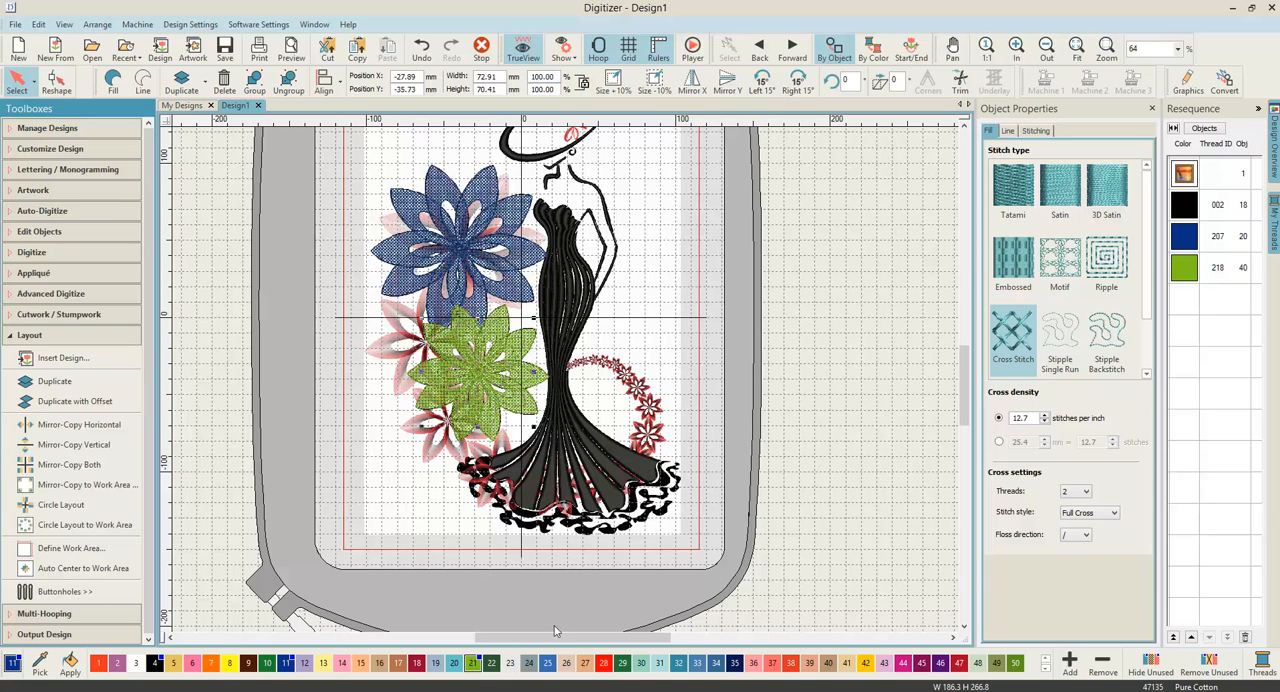
{"action": "left_click", "coordinate": [603, 664]}
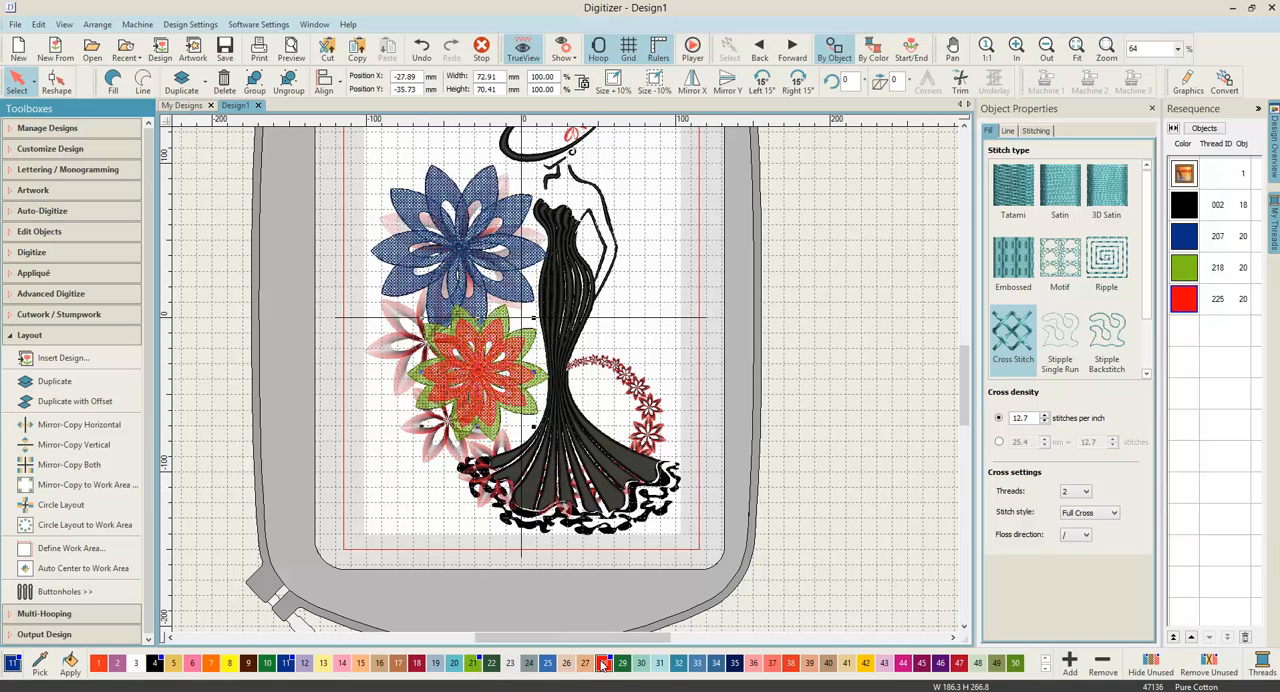
Step: Move the red flower down and right, below the green flower over the dress hem, to about X 1, Y -86 mm
{"action": "key", "text": "Down"}
{"action": "key", "text": "Down"}
{"action": "key", "text": "Down"}
{"action": "key", "text": "Down"}
{"action": "key", "text": "Down"}
{"action": "key", "text": "Down"}
{"action": "key", "text": "Down"}
{"action": "key", "text": "Down"}
{"action": "key", "text": "Down"}
{"action": "key", "text": "Down"}
{"action": "key", "text": "Down"}
{"action": "key", "text": "Down"}
{"action": "key", "text": "Down"}
{"action": "key", "text": "Down"}
{"action": "key", "text": "Down"}
{"action": "key", "text": "Down"}
{"action": "key", "text": "Down"}
{"action": "key", "text": "Down"}
{"action": "key", "text": "Down"}
{"action": "key", "text": "Down"}
{"action": "key", "text": "Down"}
{"action": "key", "text": "Down"}
{"action": "key", "text": "Down"}
{"action": "key", "text": "Down"}
{"action": "key", "text": "Down"}
{"action": "key", "text": "Down"}
{"action": "key", "text": "Down"}
{"action": "key", "text": "Down"}
{"action": "key", "text": "Down"}
{"action": "key", "text": "Down"}
{"action": "key", "text": "Down"}
{"action": "key", "text": "Down"}
{"action": "key", "text": "Down"}
{"action": "key", "text": "Down"}
{"action": "key", "text": "Down"}
{"action": "key", "text": "Down"}
{"action": "key", "text": "Down"}
{"action": "key", "text": "Down"}
{"action": "key", "text": "Down"}
{"action": "key", "text": "Down"}
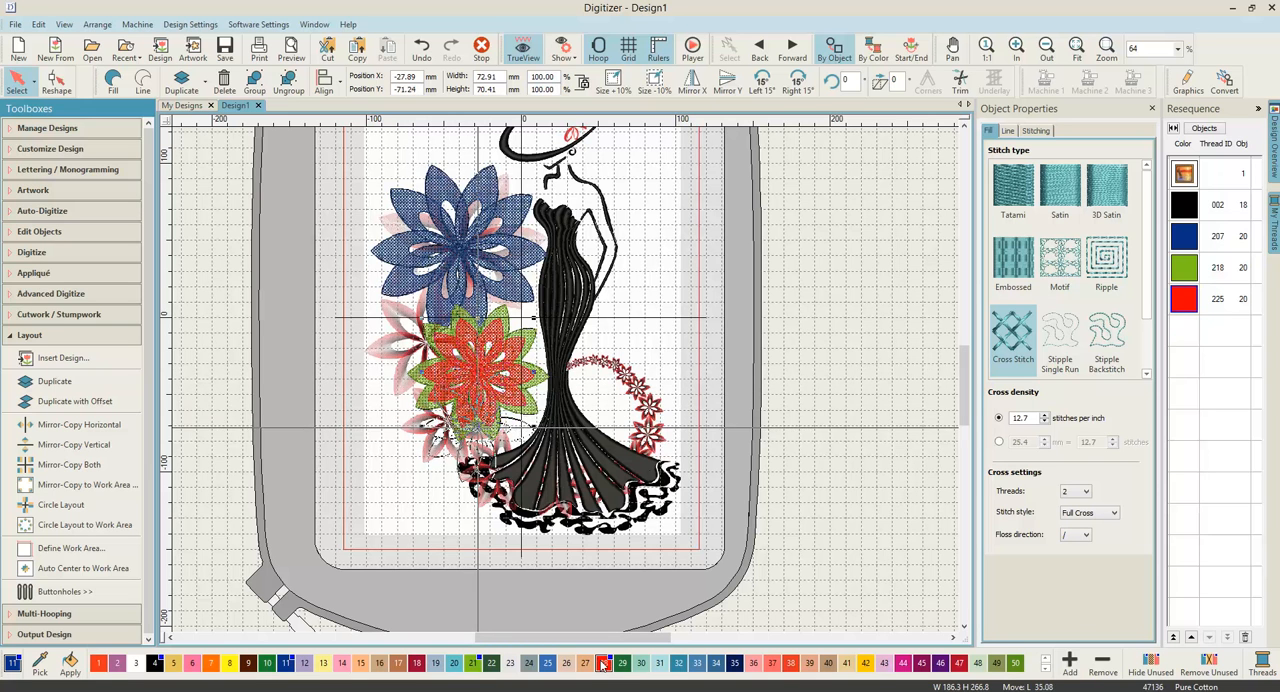
{"action": "key", "text": "Right"}
{"action": "key", "text": "Right"}
{"action": "key", "text": "Right"}
{"action": "key", "text": "Right"}
{"action": "key", "text": "Right"}
{"action": "key", "text": "Right"}
{"action": "key", "text": "Right"}
{"action": "key", "text": "Right"}
{"action": "key", "text": "Right"}
{"action": "key", "text": "Right"}
{"action": "key", "text": "Right"}
{"action": "key", "text": "Right"}
{"action": "key", "text": "Right"}
{"action": "key", "text": "Right"}
{"action": "key", "text": "Right"}
{"action": "key", "text": "Right"}
{"action": "key", "text": "Right"}
{"action": "key", "text": "Right"}
{"action": "key", "text": "Right"}
{"action": "key", "text": "Right"}
{"action": "key", "text": "Down"}
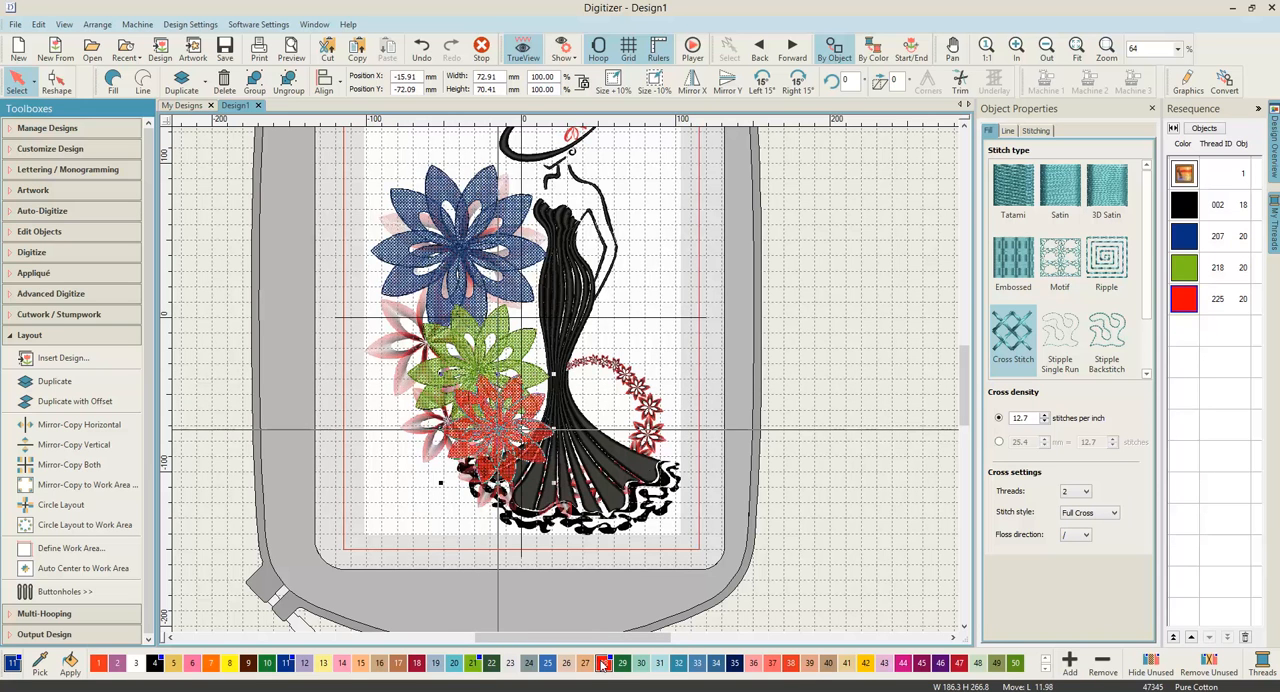
{"action": "key", "text": "Down"}
{"action": "key", "text": "Down"}
{"action": "key", "text": "Down"}
{"action": "key", "text": "Down"}
{"action": "key", "text": "Down"}
{"action": "key", "text": "Down"}
{"action": "key", "text": "Down"}
{"action": "key", "text": "Down"}
{"action": "key", "text": "Down"}
{"action": "key", "text": "Down"}
{"action": "key", "text": "Down"}
{"action": "key", "text": "Down"}
{"action": "key", "text": "Down"}
{"action": "key", "text": "Down"}
{"action": "key", "text": "Down"}
{"action": "key", "text": "Down"}
{"action": "key", "text": "Down"}
{"action": "key", "text": "Down"}
{"action": "key", "text": "Down"}
{"action": "key", "text": "Down"}
{"action": "key", "text": "Right"}
{"action": "key", "text": "Right"}
{"action": "key", "text": "Right"}
{"action": "key", "text": "Right"}
{"action": "key", "text": "Right"}
{"action": "key", "text": "Right"}
{"action": "key", "text": "Right"}
{"action": "key", "text": "Right"}
{"action": "key", "text": "Right"}
{"action": "key", "text": "Right"}
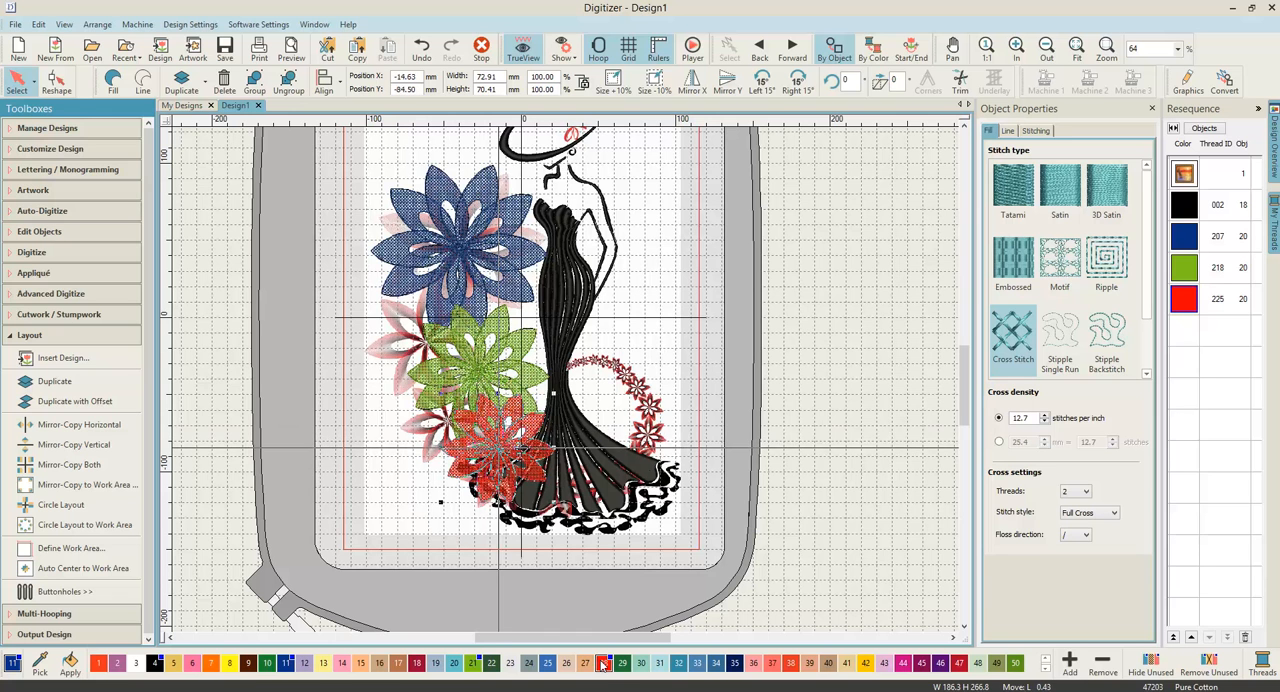
{"action": "key", "text": "Down"}
{"action": "key", "text": "Down"}
{"action": "key", "text": "Down"}
{"action": "key", "text": "Down"}
{"action": "key", "text": "Down"}
{"action": "key", "text": "Down"}
{"action": "key", "text": "Down"}
{"action": "key", "text": "Down"}
{"action": "key", "text": "Down"}
{"action": "key", "text": "Down"}
{"action": "key", "text": "Down"}
{"action": "key", "text": "Down"}
{"action": "key", "text": "Down"}
{"action": "key", "text": "Down"}
{"action": "key", "text": "Down"}
{"action": "key", "text": "Down"}
{"action": "key", "text": "Down"}
{"action": "key", "text": "Down"}
{"action": "key", "text": "Down"}
{"action": "key", "text": "Down"}
{"action": "key", "text": "Right"}
{"action": "key", "text": "Right"}
{"action": "key", "text": "Right"}
{"action": "key", "text": "Right"}
{"action": "key", "text": "Right"}
{"action": "key", "text": "Right"}
{"action": "key", "text": "Right"}
{"action": "key", "text": "Right"}
{"action": "key", "text": "Right"}
{"action": "key", "text": "Right"}
{"action": "key", "text": "Right"}
{"action": "key", "text": "Right"}
{"action": "key", "text": "Right"}
{"action": "key", "text": "Right"}
{"action": "key", "text": "Right"}
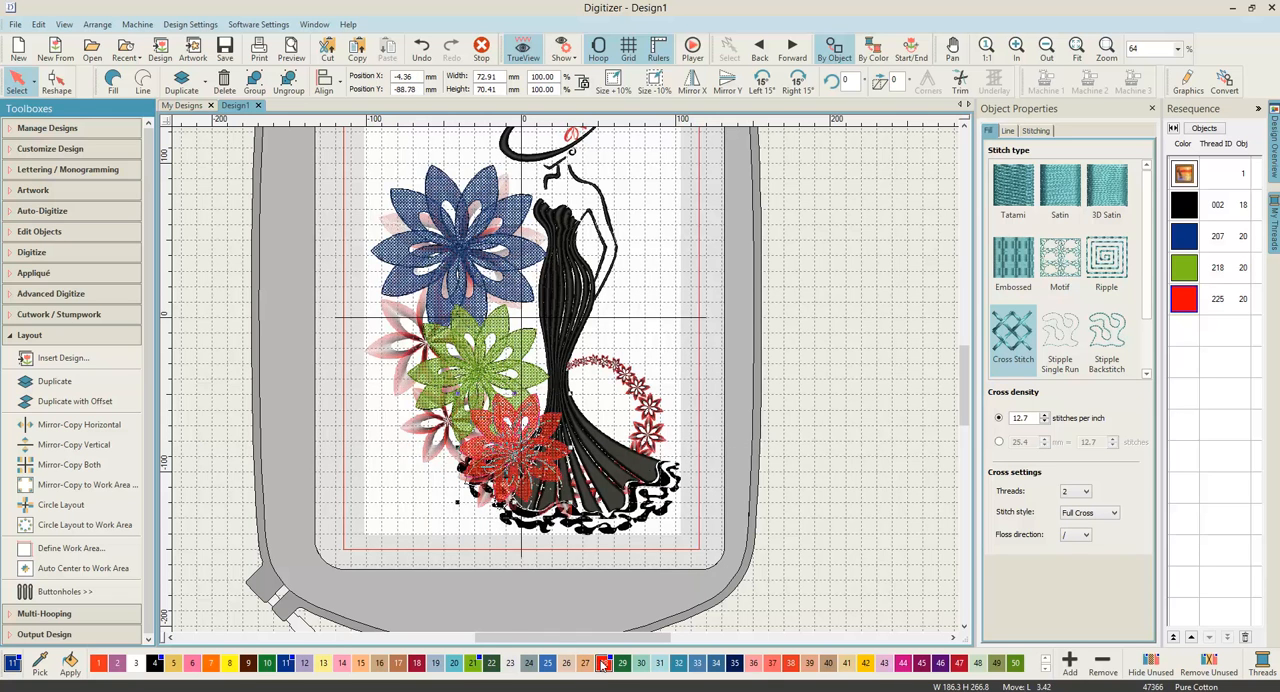
{"action": "left_click", "coordinate": [602, 662]}
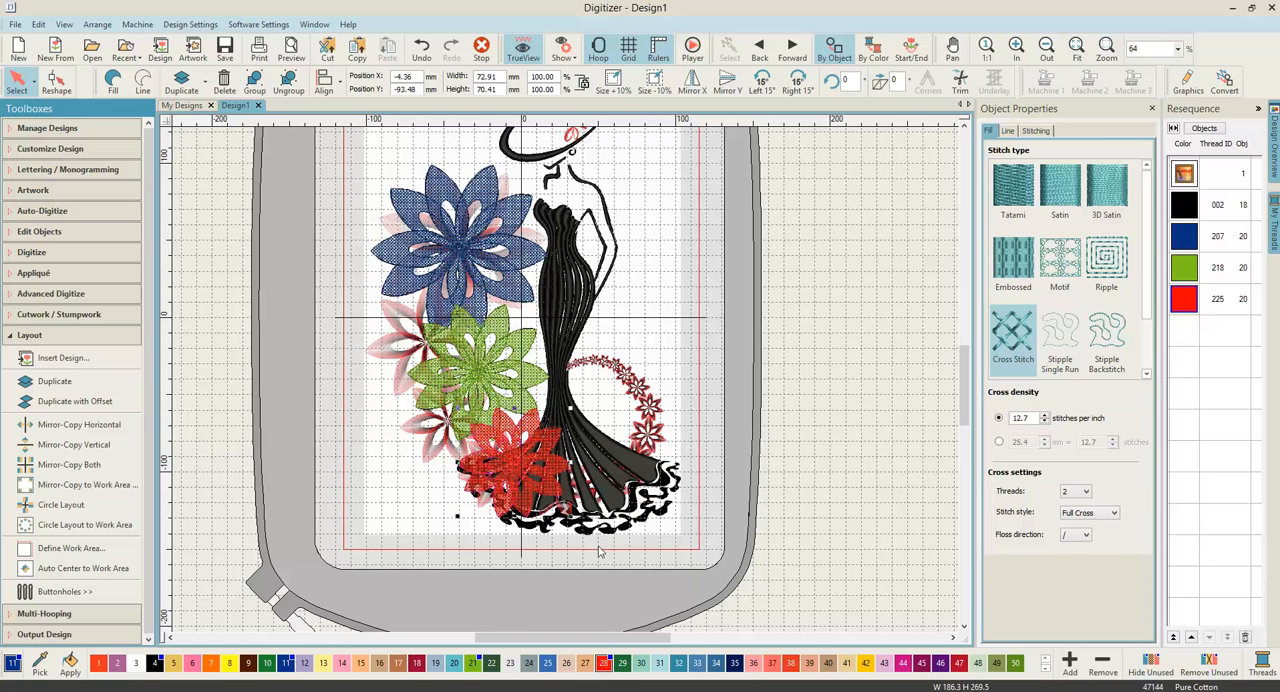
{"action": "scroll", "coordinate": [590, 352], "scroll_direction": "up", "scroll_amount": 1}
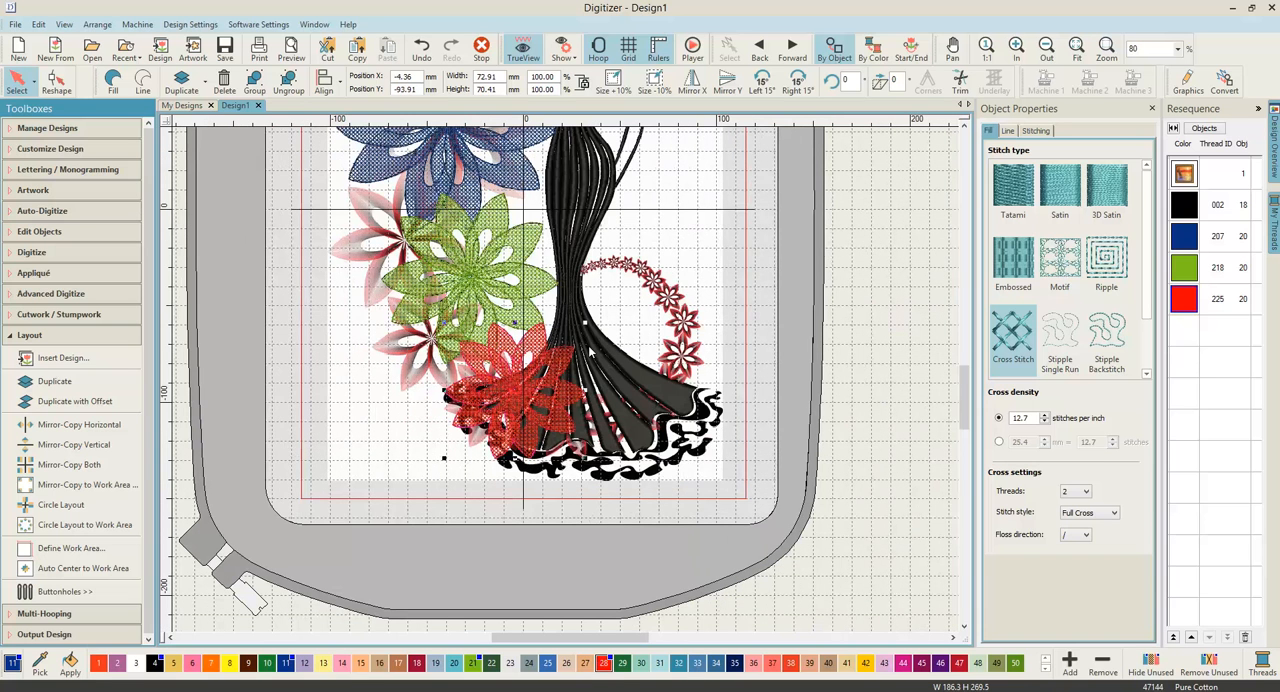
{"action": "key", "text": "Up"}
{"action": "key", "text": "Up"}
{"action": "key", "text": "Up"}
{"action": "key", "text": "Up"}
{"action": "key", "text": "Up"}
{"action": "key", "text": "Up"}
{"action": "key", "text": "Up"}
{"action": "key", "text": "Up"}
{"action": "key", "text": "Up"}
{"action": "key", "text": "Up"}
{"action": "key", "text": "Up"}
{"action": "key", "text": "Up"}
{"action": "key", "text": "Up"}
{"action": "key", "text": "Up"}
{"action": "key", "text": "Up"}
{"action": "key", "text": "Up"}
{"action": "key", "text": "Up"}
{"action": "key", "text": "Up"}
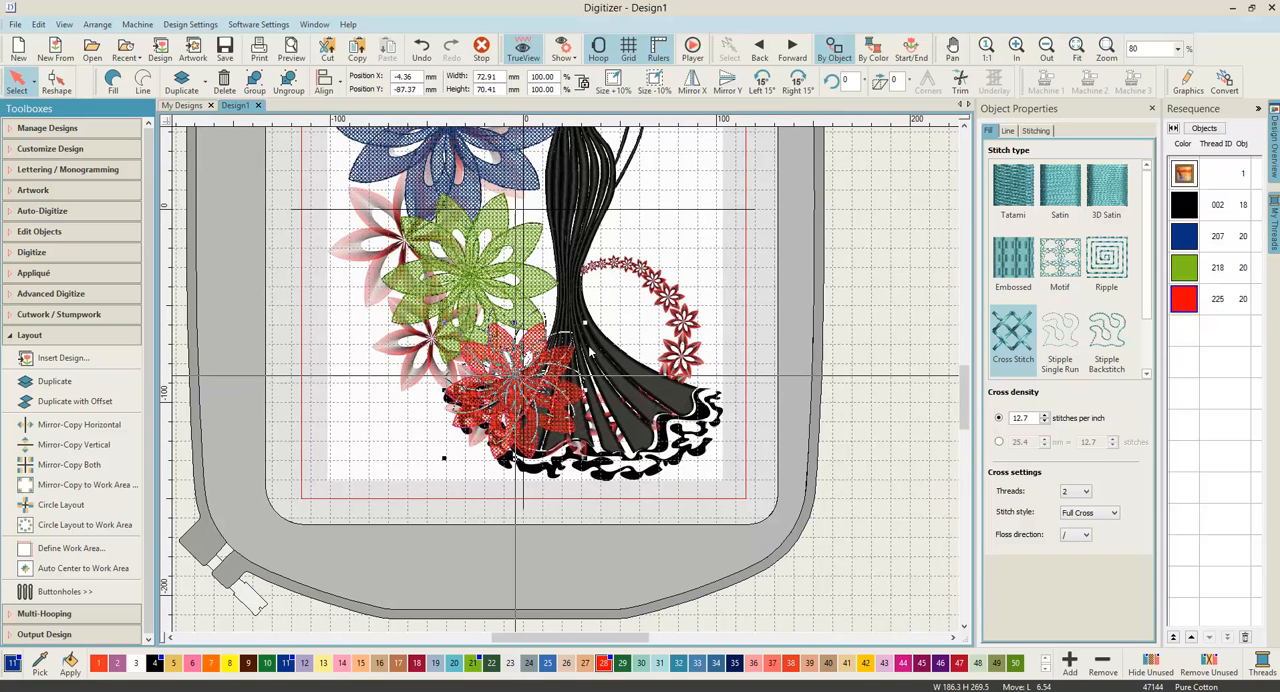
{"action": "key", "text": "Right"}
{"action": "key", "text": "Right"}
{"action": "key", "text": "Right"}
{"action": "key", "text": "Right"}
{"action": "key", "text": "Right"}
{"action": "key", "text": "Right"}
{"action": "key", "text": "Right"}
{"action": "key", "text": "Right"}
{"action": "key", "text": "Right"}
{"action": "key", "text": "Right"}
{"action": "key", "text": "Right"}
{"action": "key", "text": "Right"}
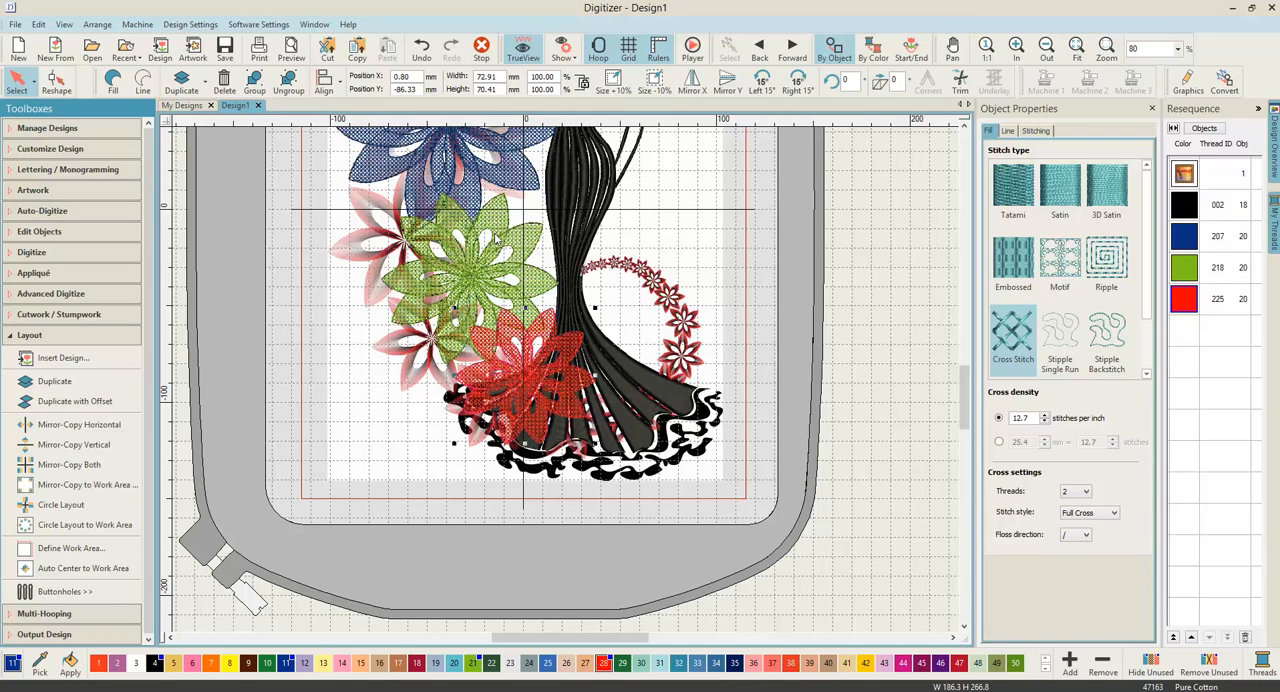
Step: Make a duplicate of the red flower at 80% size and colour it yellow (204)
{"action": "left_click", "coordinate": [182, 84]}
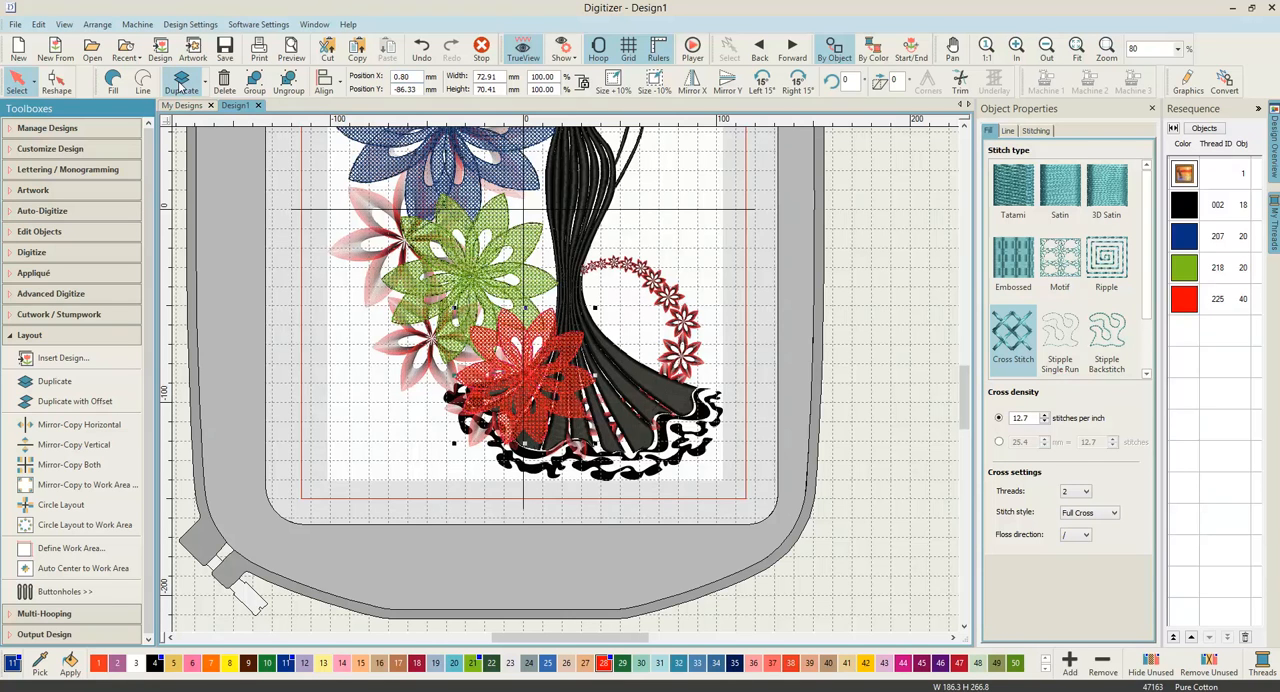
{"action": "double_click", "coordinate": [550, 76]}
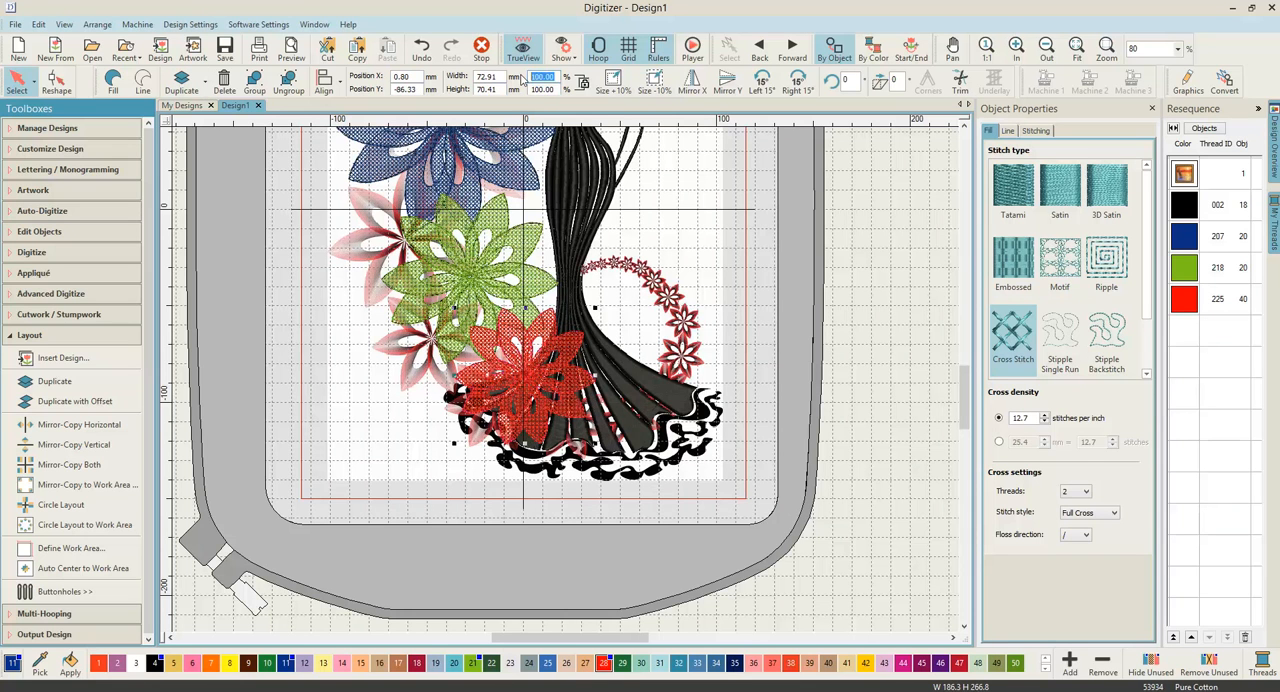
{"action": "type", "text": "80"}
{"action": "key", "text": "Return"}
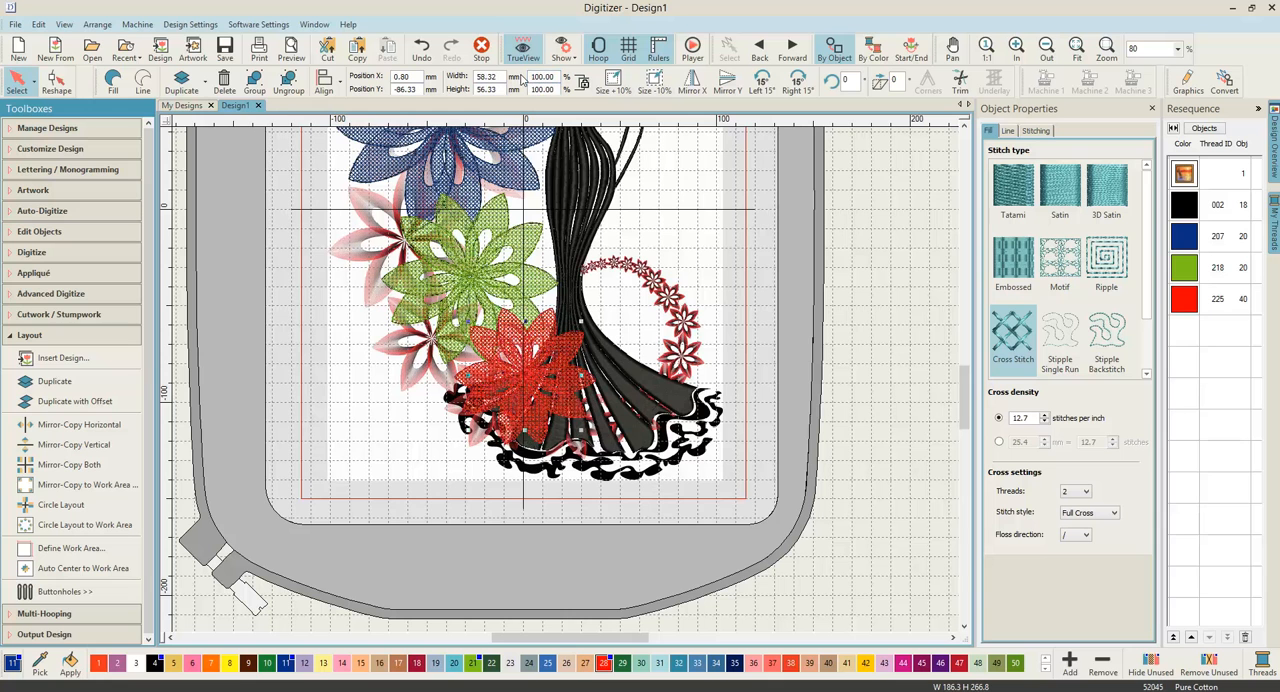
{"action": "left_click", "coordinate": [233, 664]}
Step: Move the yellow flower right and slightly down, beside the red flower on the skirt, to about X 53, Y -96 mm
{"action": "key", "text": "Right"}
{"action": "key", "text": "Right"}
{"action": "key", "text": "Right"}
{"action": "key", "text": "Right"}
{"action": "key", "text": "Right"}
{"action": "key", "text": "Right"}
{"action": "key", "text": "Right"}
{"action": "key", "text": "Right"}
{"action": "key", "text": "Right"}
{"action": "key", "text": "Right"}
{"action": "key", "text": "Right"}
{"action": "key", "text": "Right"}
{"action": "key", "text": "Right"}
{"action": "key", "text": "Right"}
{"action": "key", "text": "Right"}
{"action": "key", "text": "Right"}
{"action": "key", "text": "Right"}
{"action": "key", "text": "Right"}
{"action": "key", "text": "Right"}
{"action": "key", "text": "Right"}
{"action": "key", "text": "Right"}
{"action": "key", "text": "Right"}
{"action": "key", "text": "Right"}
{"action": "key", "text": "Right"}
{"action": "key", "text": "Right"}
{"action": "key", "text": "Right"}
{"action": "key", "text": "Right"}
{"action": "key", "text": "Right"}
{"action": "key", "text": "Right"}
{"action": "key", "text": "Right"}
{"action": "key", "text": "Right"}
{"action": "key", "text": "Right"}
{"action": "key", "text": "Right"}
{"action": "key", "text": "Right"}
{"action": "key", "text": "Right"}
{"action": "key", "text": "Right"}
{"action": "key", "text": "Right"}
{"action": "key", "text": "Right"}
{"action": "key", "text": "Right"}
{"action": "key", "text": "Right"}
{"action": "key", "text": "Right"}
{"action": "key", "text": "Right"}
{"action": "key", "text": "Right"}
{"action": "key", "text": "Right"}
{"action": "key", "text": "Right"}
{"action": "key", "text": "Right"}
{"action": "key", "text": "Right"}
{"action": "key", "text": "Right"}
{"action": "key", "text": "Right"}
{"action": "key", "text": "Right"}
{"action": "key", "text": "Right"}
{"action": "key", "text": "Right"}
{"action": "key", "text": "Right"}
{"action": "key", "text": "Right"}
{"action": "key", "text": "Right"}
{"action": "key", "text": "Right"}
{"action": "key", "text": "Right"}
{"action": "key", "text": "Right"}
{"action": "key", "text": "Right"}
{"action": "key", "text": "Right"}
{"action": "key", "text": "Right"}
{"action": "key", "text": "Right"}
{"action": "key", "text": "Right"}
{"action": "key", "text": "Right"}
{"action": "key", "text": "Right"}
{"action": "key", "text": "Right"}
{"action": "key", "text": "Right"}
{"action": "key", "text": "Right"}
{"action": "key", "text": "Right"}
{"action": "key", "text": "Right"}
{"action": "key", "text": "Right"}
{"action": "key", "text": "Right"}
{"action": "key", "text": "Right"}
{"action": "key", "text": "Right"}
{"action": "key", "text": "Right"}
{"action": "key", "text": "Right"}
{"action": "key", "text": "Right"}
{"action": "key", "text": "Right"}
{"action": "key", "text": "Right"}
{"action": "key", "text": "Up"}
{"action": "key", "text": "Up"}
{"action": "key", "text": "Up"}
{"action": "key", "text": "Up"}
{"action": "key", "text": "Up"}
{"action": "key", "text": "Up"}
{"action": "key", "text": "Up"}
{"action": "key", "text": "Up"}
{"action": "key", "text": "Up"}
{"action": "key", "text": "Up"}
{"action": "key", "text": "Up"}
{"action": "key", "text": "Up"}
{"action": "key", "text": "Up"}
{"action": "key", "text": "Up"}
{"action": "key", "text": "Up"}
{"action": "key", "text": "Up"}
{"action": "key", "text": "Up"}
{"action": "key", "text": "Up"}
{"action": "key", "text": "Up"}
{"action": "key", "text": "Up"}
{"action": "key", "text": "Right"}
{"action": "key", "text": "Right"}
{"action": "key", "text": "Right"}
{"action": "key", "text": "Right"}
{"action": "key", "text": "Right"}
{"action": "key", "text": "Right"}
{"action": "key", "text": "Right"}
{"action": "key", "text": "Right"}
{"action": "key", "text": "Right"}
{"action": "key", "text": "Right"}
{"action": "key", "text": "Right"}
{"action": "key", "text": "Right"}
{"action": "key", "text": "Right"}
{"action": "key", "text": "Right"}
{"action": "key", "text": "Up"}
{"action": "key", "text": "Up"}
{"action": "key", "text": "Up"}
{"action": "key", "text": "Up"}
{"action": "key", "text": "Up"}
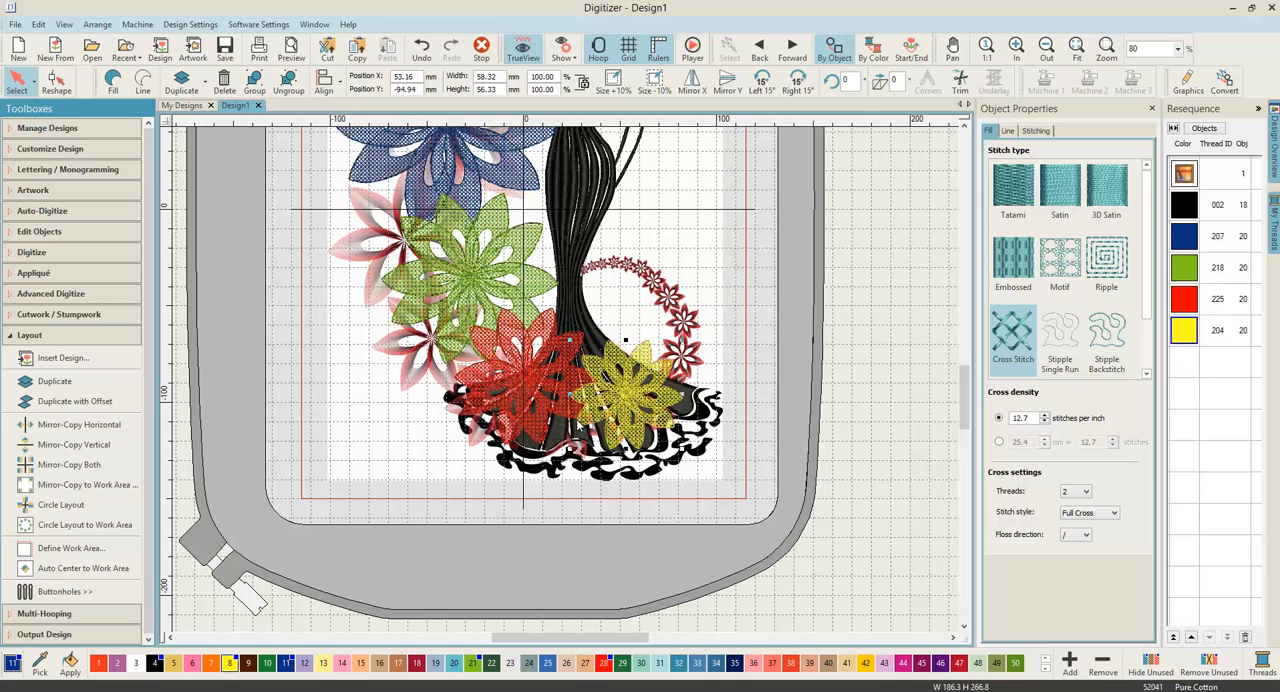
{"action": "key", "text": "Down"}
{"action": "key", "text": "Down"}
{"action": "key", "text": "Down"}
{"action": "key", "text": "Left"}
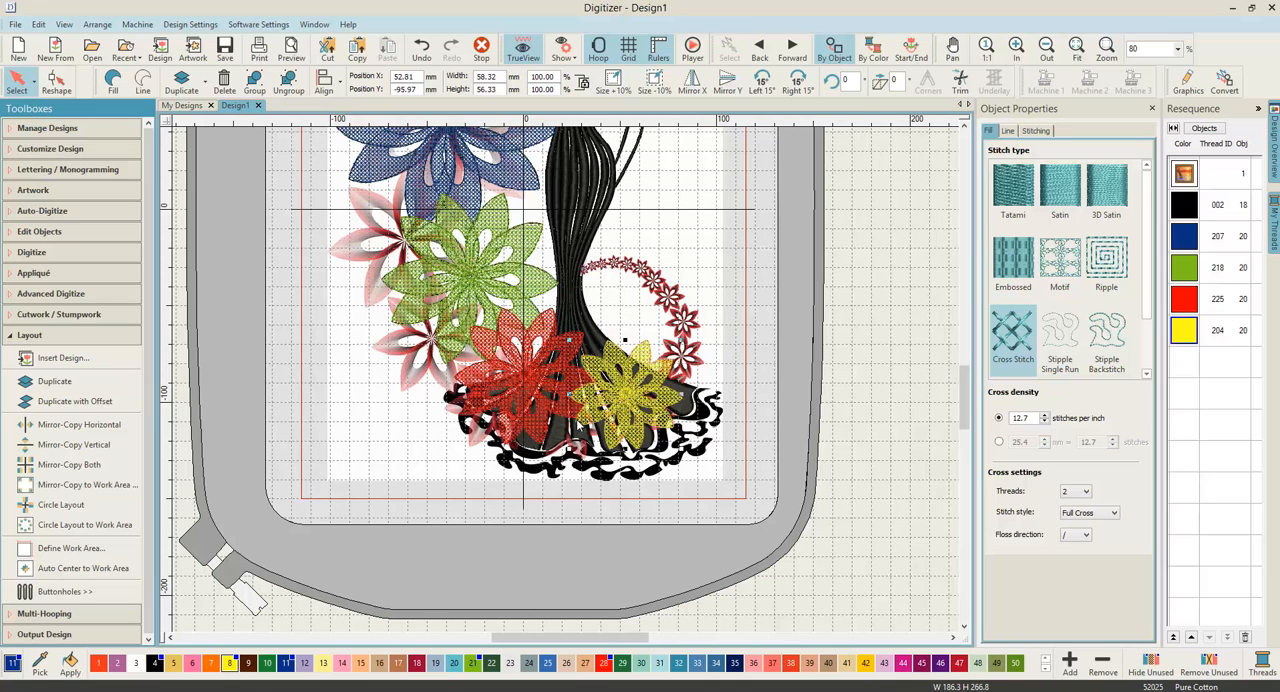
Step: Nudge the yellow flower about 0.5 mm to the right, to X 53.35 mm
{"action": "scroll", "coordinate": [578, 425], "scroll_direction": "down", "scroll_amount": 1}
{"action": "scroll", "coordinate": [578, 363], "scroll_direction": "down", "scroll_amount": 2}
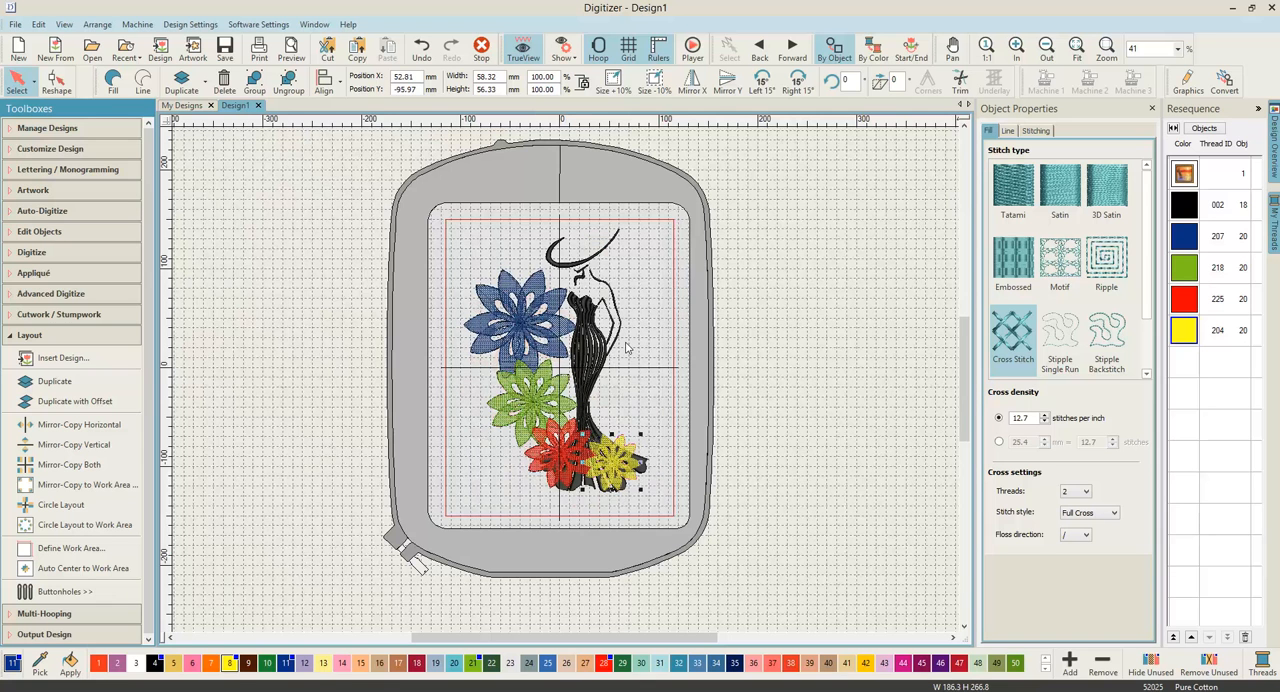
{"action": "scroll", "coordinate": [565, 388], "scroll_direction": "up", "scroll_amount": 1}
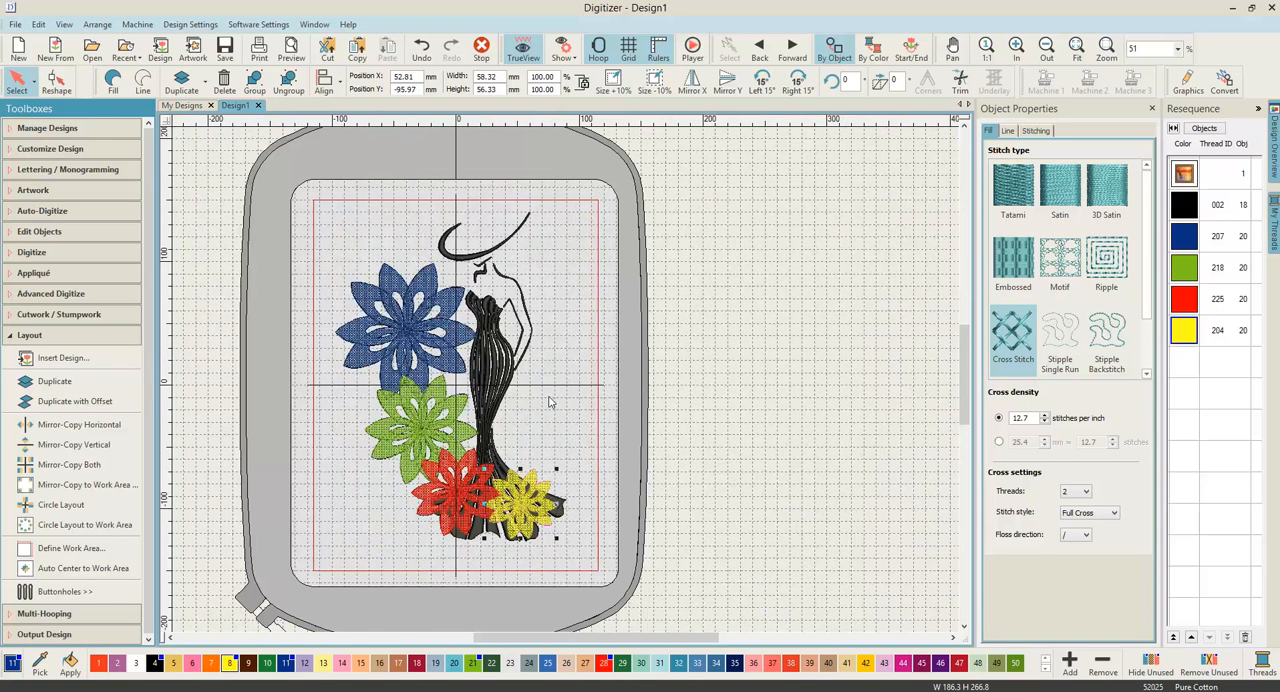
{"action": "key", "text": "Right"}
{"action": "key", "text": "Right"}
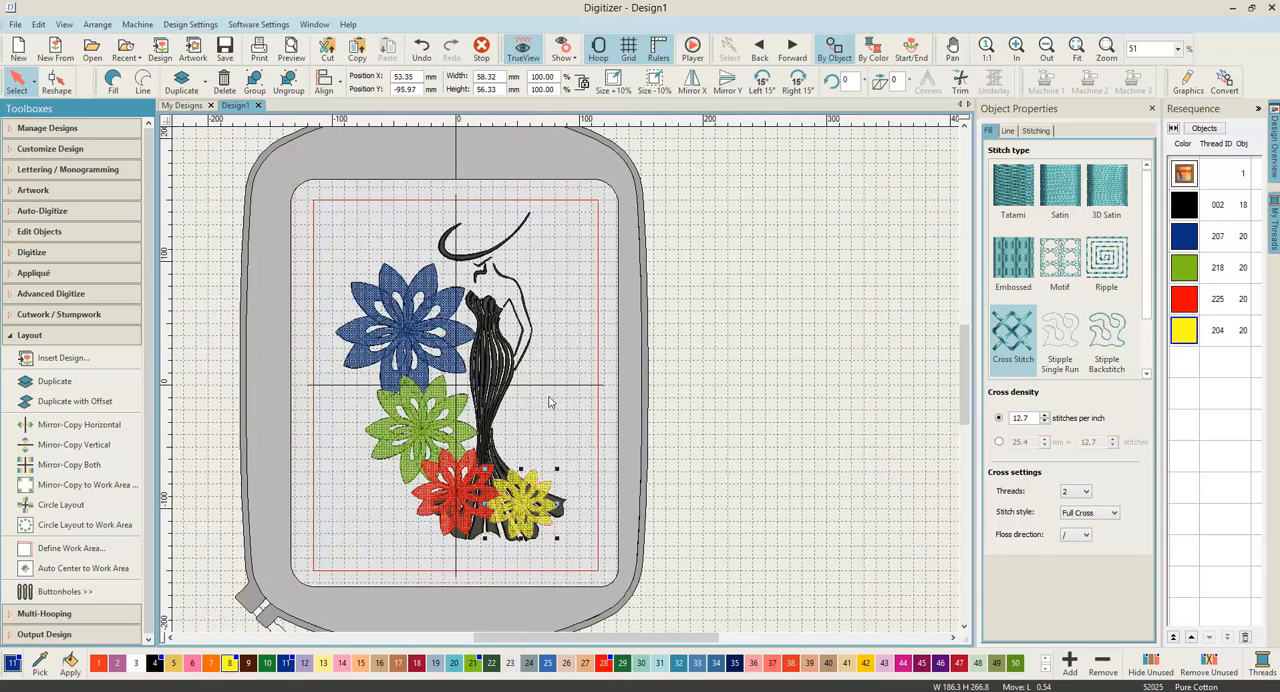
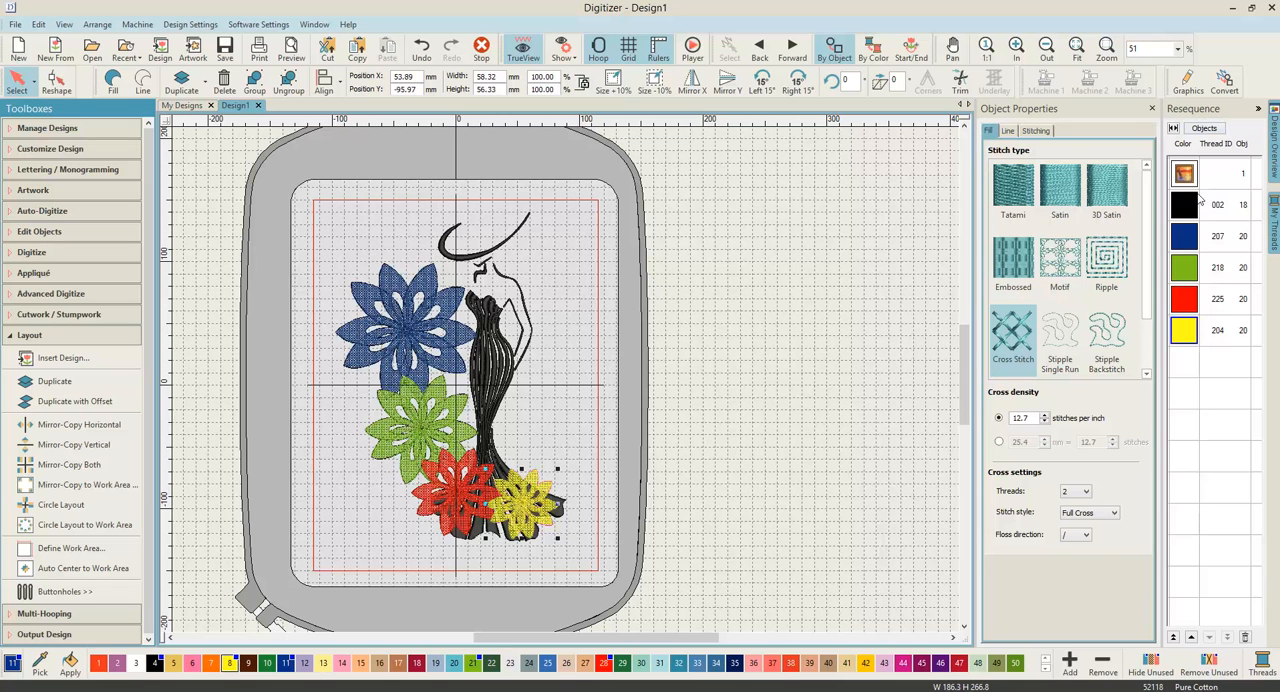
Step: Move the black (002) lady objects to the end of the stitching sequence and remove the flower overlaps beneath them
{"action": "left_click", "coordinate": [1188, 206]}
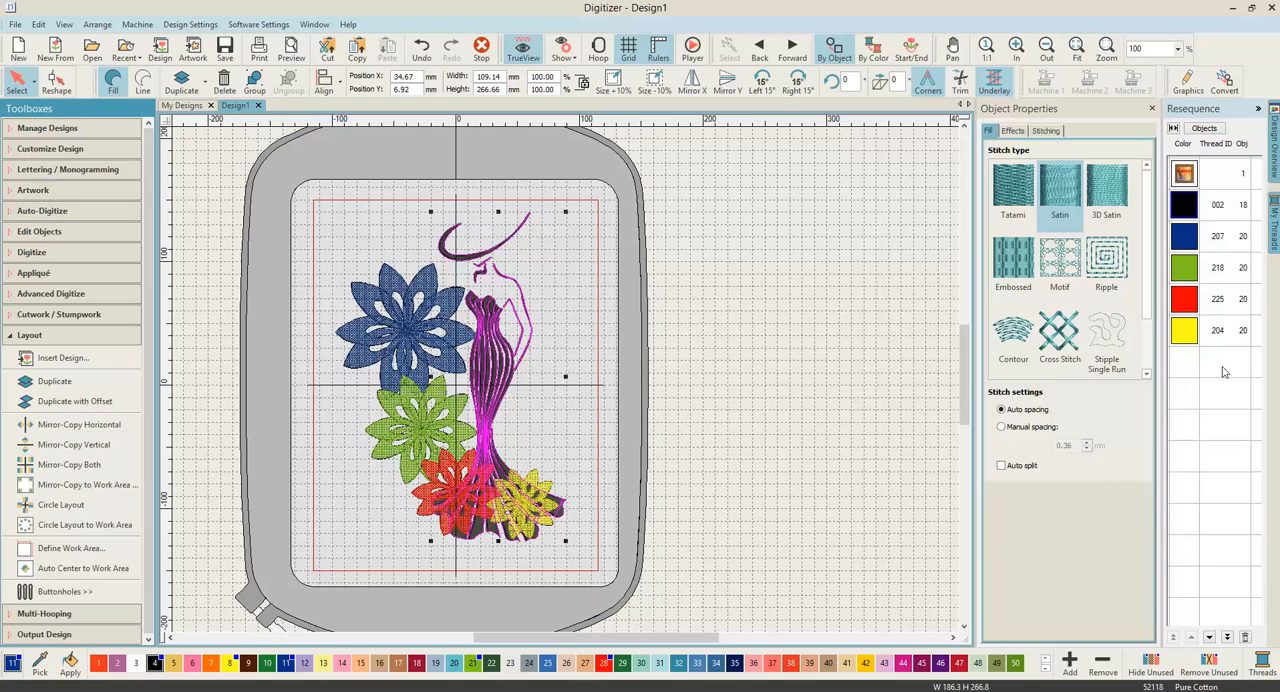
{"action": "left_click", "coordinate": [1228, 641]}
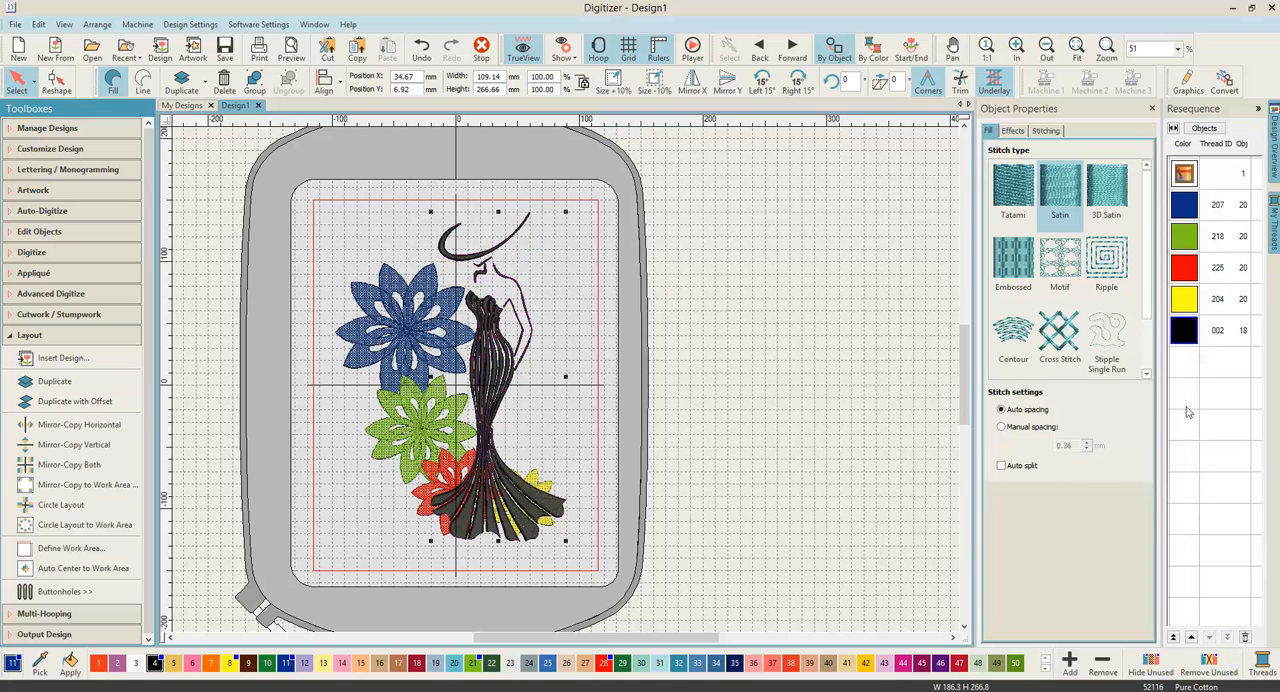
{"action": "left_click", "coordinate": [14, 336]}
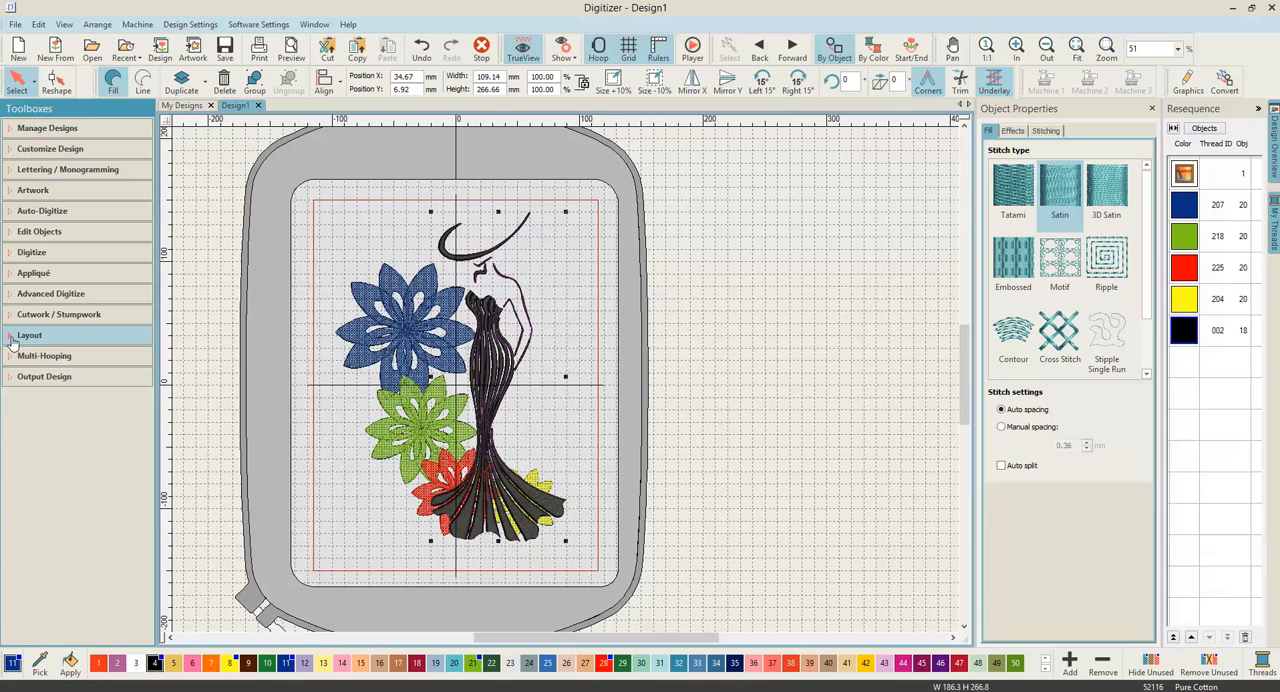
{"action": "left_click", "coordinate": [12, 236]}
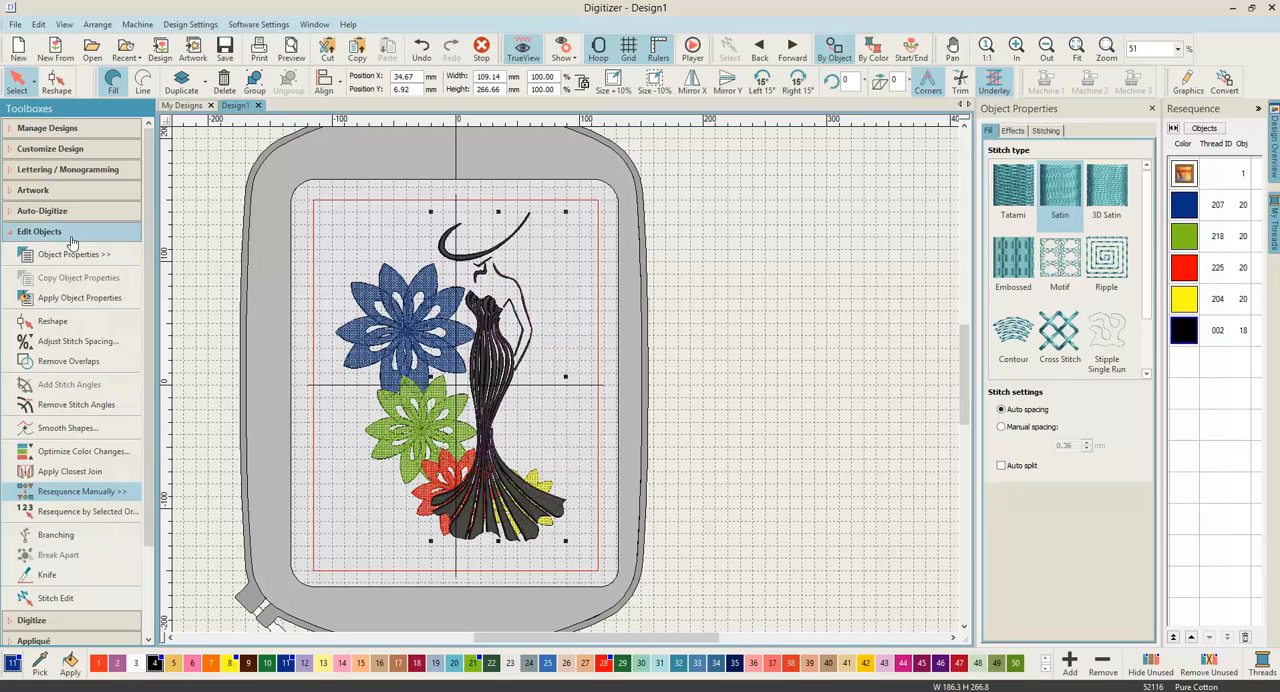
{"action": "left_click", "coordinate": [95, 365]}
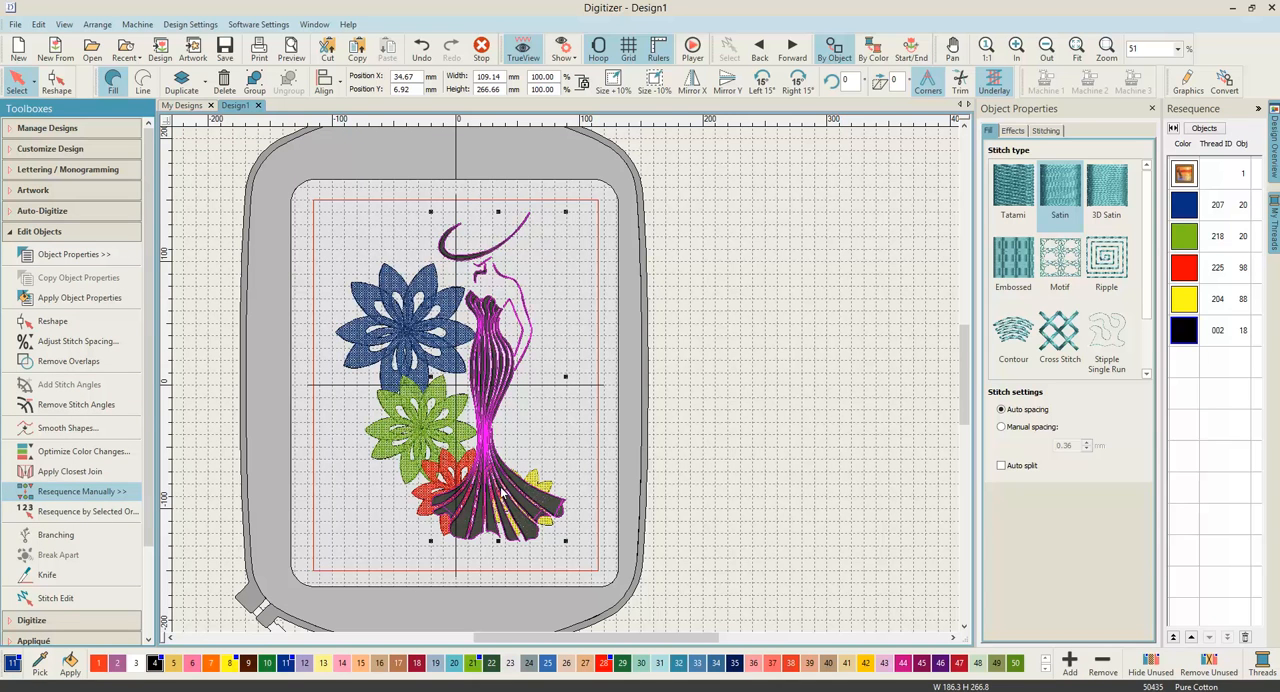
Step: Examine the red and yellow flowers around the dress hem up close, and the whole design with nothing selected
{"action": "scroll", "coordinate": [560, 443], "scroll_direction": "up", "scroll_amount": 1}
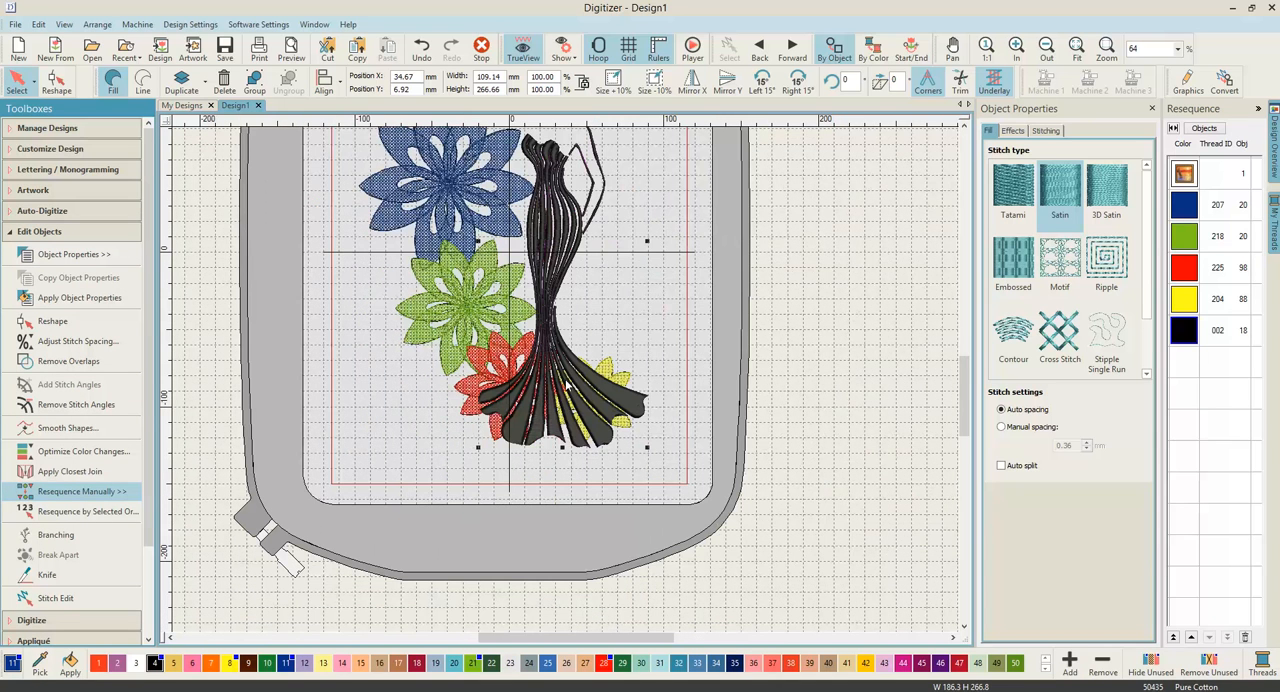
{"action": "scroll", "coordinate": [505, 410], "scroll_direction": "up", "scroll_amount": 2}
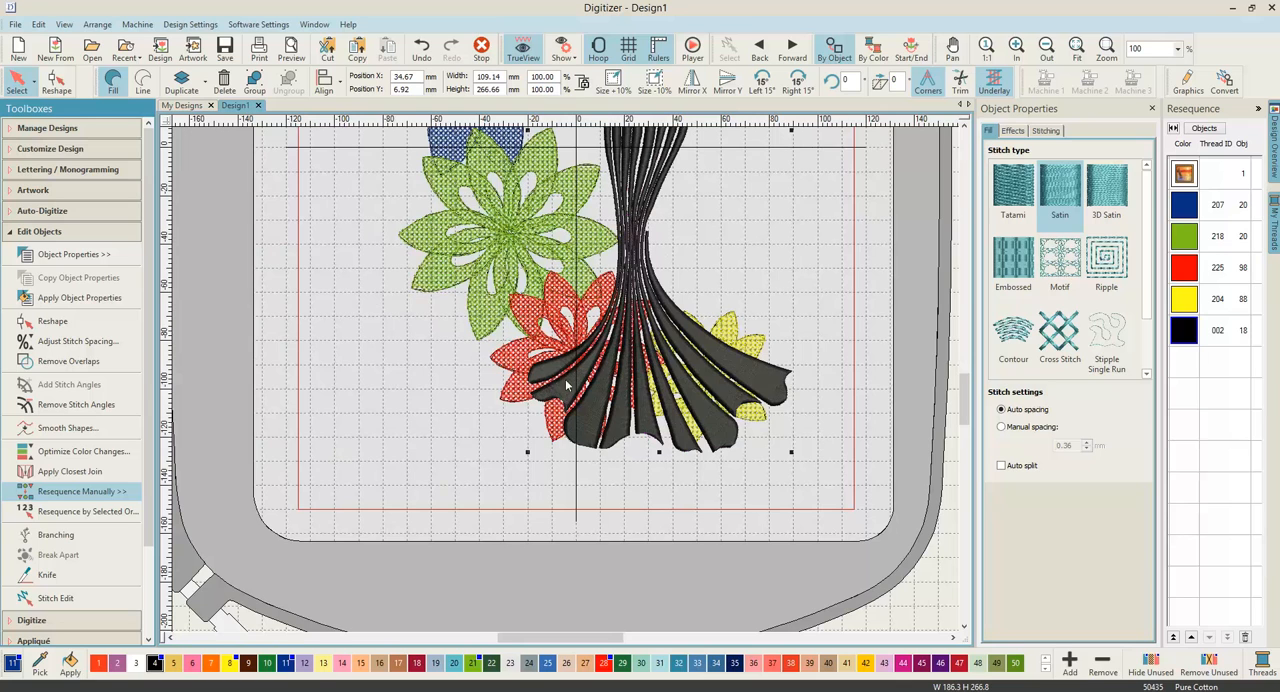
{"action": "scroll", "coordinate": [749, 303], "scroll_direction": "down", "scroll_amount": 3}
{"action": "scroll", "coordinate": [561, 381], "scroll_direction": "down", "scroll_amount": 1}
{"action": "left_click", "coordinate": [437, 376]}
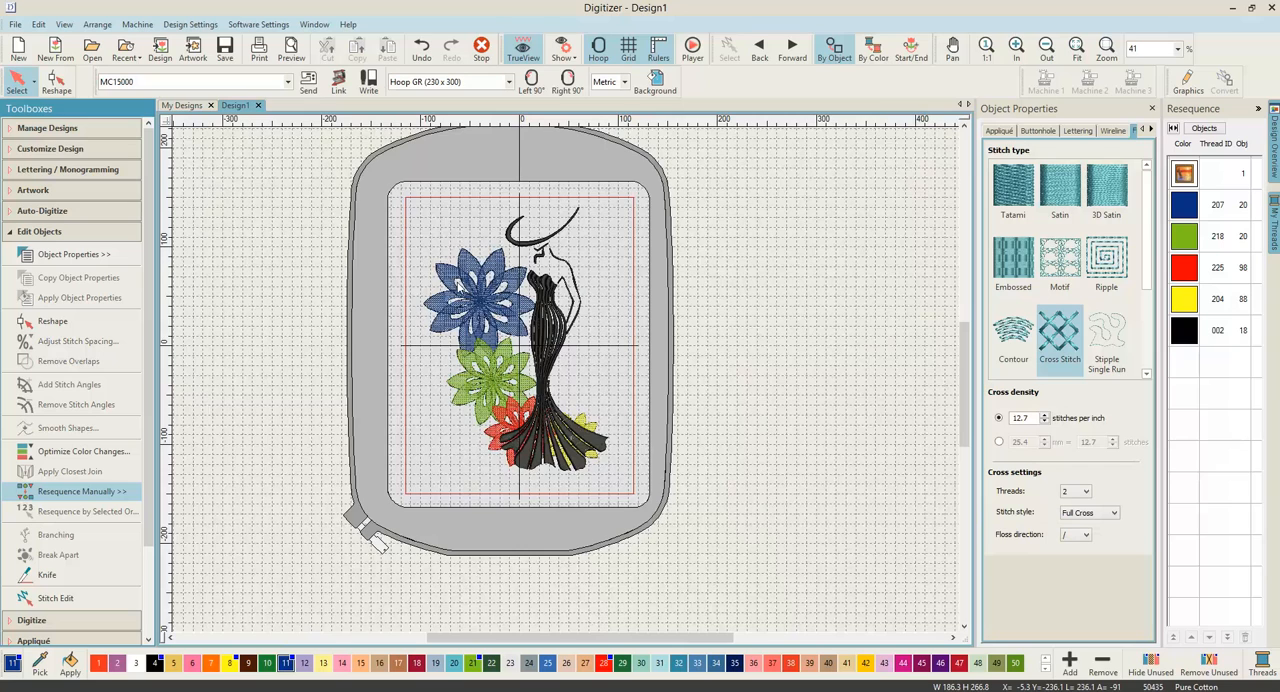
{"action": "scroll", "coordinate": [471, 288], "scroll_direction": "up", "scroll_amount": 1}
{"action": "scroll", "coordinate": [567, 384], "scroll_direction": "down", "scroll_amount": 1}
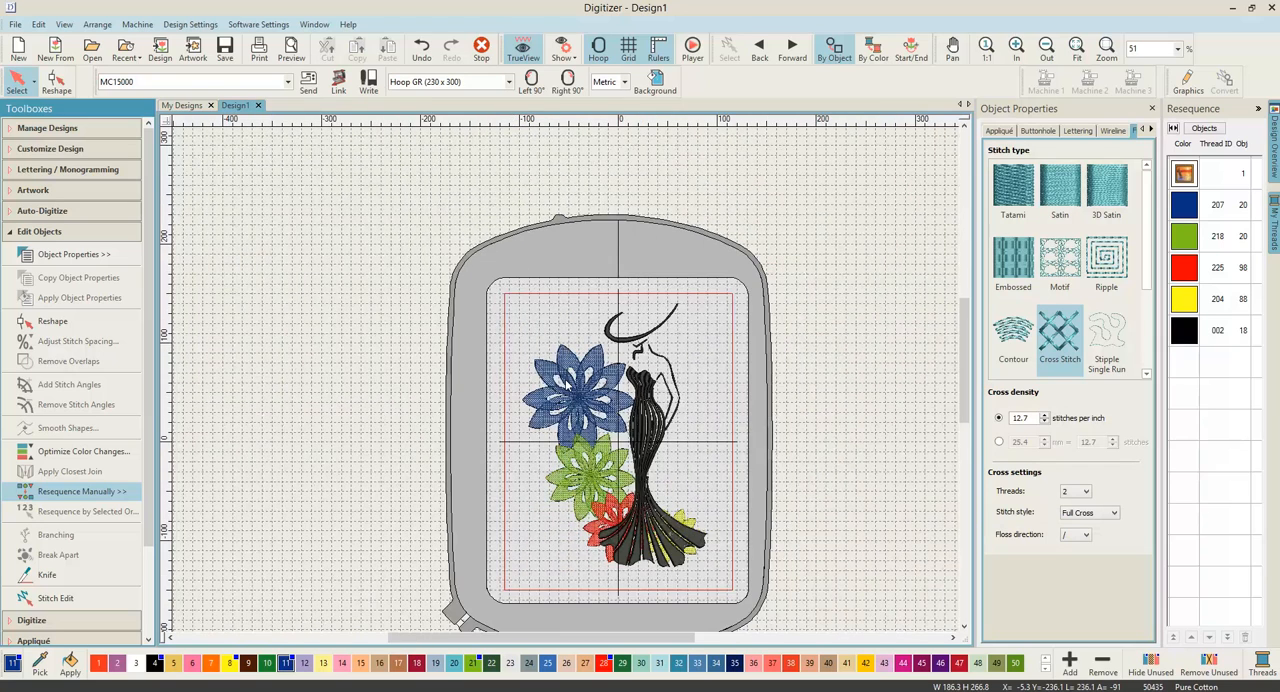
{"action": "scroll", "coordinate": [655, 453], "scroll_direction": "up", "scroll_amount": 1}
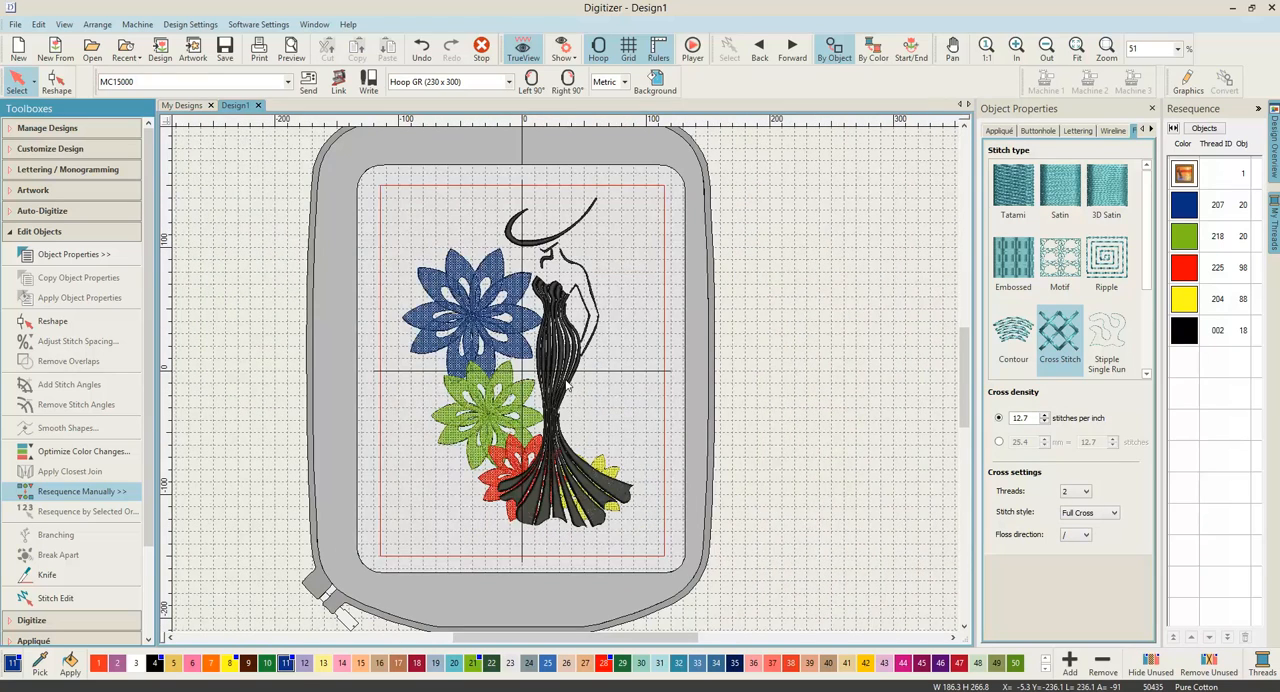